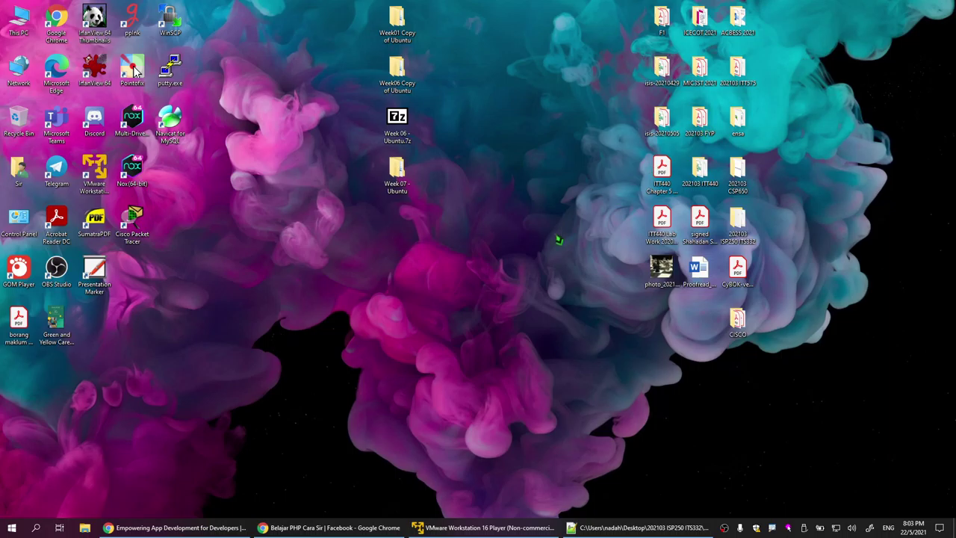
Step: Raise the VMware Player window slightly, then bring the docker.com page back to the front
left_click(472, 526)
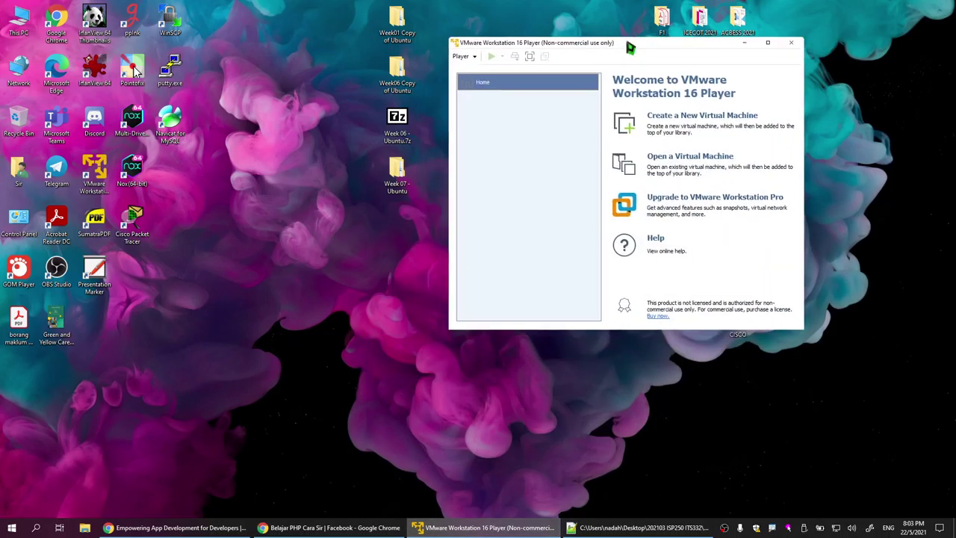
left_click_drag(631, 48, 615, 32)
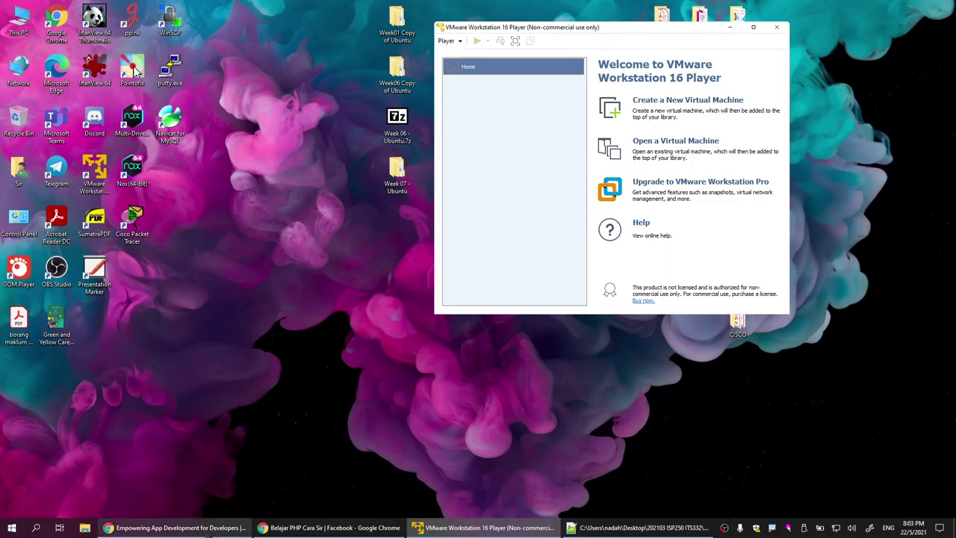
left_click(178, 528)
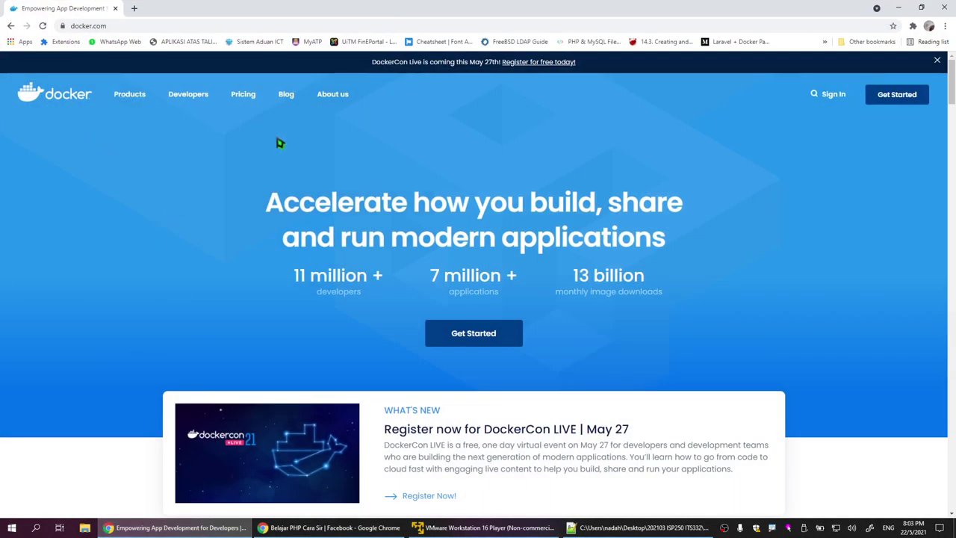
Step: Go from Docker Products to the Docker Desktop product page, then minimize Chrome
scroll(575, 403, "down", 2)
scroll(581, 406, "up", 2)
left_click(130, 95)
scroll(429, 292, "down", 5)
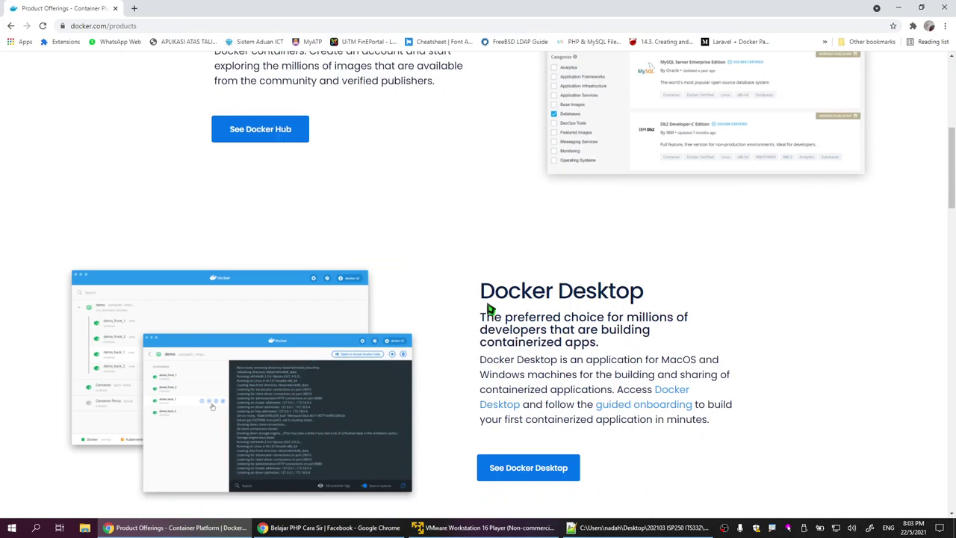
left_click(535, 467)
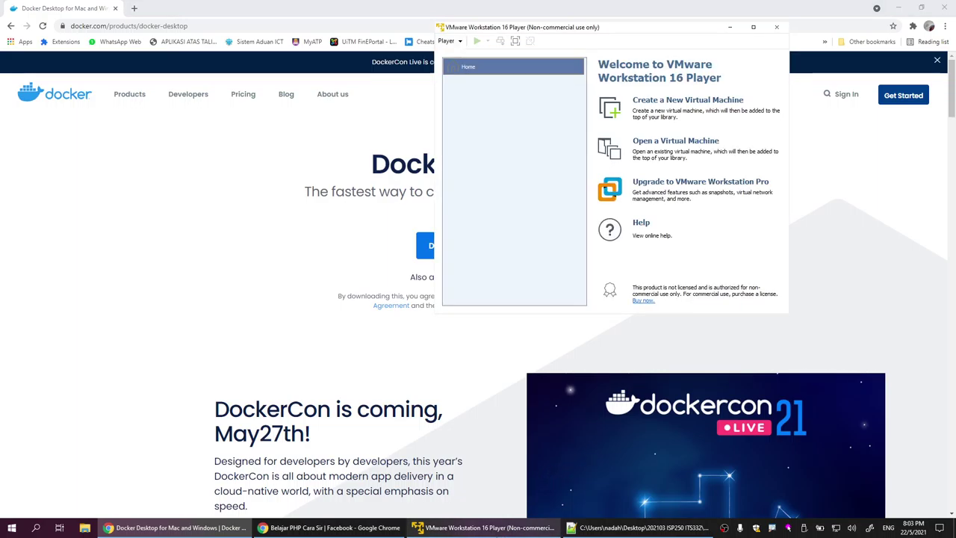
left_click(899, 8)
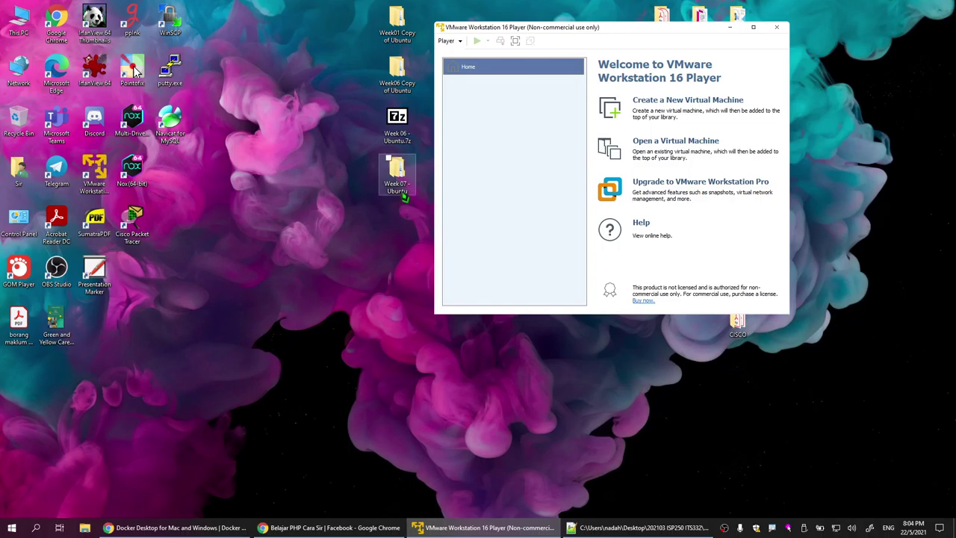
Step: Shift the VMware Player window up and bring the 'Belajar PHP Cara Sir' Facebook group forward
left_click(404, 125)
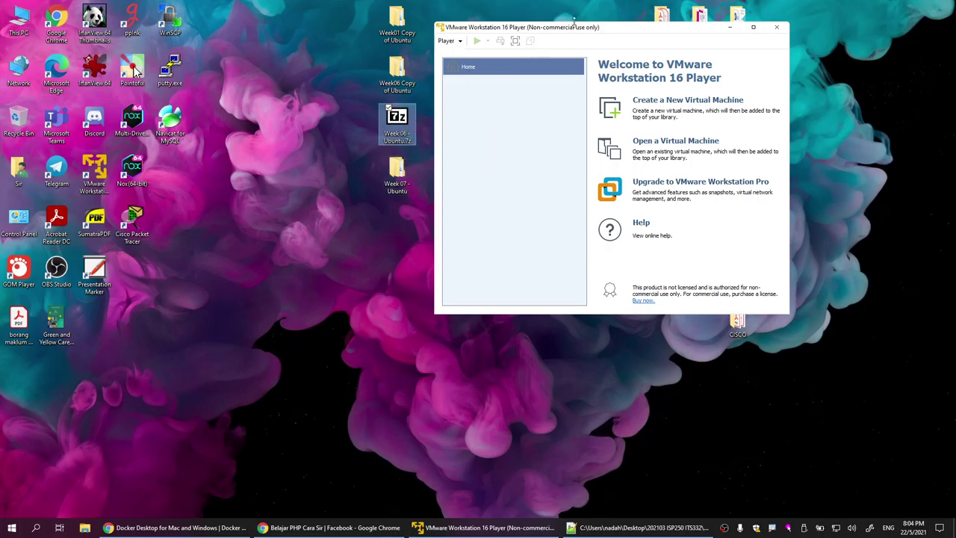
mouse_move(574, 33)
left_mouse_down()
mouse_move(626, 31)
mouse_move(561, 26)
mouse_move(569, 19)
left_mouse_up()
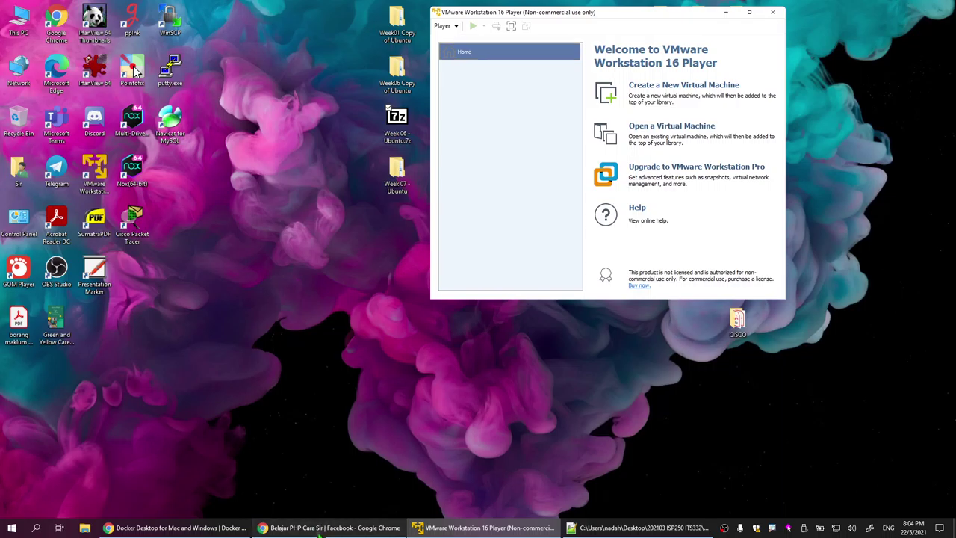
left_click(331, 527)
scroll(822, 346, "down", 4)
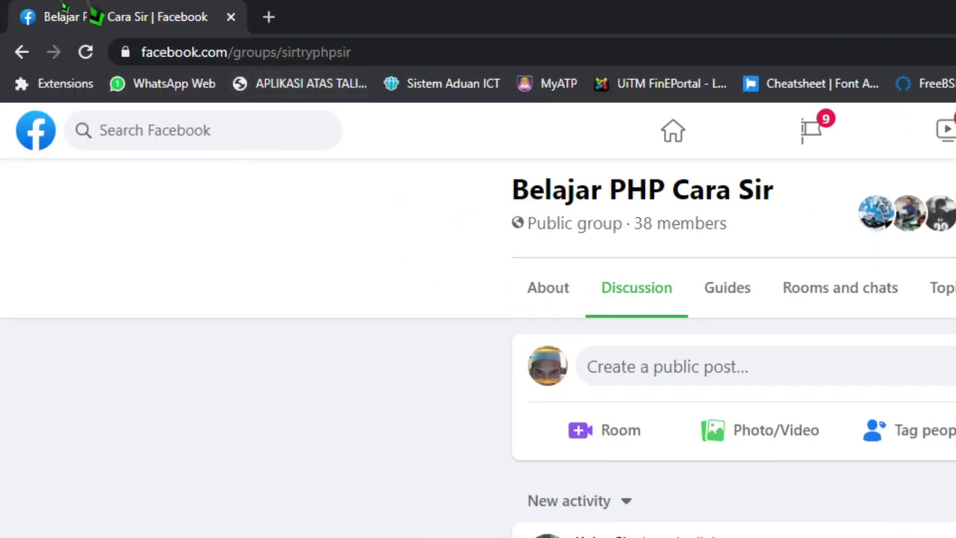
Step: Open the group's Guides section and scroll down to Guide 6
left_click(169, 29)
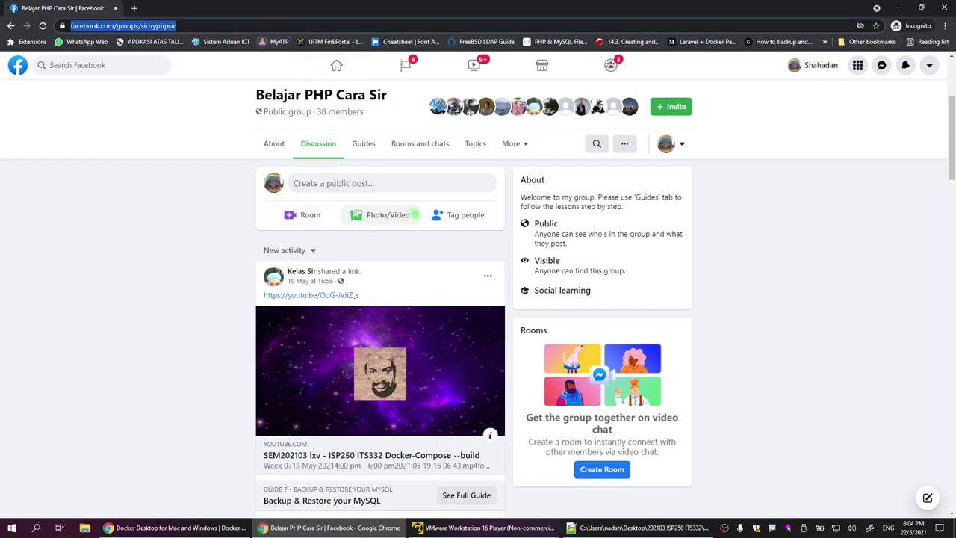
left_click(370, 155)
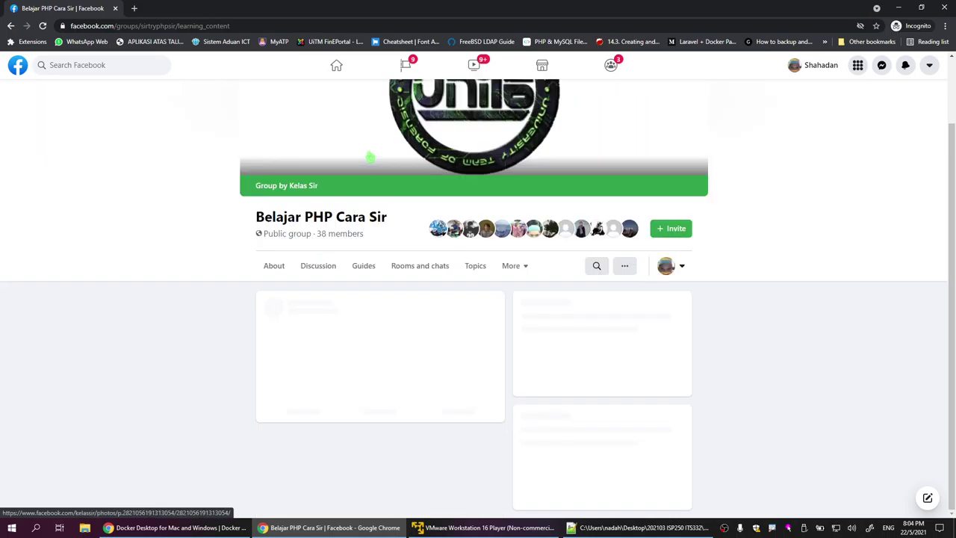
scroll(373, 336, "down", 5)
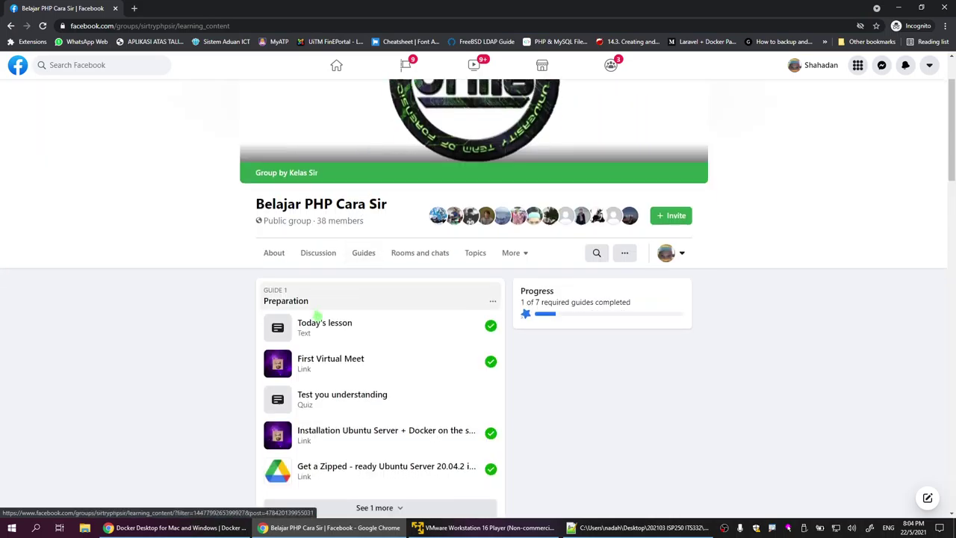
scroll(376, 346, "down", 10)
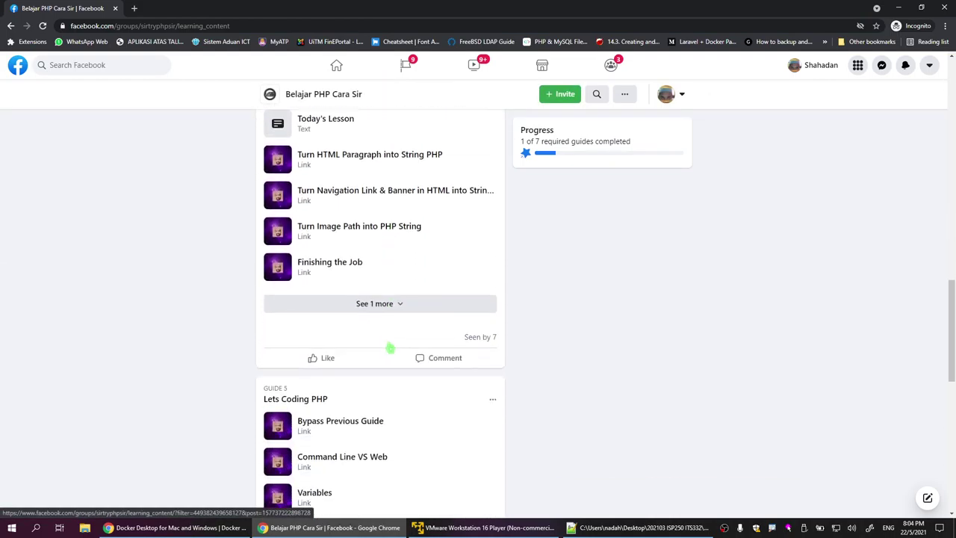
scroll(388, 347, "down", 2)
scroll(388, 346, "up", 8)
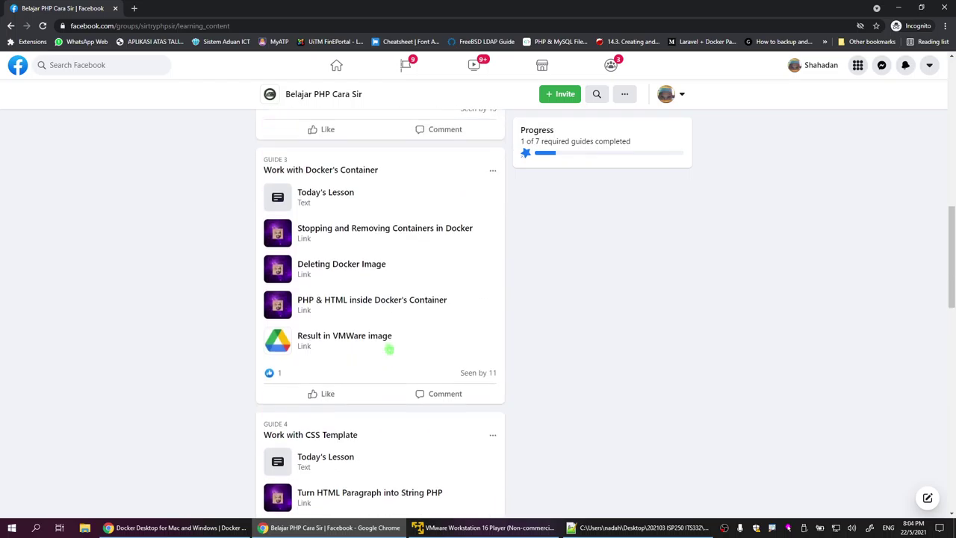
scroll(358, 348, "down", 10)
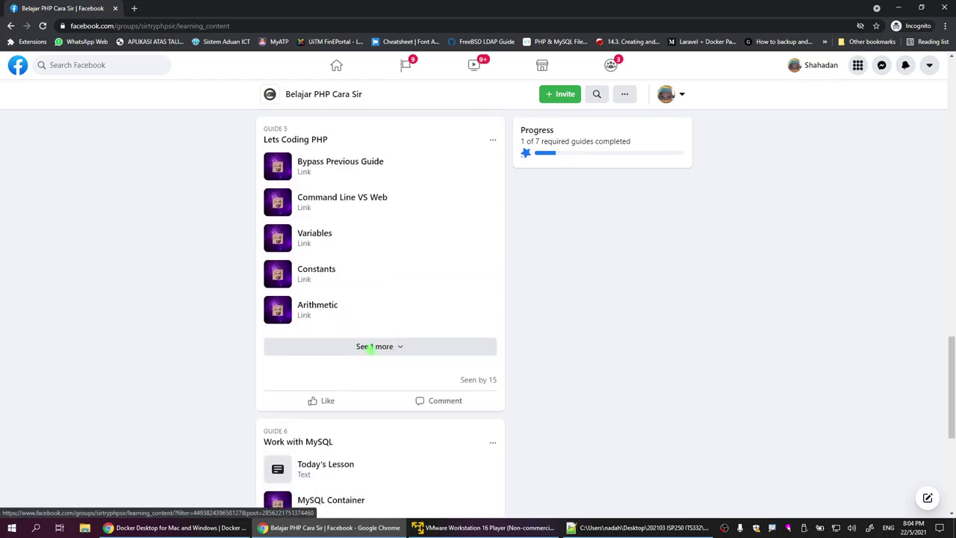
scroll(436, 383, "down", 1)
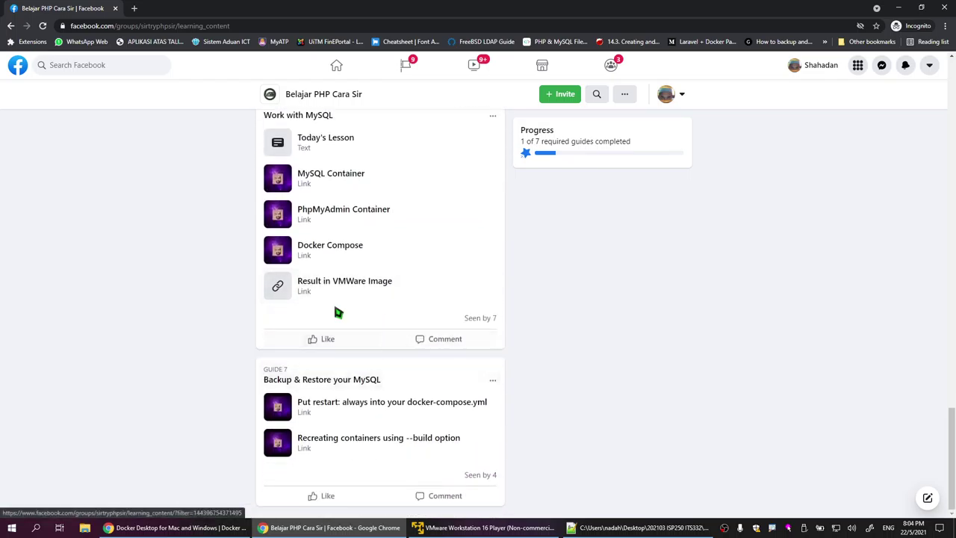
scroll(314, 283, "up", 1)
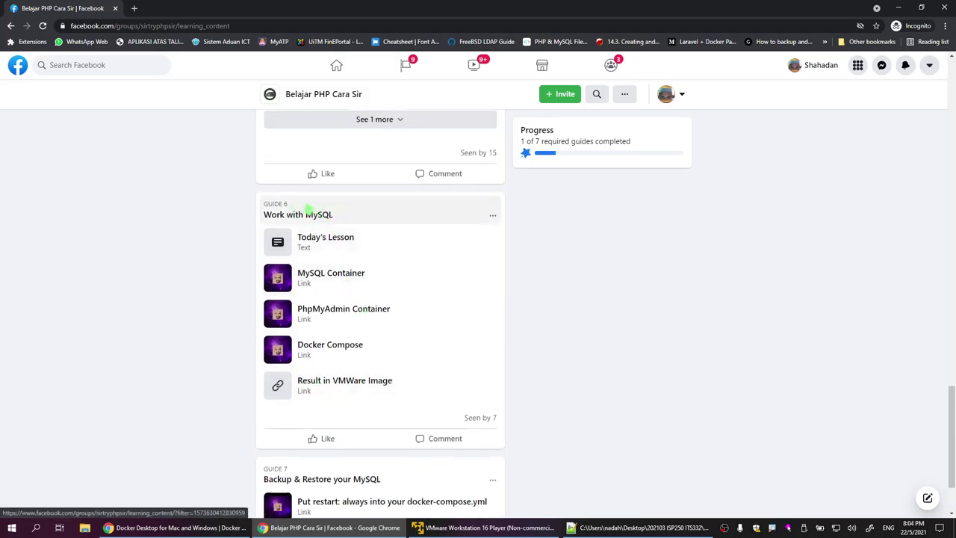
Step: Open Guide 6 'Work with MySQL', read to 'Result in VMWare Image', then minimize Chrome
left_click(309, 211)
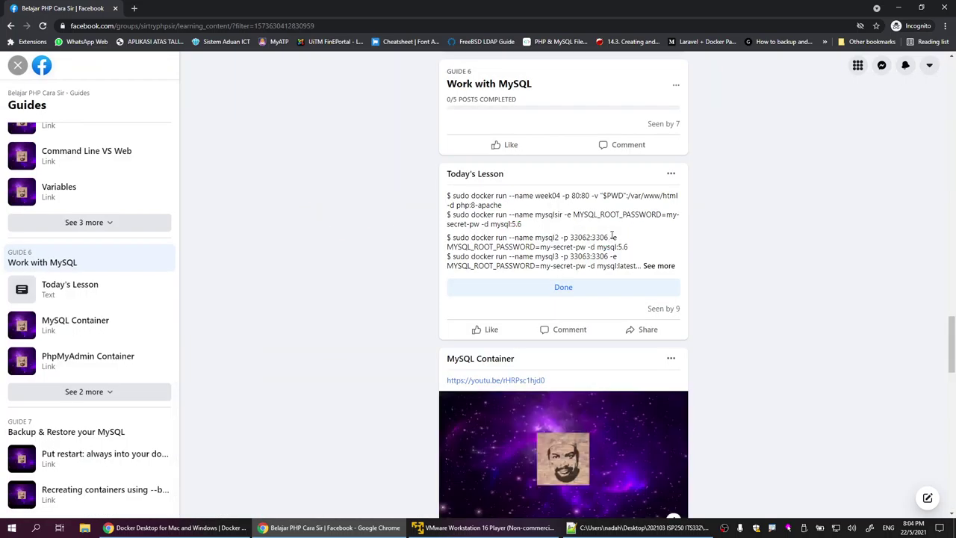
scroll(556, 179, "down", 10)
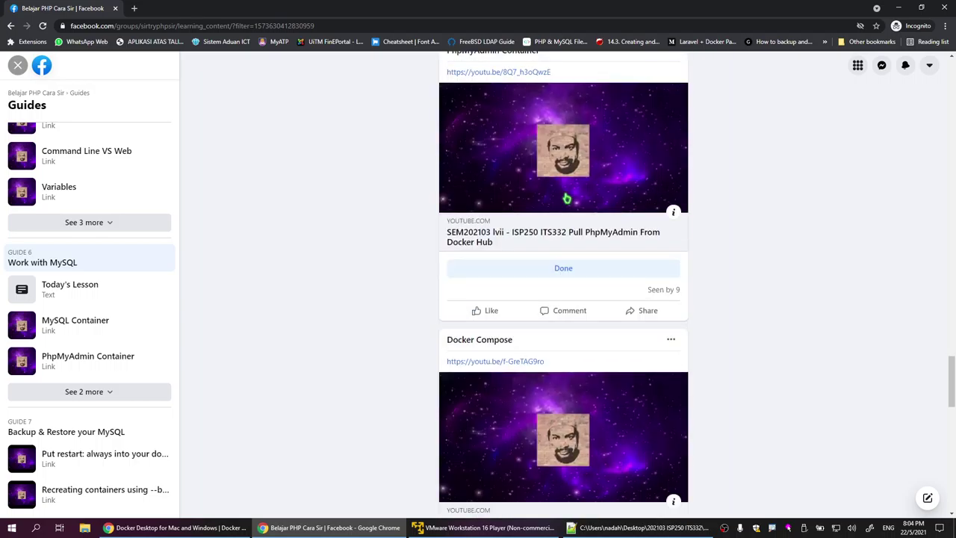
scroll(566, 198, "down", 5)
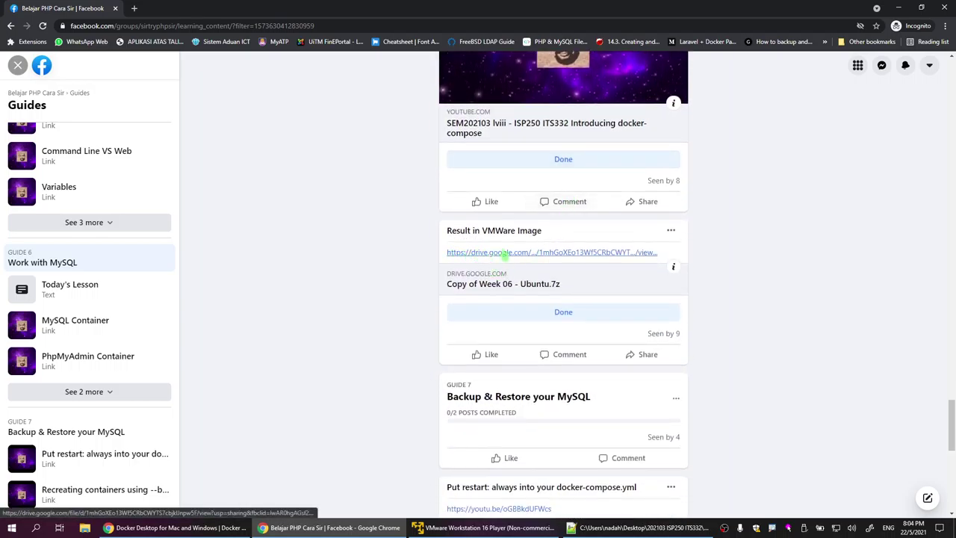
left_click(899, 8)
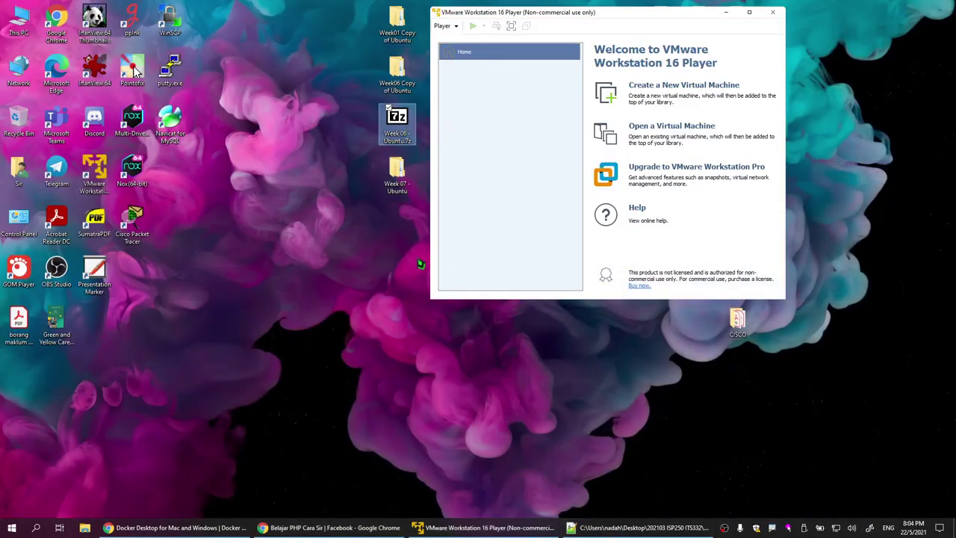
Step: Open the post's Google Drive link for Copy of Week 06 - Ubuntu.7z, then minimize Chrome
left_click(402, 78)
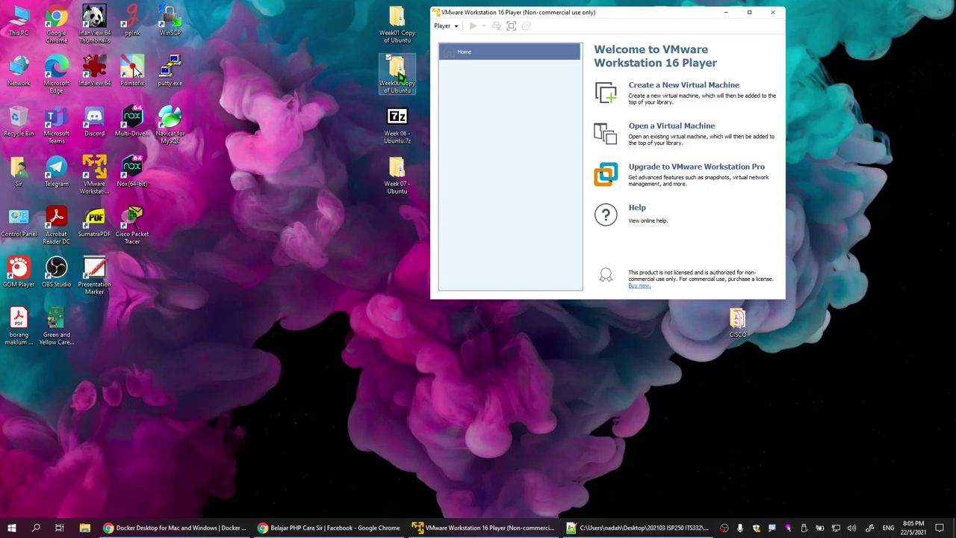
left_click(406, 172)
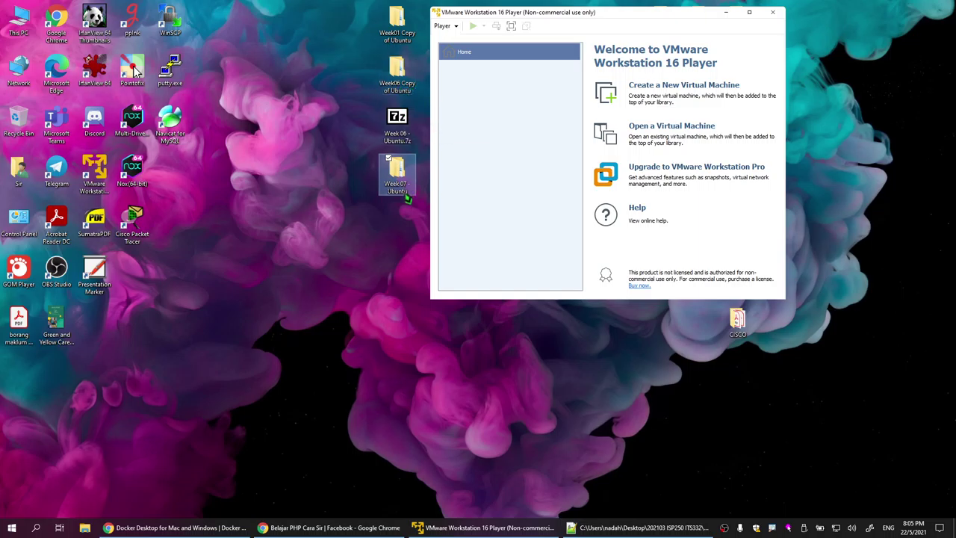
left_click(336, 527)
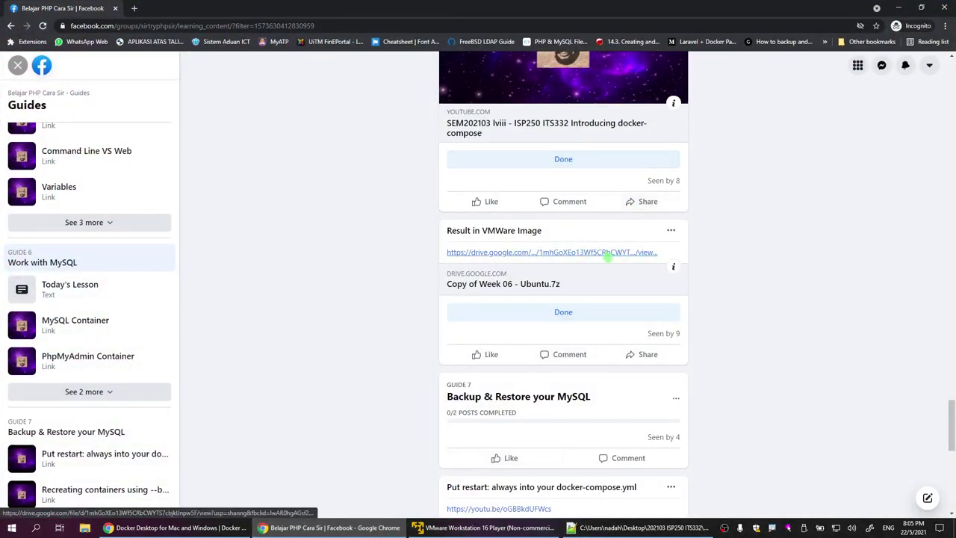
left_click(571, 254)
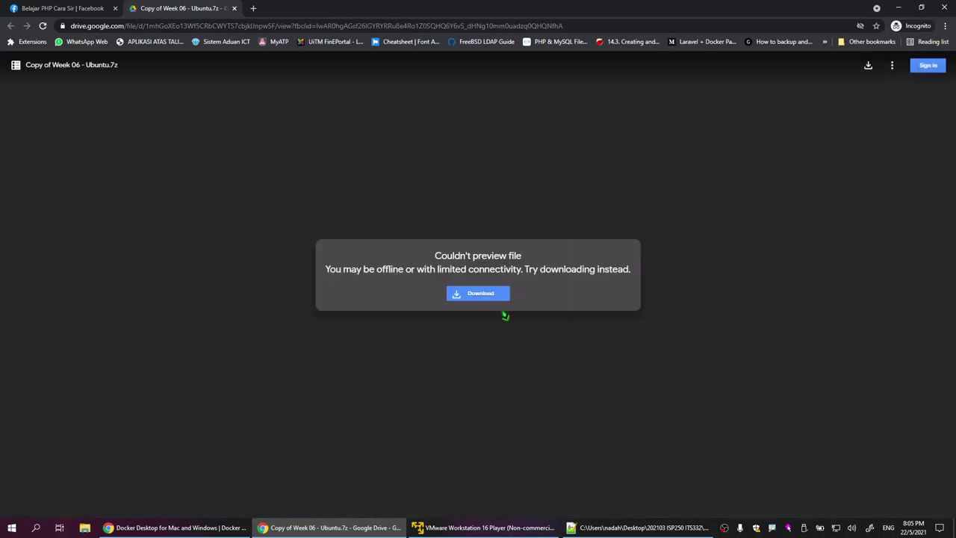
left_click(898, 7)
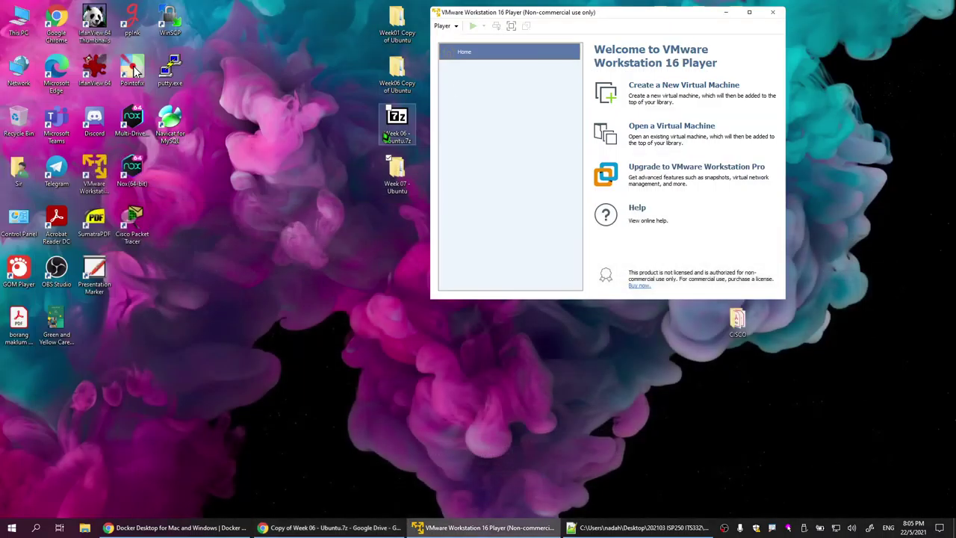
left_click(397, 172)
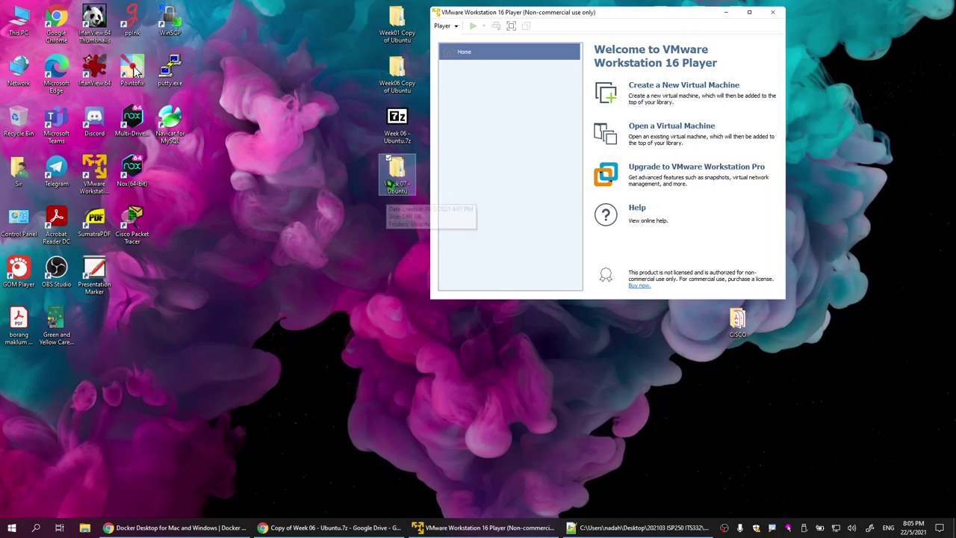
Step: Right-drag the Week 07 - Ubuntu folder and choose Copy here to create Week 07 - Ubuntu - Copy
left_click_drag(638, 15, 651, 16)
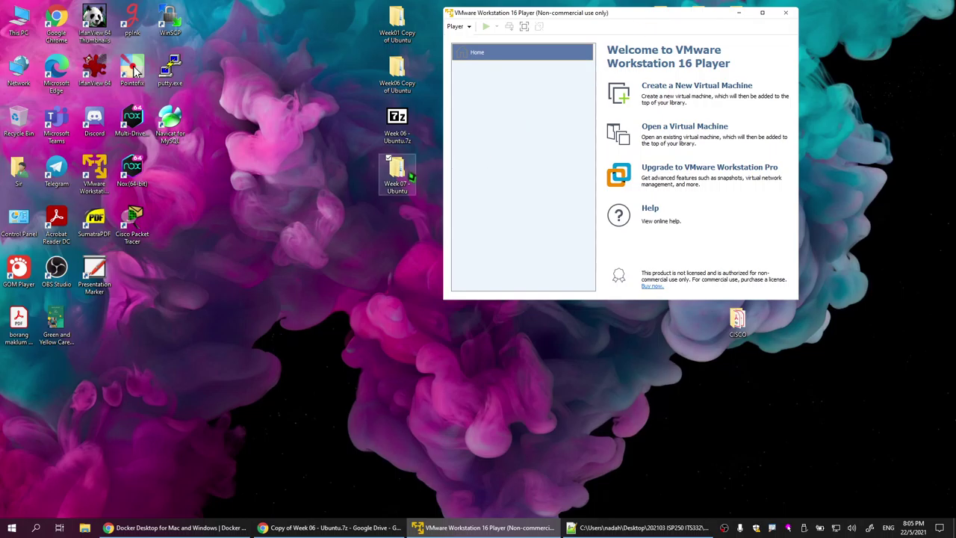
left_click(398, 174)
left_click_drag(404, 176, 399, 233)
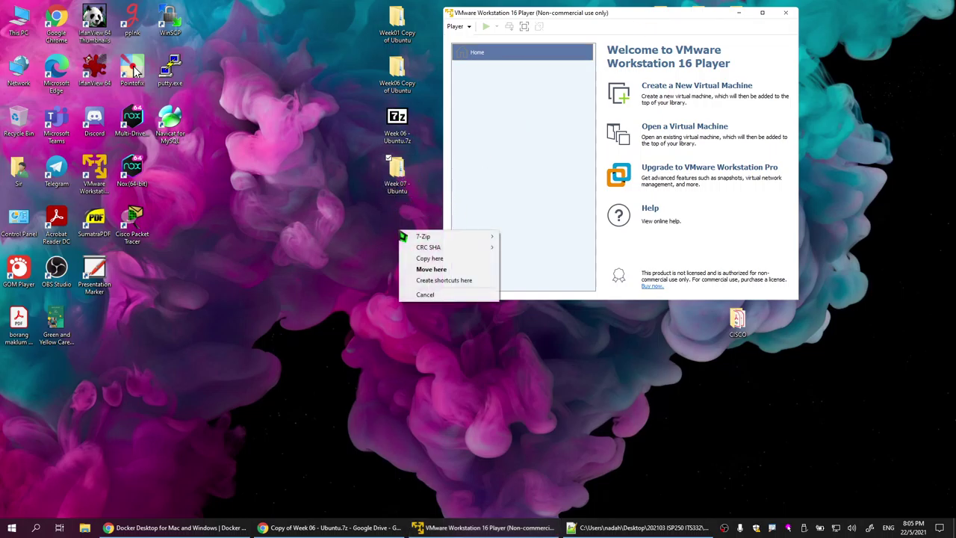
left_click(450, 259)
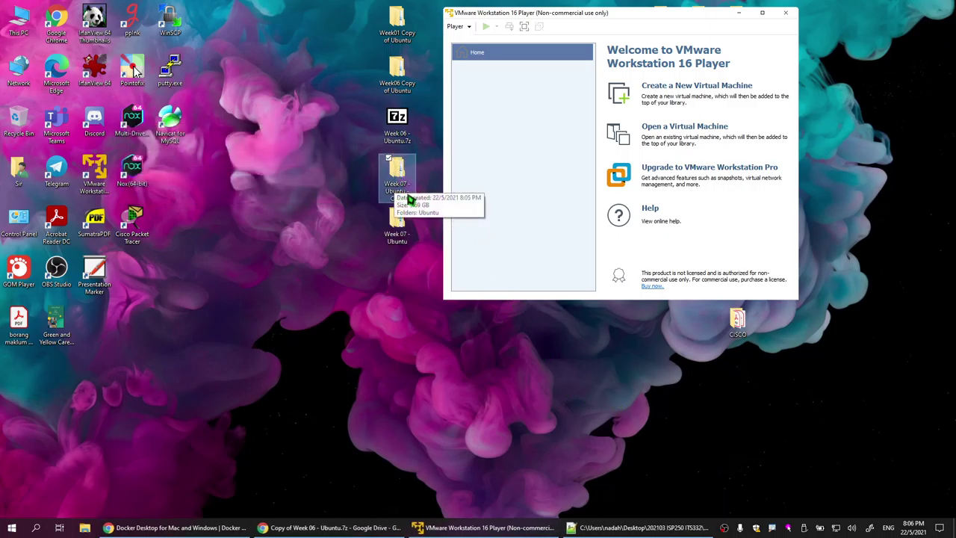
Step: Rename the Week 07 - Ubuntu - Copy folder to 'Week07 Copy of Ubuntu'
left_click(402, 40)
left_click_drag(400, 44, 410, 196)
left_click(404, 185)
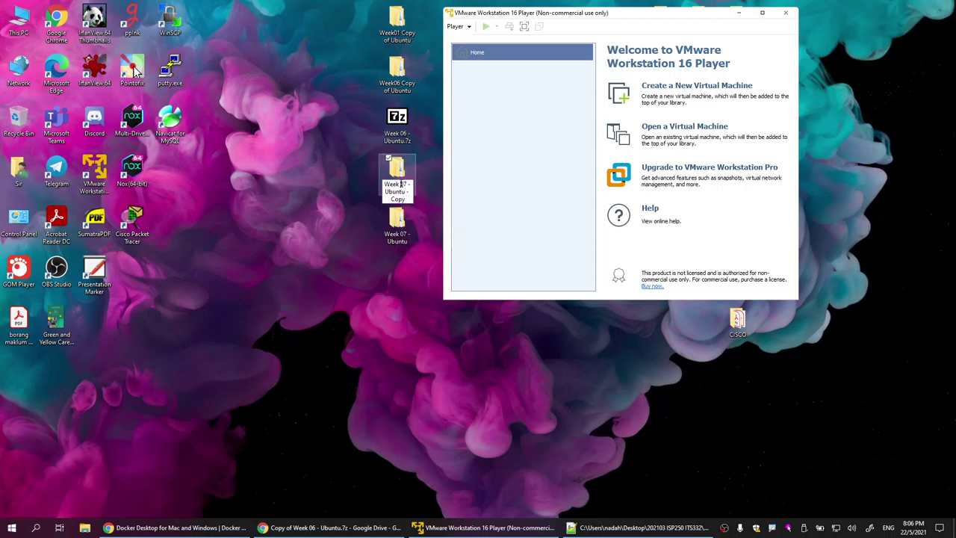
key("BackSpace")
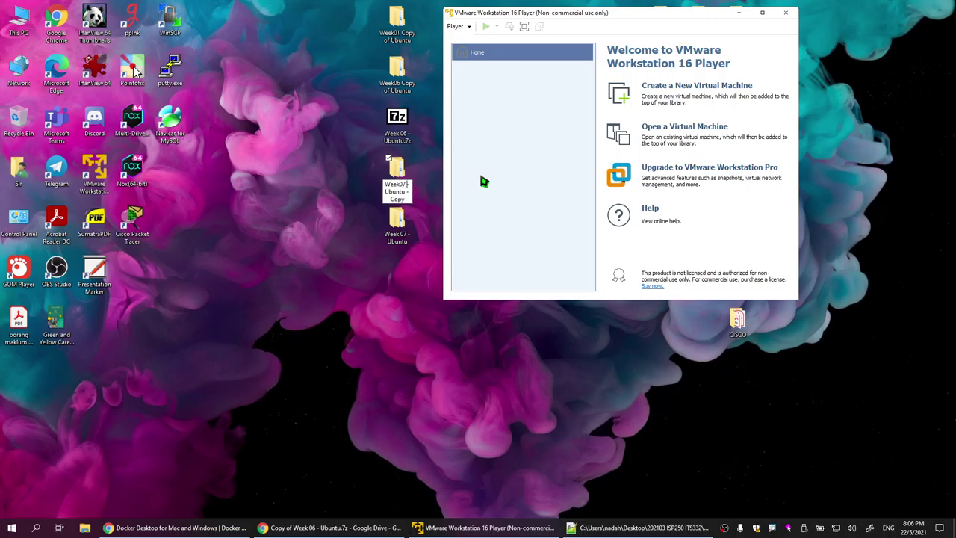
key("Delete")
key("Delete")
type("Copy of")
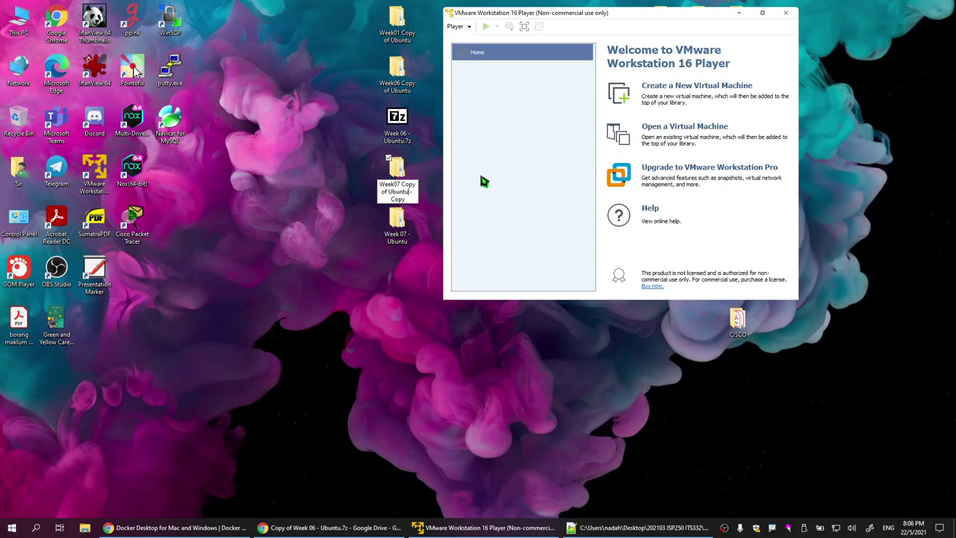
key("Delete")
key("Return")
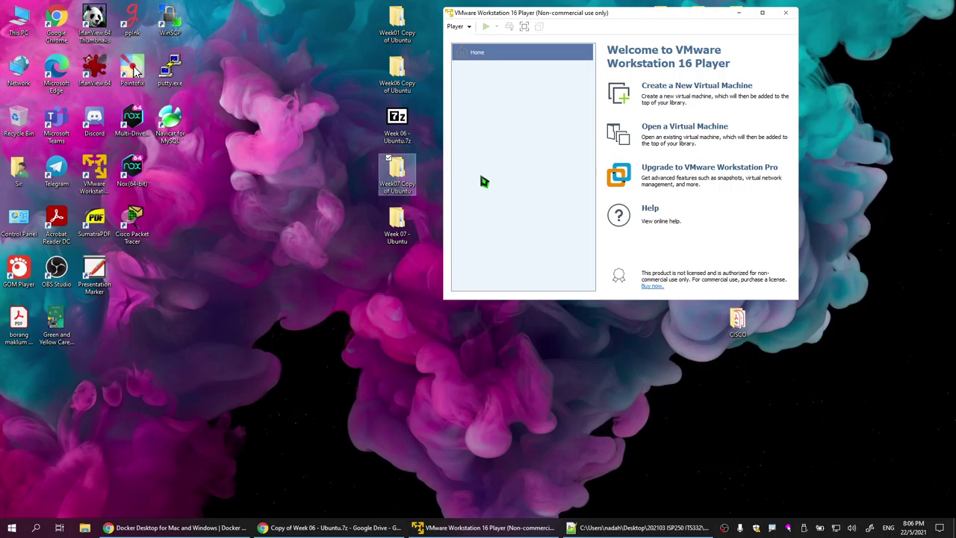
left_click(400, 224)
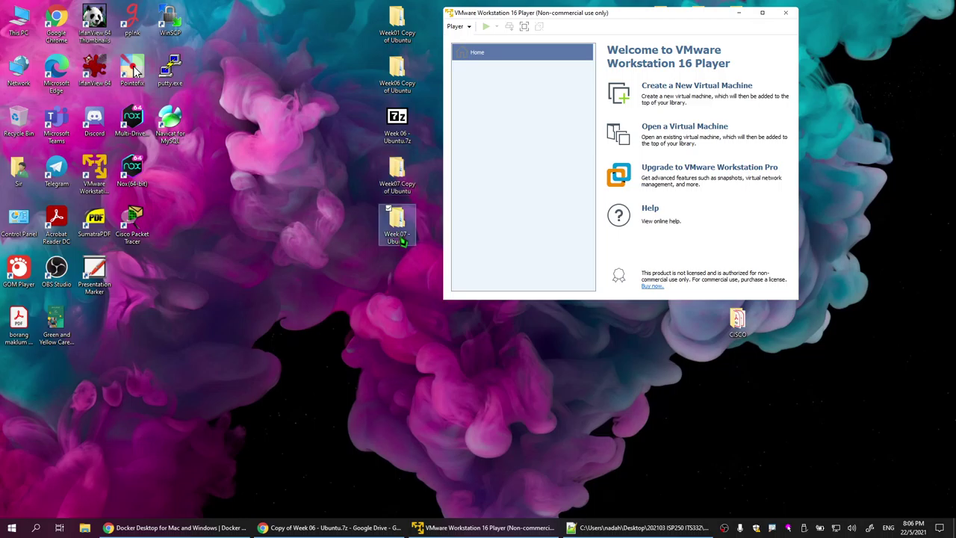
left_click(400, 191)
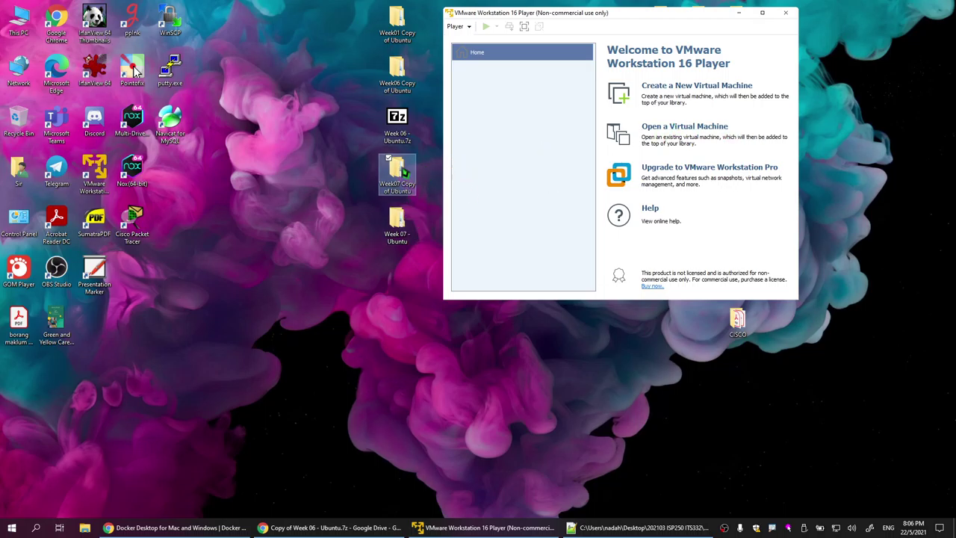
Step: Add Ubuntu.vmx from Desktop > Week07 Copy of Ubuntu > Ubuntu to the VMware Player library
left_click(690, 134)
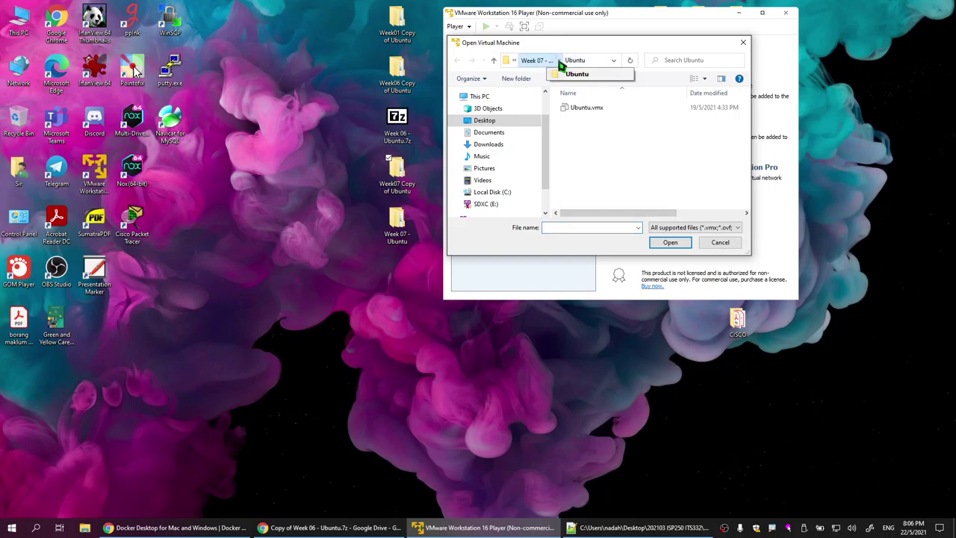
left_click(514, 63)
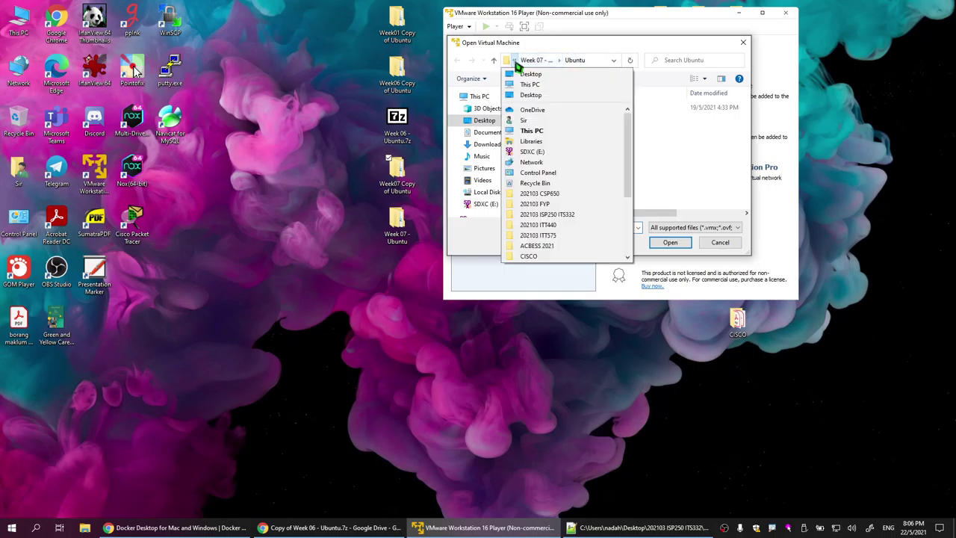
left_click(534, 127)
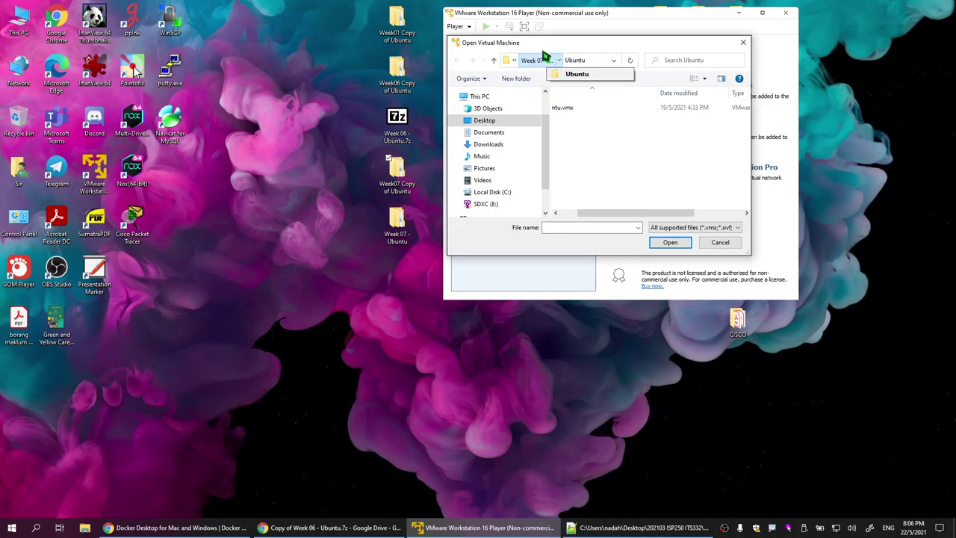
left_click(543, 60)
left_click(527, 62)
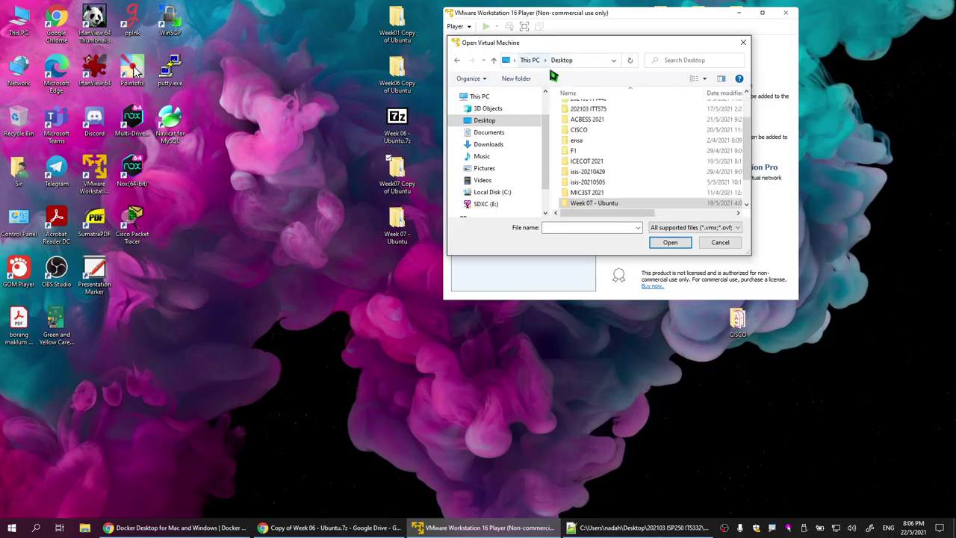
scroll(607, 175, "down", 5)
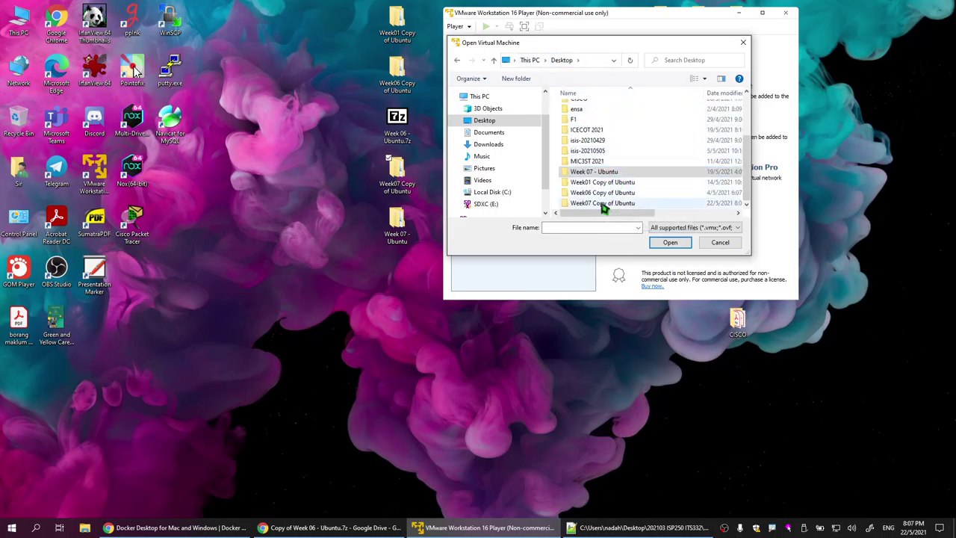
double_click(609, 203)
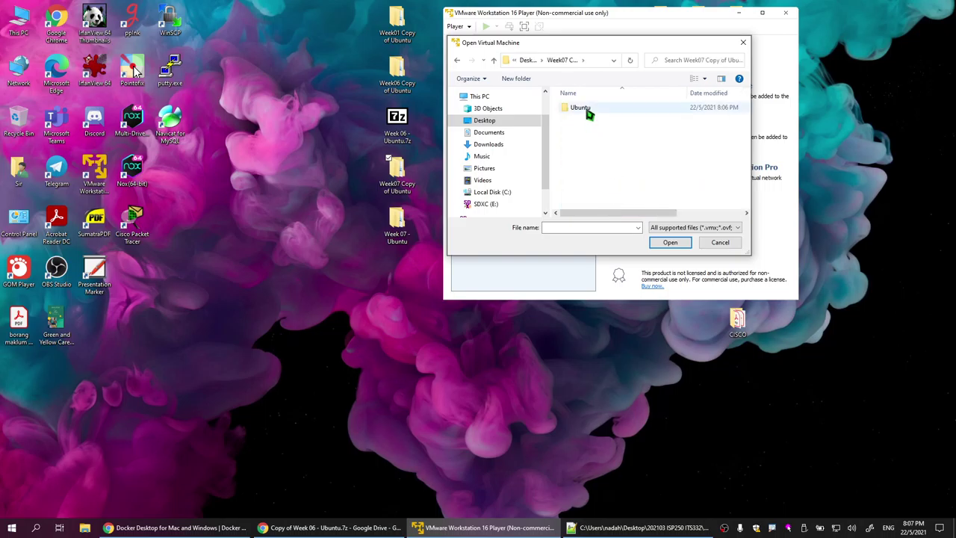
double_click(587, 111)
double_click(587, 110)
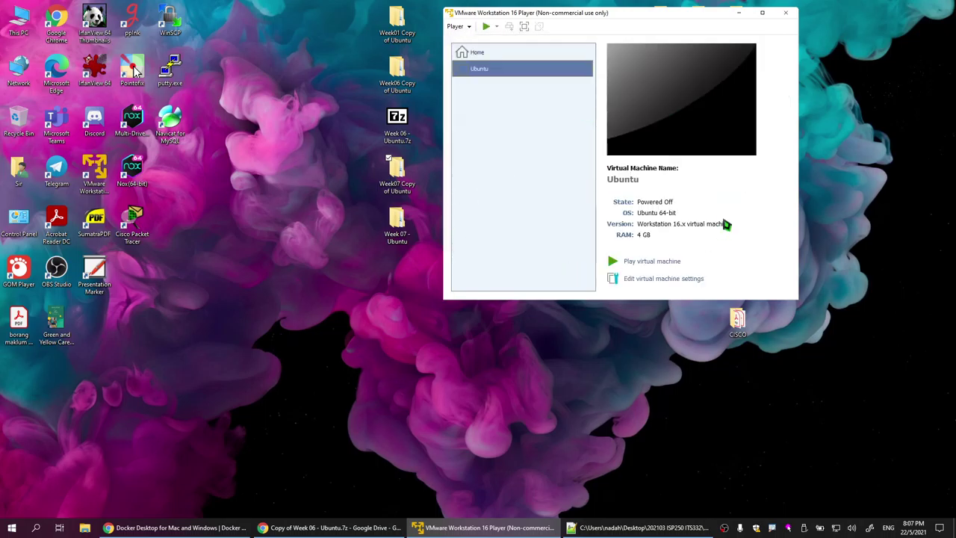
left_click(679, 279)
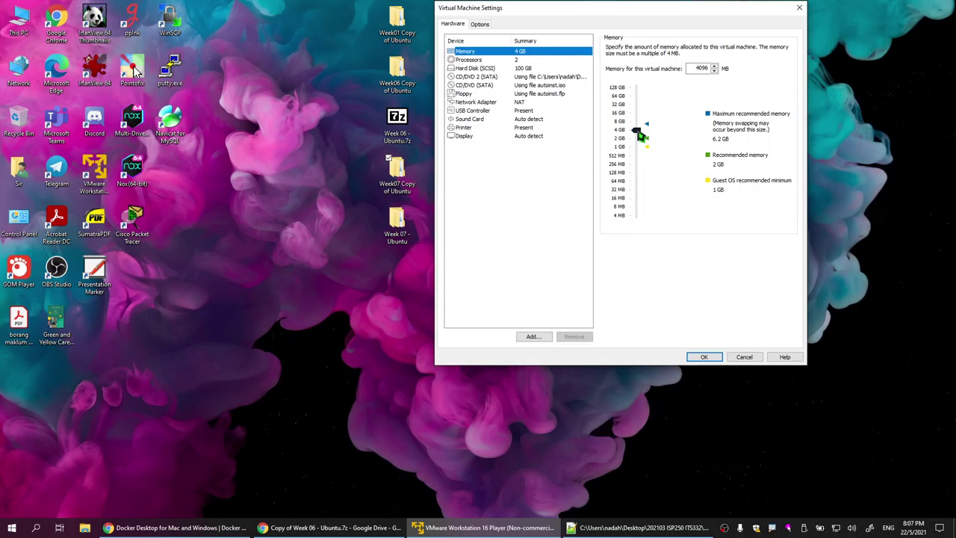
Step: Lower the Ubuntu VM's memory from 4 GB to 2 GB and confirm
mouse_move(640, 135)
left_mouse_down()
mouse_move(644, 142)
mouse_move(636, 139)
left_mouse_up()
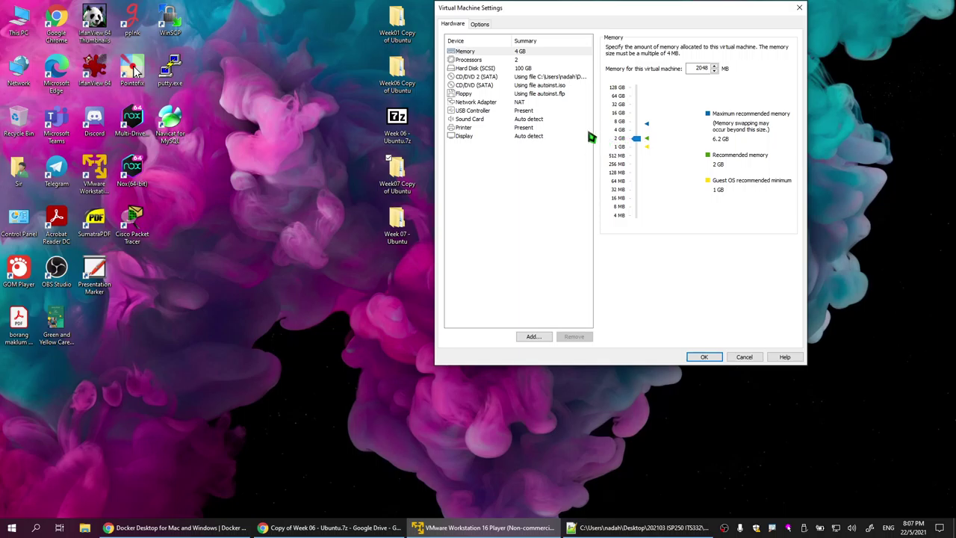
key("Return")
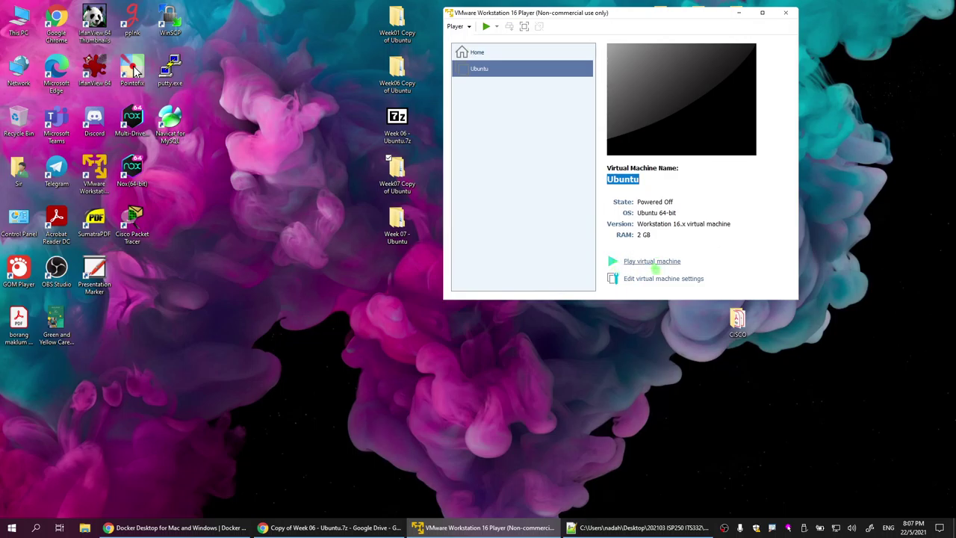
Step: Power on the Ubuntu VM, answering 'I Copied It' to the moved-or-copied prompt
left_click(655, 263)
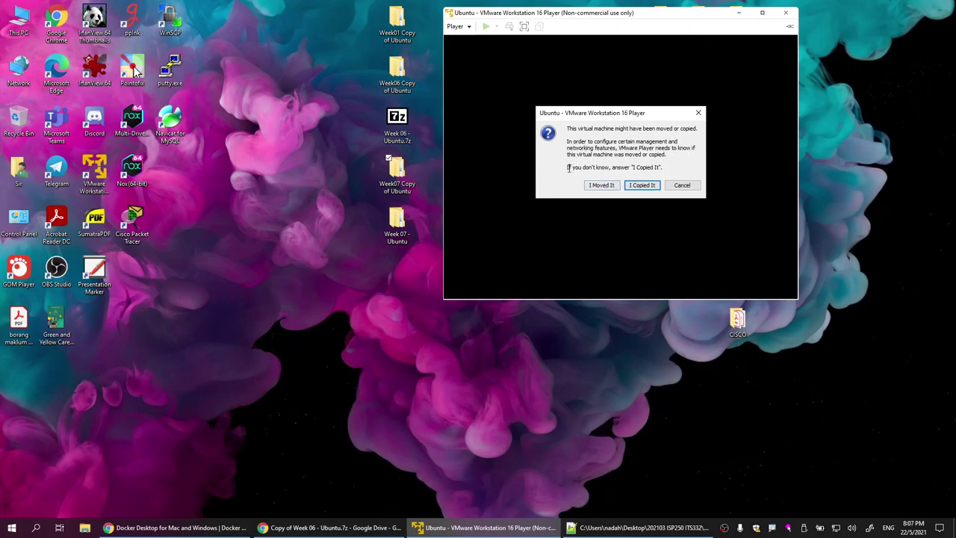
left_click_drag(569, 168, 670, 168)
left_click(651, 190)
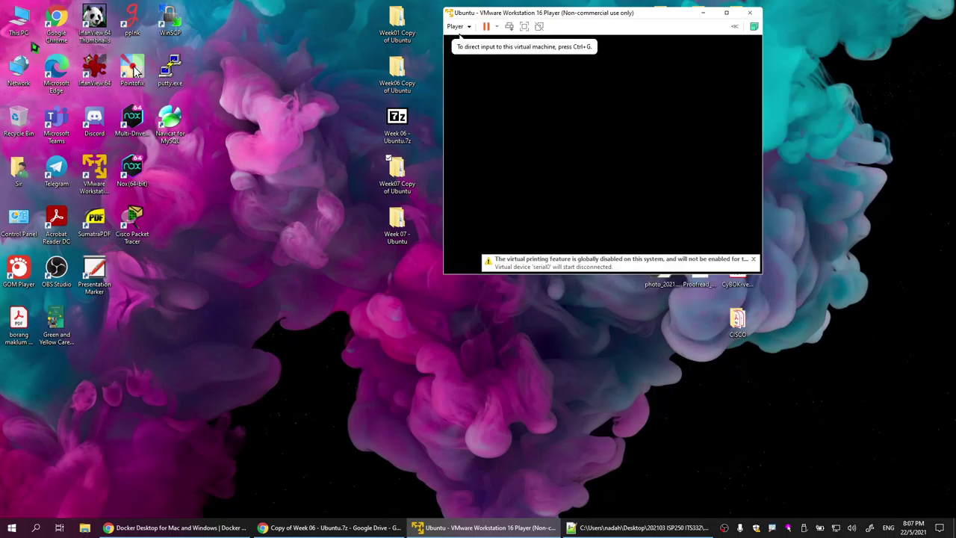
Step: From the Network properties, open the adapter list and disable VMnet1 and VMnet8
right_click(8, 75)
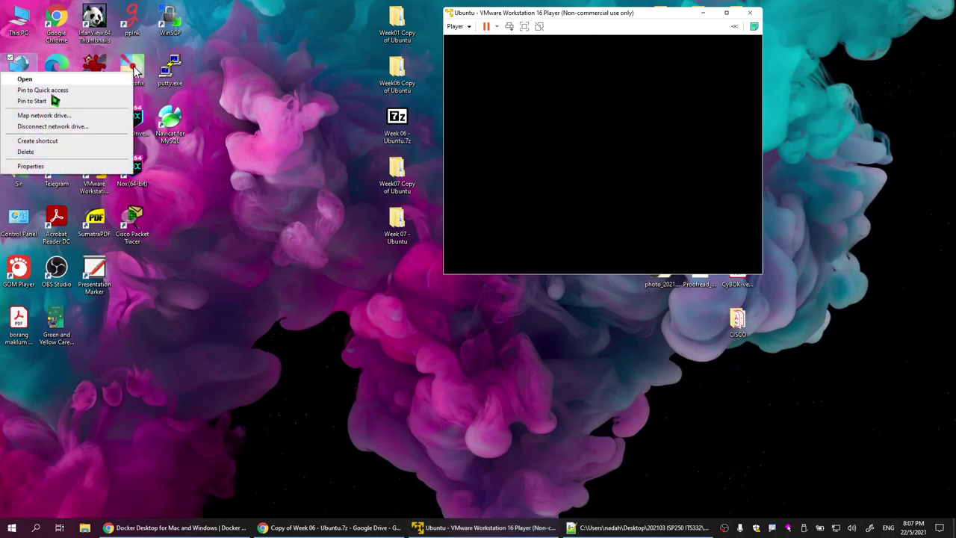
left_click(53, 165)
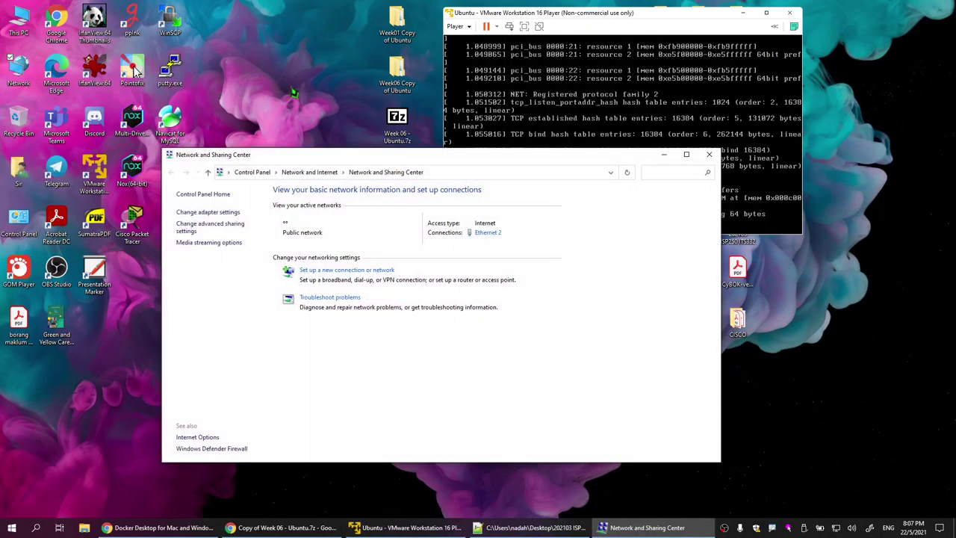
left_click(215, 213)
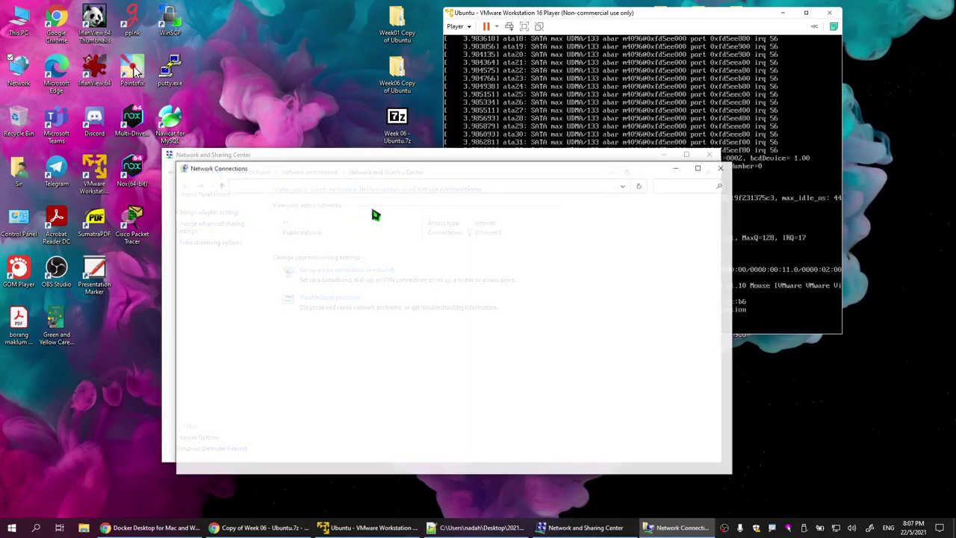
left_click(351, 236)
left_click(258, 206)
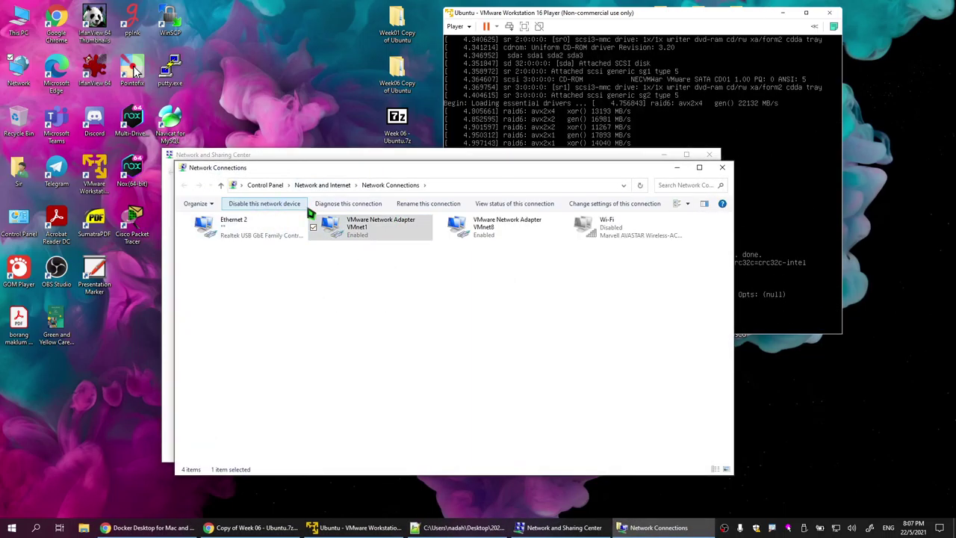
left_click(527, 233)
left_click(254, 209)
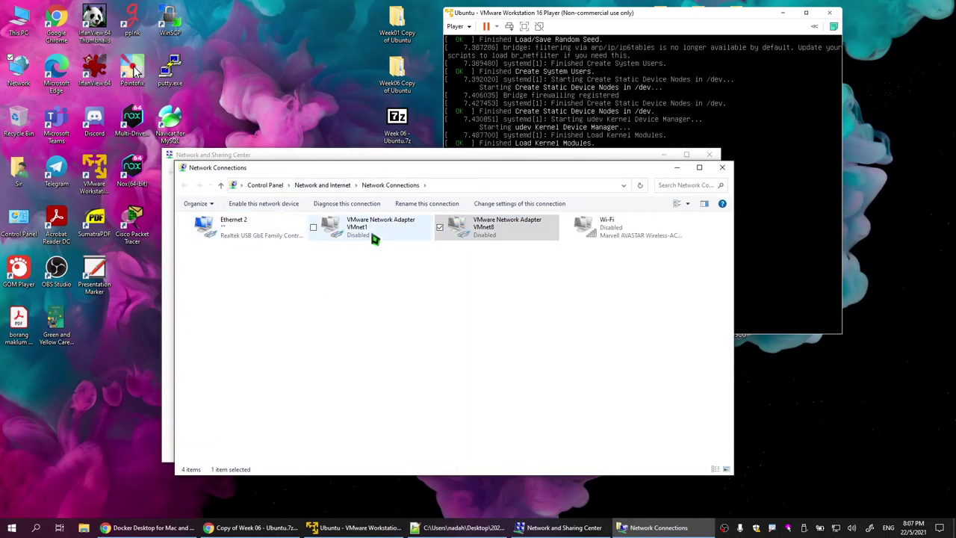
Step: Re-enable VMnet1 and VMnet8, then close the adapter list and Network and Sharing Center
left_click(374, 238)
left_click(254, 209)
left_click(508, 224)
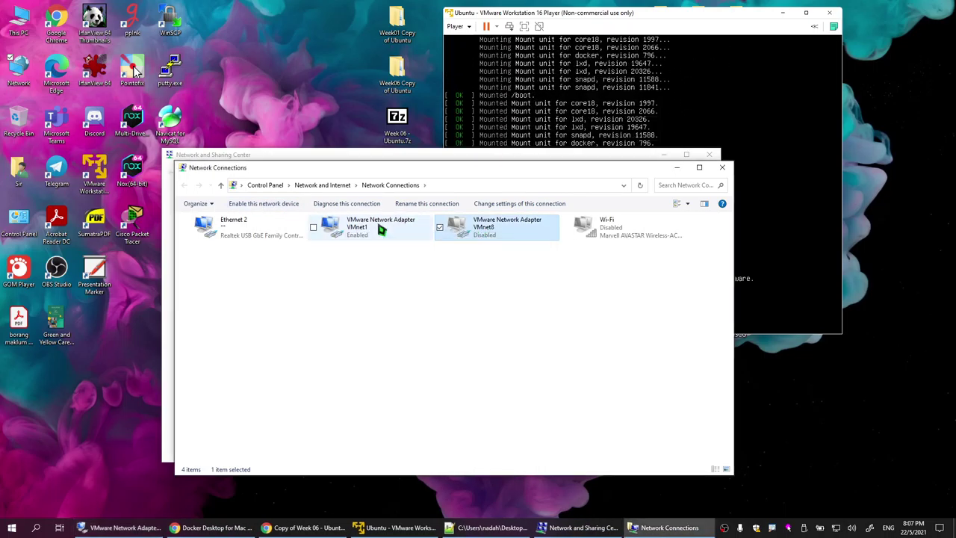
left_click(277, 214)
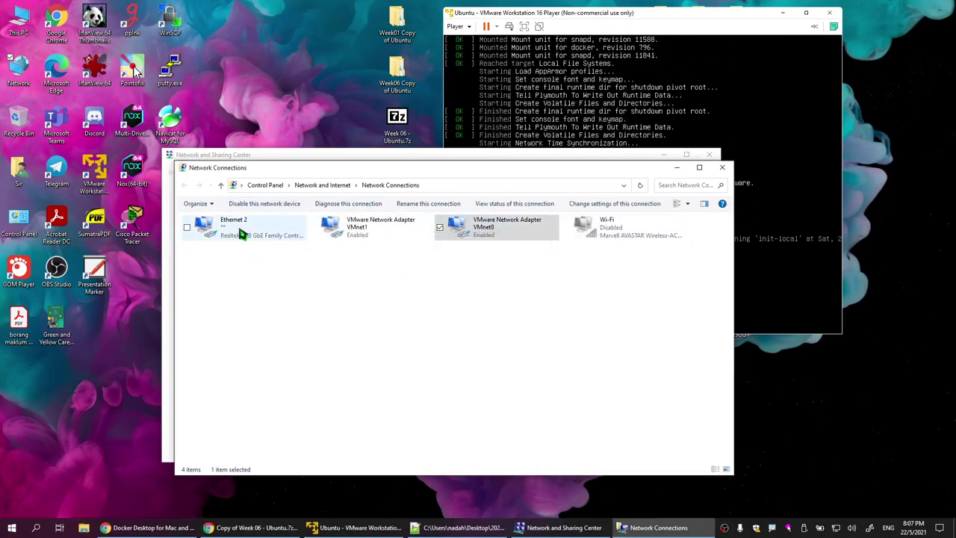
left_click(723, 167)
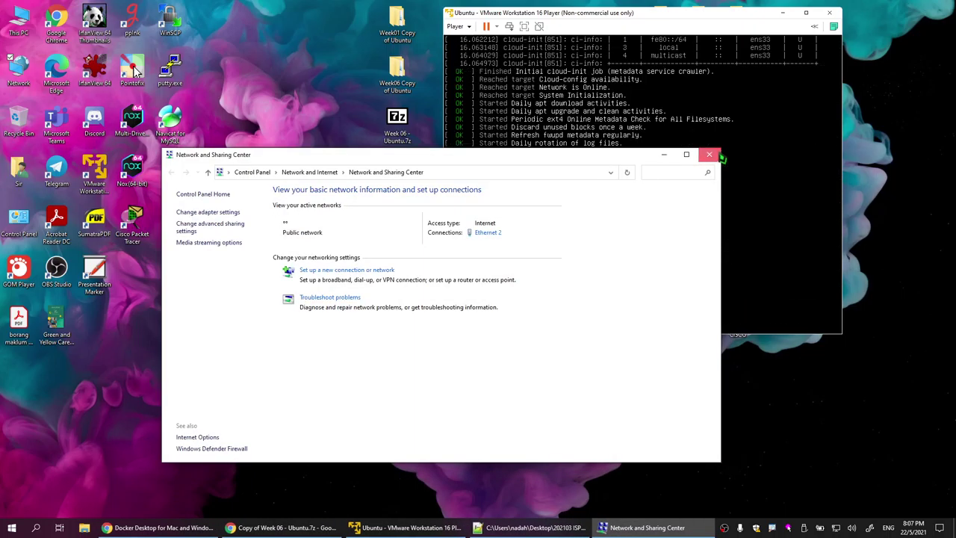
left_click(709, 155)
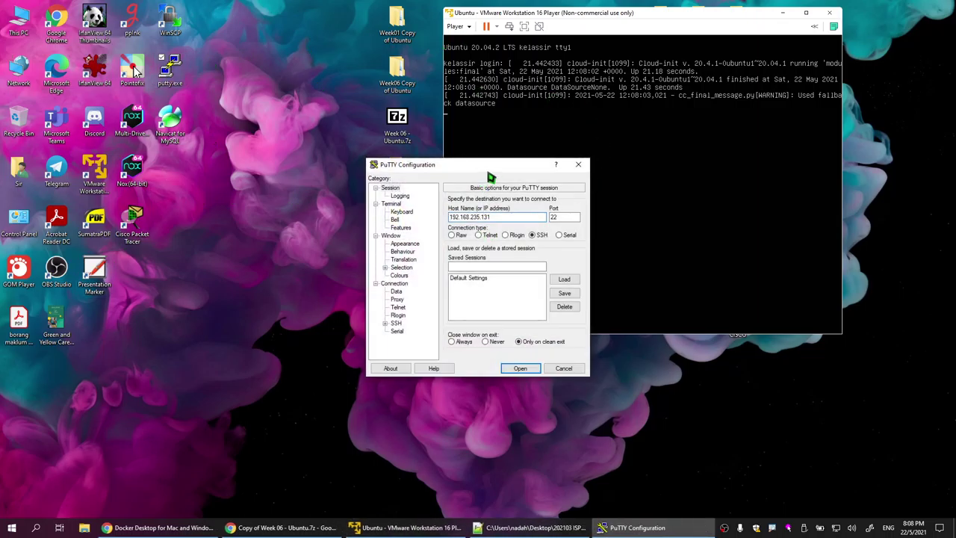
Step: Open the SSH connection to 192.168.235.131 and log in with the username and password
left_click_drag(422, 133, 320, 64)
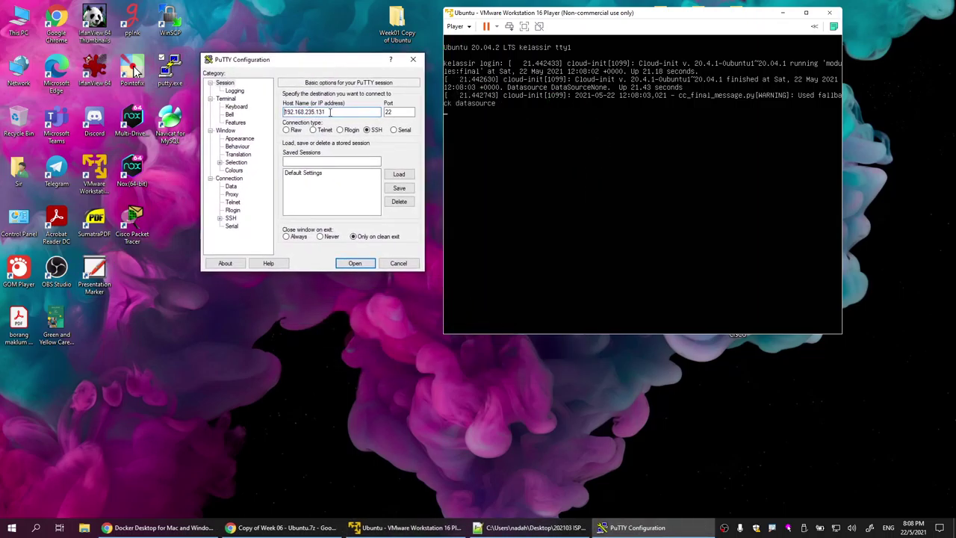
left_click(363, 264)
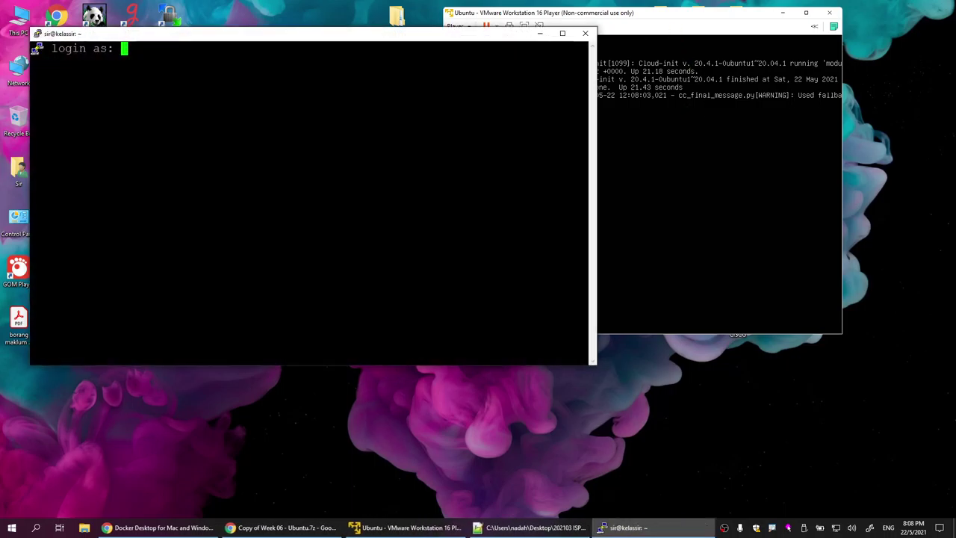
type("sir")
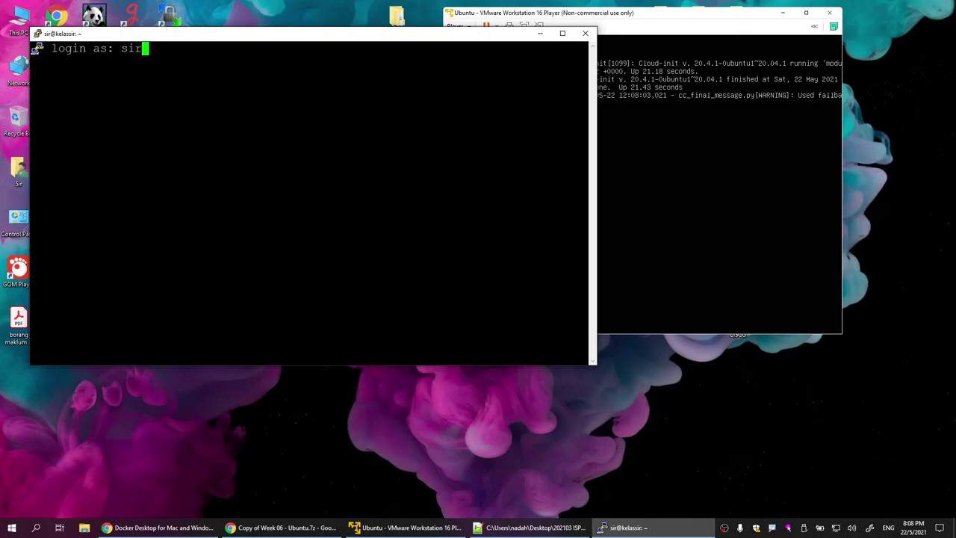
key("Return")
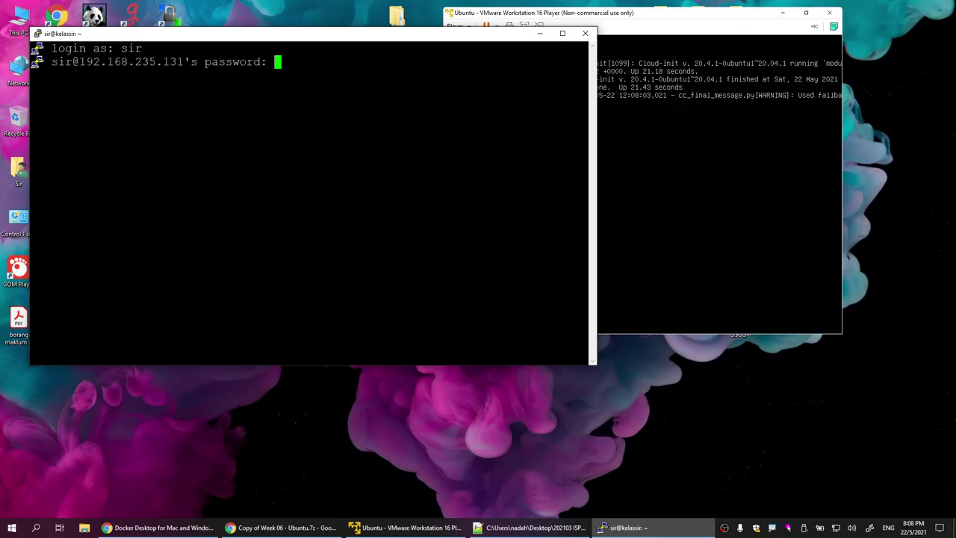
key("Return")
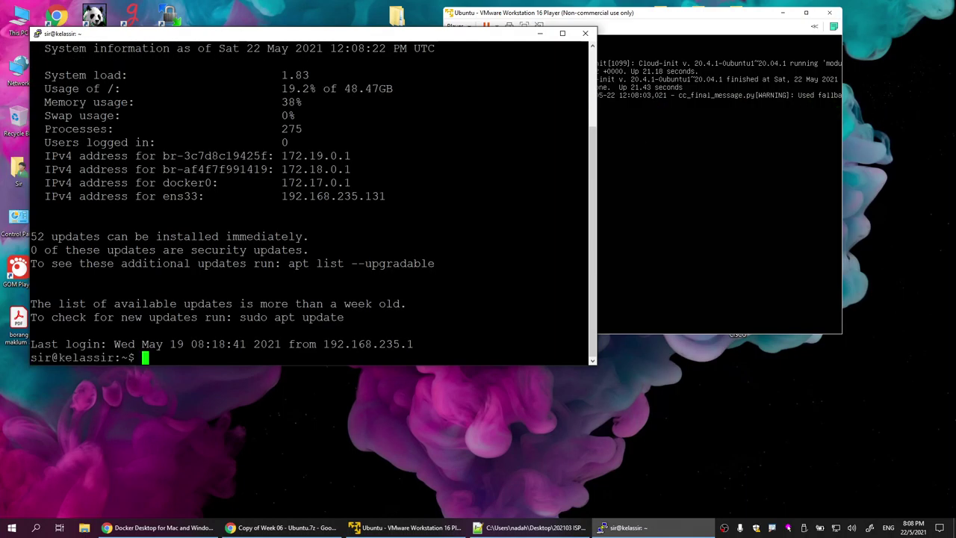
Step: Copy the VM's IP 192.168.235.131 and maximize the PuTTY terminal in front of the VM console
left_click_drag(454, 34, 638, 49)
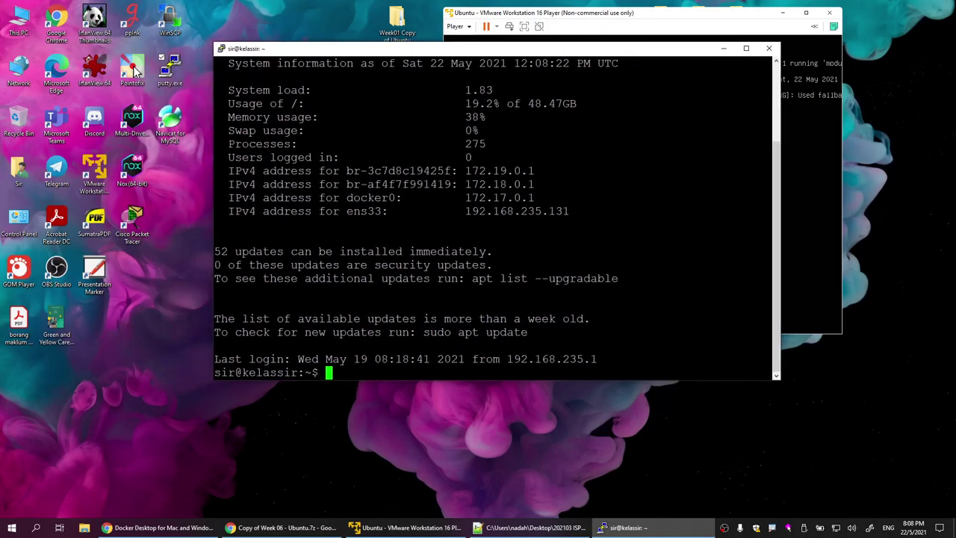
left_click_drag(465, 211, 570, 211)
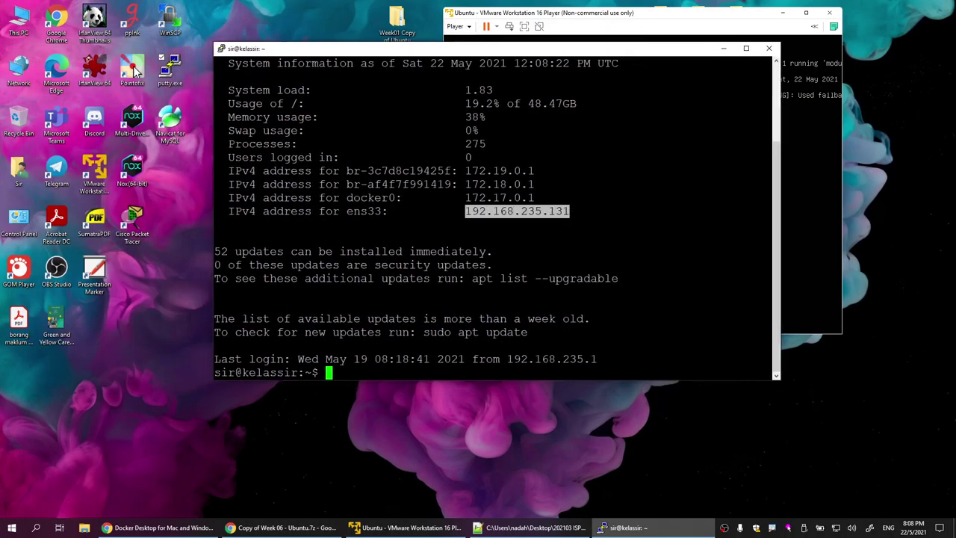
left_click(665, 22)
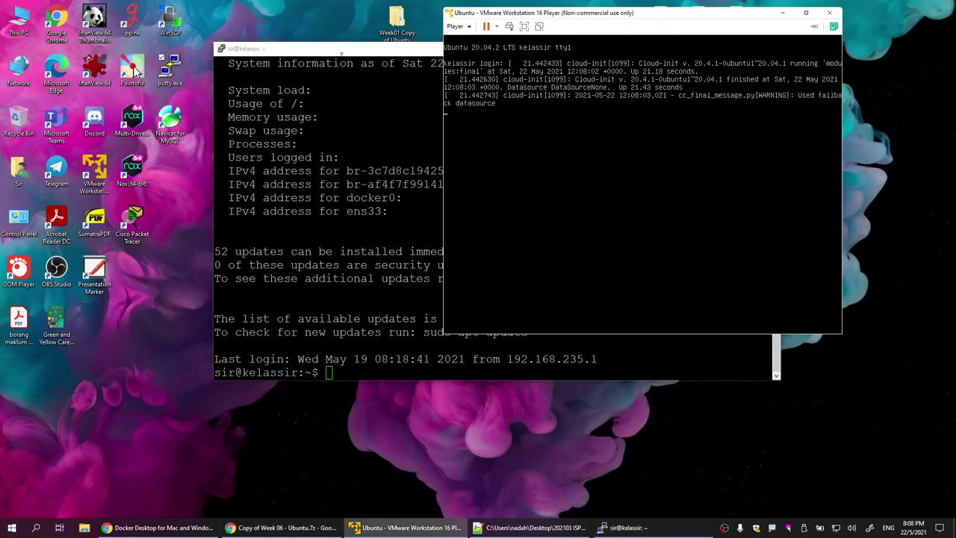
left_click_drag(342, 50, 563, 142)
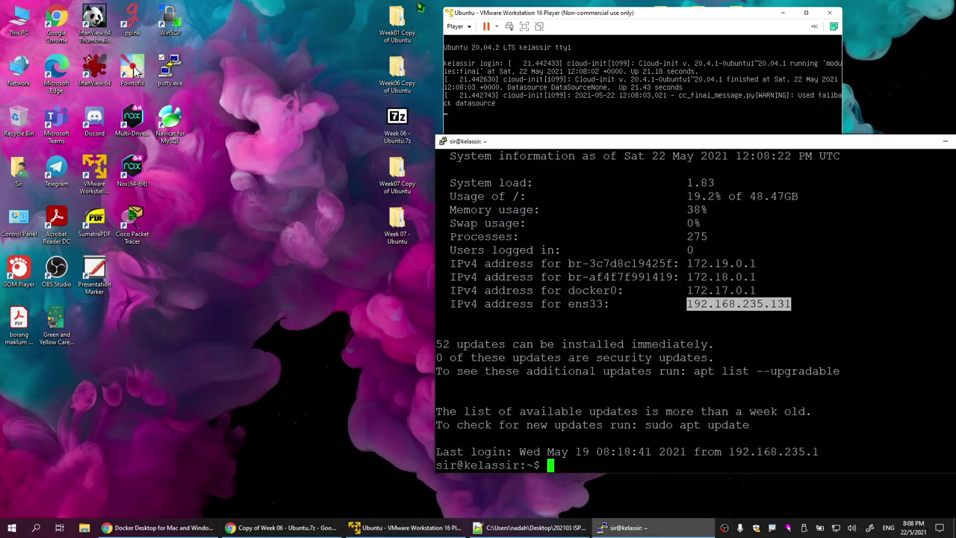
left_click_drag(572, 142, 261, 18)
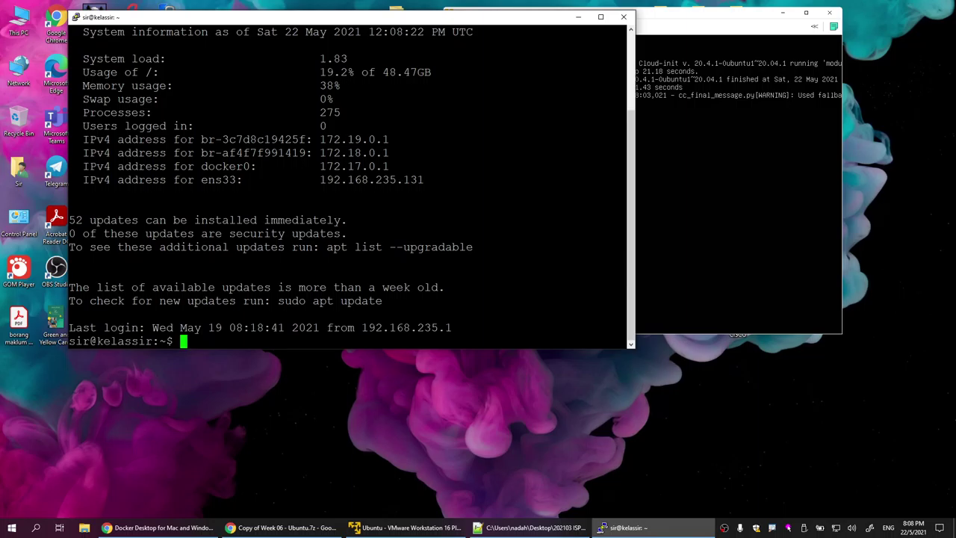
left_click(600, 16)
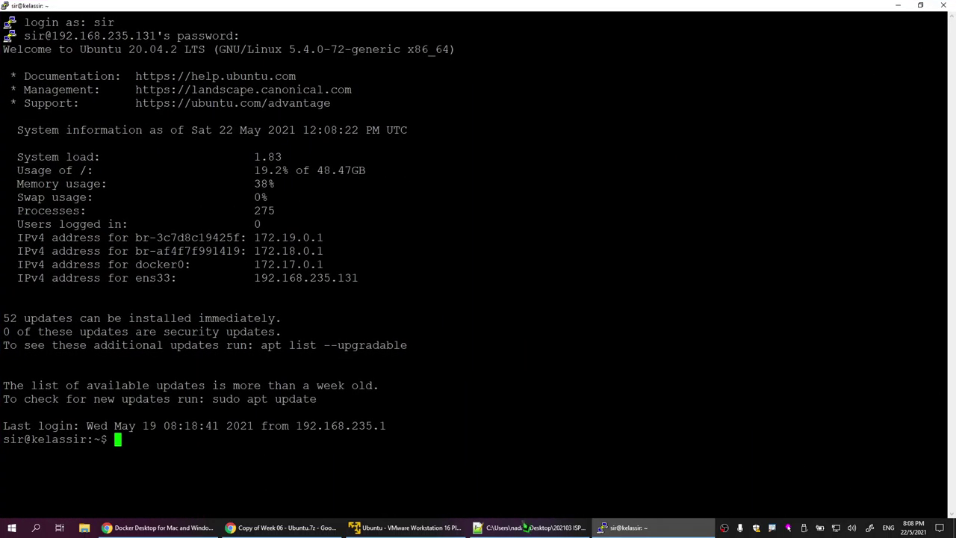
Step: Review the --build option in notes 07.txt, then clear the PuTTY terminal
left_click(531, 527)
left_click(109, 82)
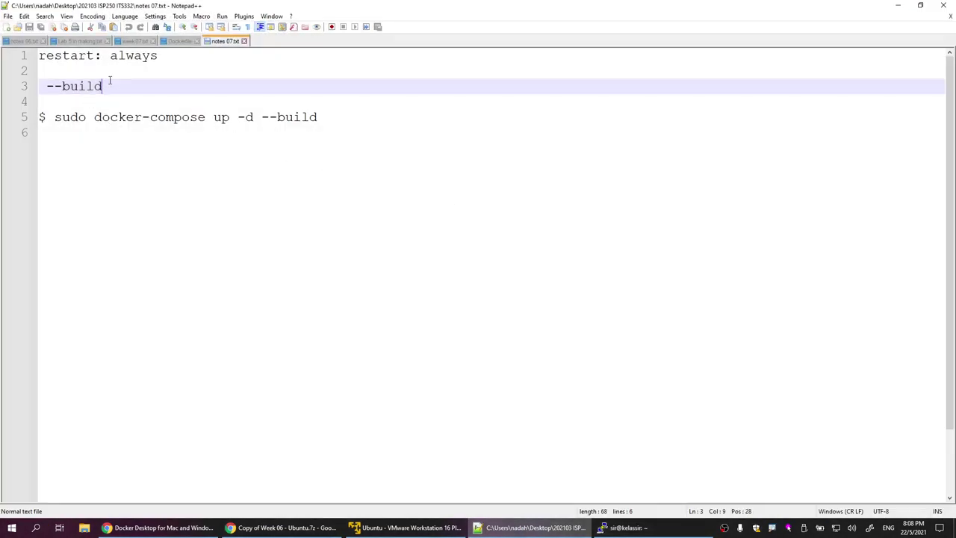
left_click(116, 57)
left_click(86, 88)
left_click(624, 527)
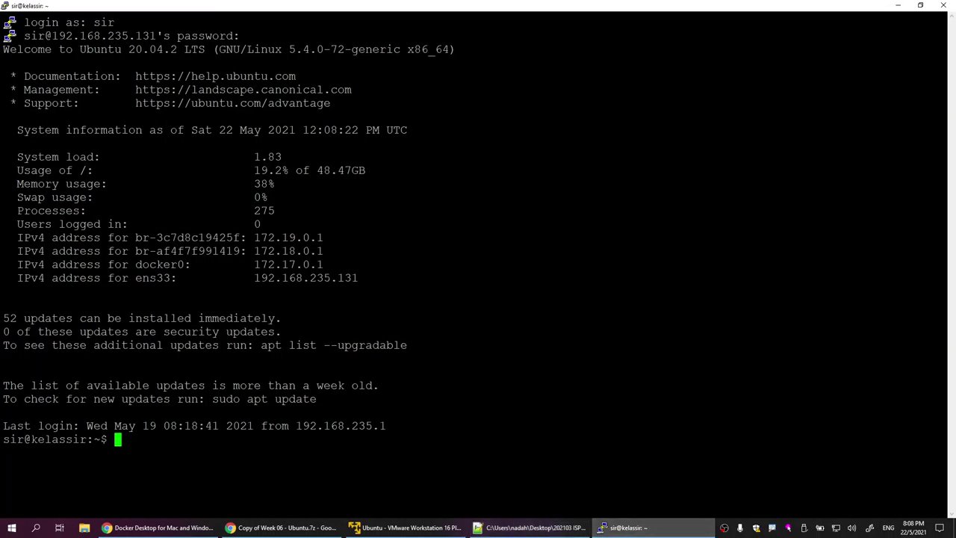
type("clear")
key("Return")
key("Return")
key("Return")
key("Return")
key("Return")
key("Return")
key("Return")
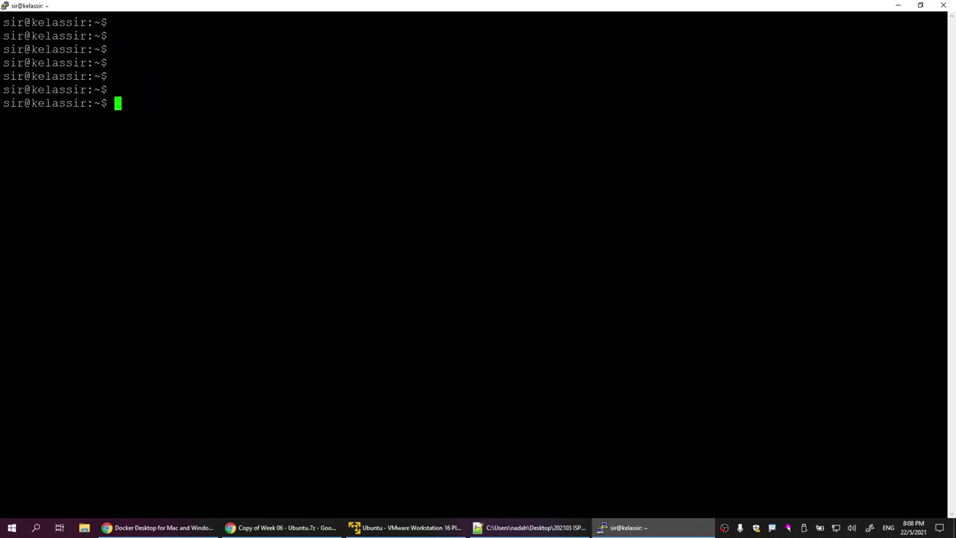
Step: Run sudo docker ps and highlight the yellow_pma, yellow_web and yellow_database container names
type("sudo docker ps")
key("Return")
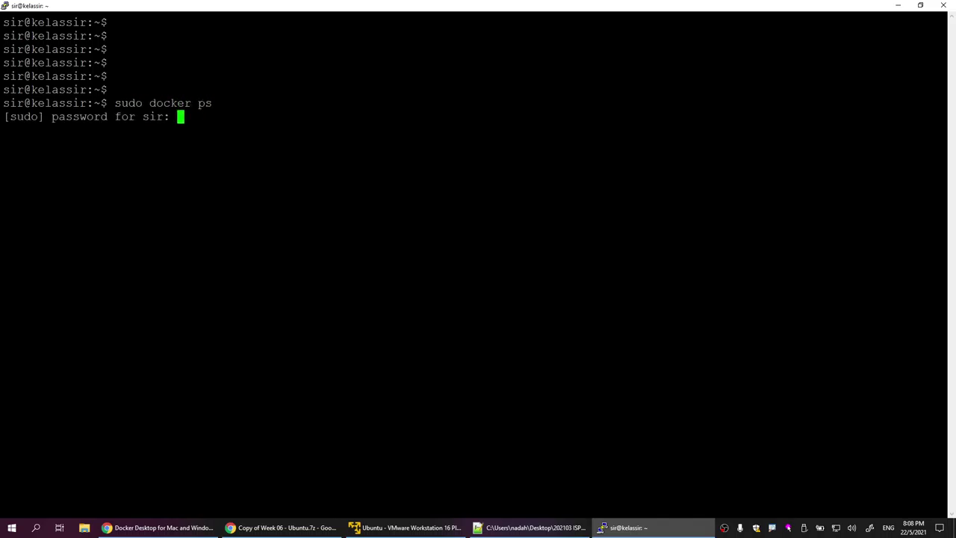
key("Return")
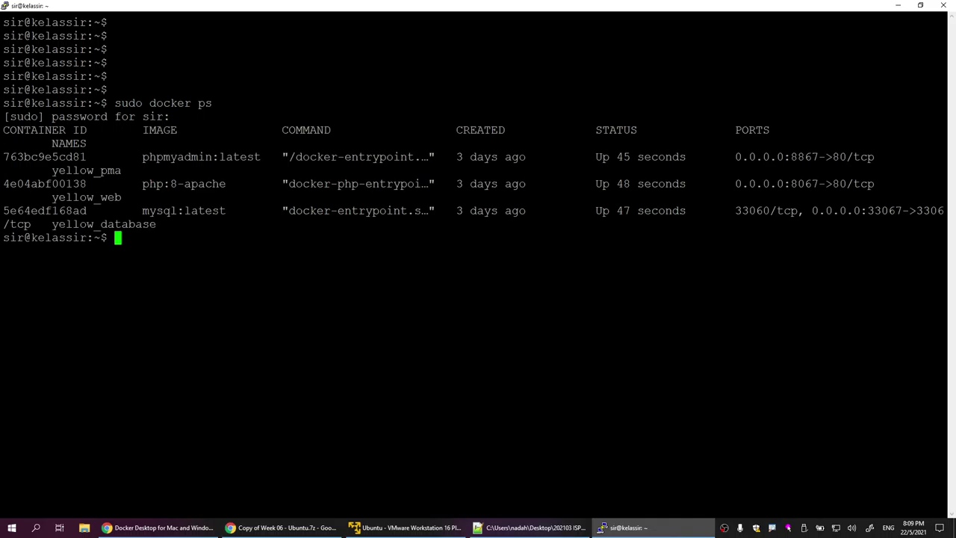
left_click_drag(52, 170, 122, 170)
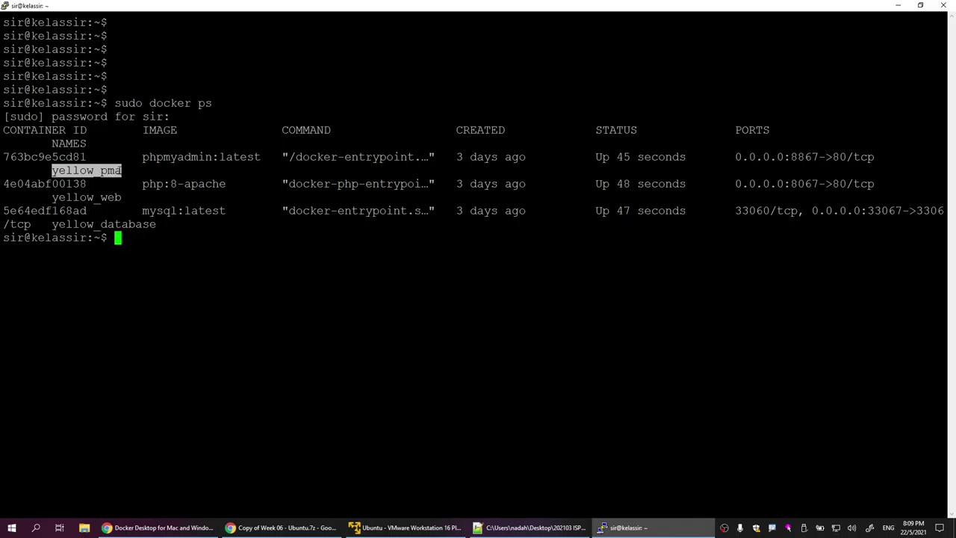
left_click_drag(52, 197, 119, 197)
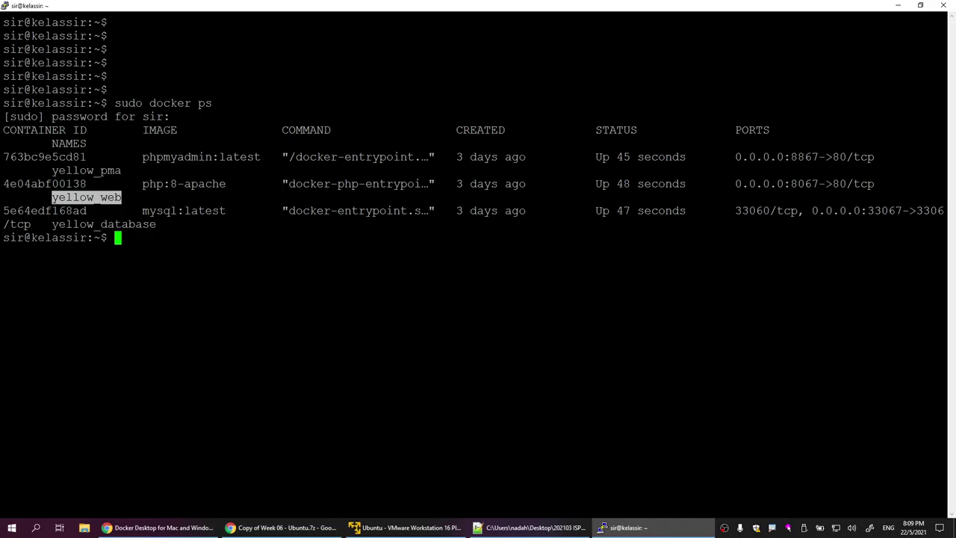
left_click_drag(52, 224, 156, 224)
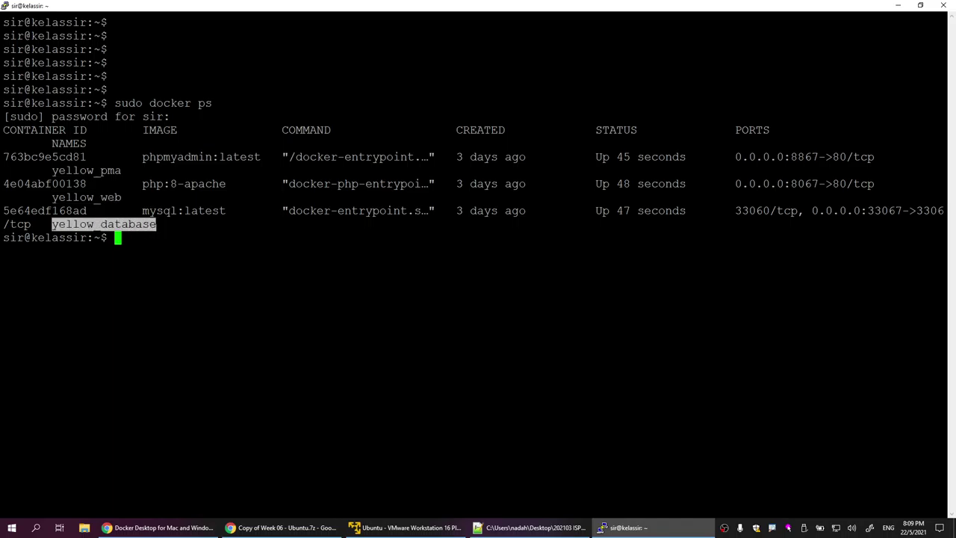
Step: Highlight the three yellow container names again and add blank prompt lines below
left_click_drag(45, 171, 121, 171)
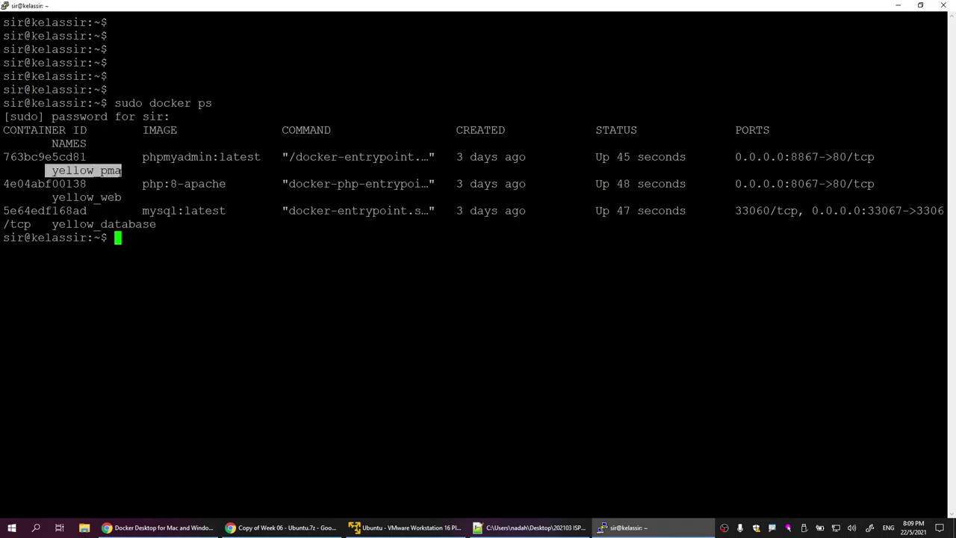
left_click_drag(52, 197, 121, 197)
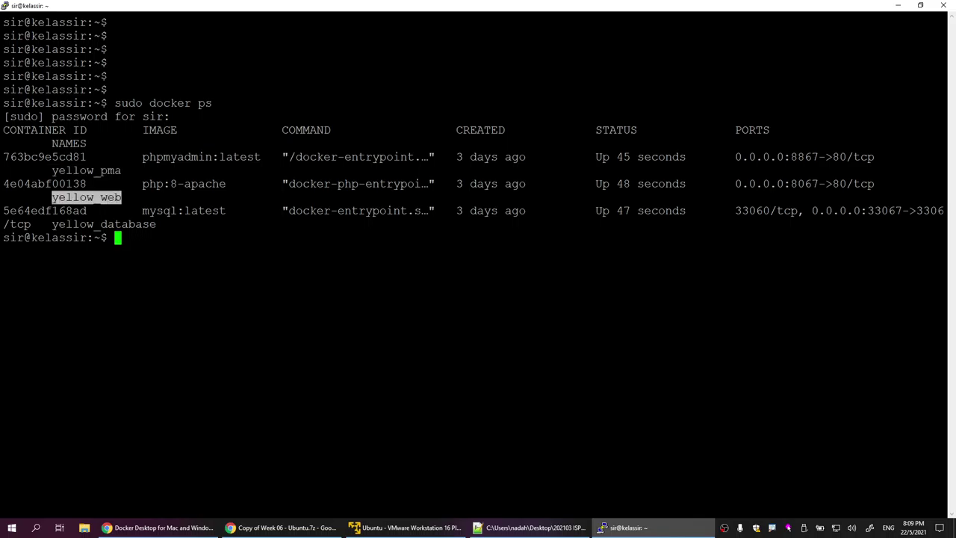
left_click_drag(52, 224, 155, 224)
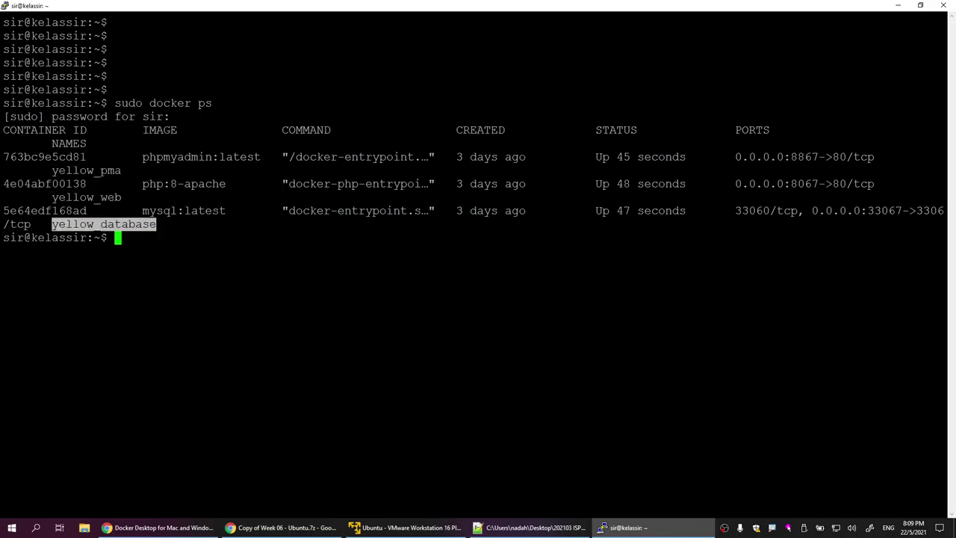
left_click_drag(52, 170, 121, 170)
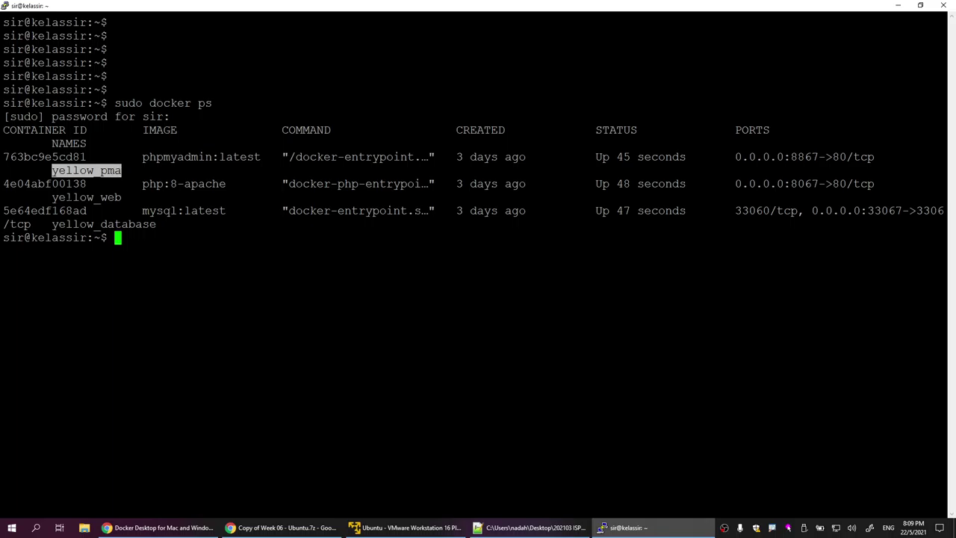
left_click_drag(52, 197, 125, 199)
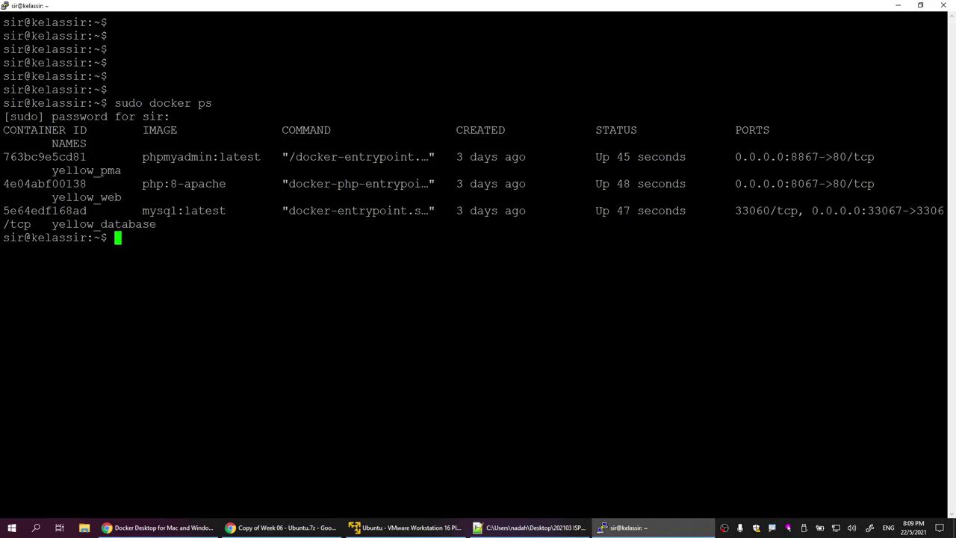
key("Return")
key("Return")
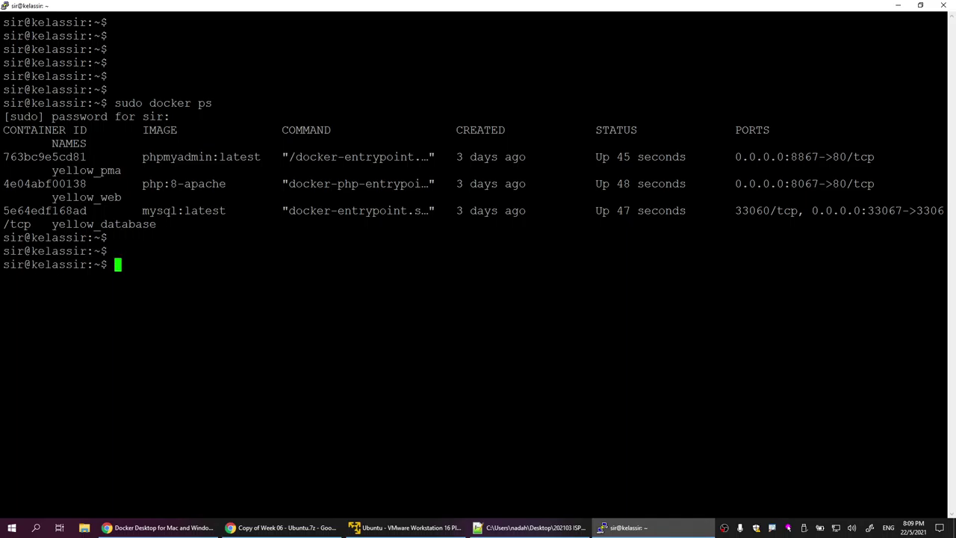
key("Return")
key("Return")
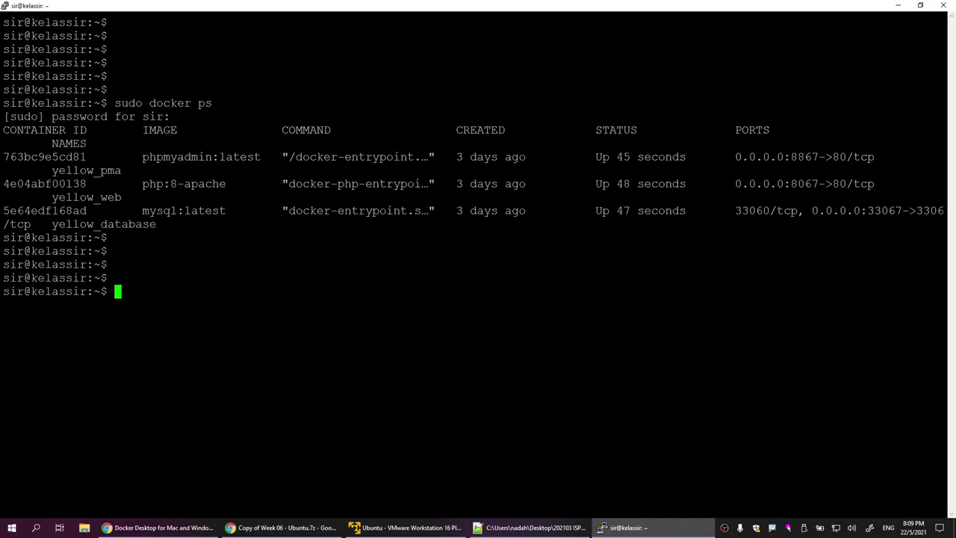
Step: List the home folder and copy week06 into a new week07suku folder with cp -r
type("ls")
key("Return")
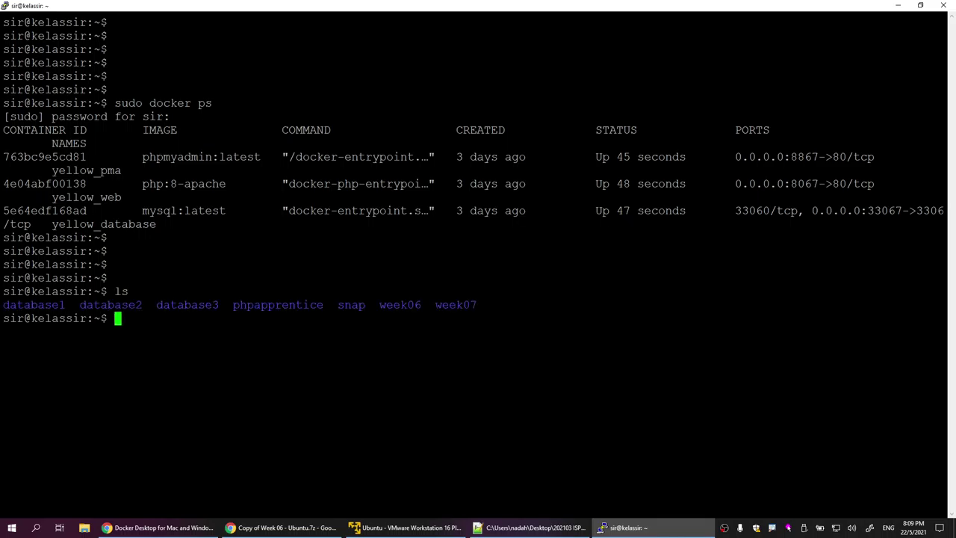
left_click_drag(380, 305, 425, 304)
right_click(425, 305)
key("Return")
key("Return")
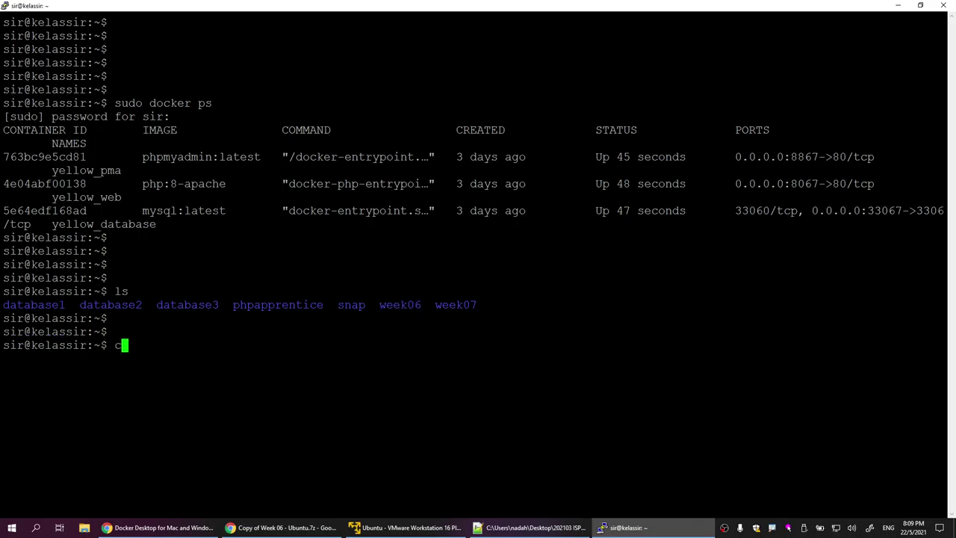
type("cp -r week06 week0")
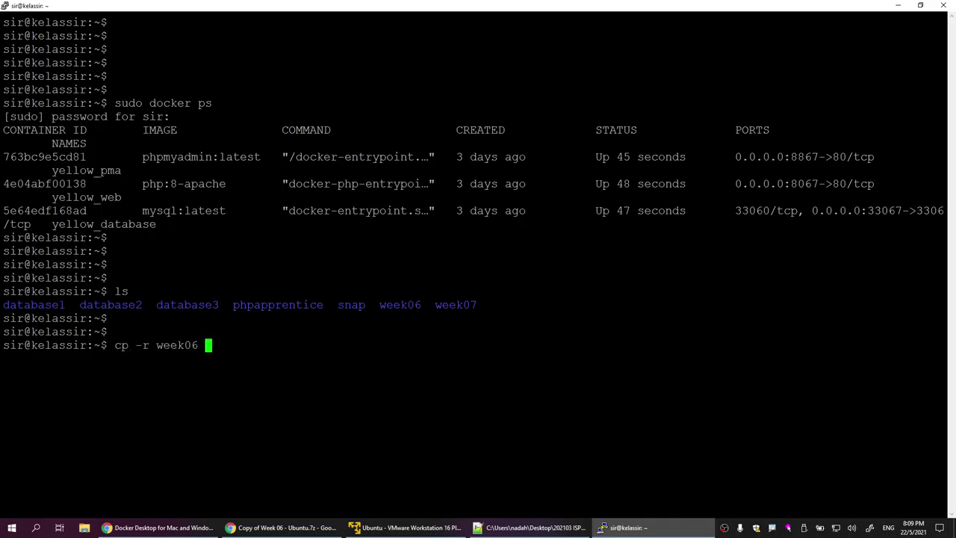
type("7suku")
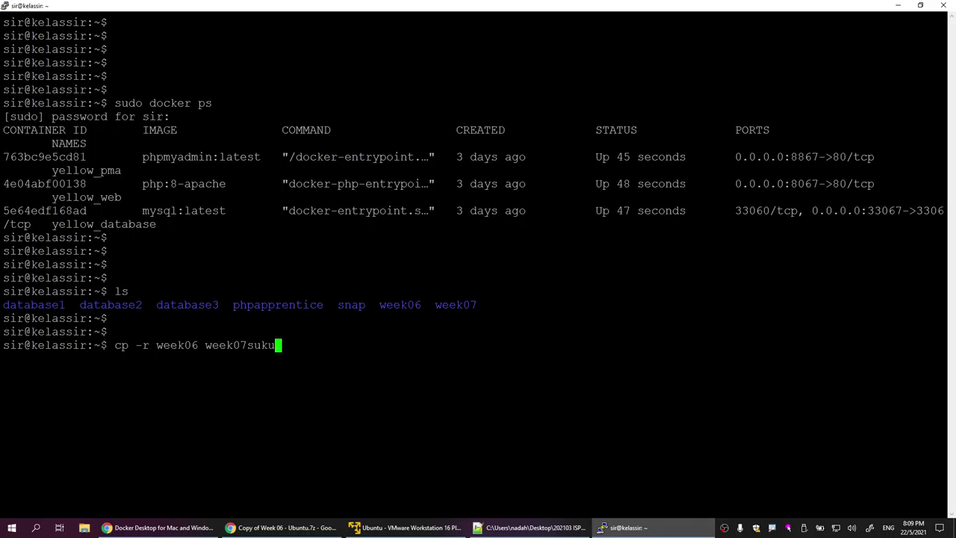
key("Return")
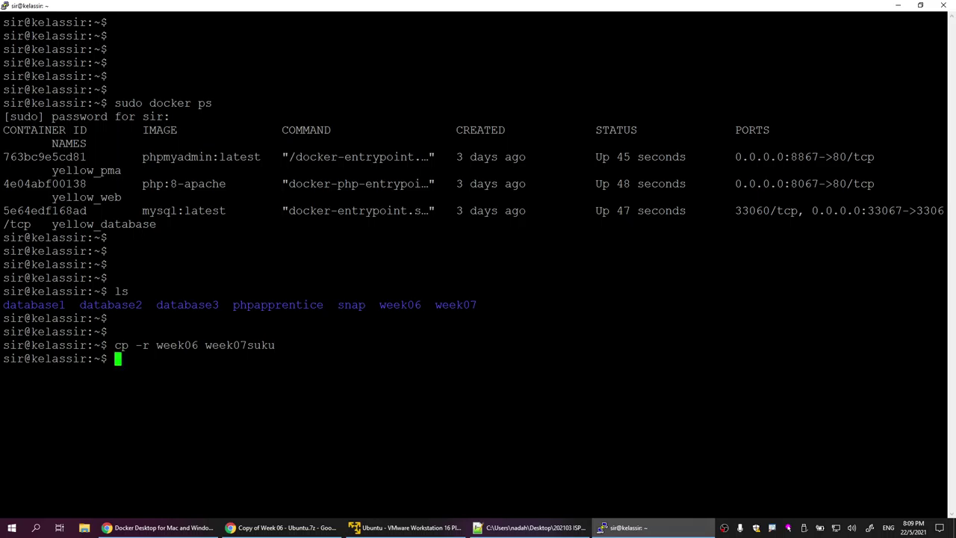
Step: Change into the new week07suku folder
left_click_drag(437, 305, 375, 305)
right_click(375, 304)
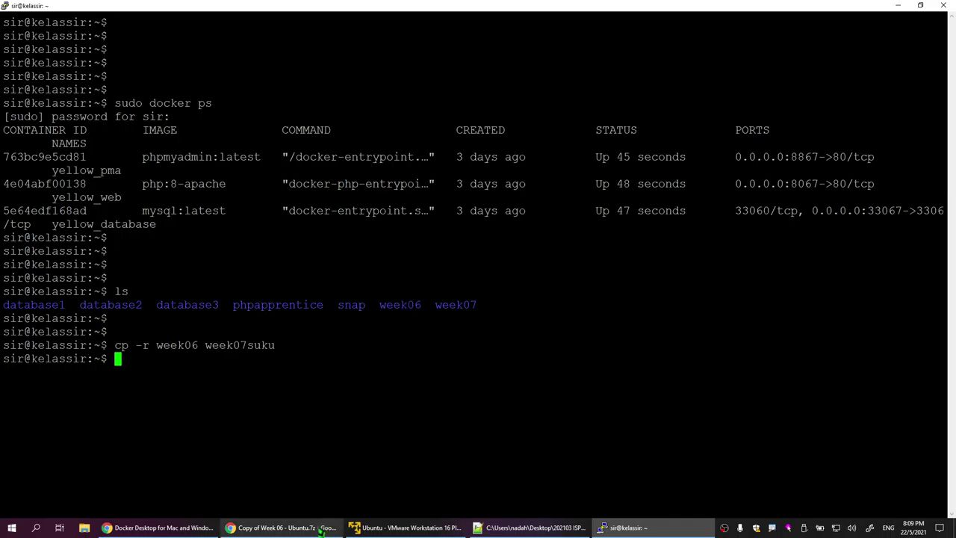
left_click(282, 527)
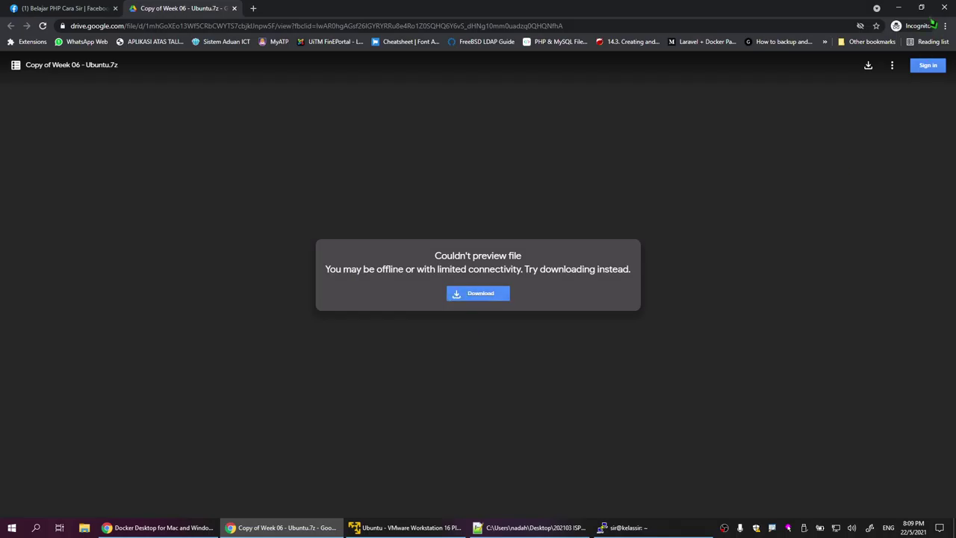
left_click(898, 8)
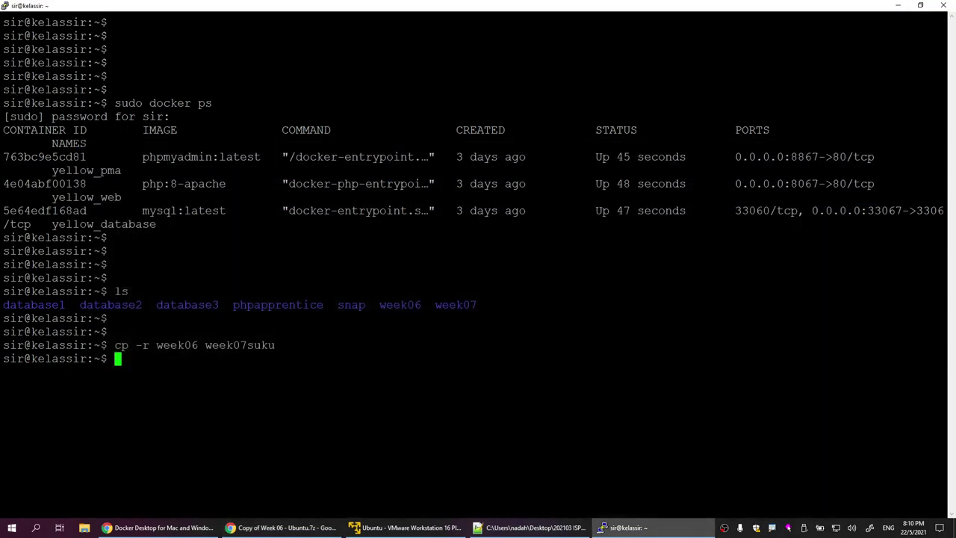
type("cd week07su")
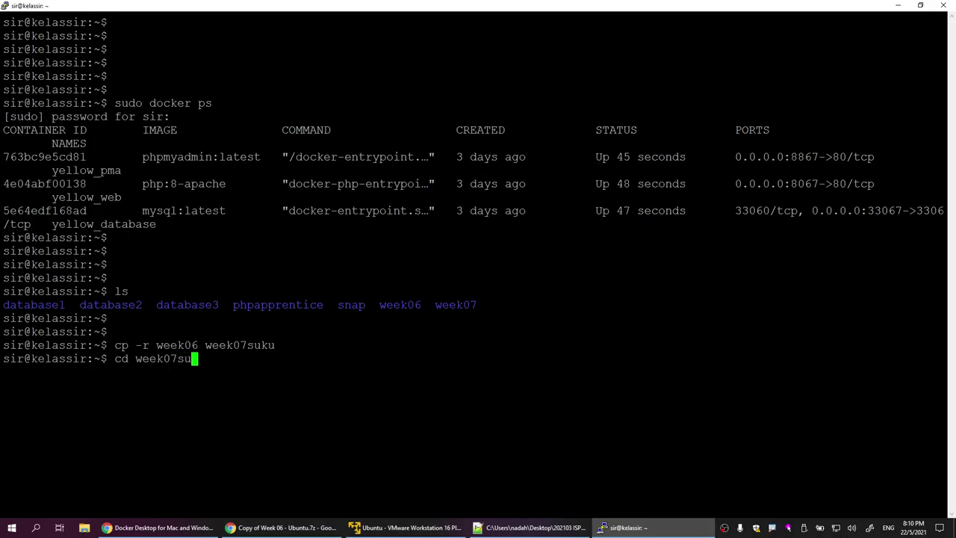
key("Tab")
key("Return")
Step: List the week07suku contents and clear the terminal screen
type(";s")
key("Return")
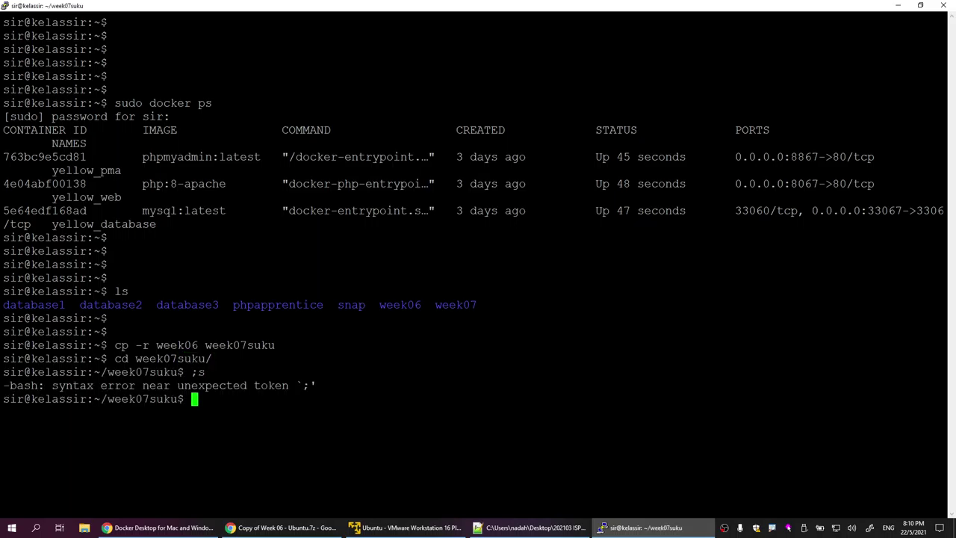
type("ls")
key("Return")
key("Return")
key("Return")
key("Return")
key("Return")
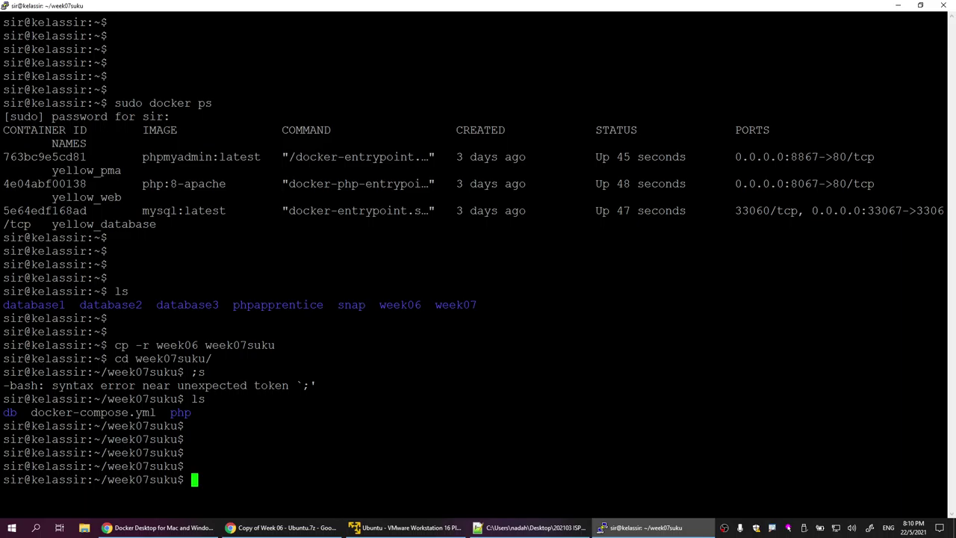
type("clear")
key("Return")
key("Return")
key("Return")
key("Return")
key("Return")
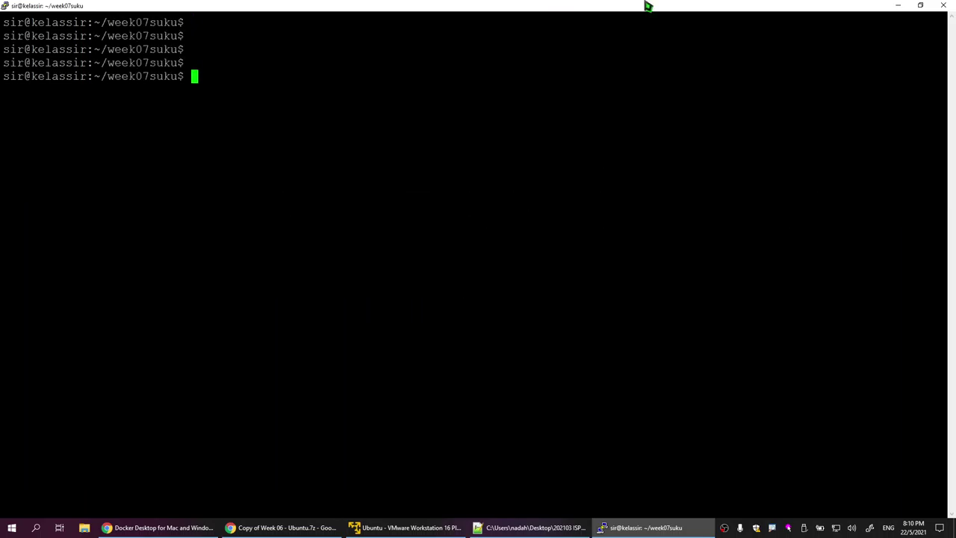
Step: Launch WinSCP, log in to the saved server session, and browse to week07suku's docker-compose.yml
left_click(898, 6)
left_click(899, 6)
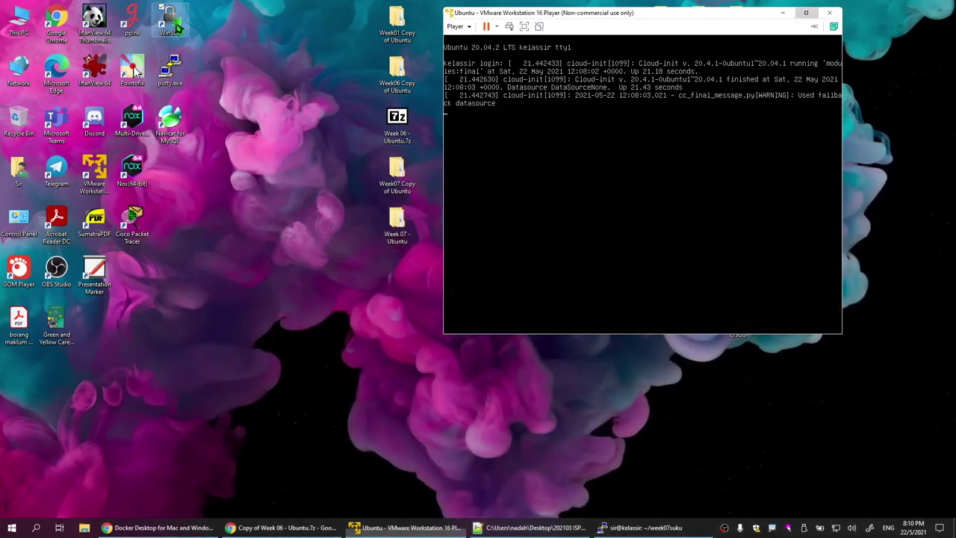
double_click(171, 22)
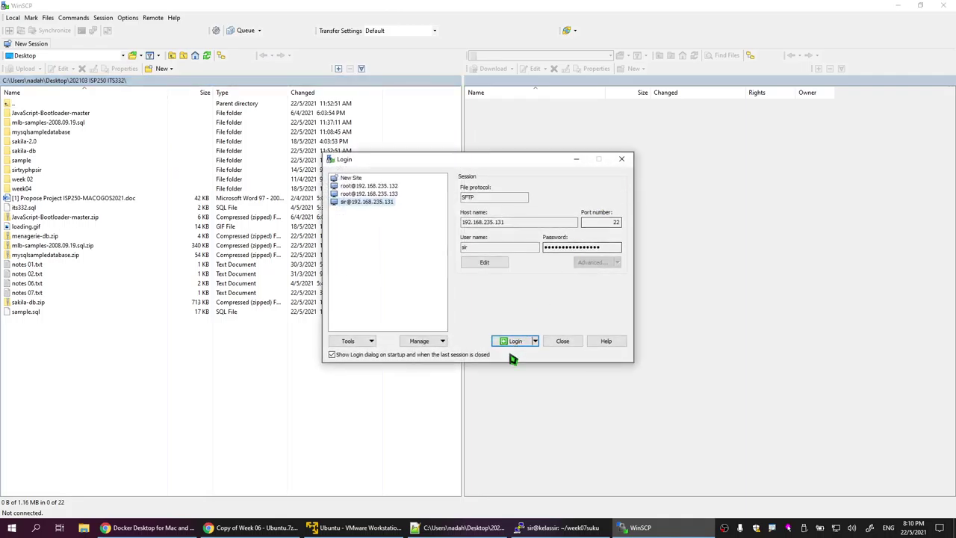
left_click(517, 342)
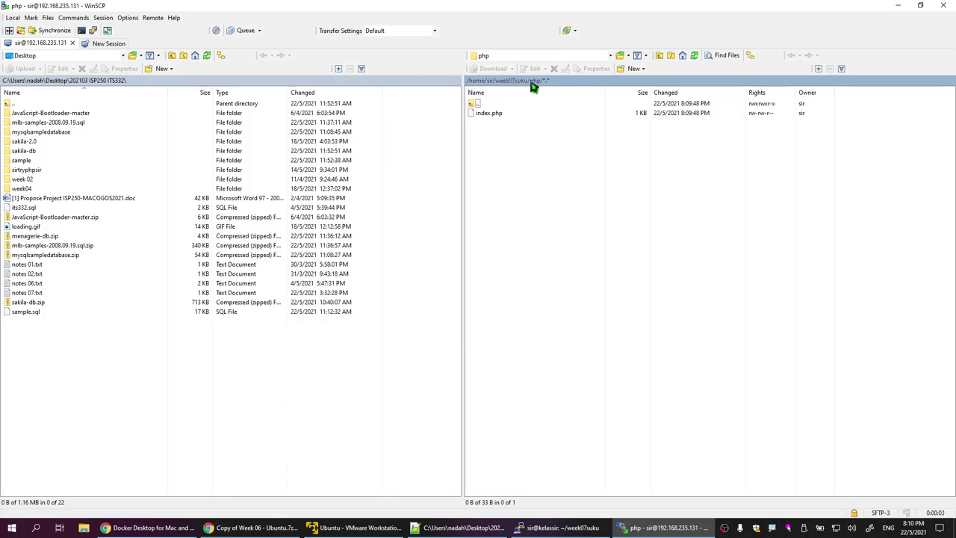
left_click(531, 84)
key("Escape")
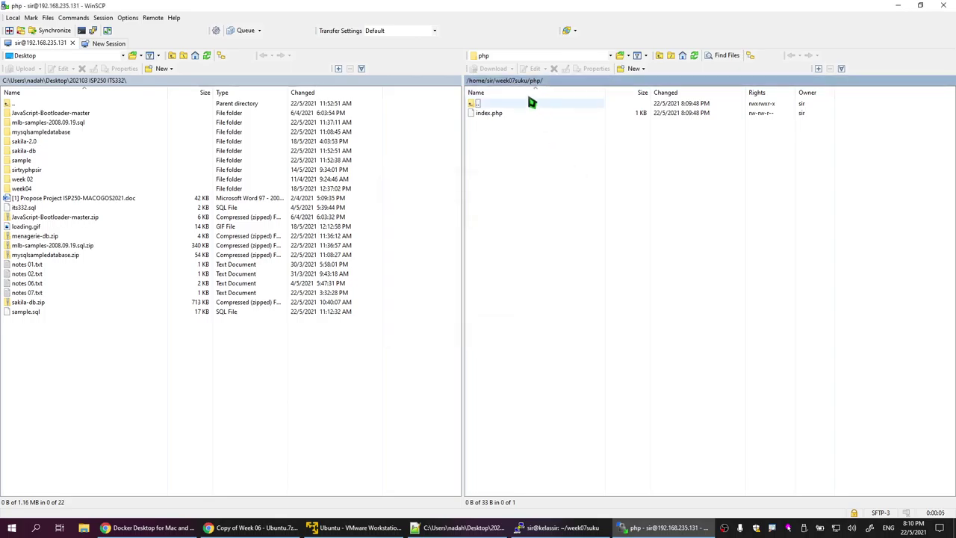
left_click(506, 82)
left_click(517, 132)
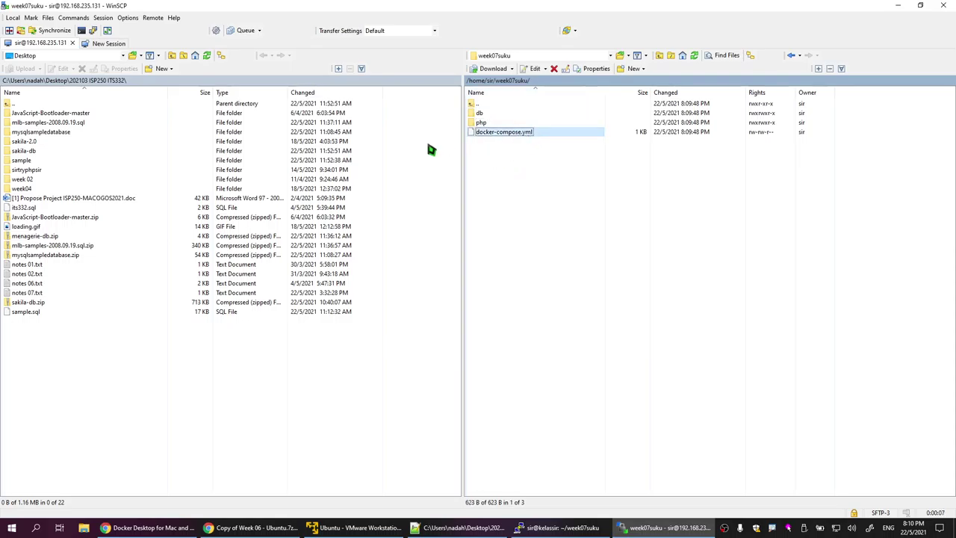
Step: Open docker-compose.yml and rename the line 8 navajowhite container prefix to purple
double_click(529, 133)
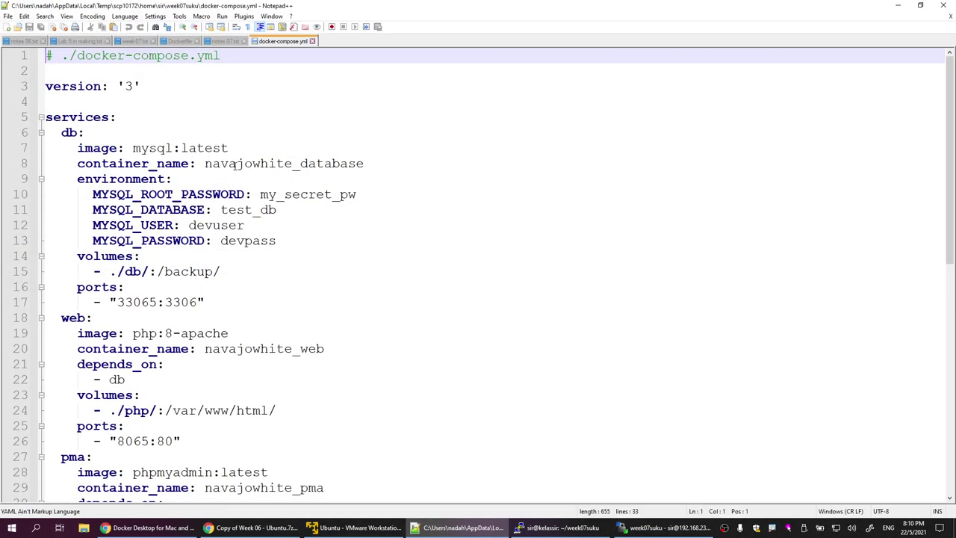
left_click_drag(205, 163, 294, 163)
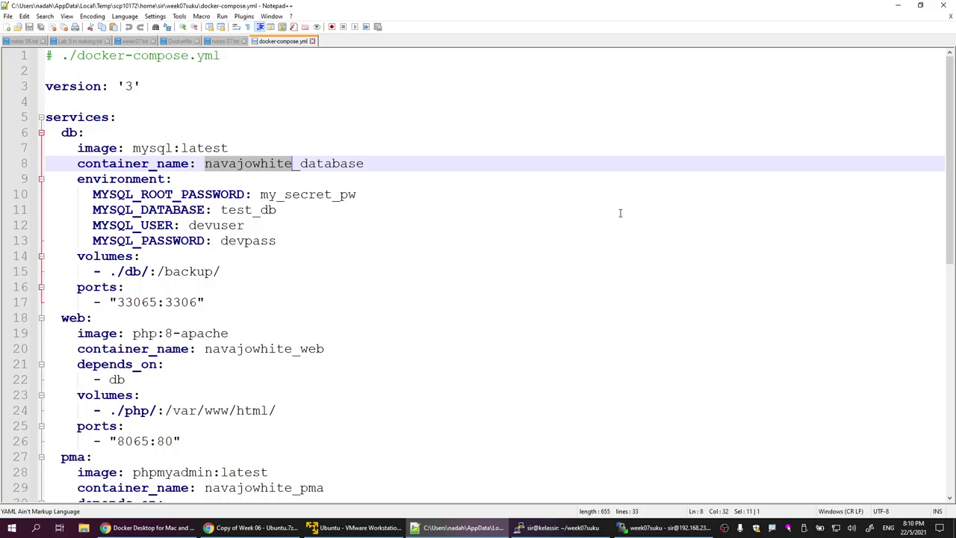
type("purple")
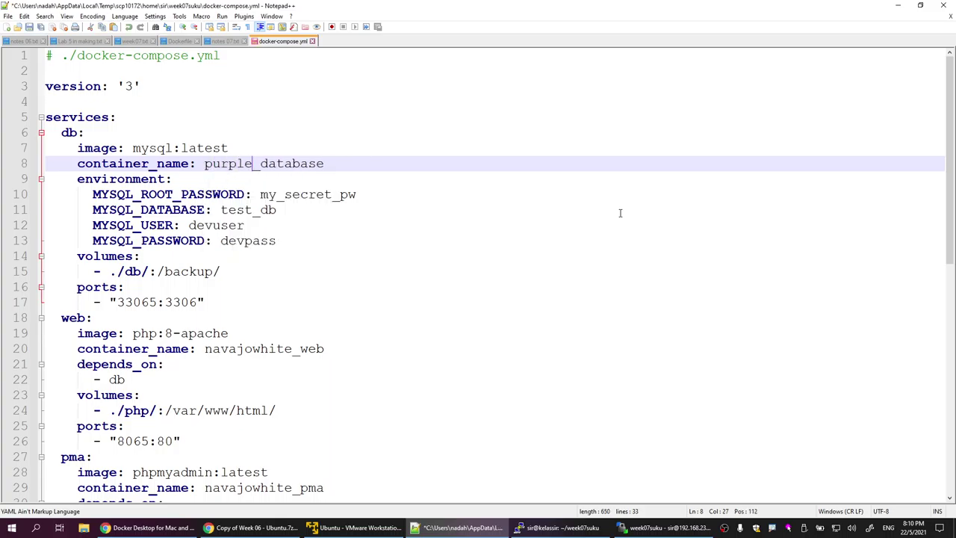
left_click_drag(159, 304, 148, 304)
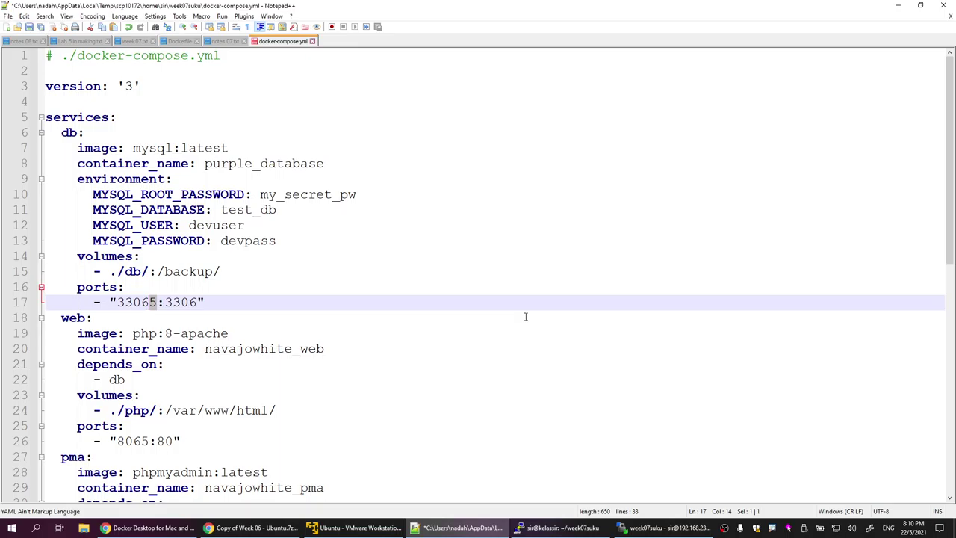
Step: Check the week07 compose file's ports 33067 and 8067 for reference, then close it
left_click(665, 528)
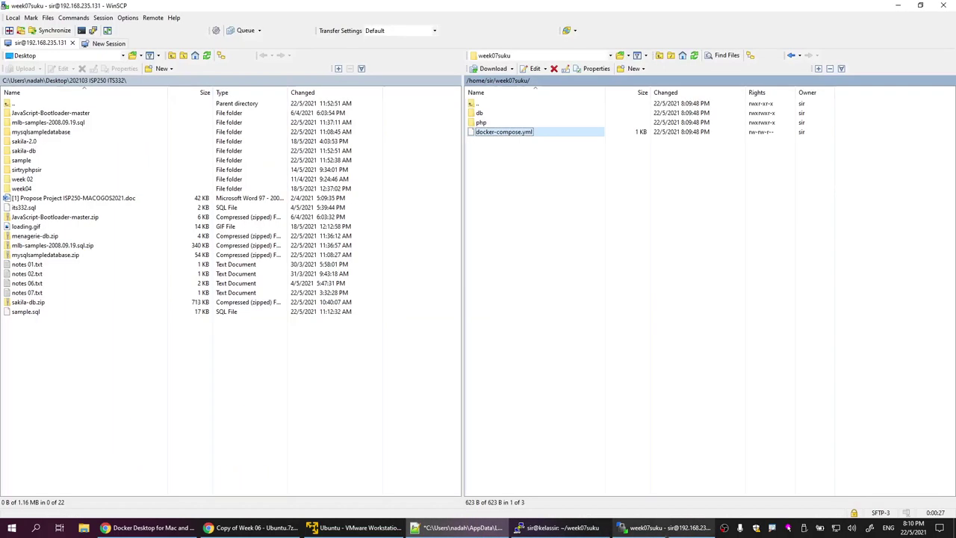
left_click(493, 81)
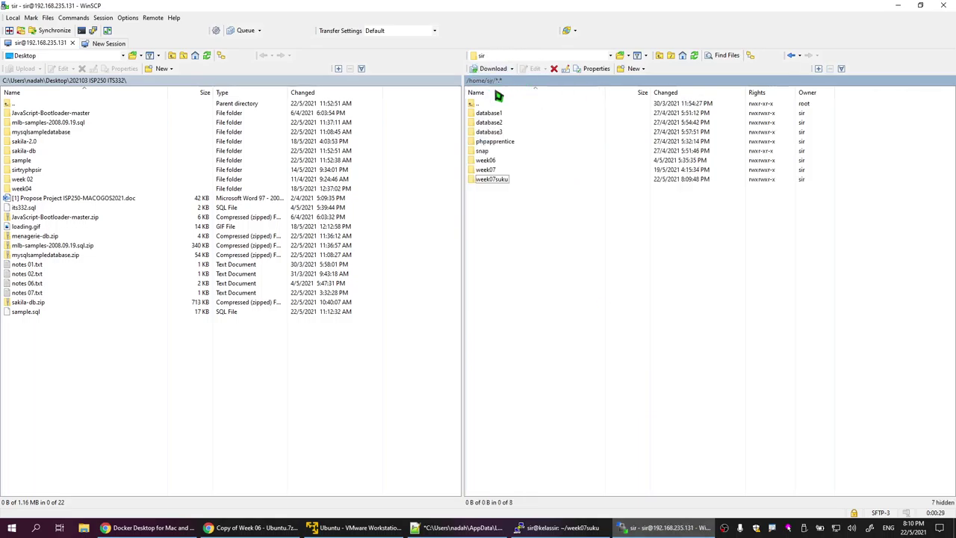
double_click(491, 177)
double_click(502, 133)
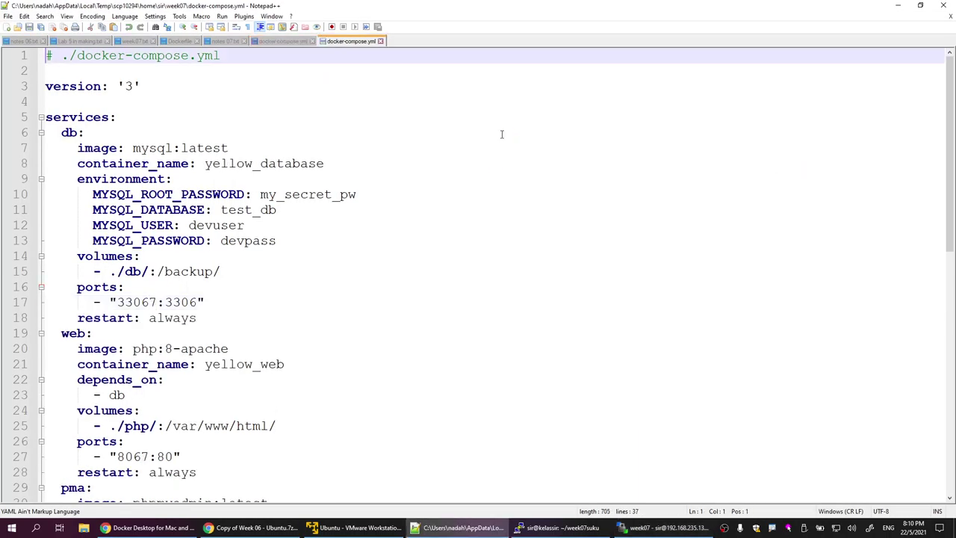
left_click_drag(116, 302, 157, 308)
left_click_drag(118, 456, 151, 457)
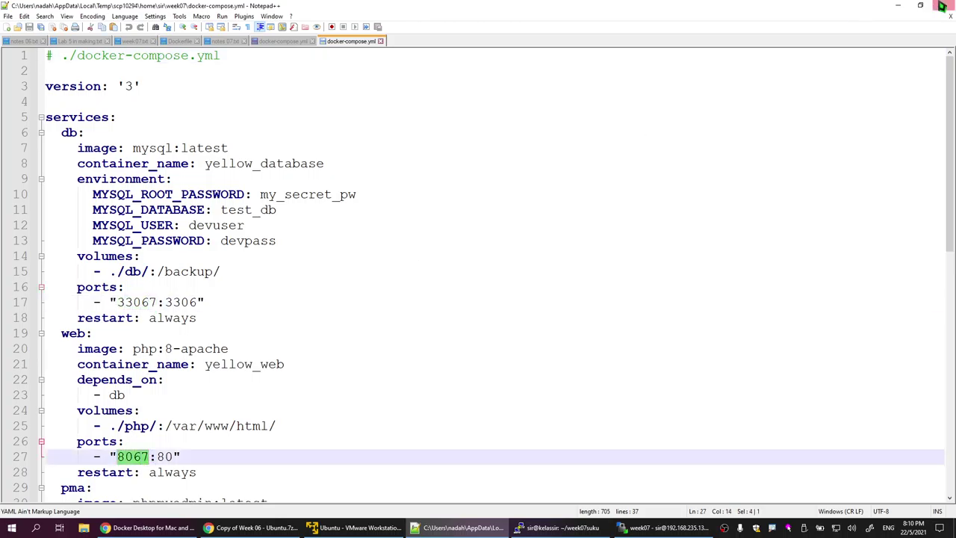
left_click(381, 42)
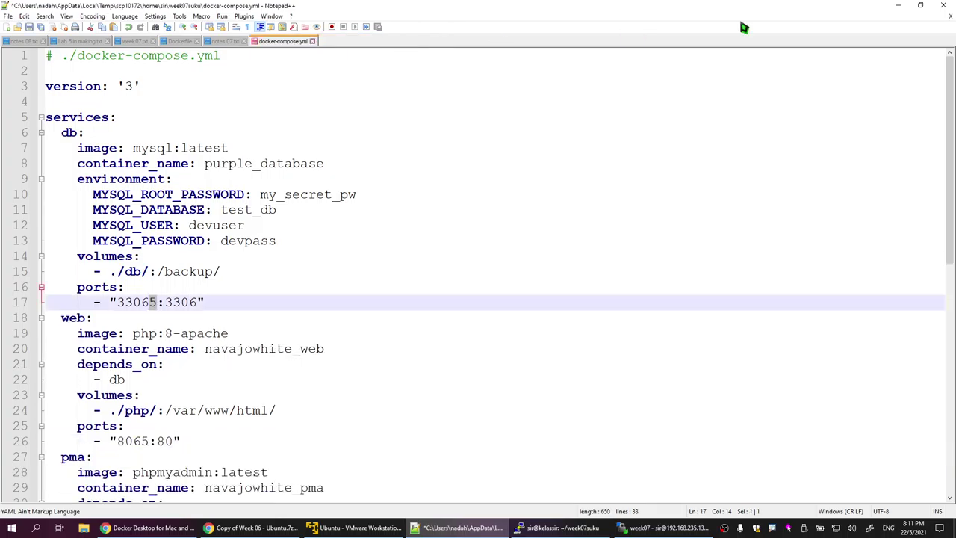
Step: Change the host ports 33065, 8065 and 8865 to 33067, 8067 and 8867
key("Delete")
type("7")
left_click(145, 440)
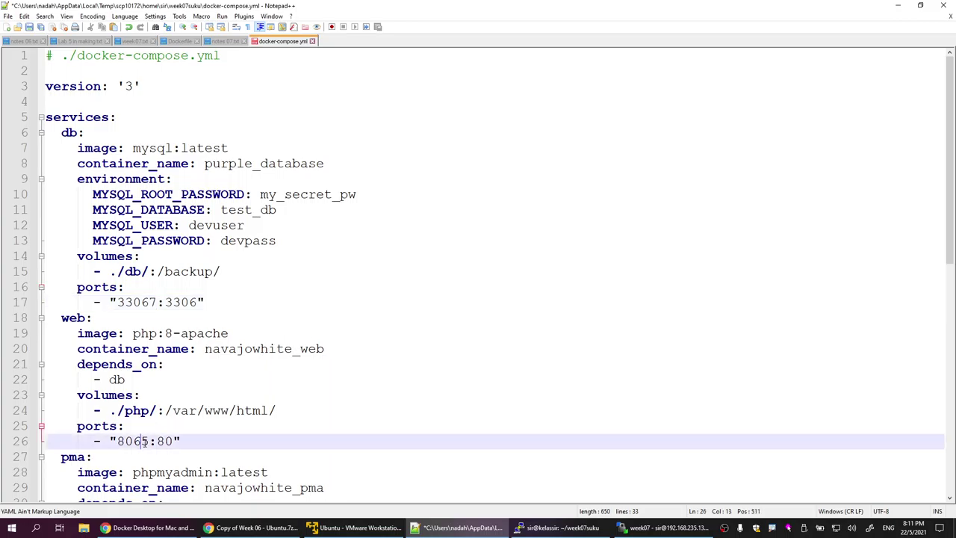
left_click_drag(141, 440, 150, 443)
type("7")
scroll(204, 402, "down", 4)
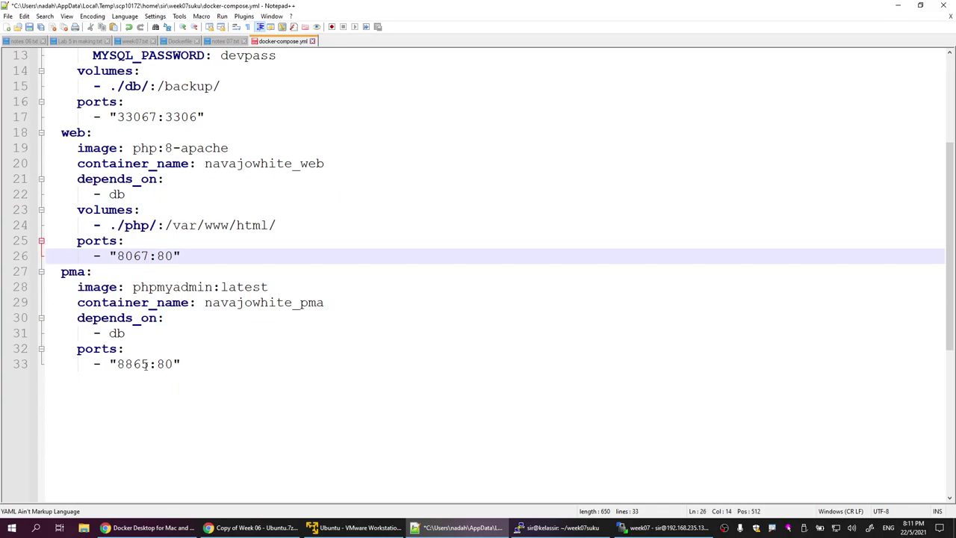
left_click_drag(141, 365, 149, 365)
type("7")
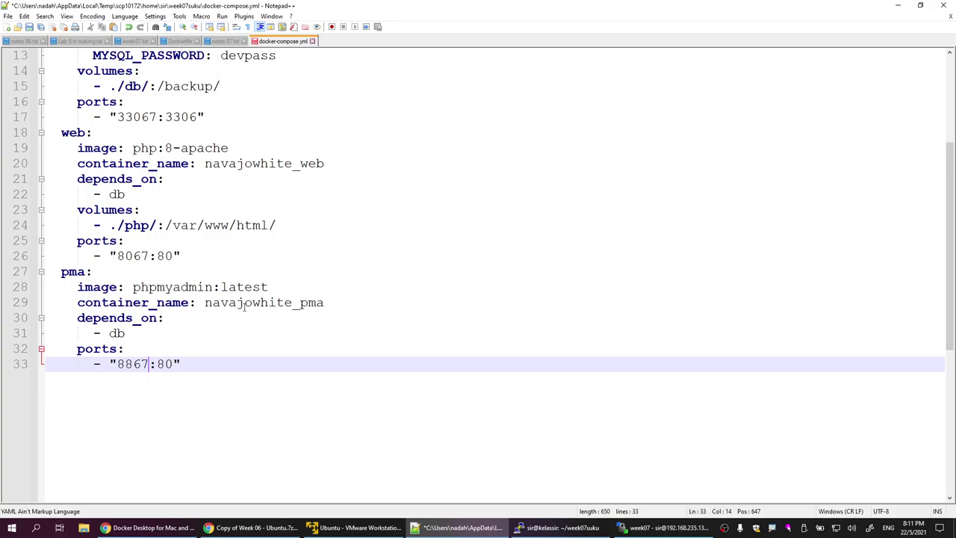
Step: Rename the pma and web containers from navajowhite to purple_pma and purple_web
double_click(244, 306)
left_click(293, 302)
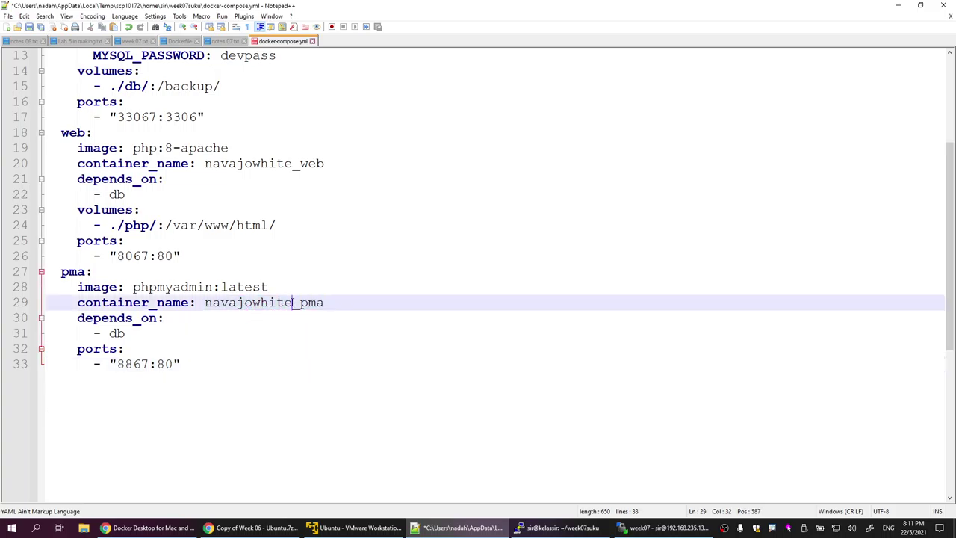
mouse_move(293, 302)
left_mouse_down()
mouse_move(207, 306)
mouse_move(293, 307)
left_mouse_up()
double_click(210, 305)
triple_click(211, 306)
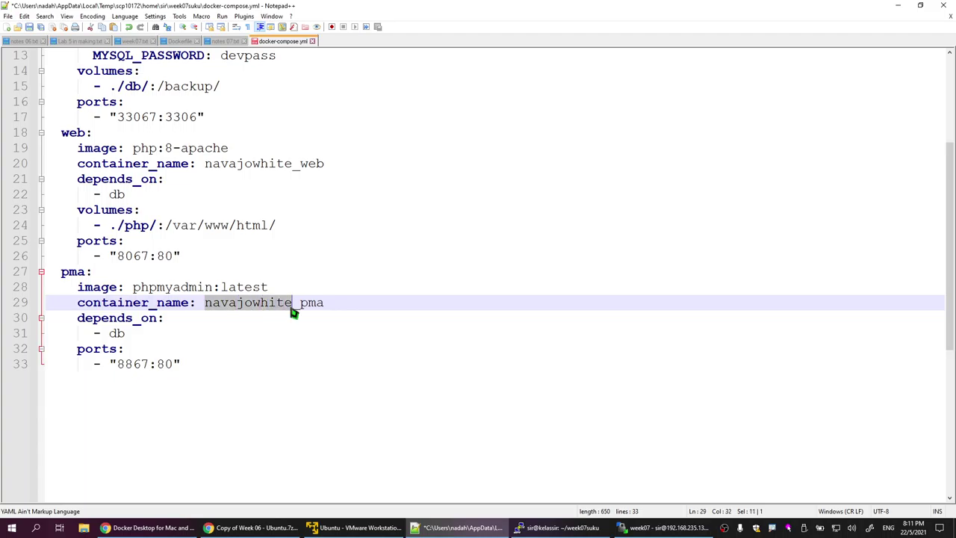
type("purple")
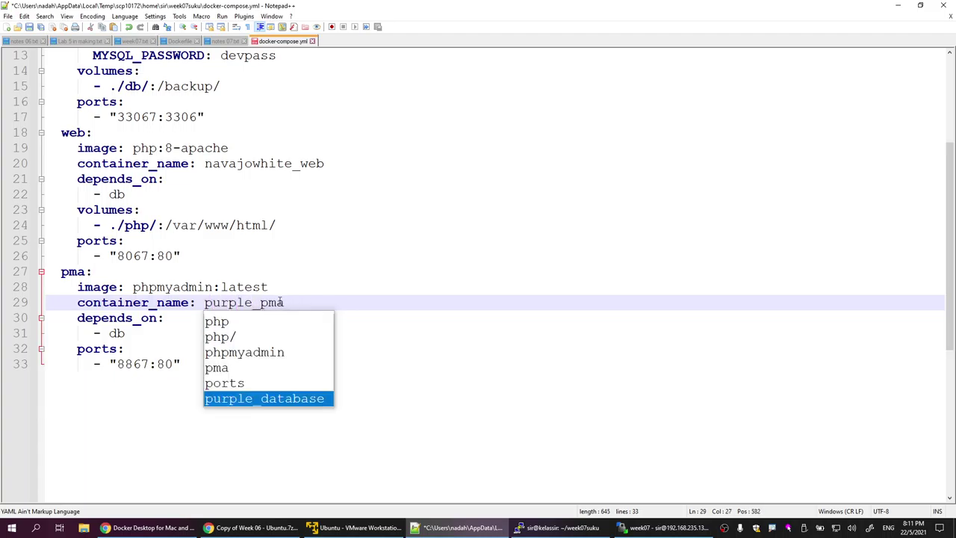
left_click_drag(207, 163, 291, 170)
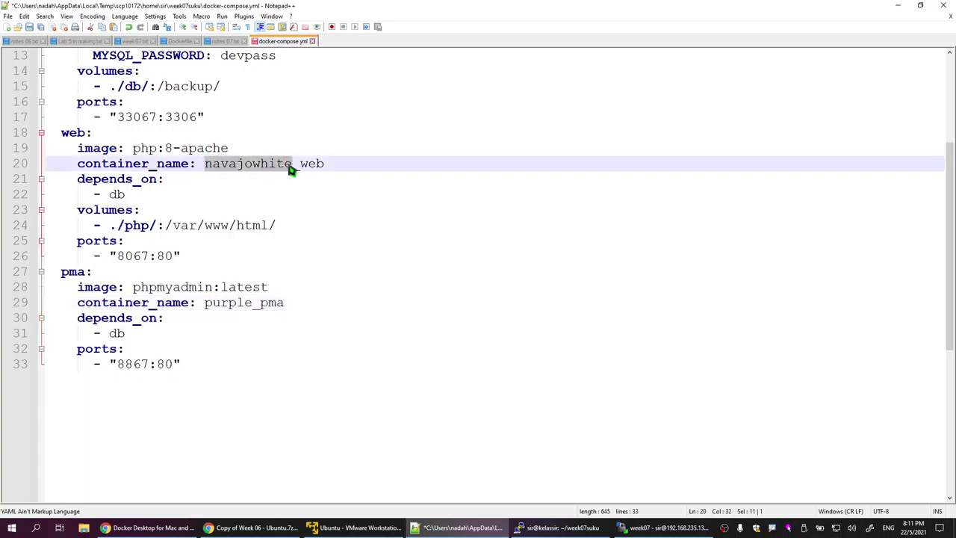
type("purple")
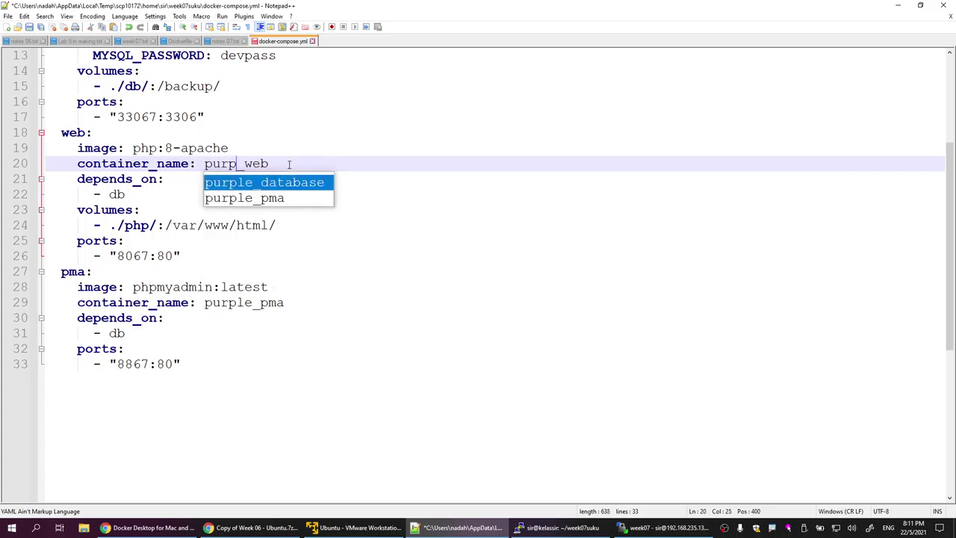
key("Escape")
key("Down")
key("Down")
key("Down")
key("Down")
key("Down")
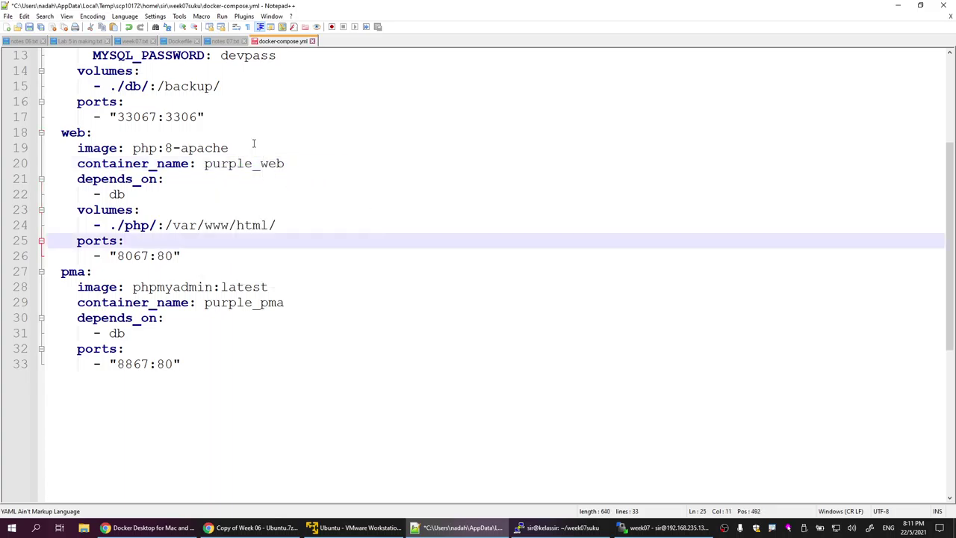
scroll(252, 179, "up", 3)
Step: Add a restart: always line after the database port on line 17 and select it
left_click(230, 254)
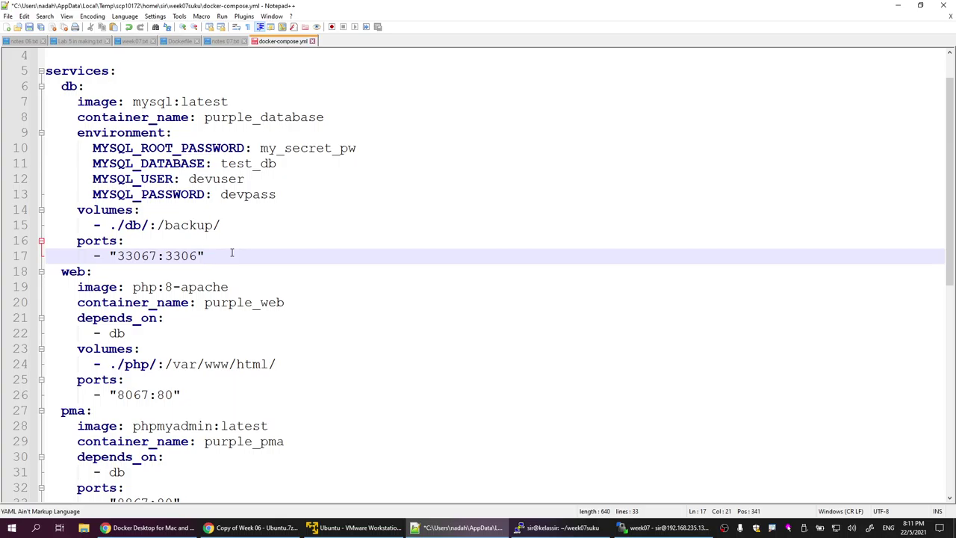
key("Return")
key("BackSpace")
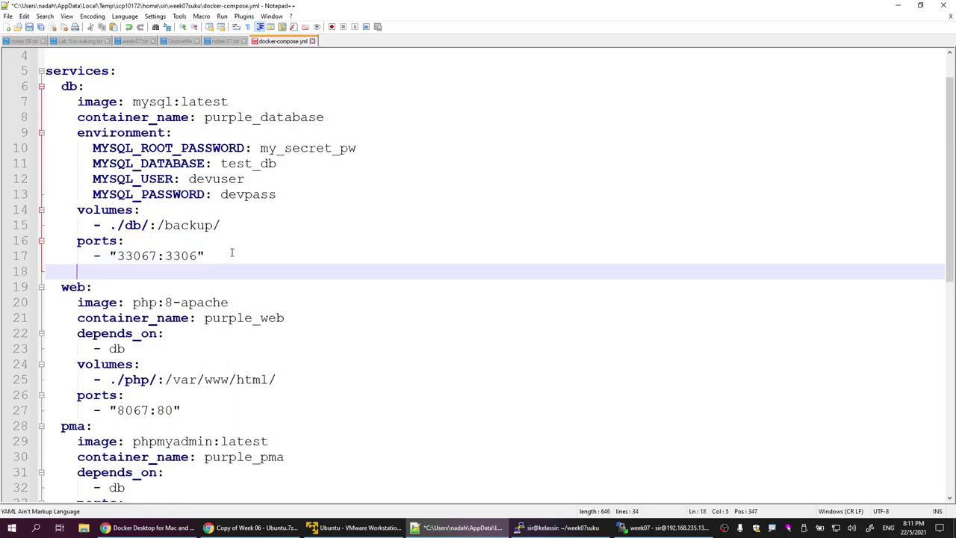
type("restart:")
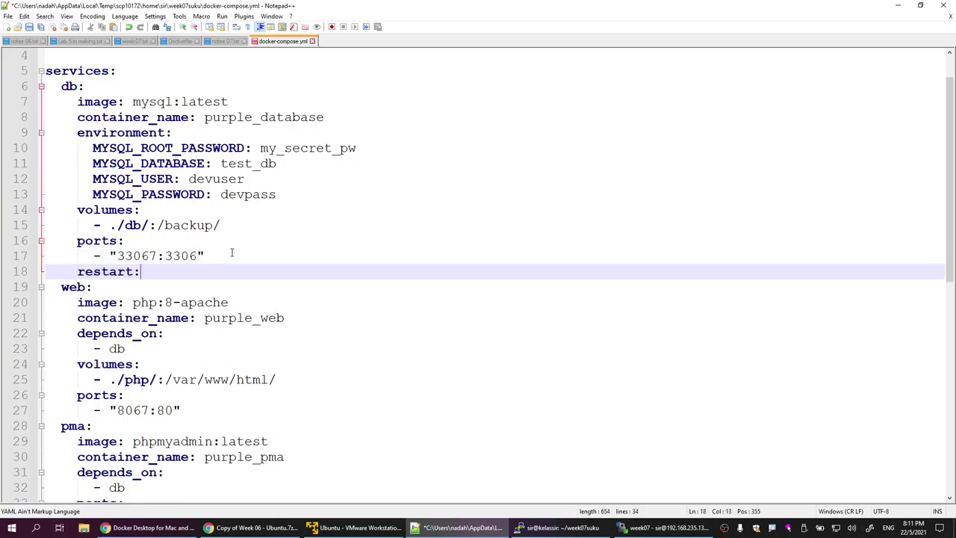
type(" always")
left_click_drag(198, 271, 33, 277)
key("ctrl+c")
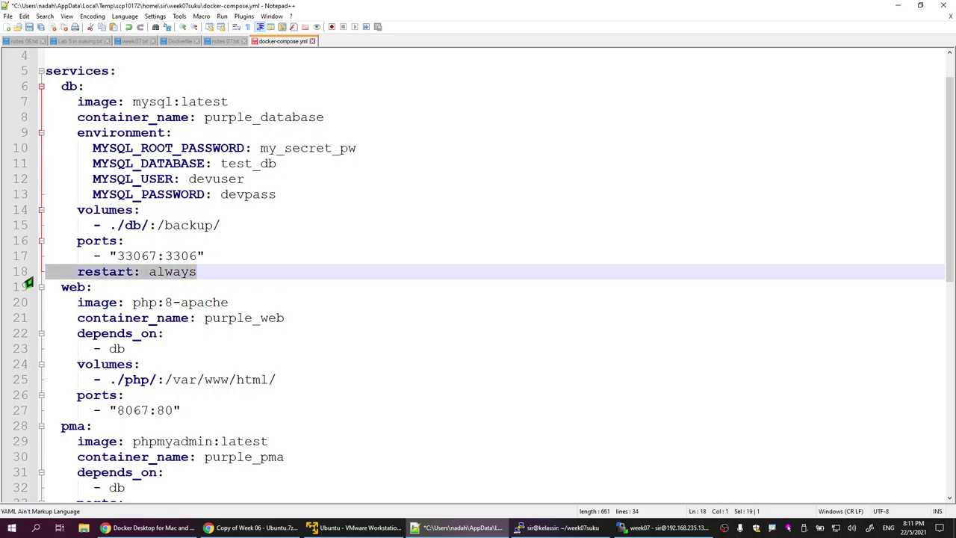
Step: Paste restart: always into the web and pma services and save the file
left_click(203, 410)
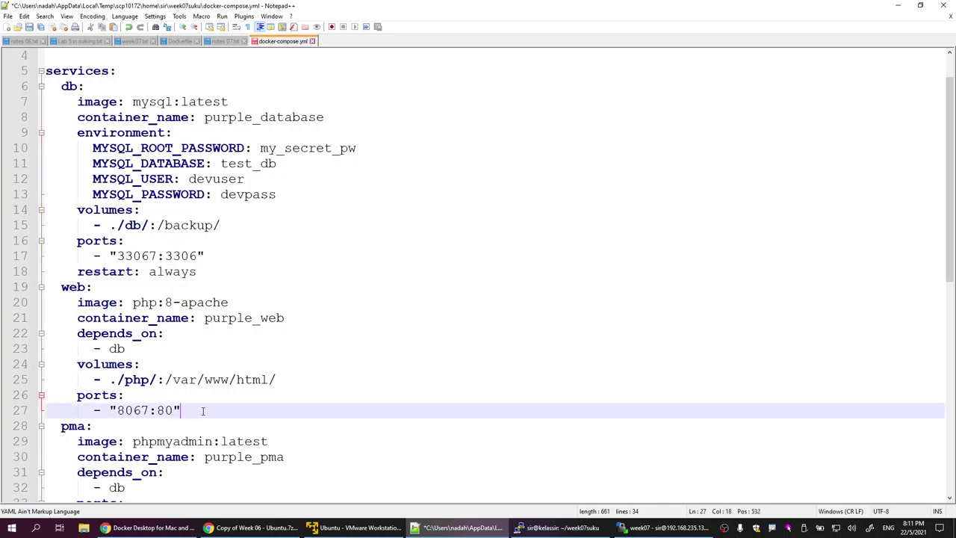
key("Return")
key("BackSpace")
key("BackSpace")
key("BackSpace")
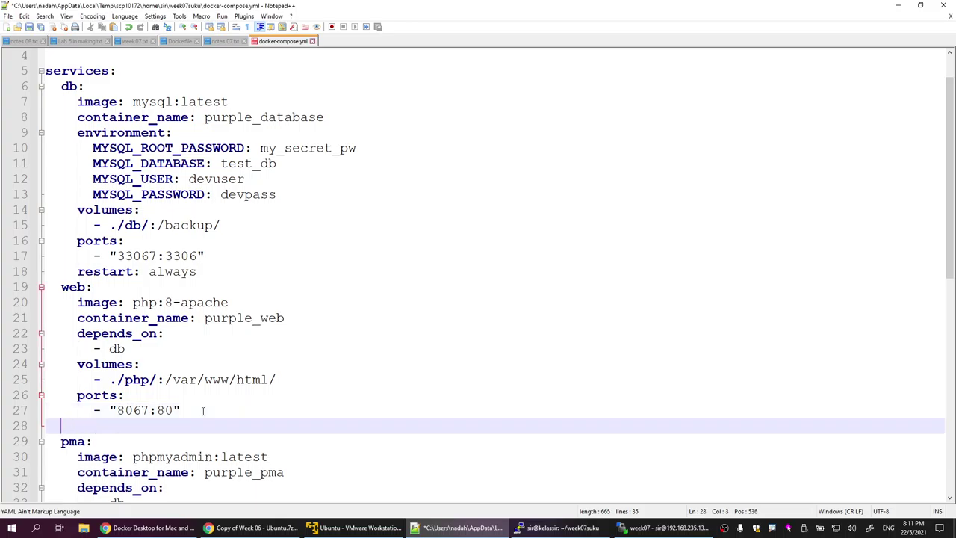
key("ctrl+v")
scroll(202, 411, "down", 3)
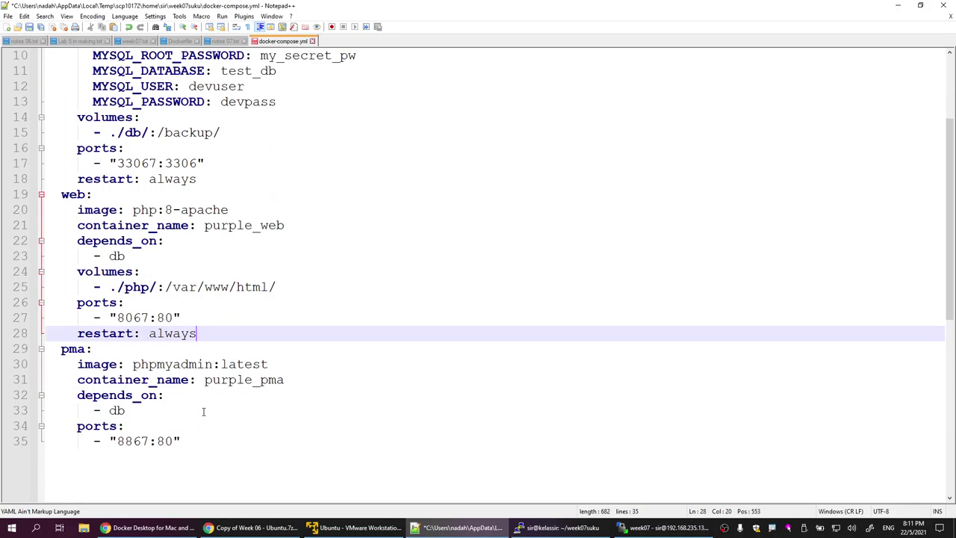
left_click(192, 398)
key("Return")
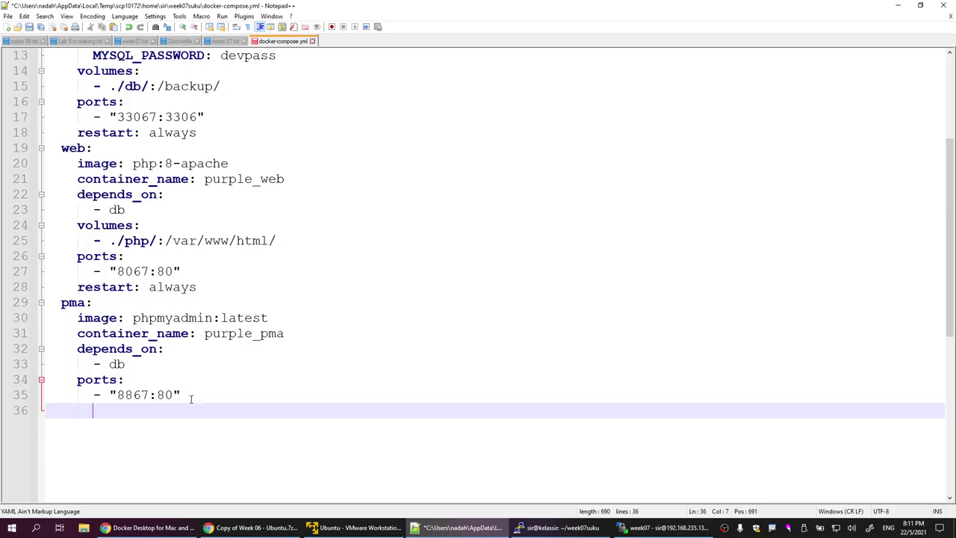
key("BackSpace")
key("BackSpace")
key("BackSpace")
key("BackSpace")
key("BackSpace")
key("BackSpace")
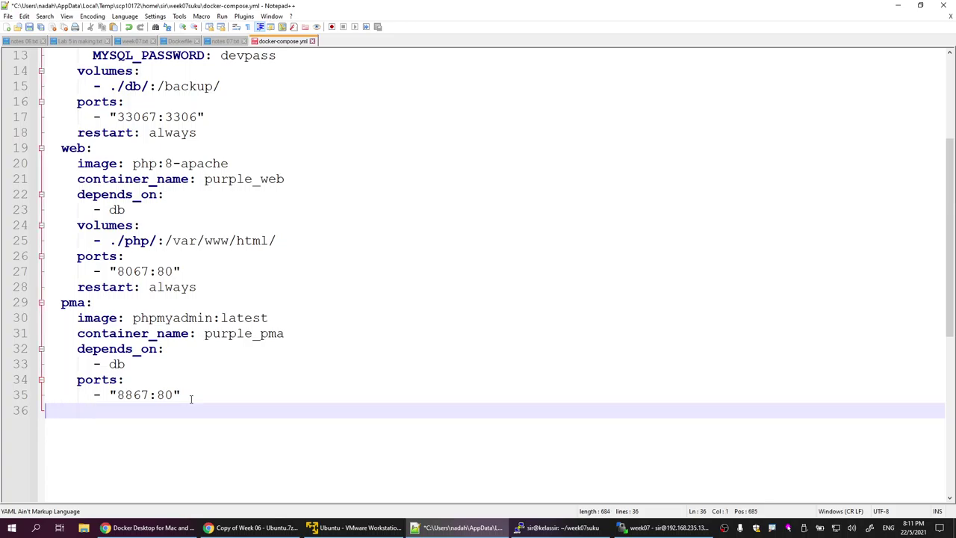
key("ctrl+v")
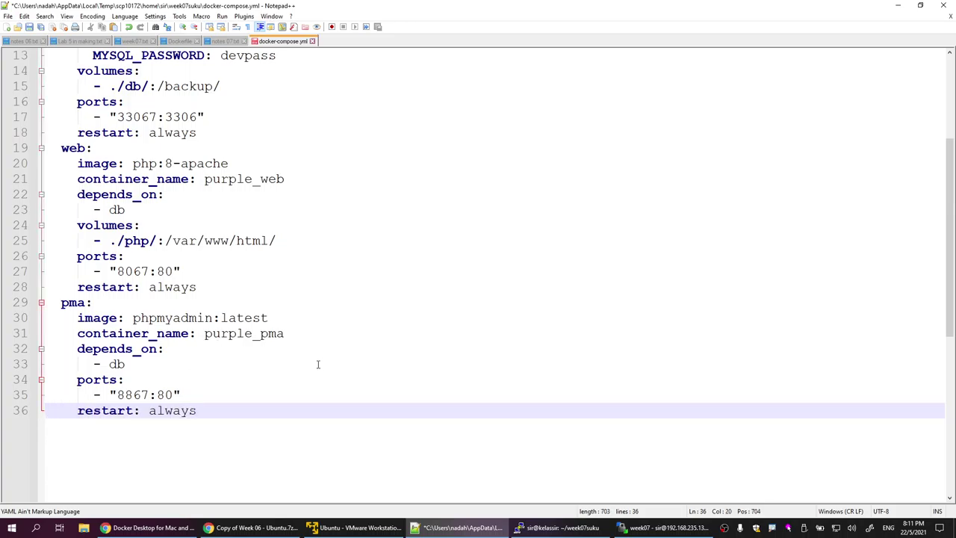
key("ctrl+s")
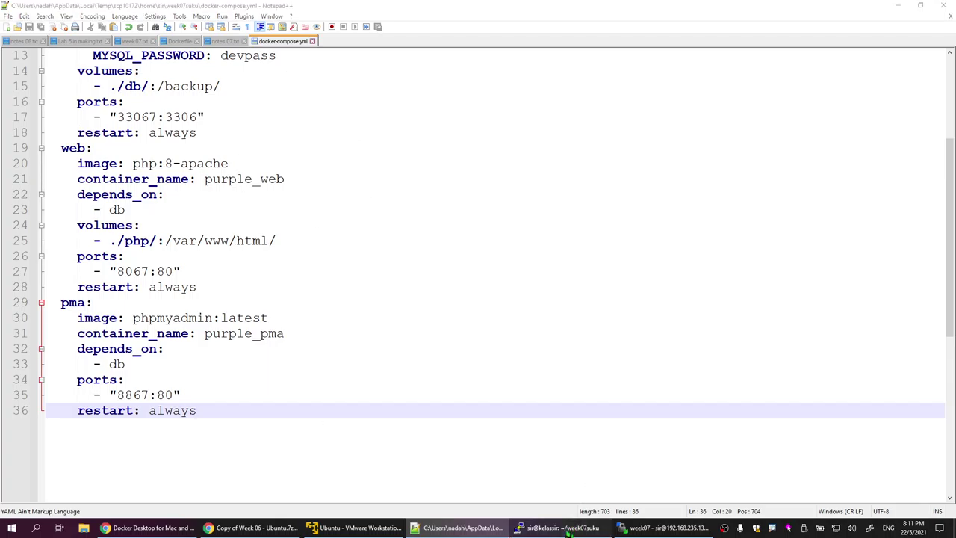
Step: Run sudo docker-compose up -d in the PuTTY terminal, then bring Notepad++ forward
left_click(559, 527)
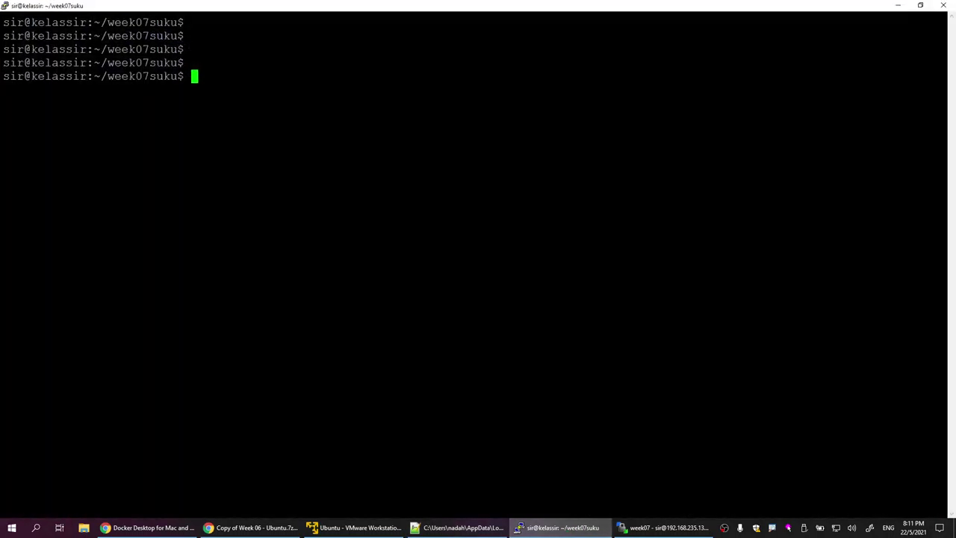
type("sudo docker")
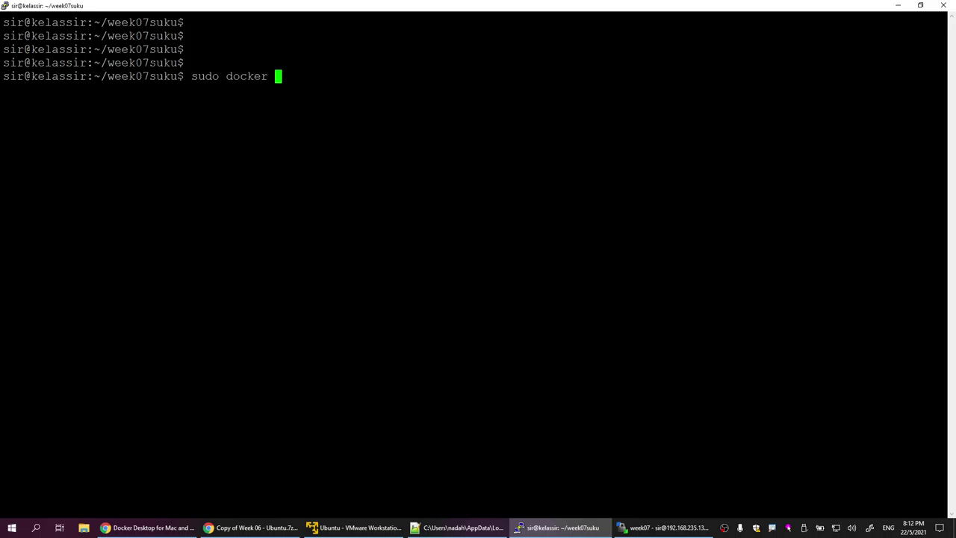
key("BackSpace")
type("-compose ")
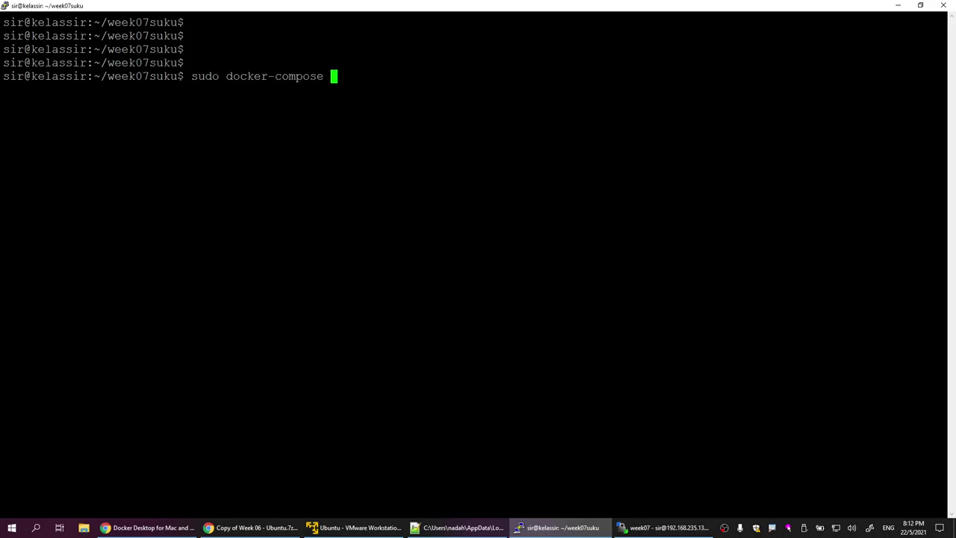
type("up -d")
key("Return")
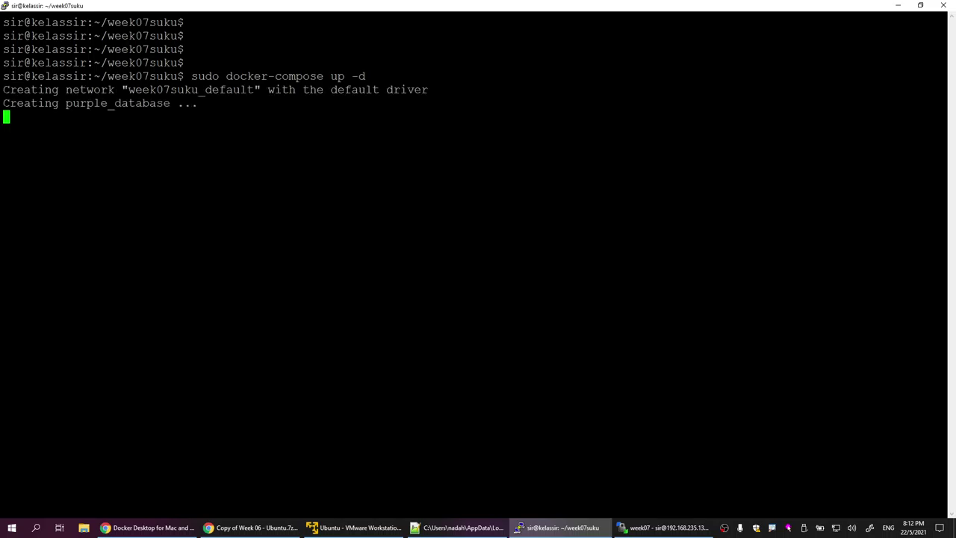
left_click(459, 527)
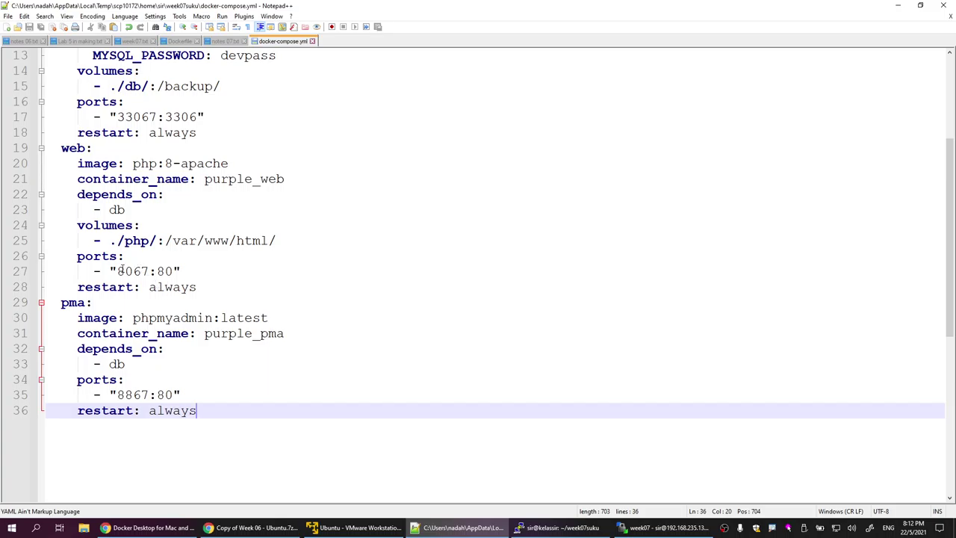
Step: Inspect PuTTY's error: purple_database failed because port 0.0.0.0:33067 is already allocated
left_click_drag(117, 270, 165, 270)
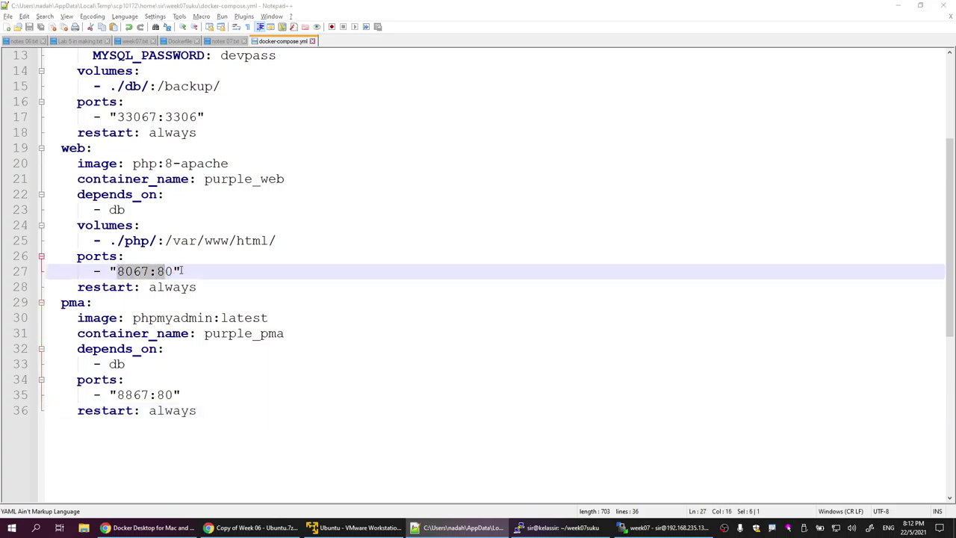
key("alt+Tab")
left_click_drag(4, 211, 373, 211)
left_click_drag(497, 197, 404, 197)
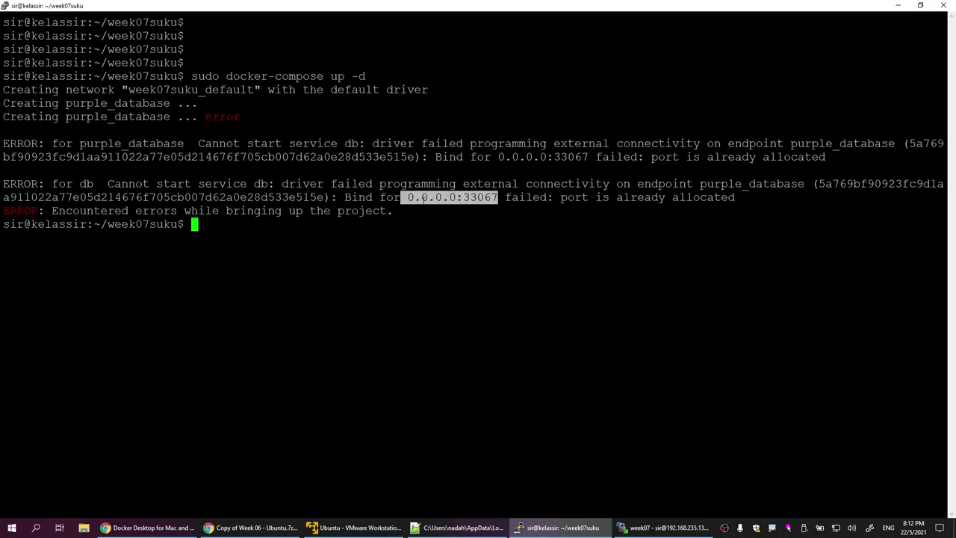
left_click(497, 197)
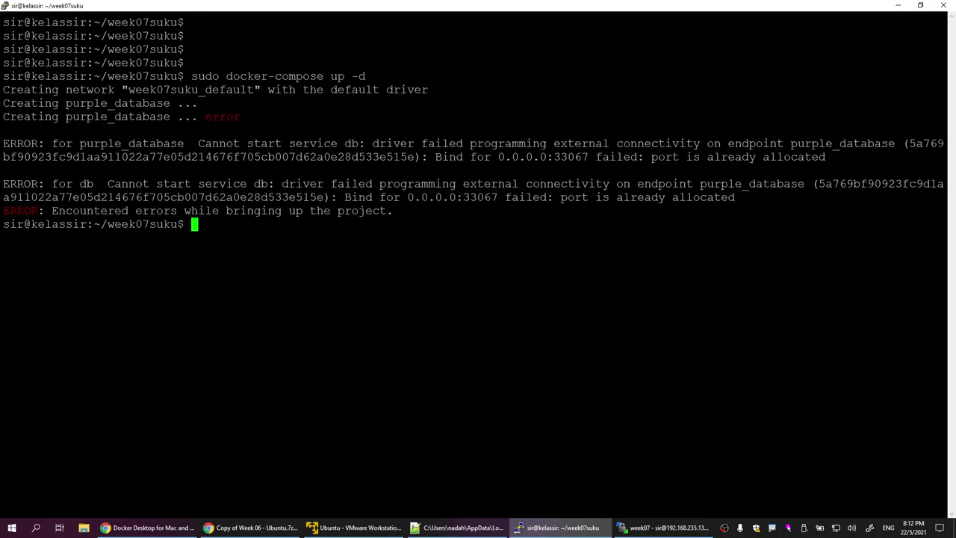
left_click_drag(505, 197, 421, 198)
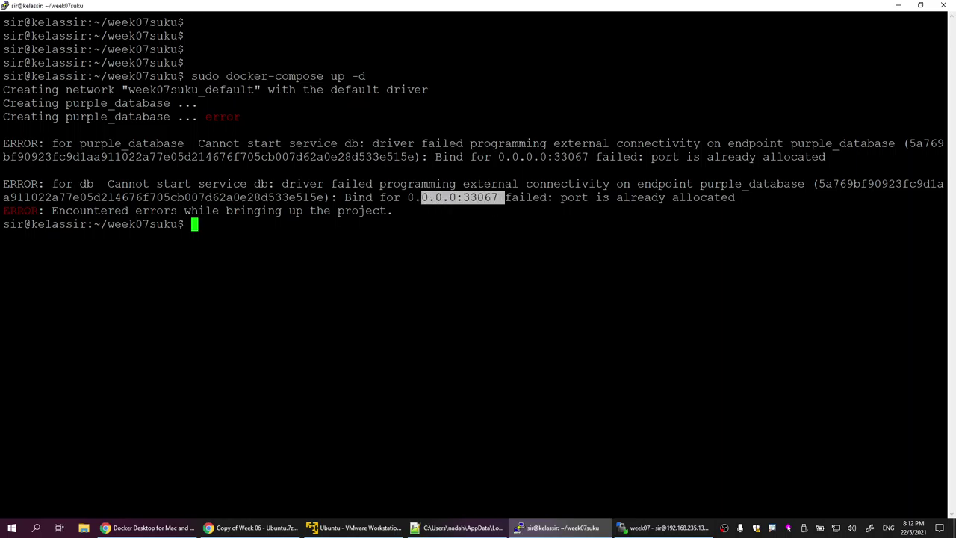
mouse_move(9, 131)
left_mouse_down()
mouse_move(224, 127)
mouse_move(3, 116)
left_mouse_up()
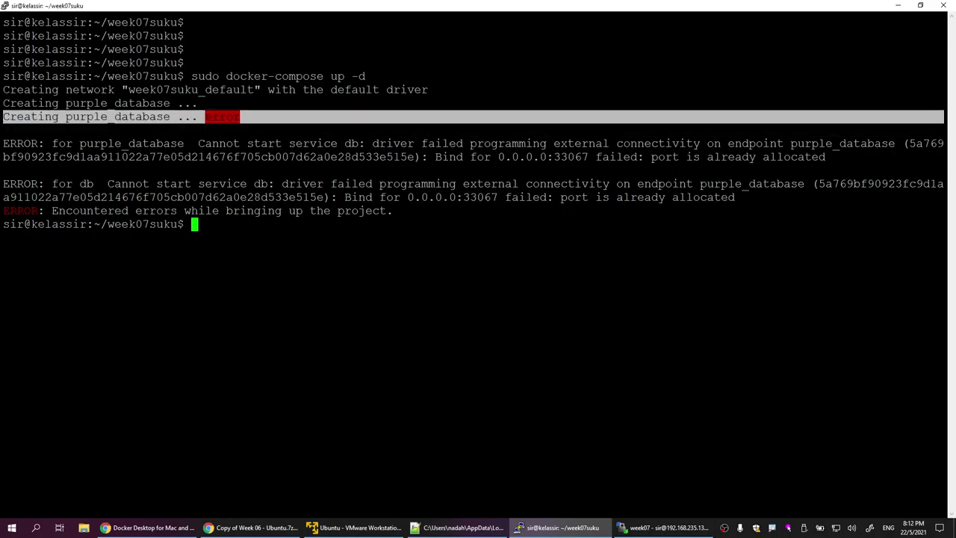
left_click(248, 118)
Step: Locate the database port 33067 in the compose file and return to the terminal
left_click(460, 527)
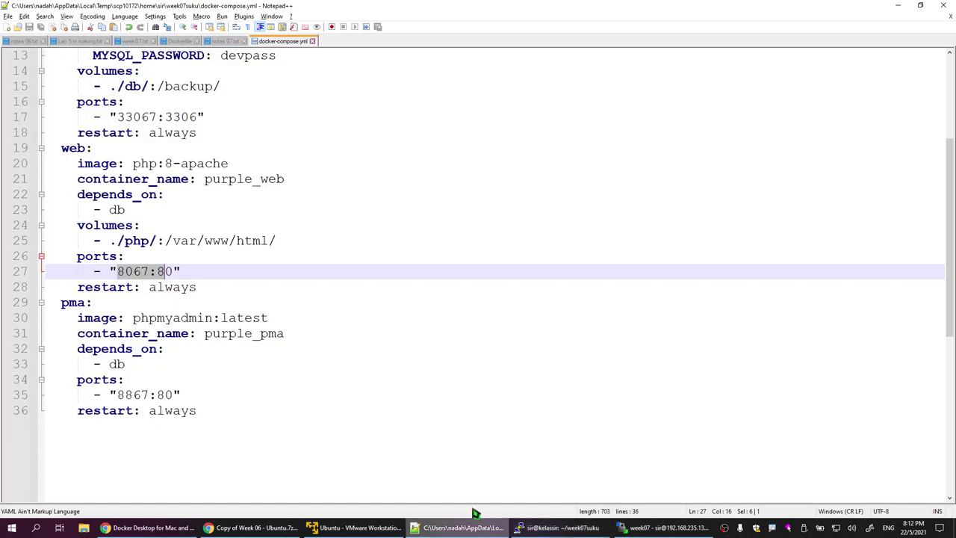
left_click(144, 272)
scroll(143, 273, "up", 3)
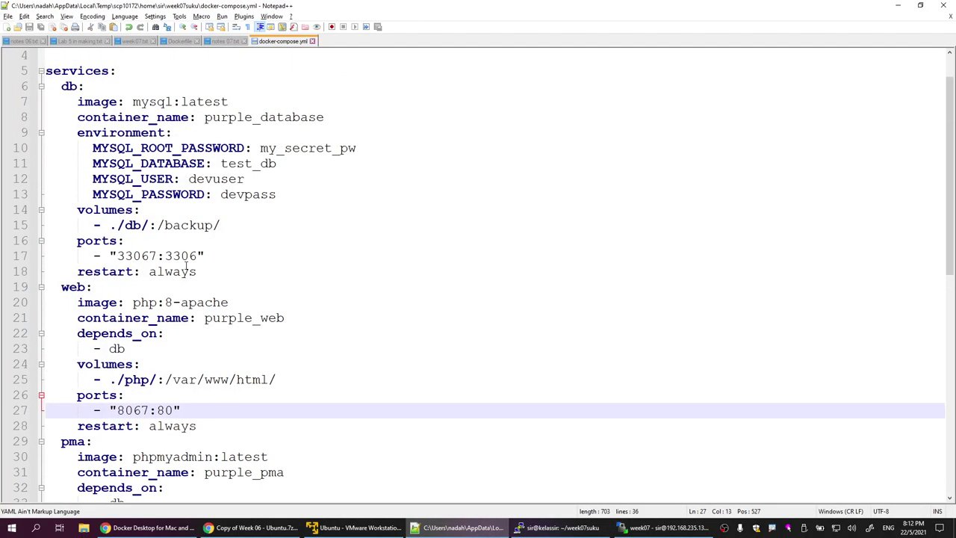
left_click_drag(157, 256, 150, 256)
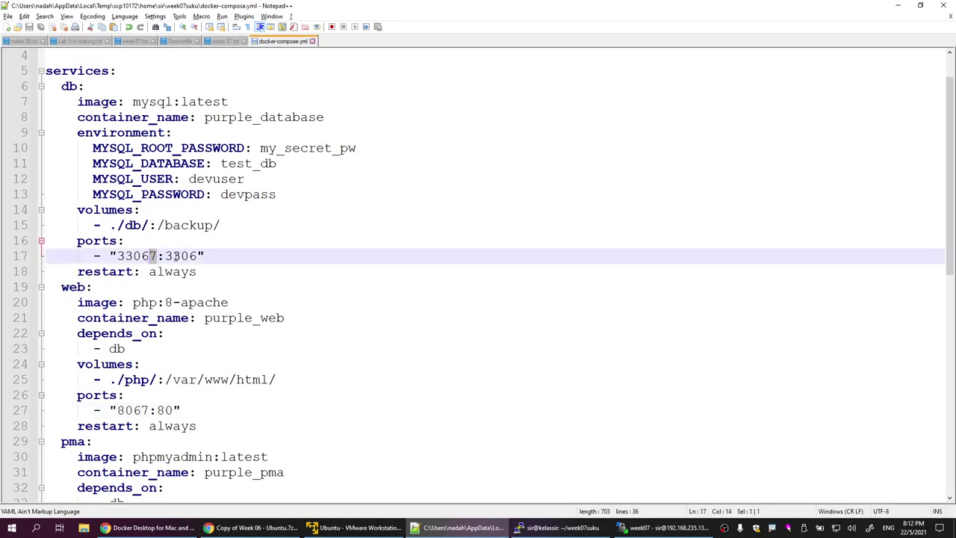
key("alt+Tab")
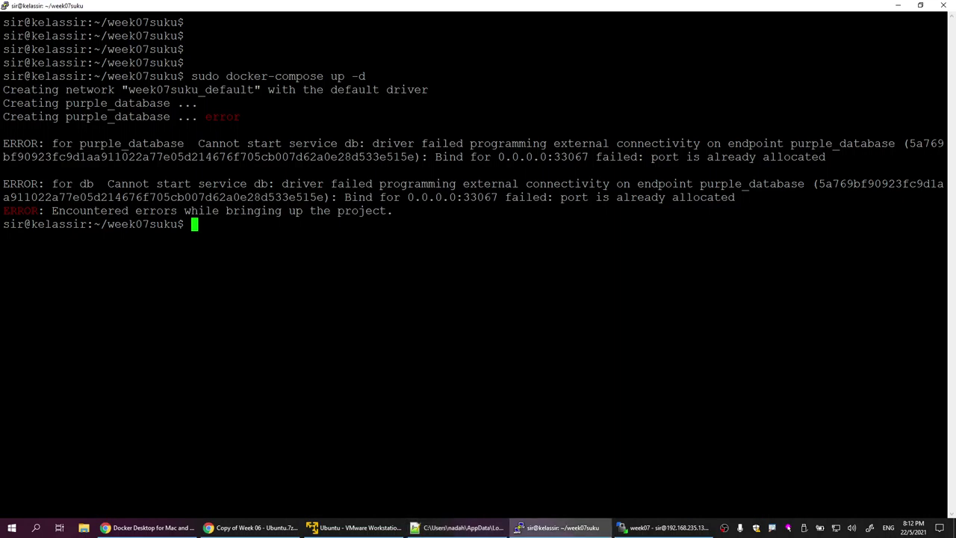
Step: List the running containers with sudo docker ps and highlight the yellow_pma name
key("Return")
key("Return")
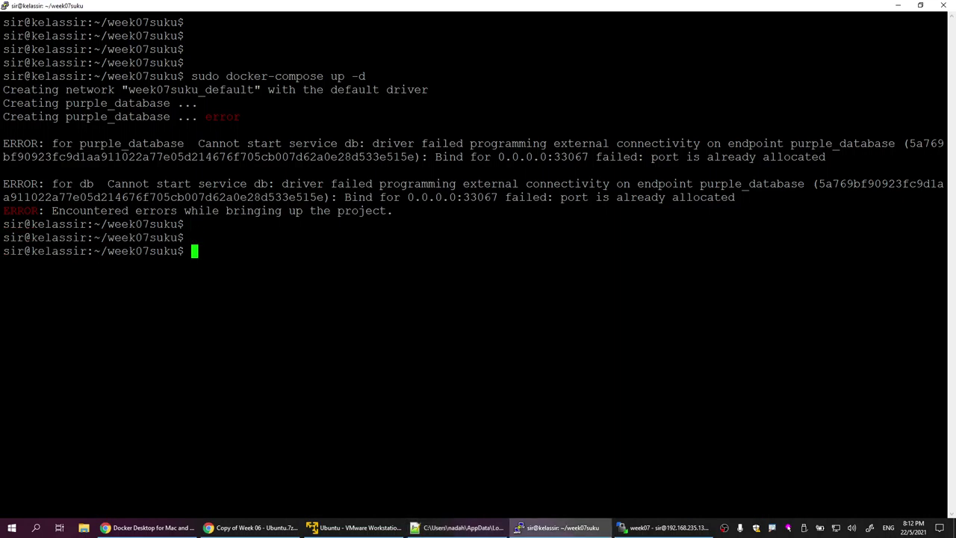
type("sudo docker ps")
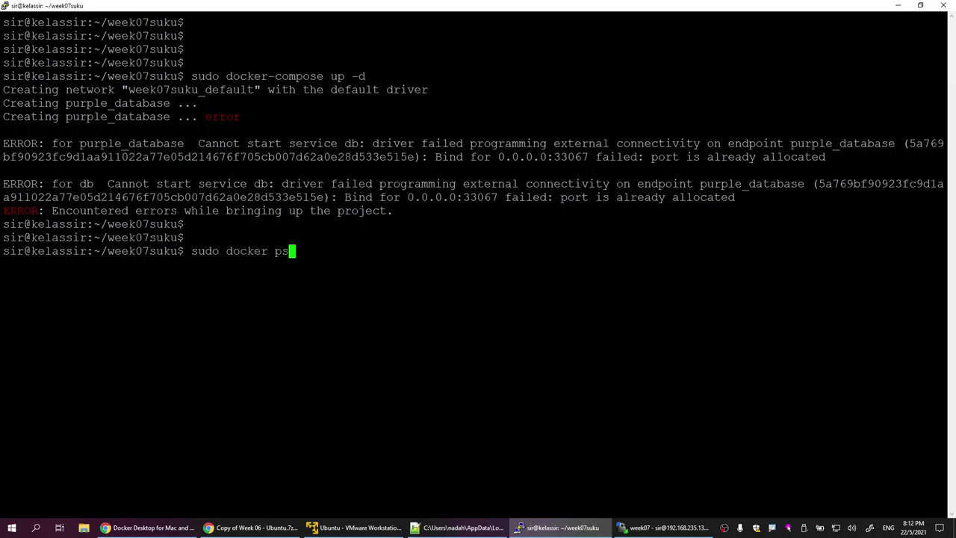
key("Return")
left_click_drag(51, 304, 115, 305)
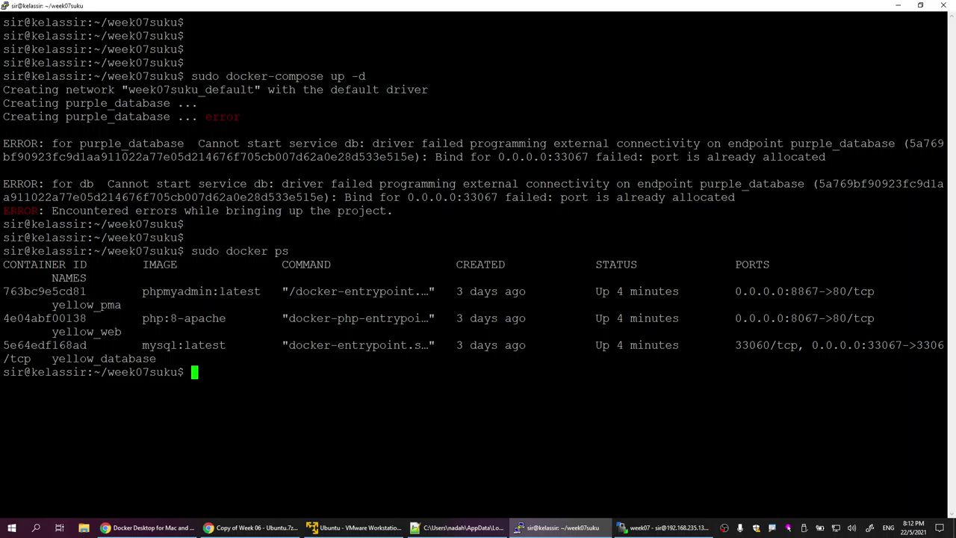
left_click_drag(52, 304, 121, 304)
key("ctrl+c")
Step: Stop yellow_pma, yellow_web and yellow_database with sudo docker stop
type("sudo dock")
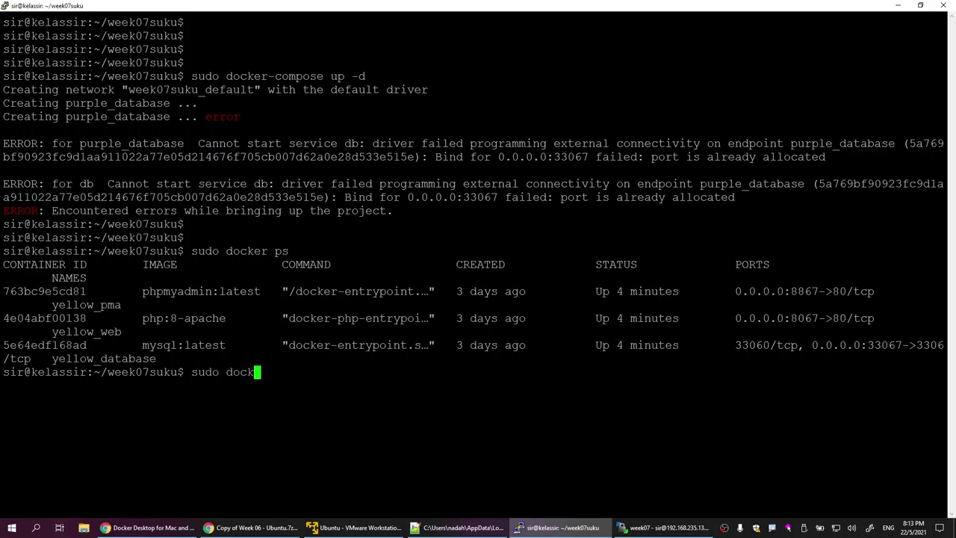
type("er stop")
double_click(82, 304)
right_click(83, 304)
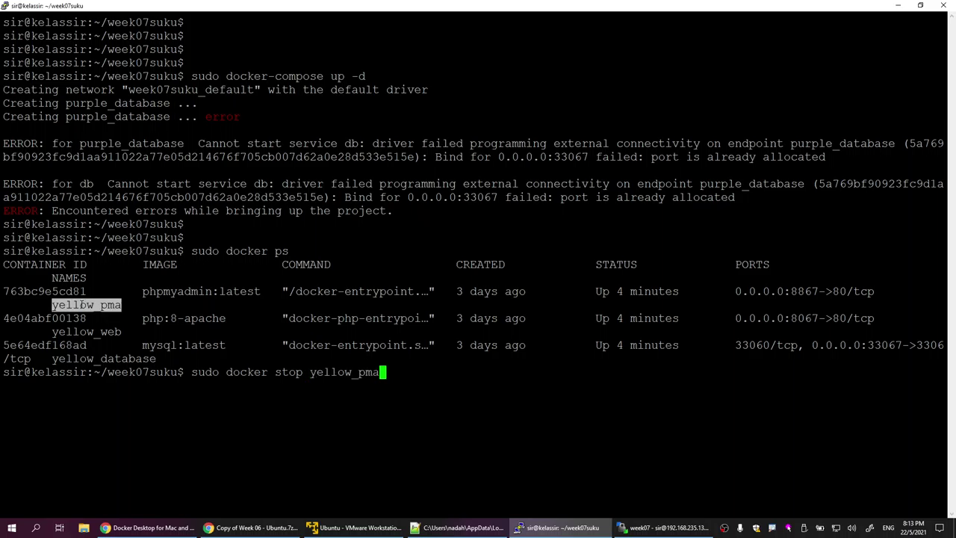
double_click(86, 331)
right_click(86, 331)
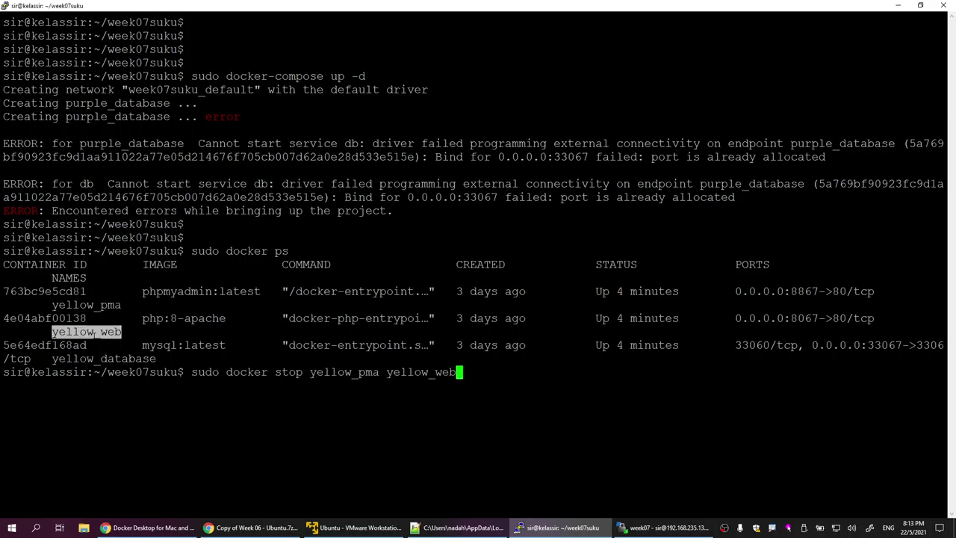
double_click(101, 359)
right_click(101, 358)
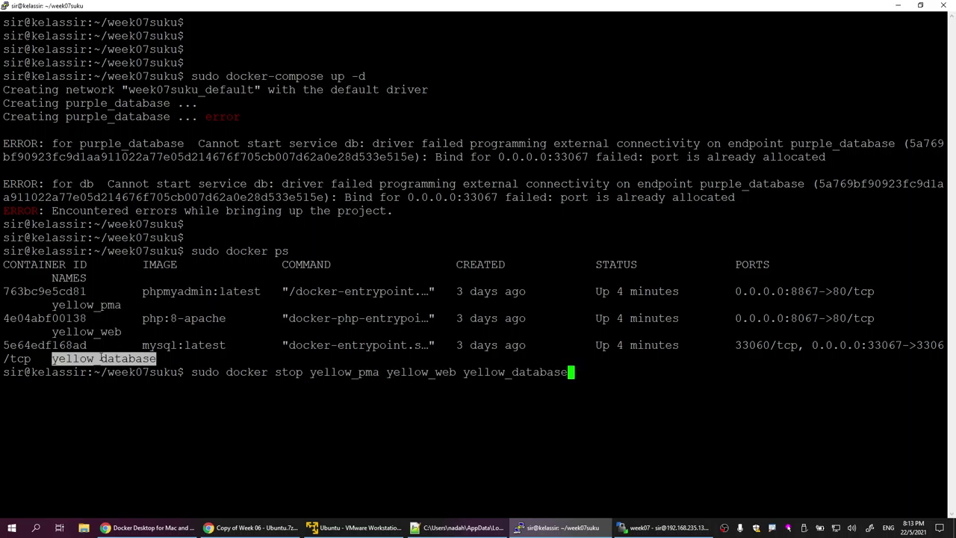
key("Return")
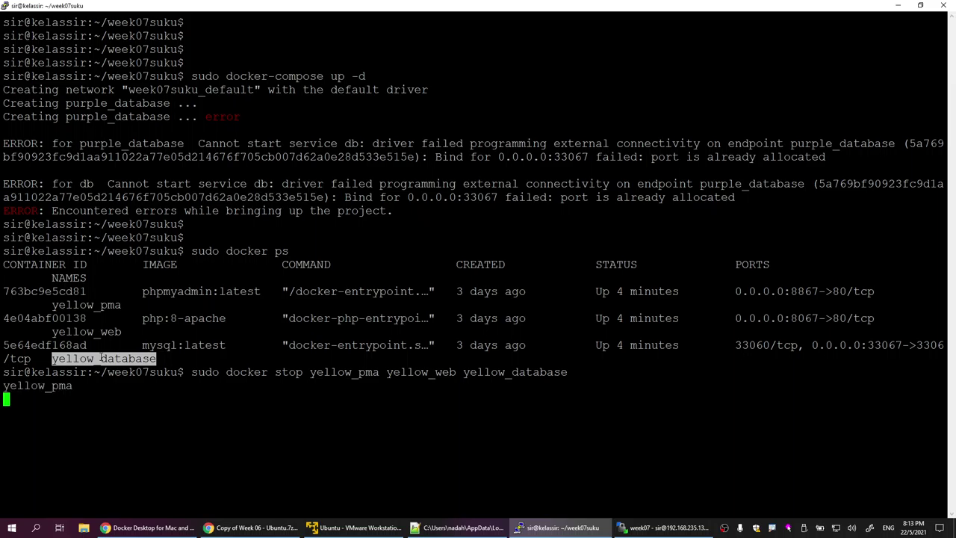
Step: Confirm with sudo docker ps that no containers remain, then clear the terminal
key("Return")
key("Return")
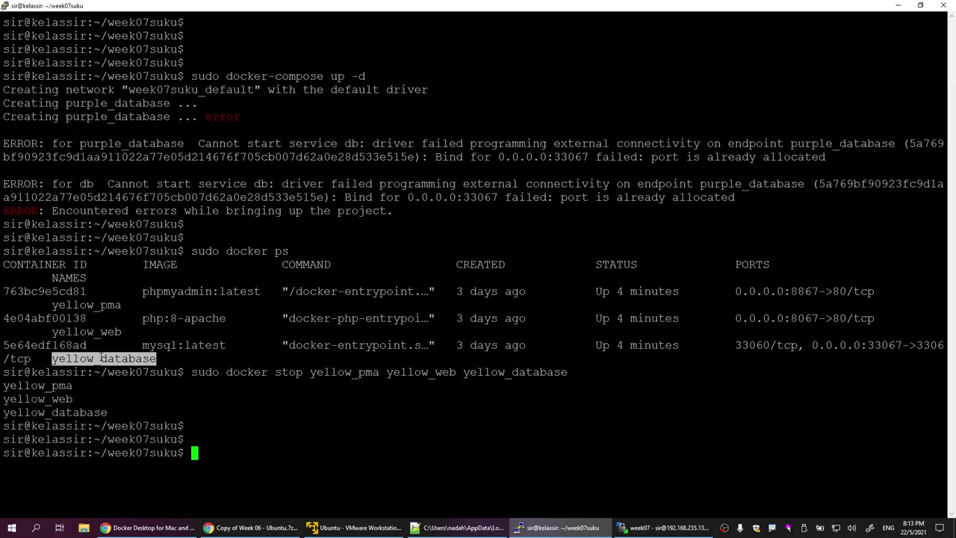
type("sudo docker ps")
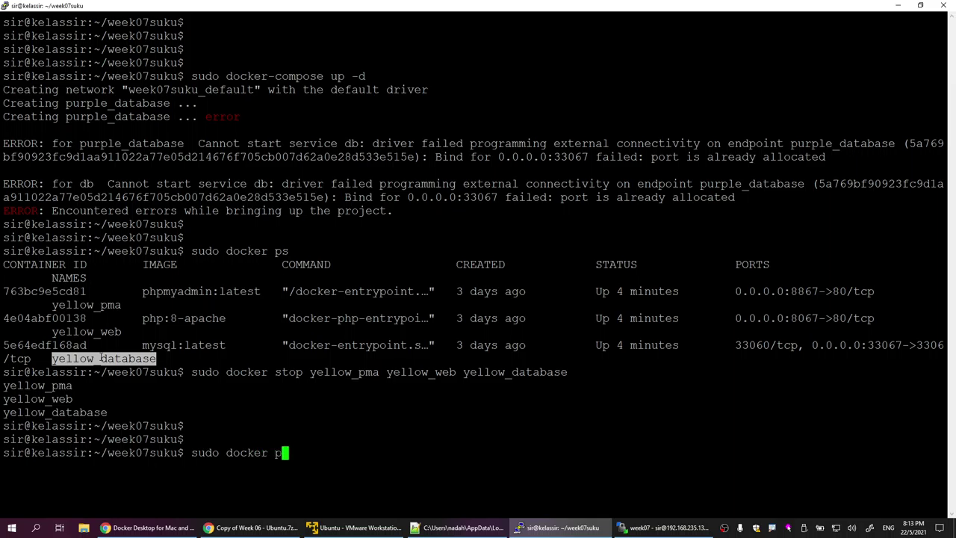
key("Return")
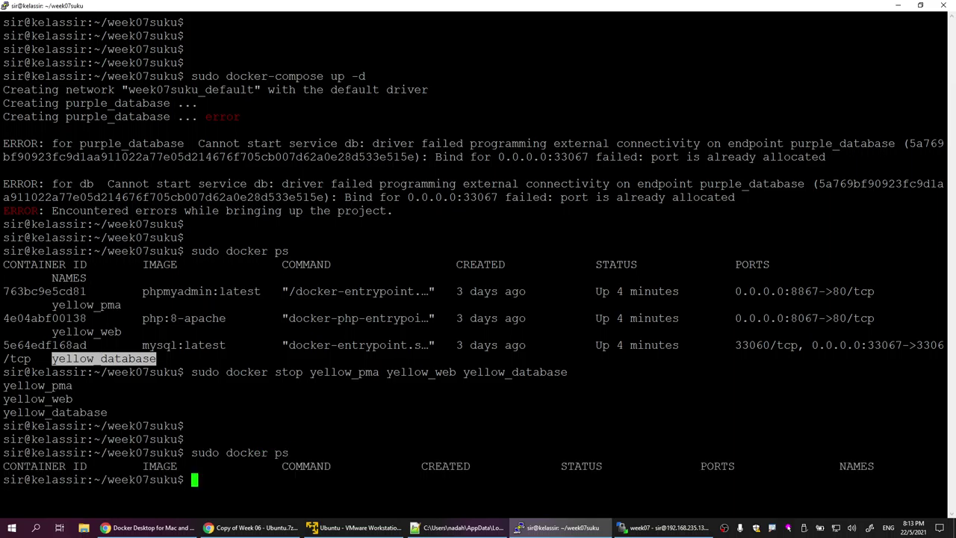
mouse_move(194, 480)
left_mouse_down()
mouse_move(3, 426)
mouse_move(239, 466)
mouse_move(194, 479)
left_mouse_up()
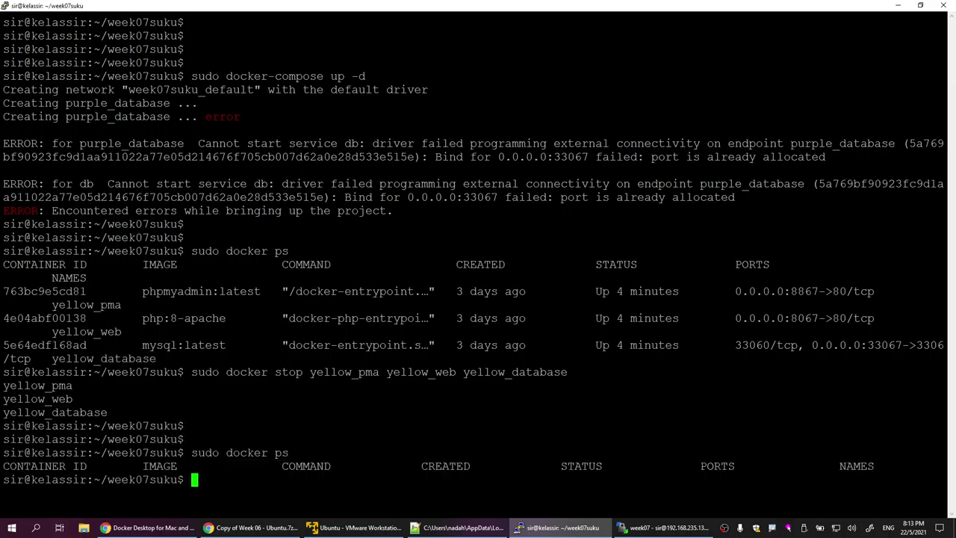
type("clear")
key("Return")
key("Return")
key("Return")
key("Return")
key("Return")
key("Return")
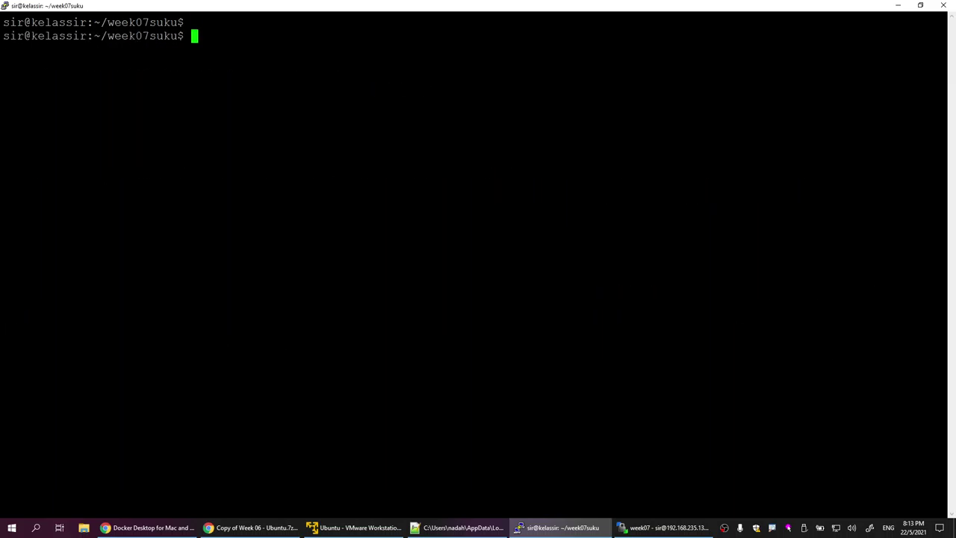
Step: Run docker -s to view Docker's command list, then erase the recalled command
type("sud")
type("o ")
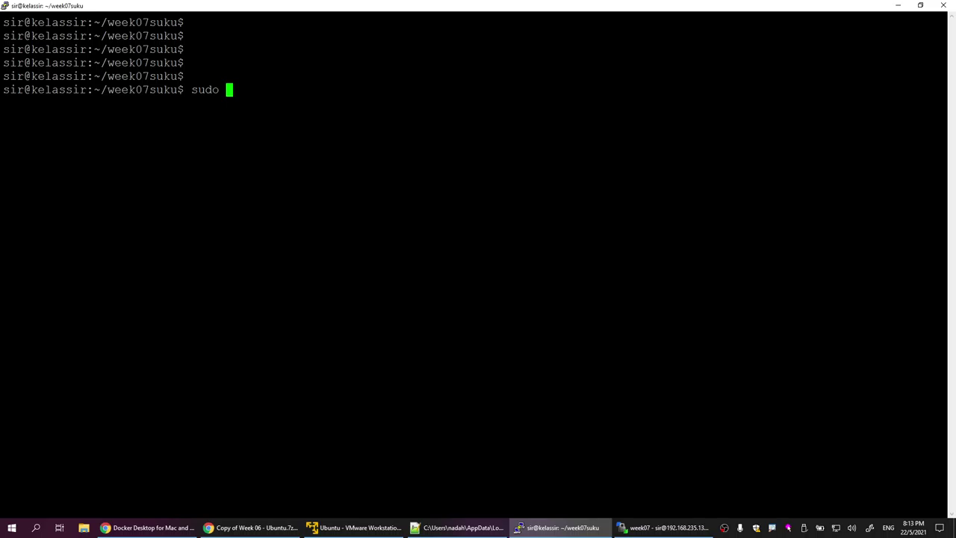
type("docker -s")
key("Return")
key("Up")
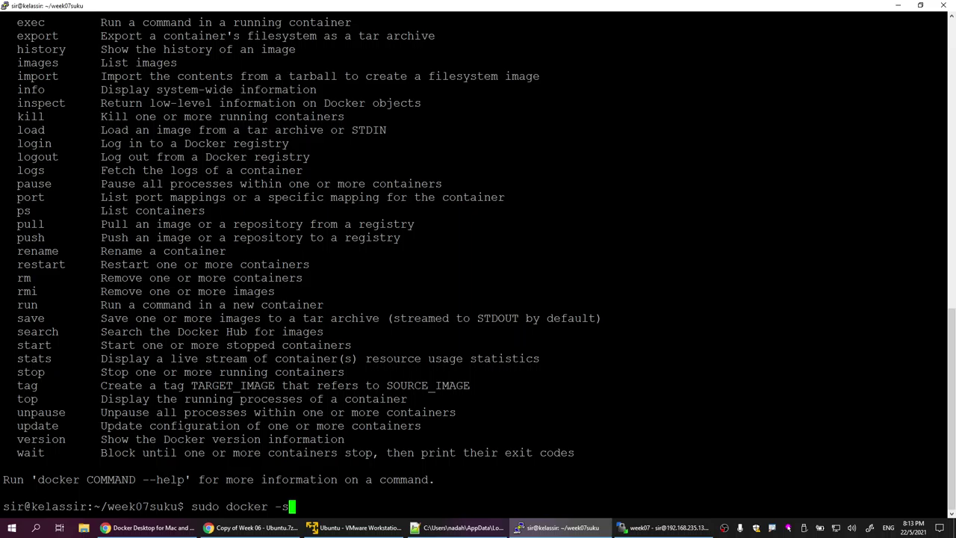
key("ctrl+u")
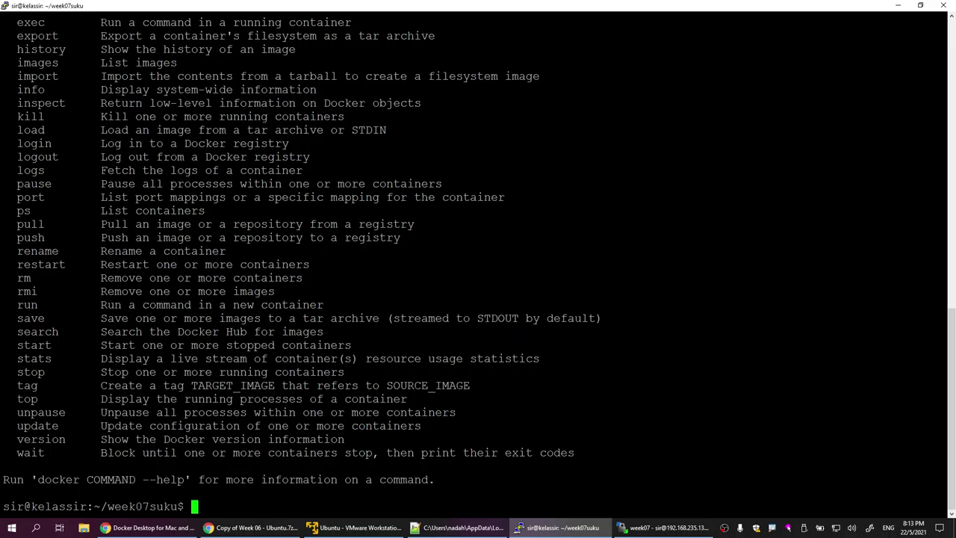
Step: Clear the terminal and enter sudo docker ps -a at a fresh prompt
type("clear")
key("Return")
key("Return")
key("Return")
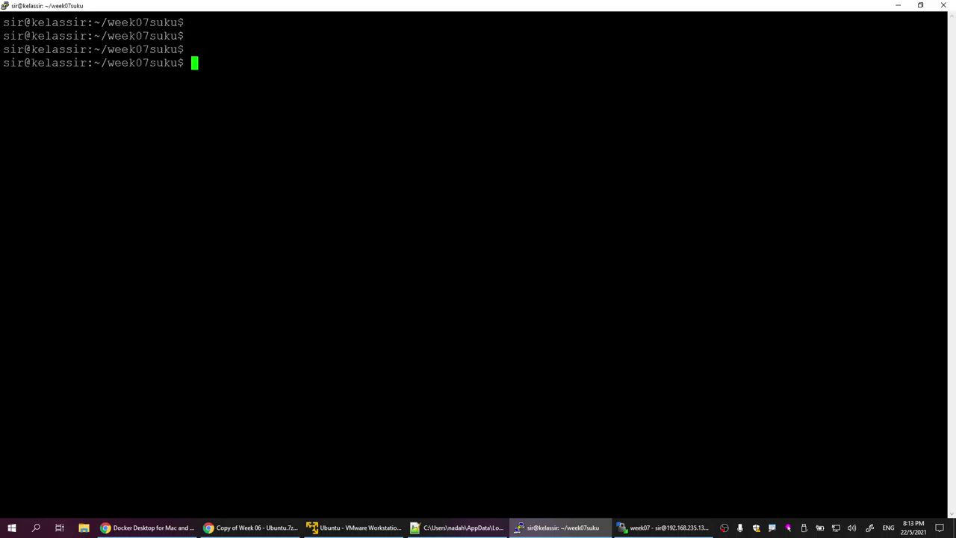
key("Return")
key("Return")
type("sudo docker ps -a")
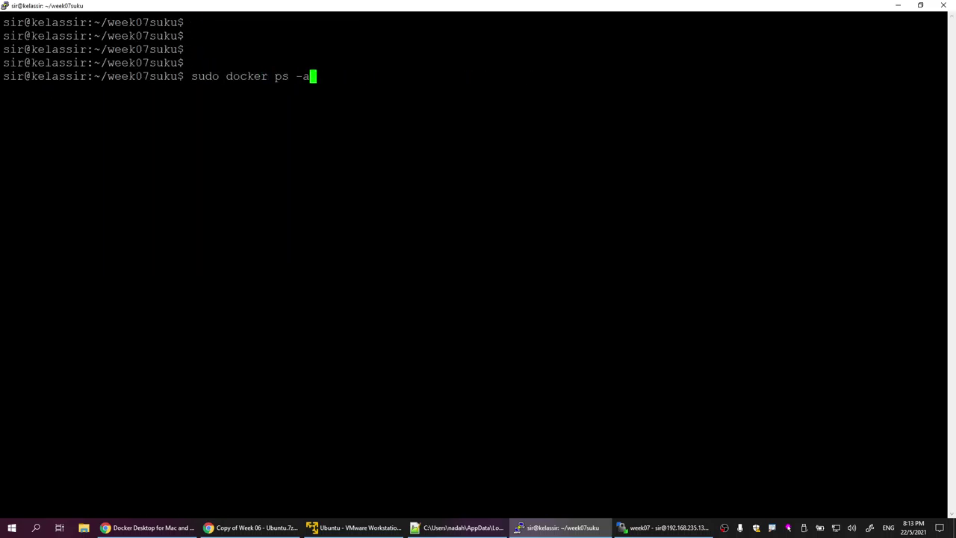
Step: List all containers with sudo docker ps -a and highlight the purple_database row
key("Return")
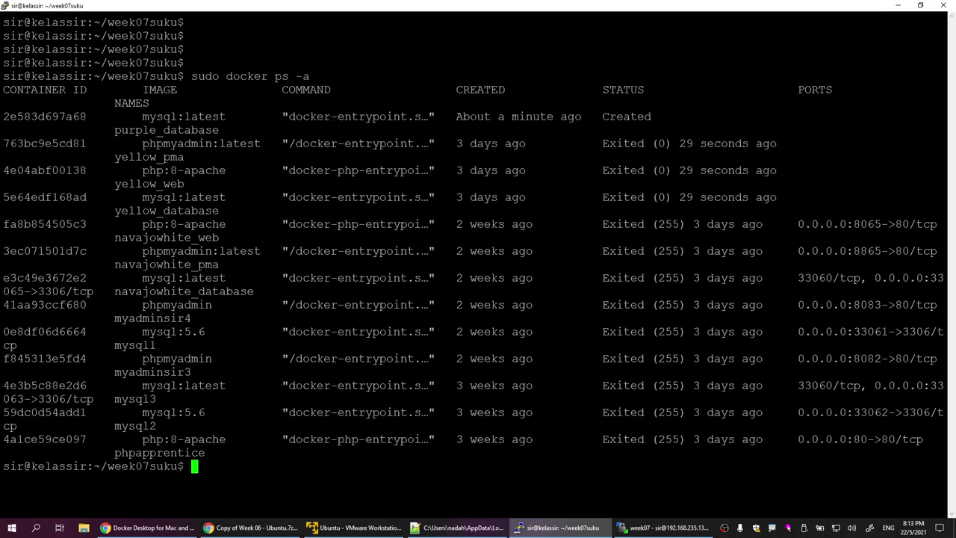
left_click_drag(942, 213, 1, 144)
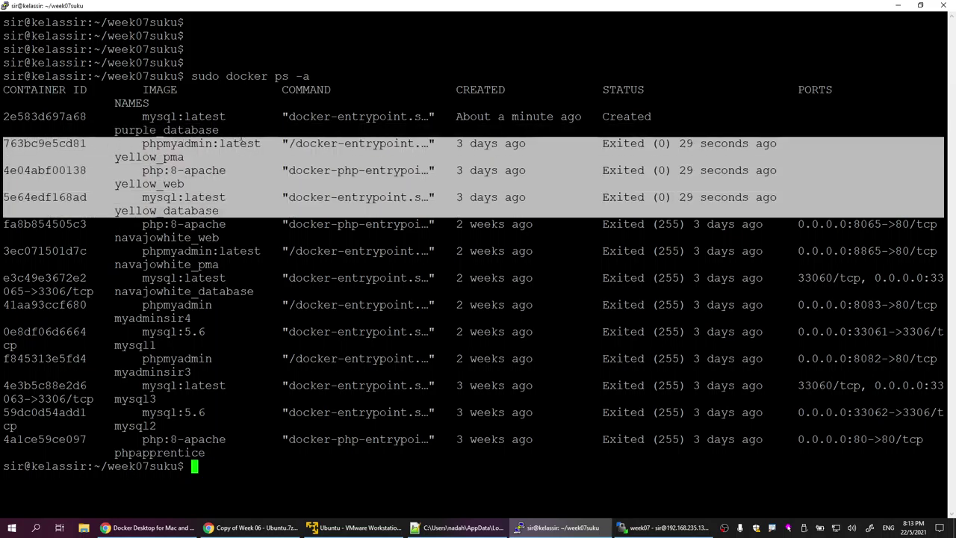
left_click_drag(942, 131, 3, 117)
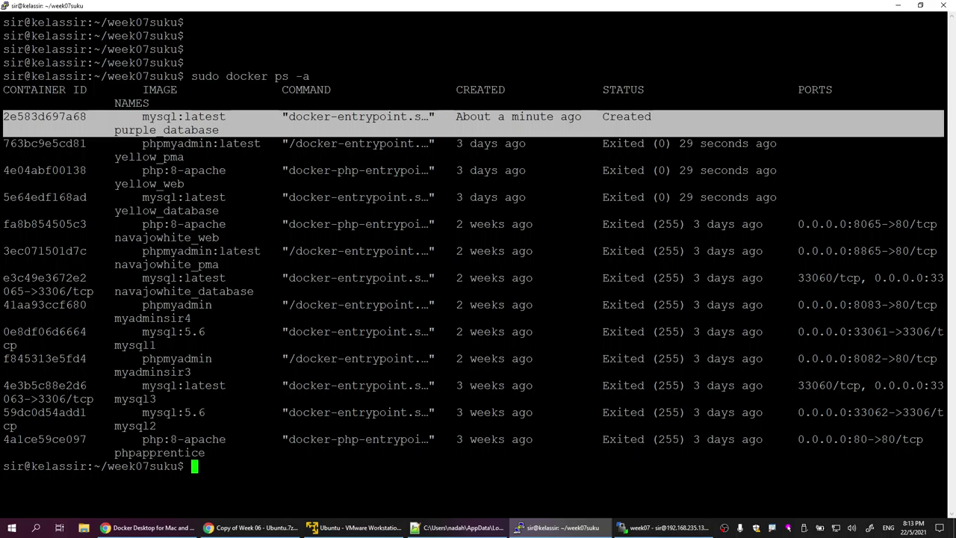
left_click(3, 117)
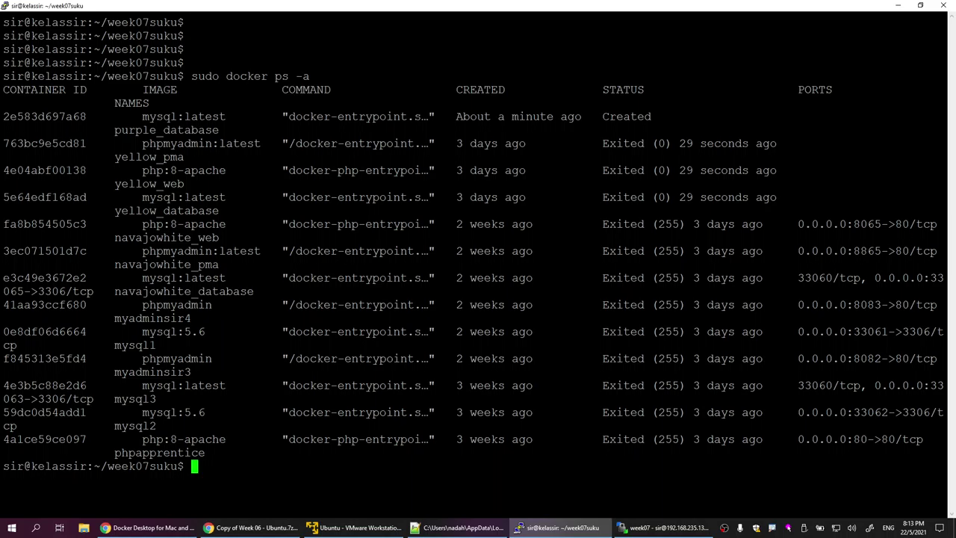
left_click_drag(943, 130, 8, 119)
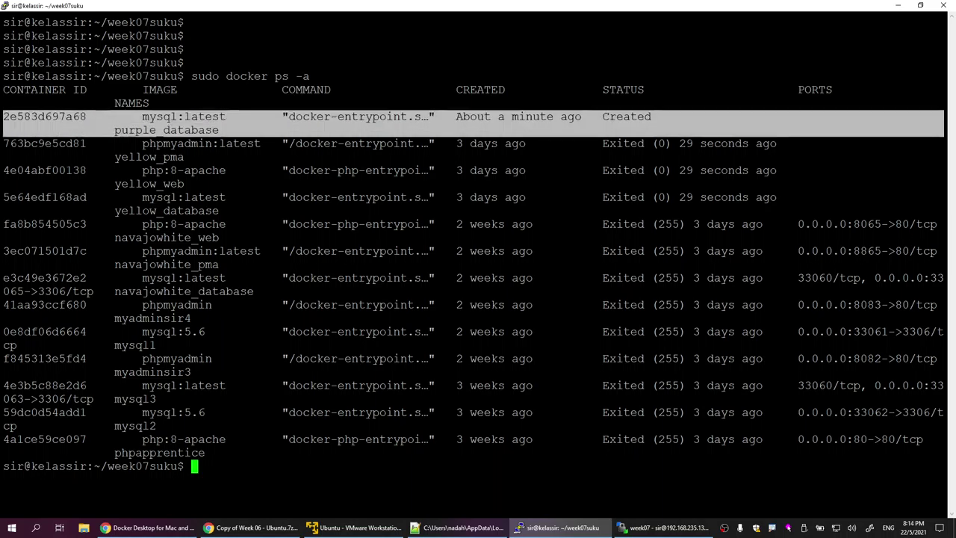
key("ctrl+c")
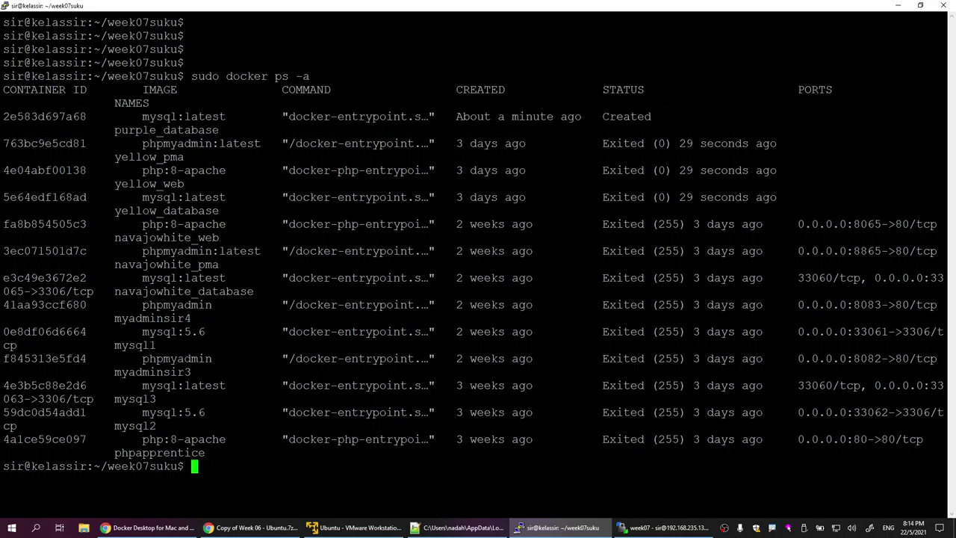
Step: Point out the exited yellow container rows and purple_database, then return to Notepad++
left_click_drag(783, 198, 3, 144)
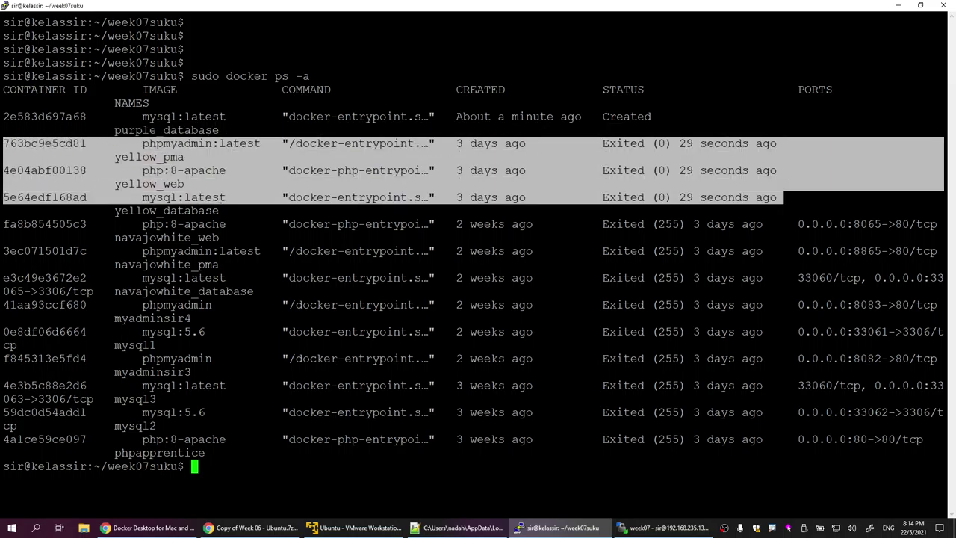
left_click_drag(943, 213, 3, 143)
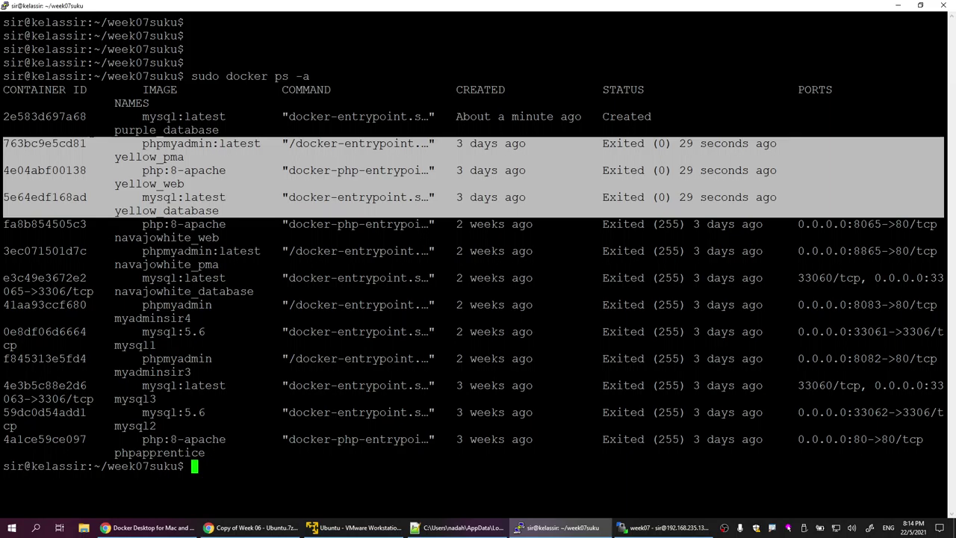
left_click_drag(943, 131, 3, 116)
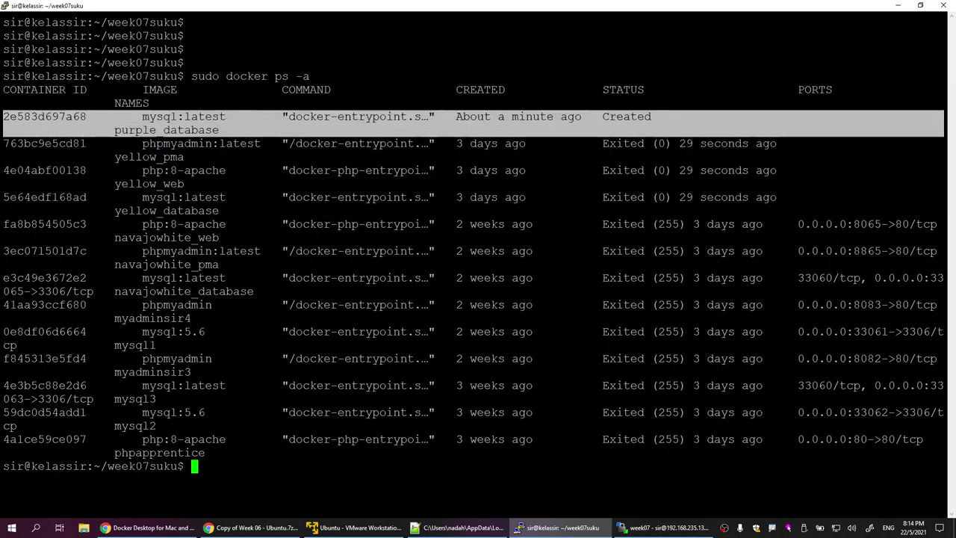
left_click(3, 116)
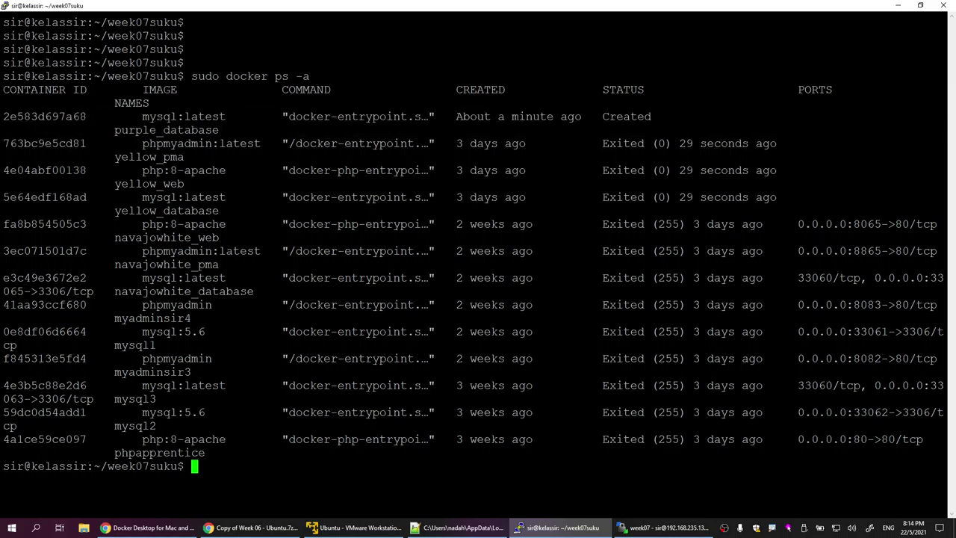
left_click_drag(942, 210, 3, 144)
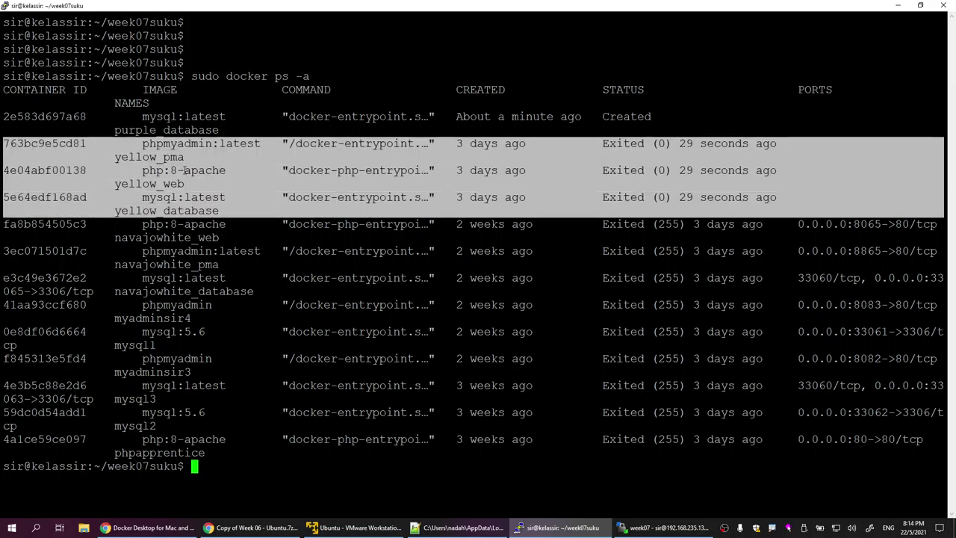
left_click_drag(896, 132, 12, 127)
key("ctrl+c")
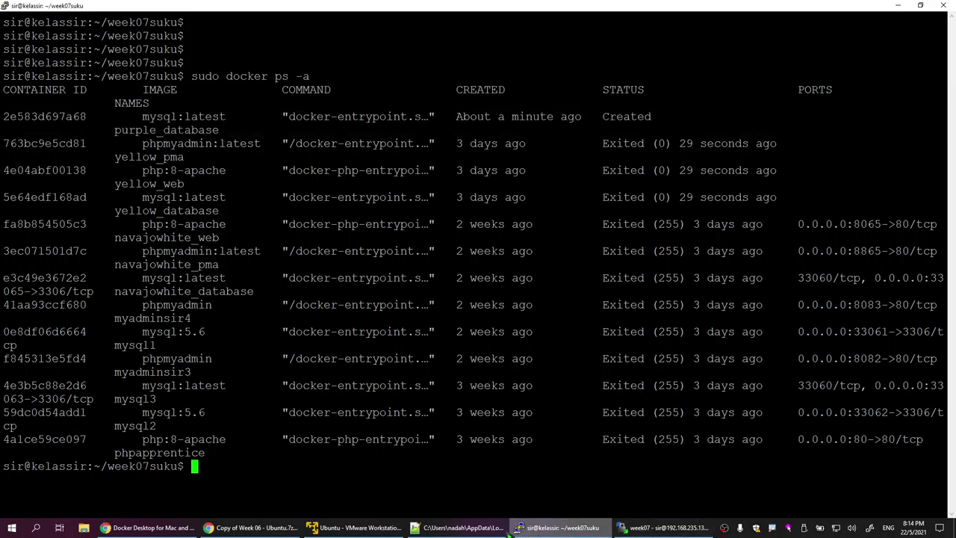
left_click(459, 527)
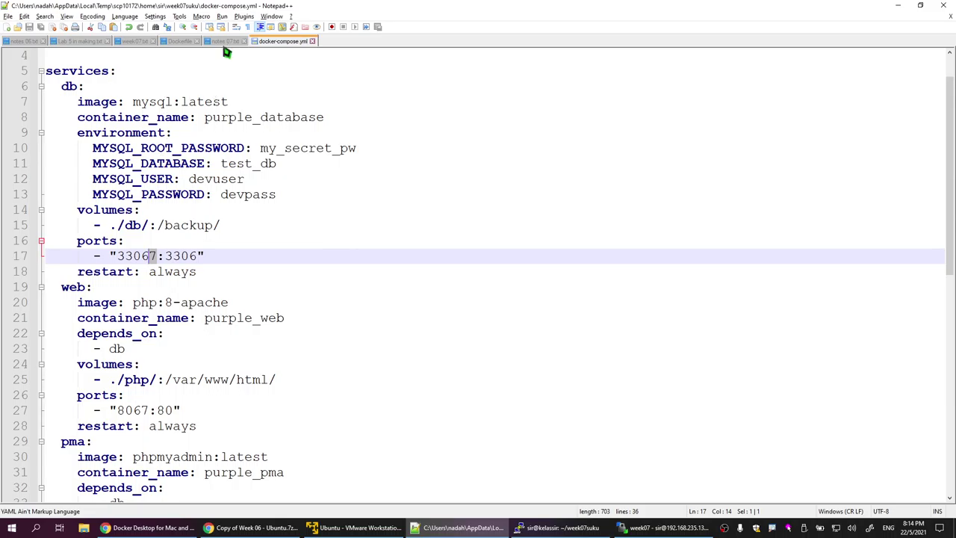
Step: Select line 5's command in notes 07.txt and clear the PuTTY terminal
left_click(219, 41)
left_click_drag(328, 122, 3, 123)
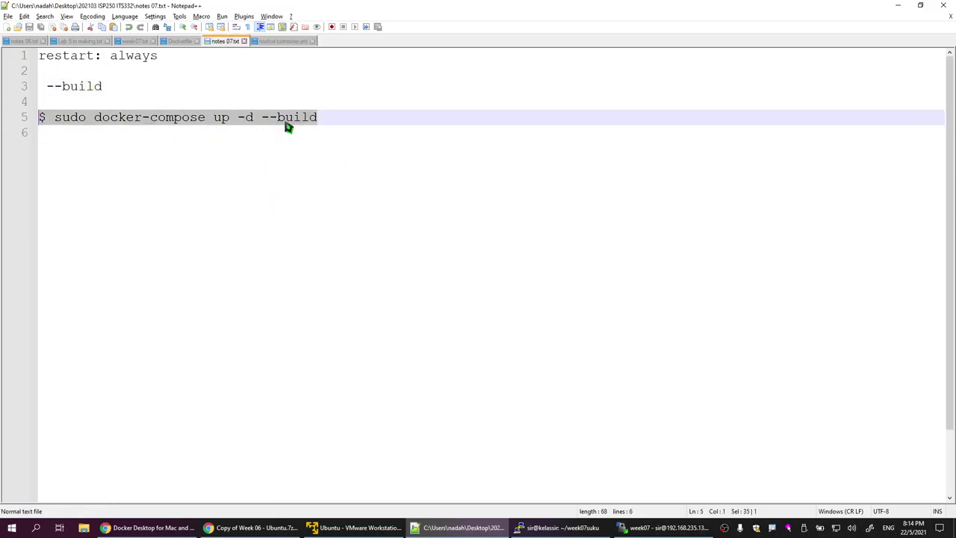
left_click(561, 527)
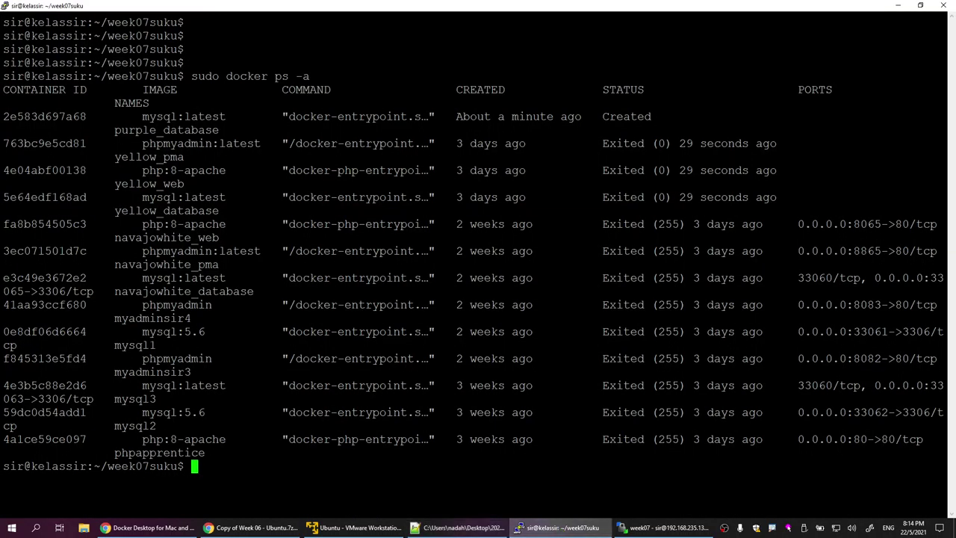
type("clear")
key("Return")
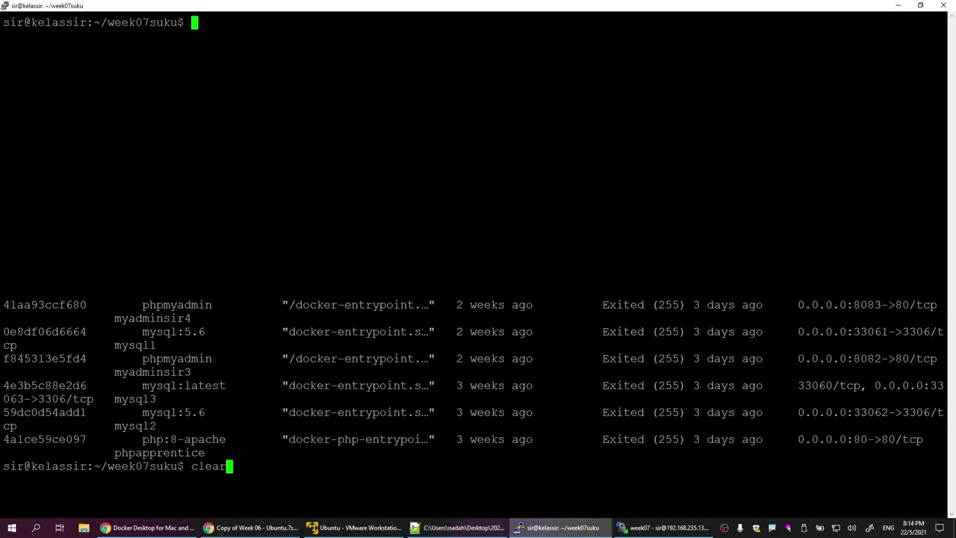
key("Return")
key("Return")
key("Return")
key("Return")
key("Return")
type("su")
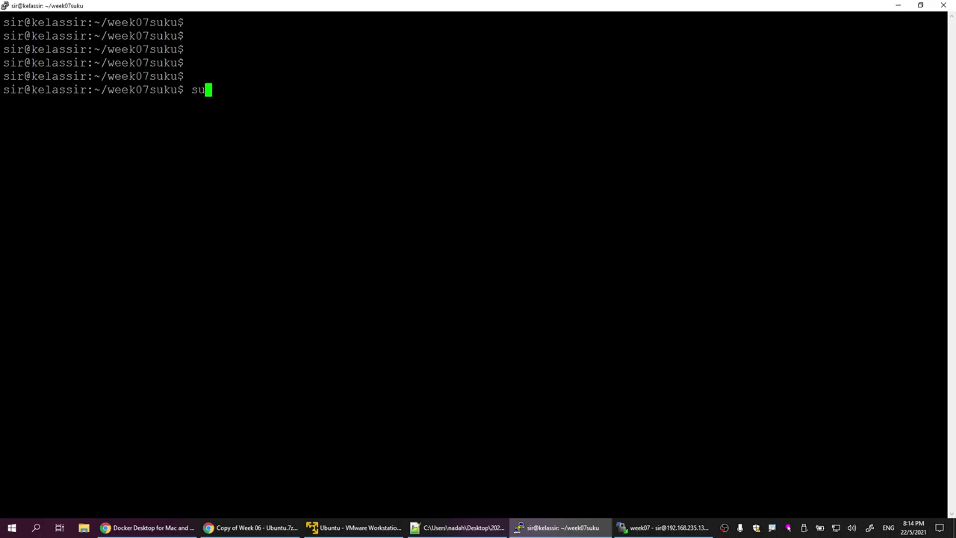
key("BackSpace")
key("BackSpace")
Step: Copy sudo docker-compose up -d --build from line 5 of notes 07.txt
key("alt+Tab")
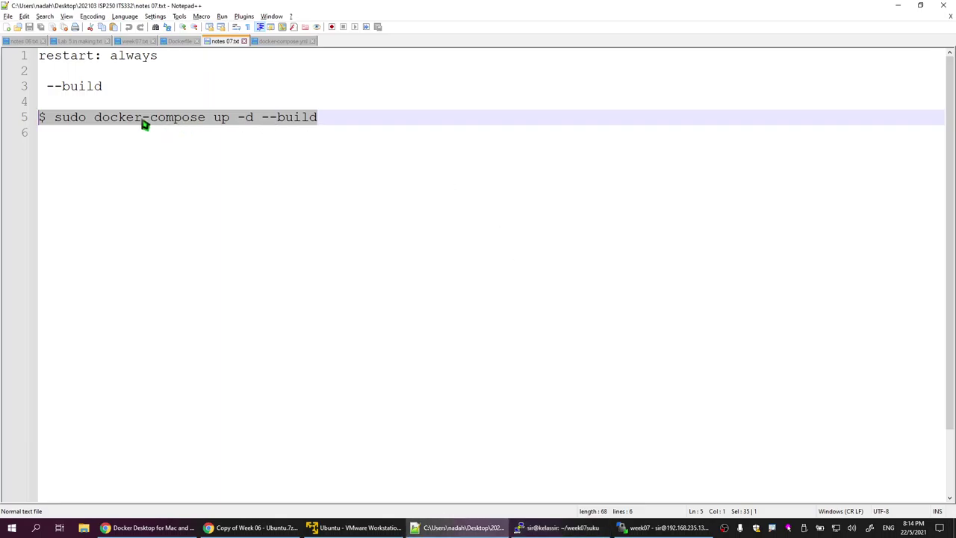
left_click(142, 118)
left_click_drag(56, 120, 420, 107)
right_click(281, 123)
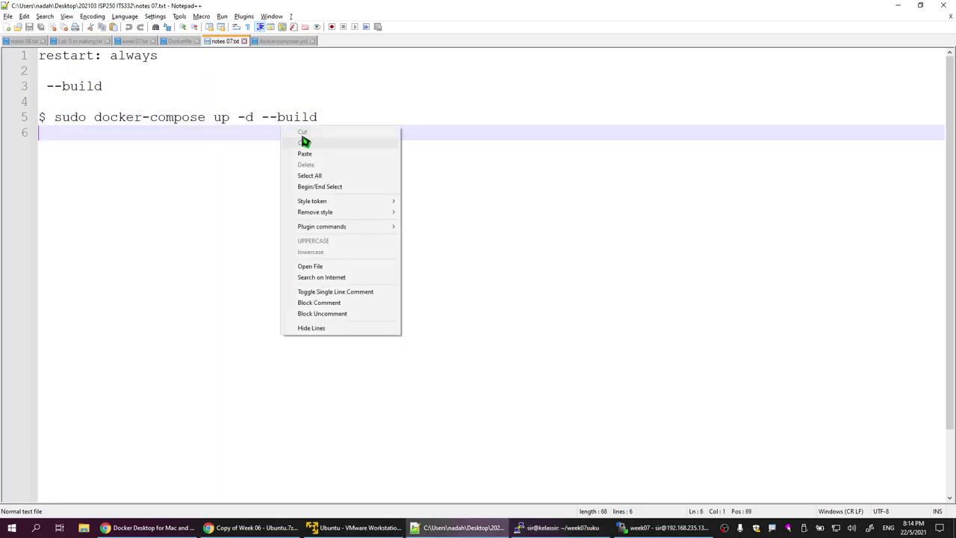
key("Escape")
left_click_drag(56, 120, 324, 115)
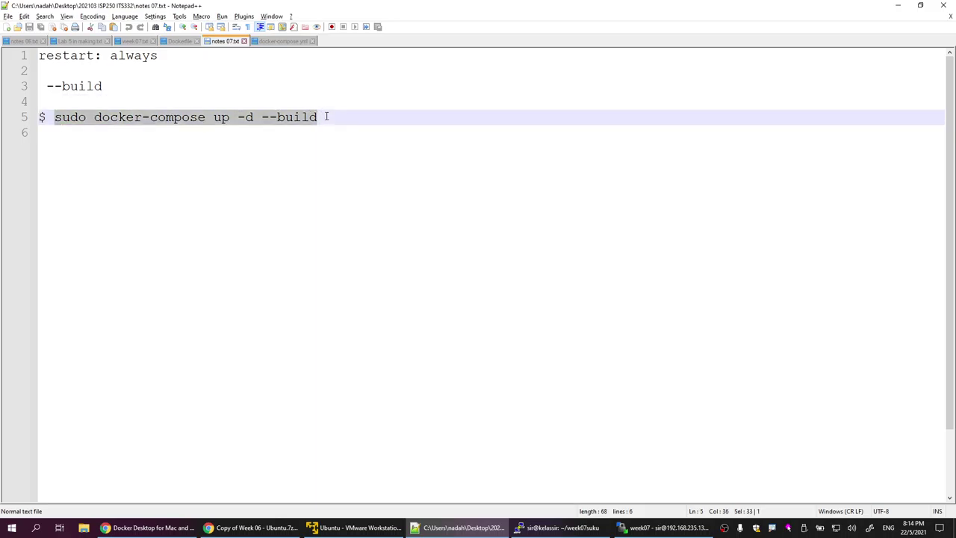
right_click(290, 129)
left_click(316, 142)
Step: Paste and run sudo docker-compose up -d --build, bringing up purple_database, purple_pma and purple_web
key("alt+Tab")
key("shift+Insert")
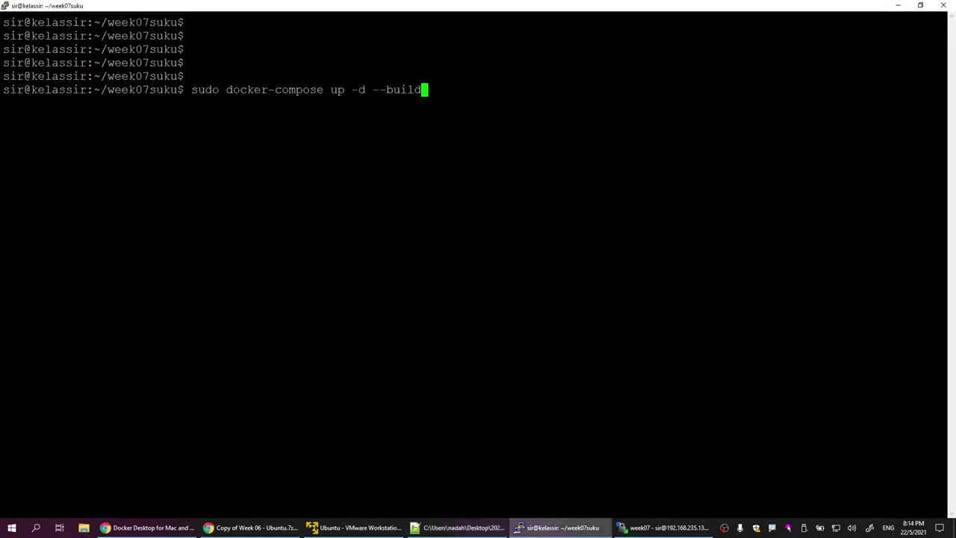
key("Return")
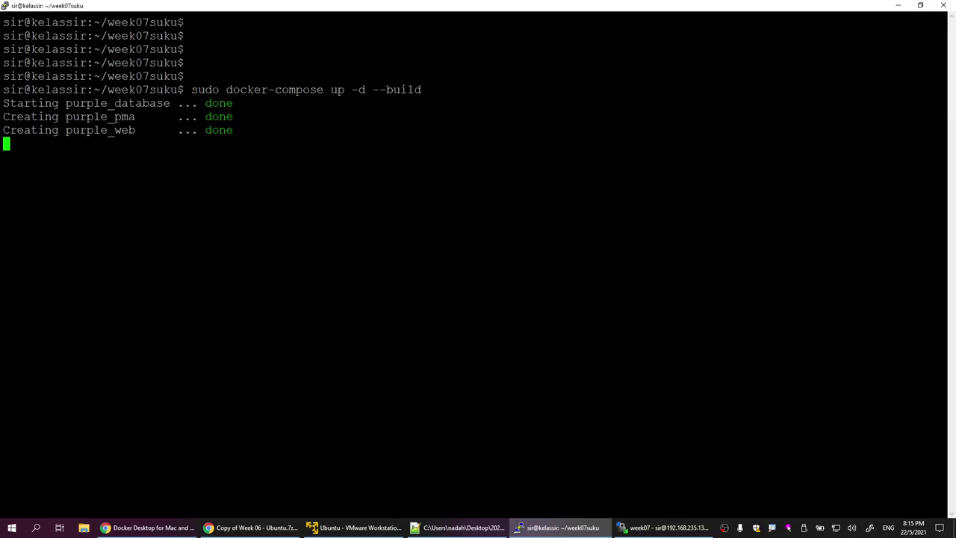
key("Return")
key("Return")
type("su")
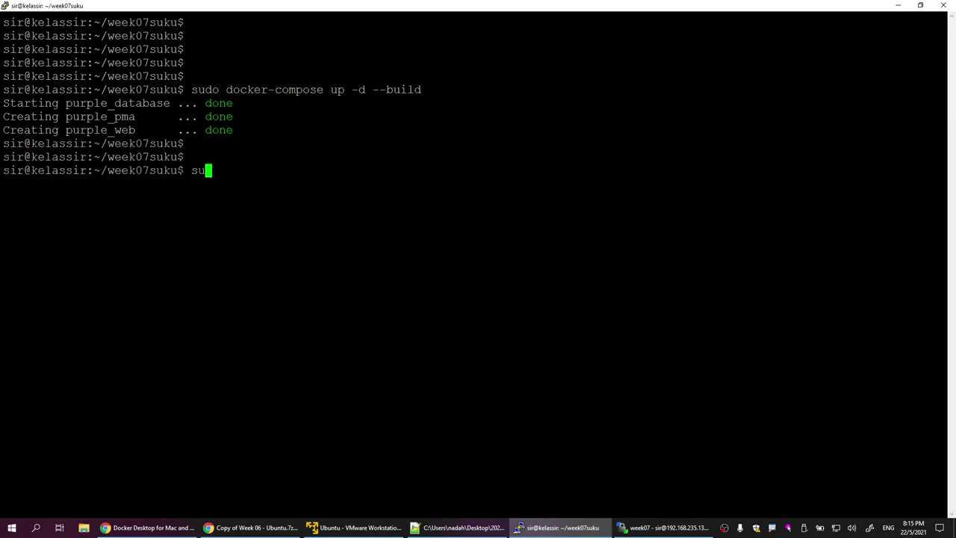
type("do docker ps")
Step: Run sudo docker ps to confirm the three purple containers are up, then open a new Chrome tab
key("Return")
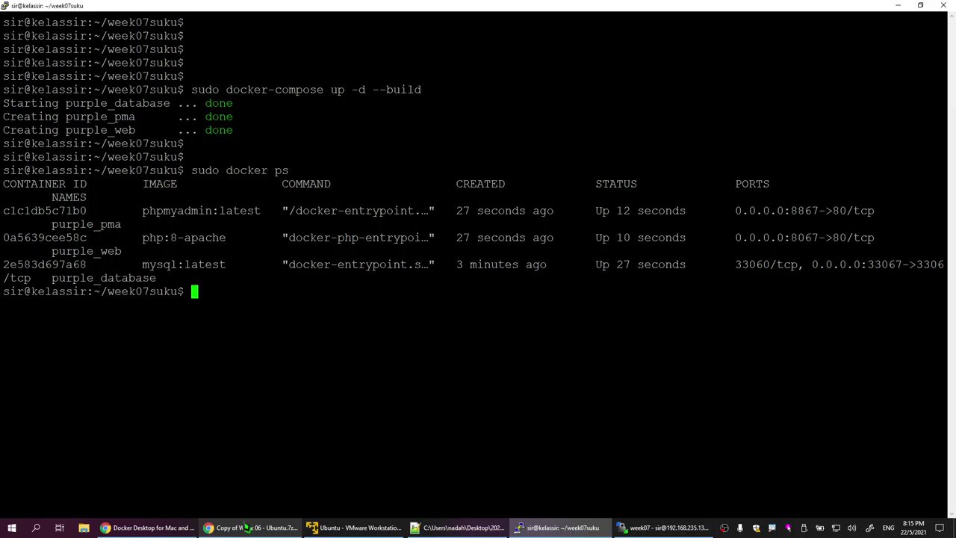
left_click(243, 527)
key("ctrl+t")
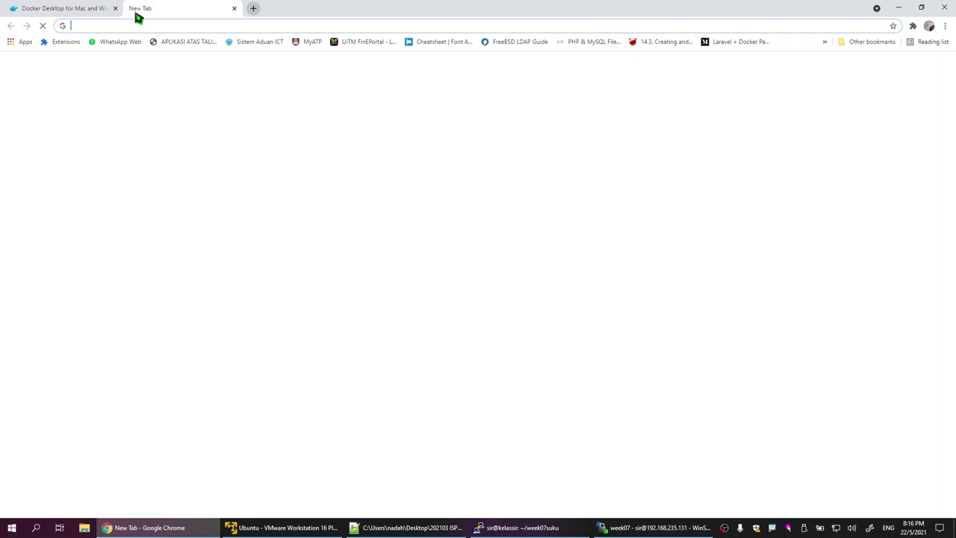
Step: Enter the VM's address starting 192.168 in the new tab's address bar
type("192.168")
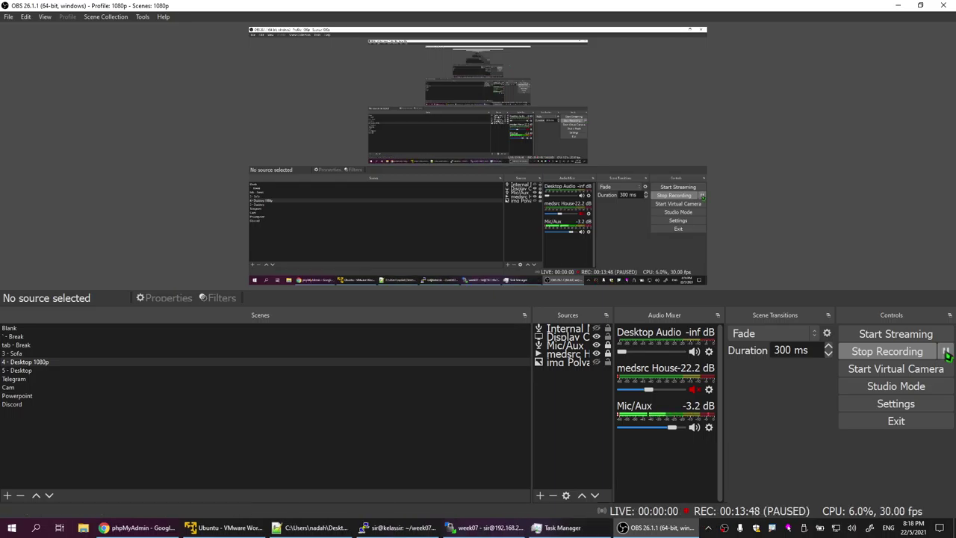
Step: Resume the OBS recording and minimize OBS to reveal the VMware Ubuntu console
left_click(945, 350)
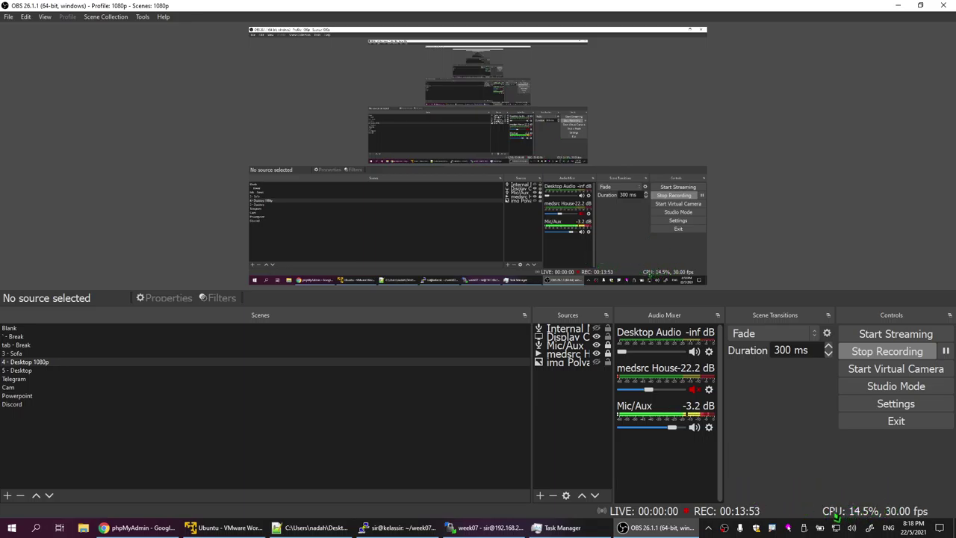
left_click(558, 528)
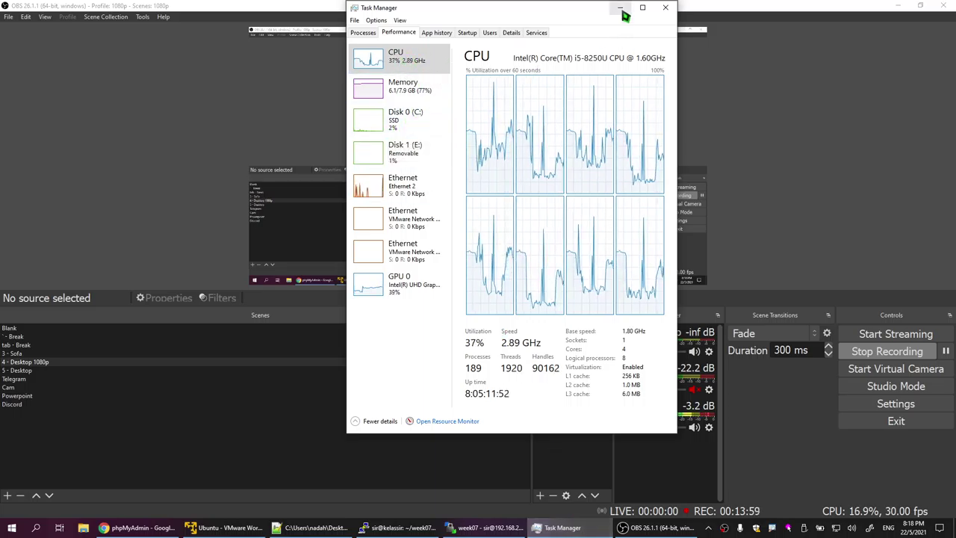
left_click(899, 7)
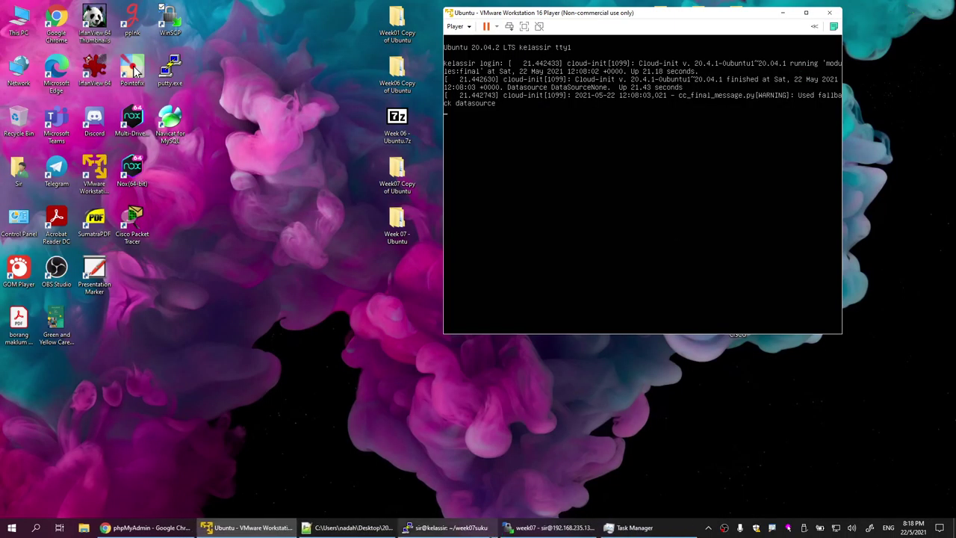
Step: Copy the root password from line 10 of week07's docker-compose.yml
left_click(148, 527)
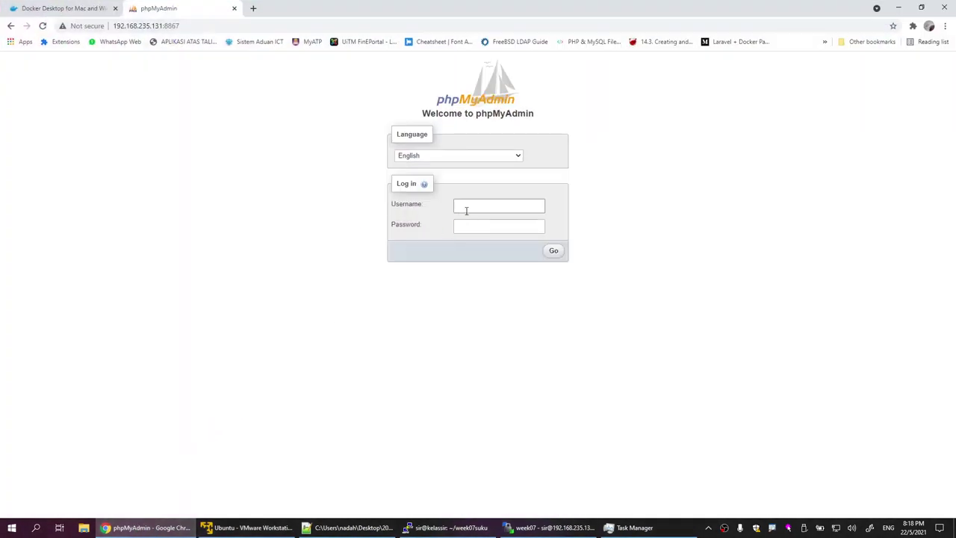
left_click(568, 529)
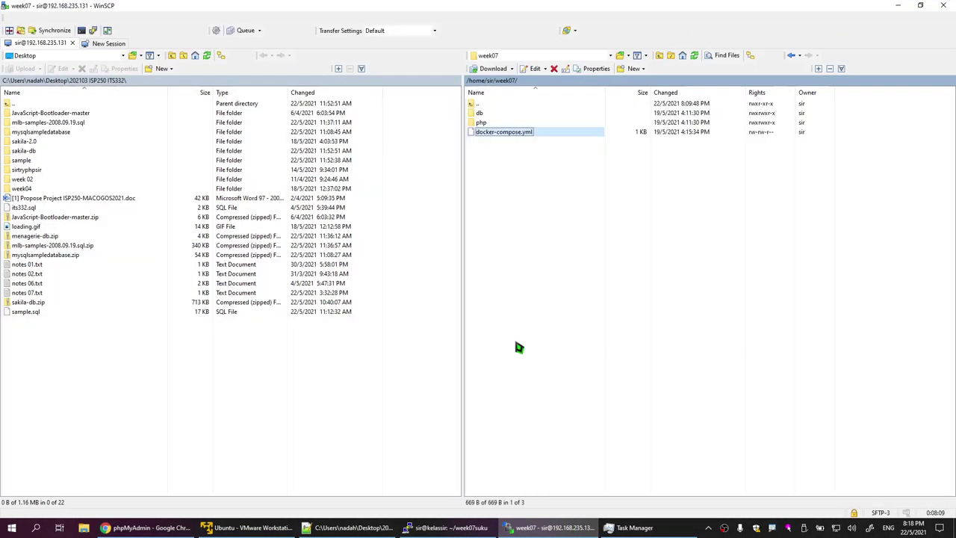
double_click(510, 131)
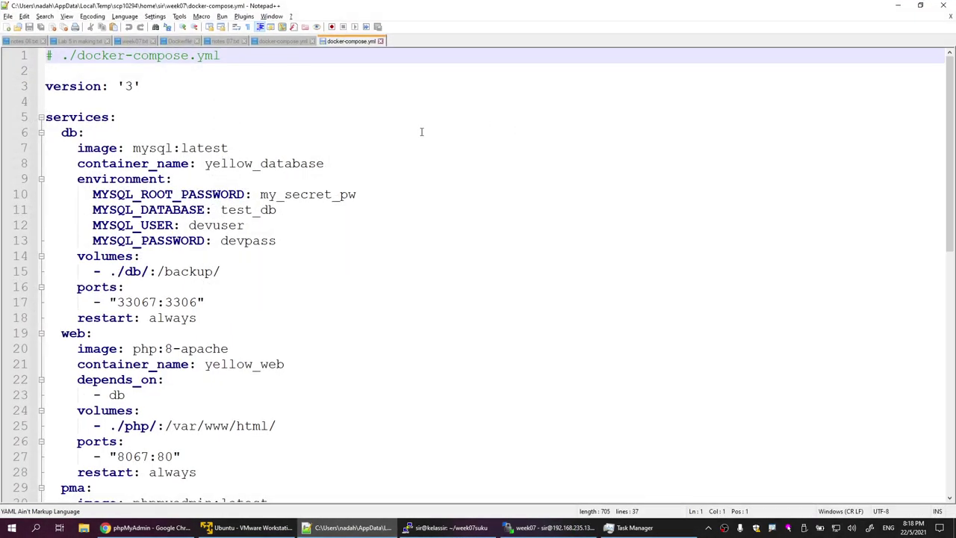
left_click_drag(262, 194, 357, 196)
right_click(365, 200)
left_click(383, 215)
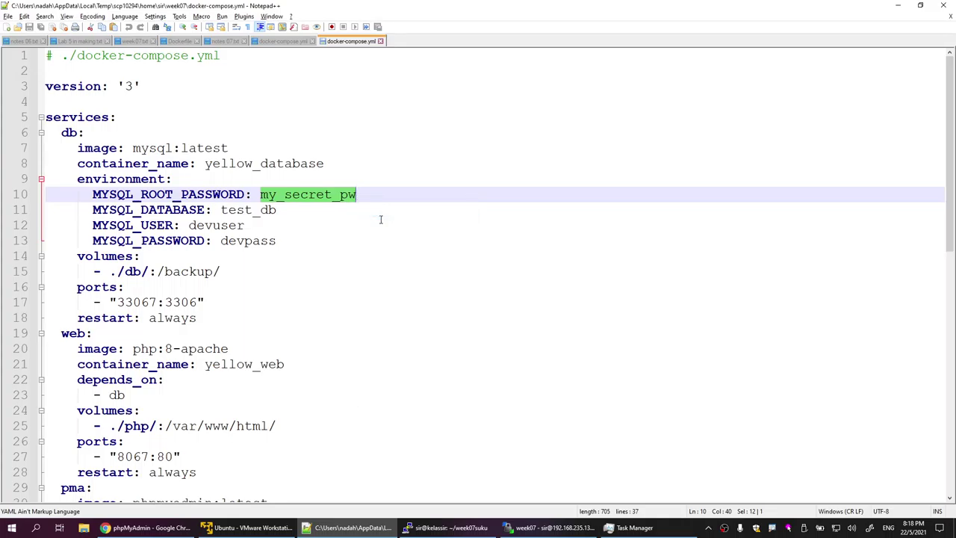
Step: Log in to phpMyAdmin as root with the copied password and open test_db
key("alt+Tab")
key("alt+Tab")
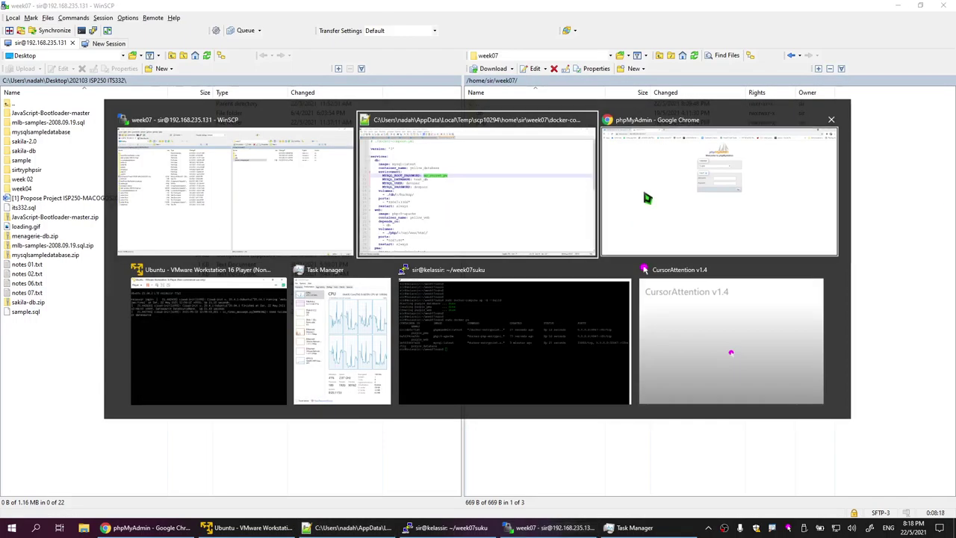
left_click(645, 198)
left_click(469, 200)
type("roo")
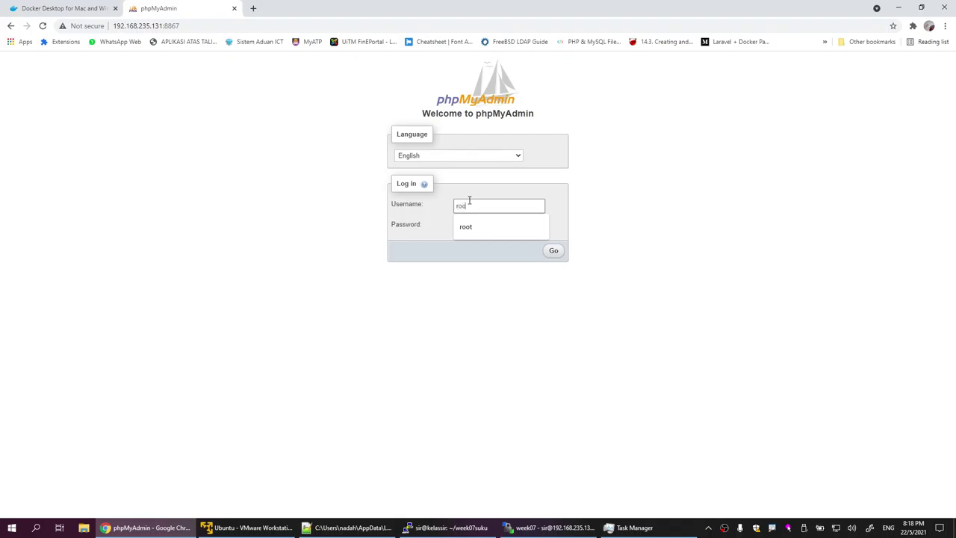
type("t")
left_click(482, 223)
right_click(483, 226)
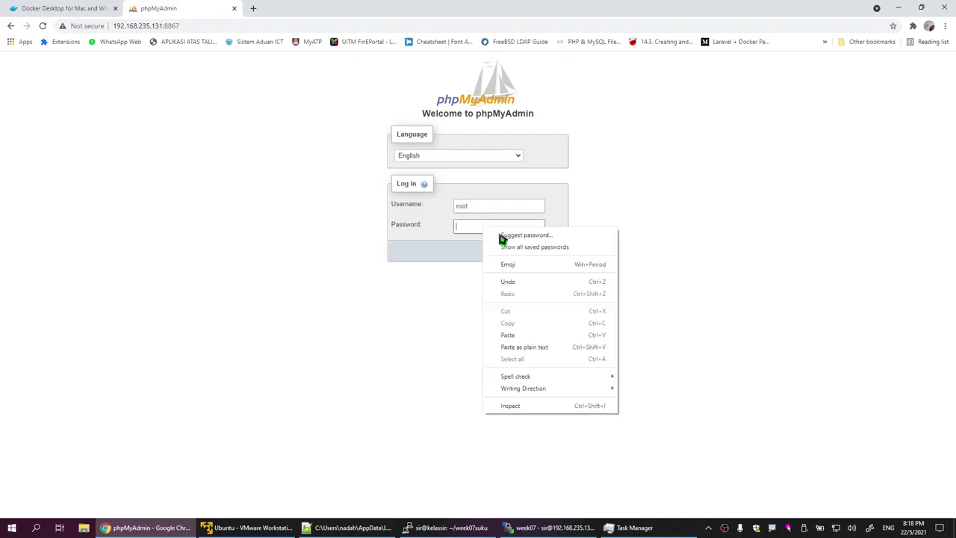
left_click(562, 348)
left_click(558, 252)
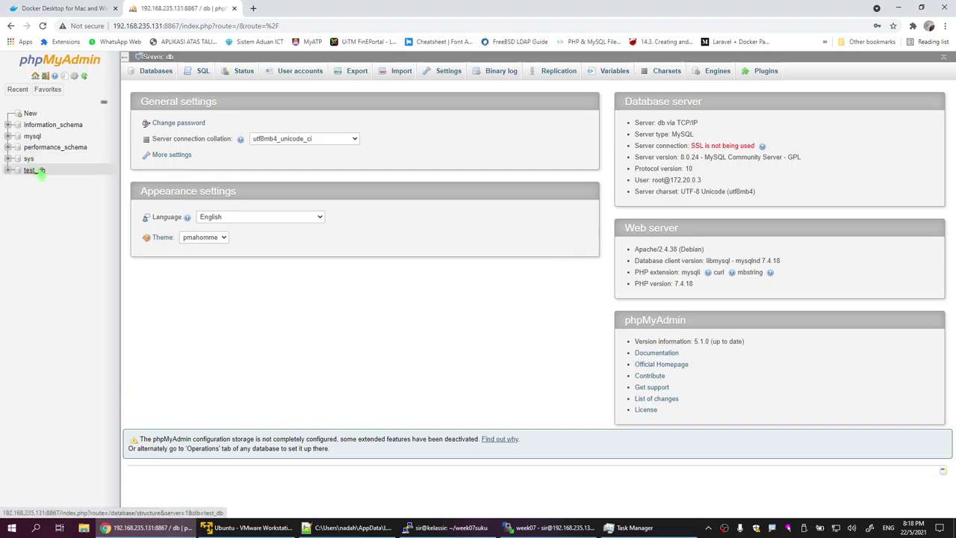
left_click(35, 171)
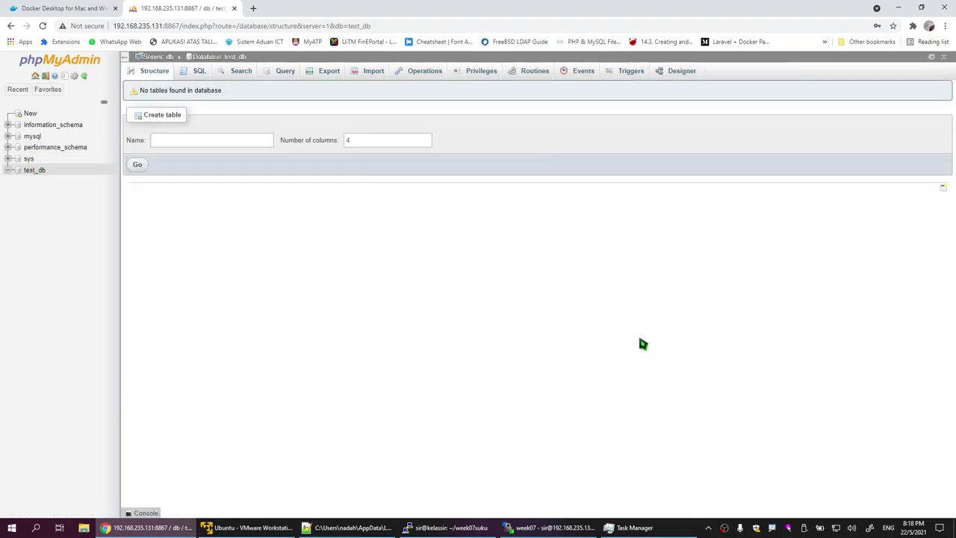
left_click(347, 528)
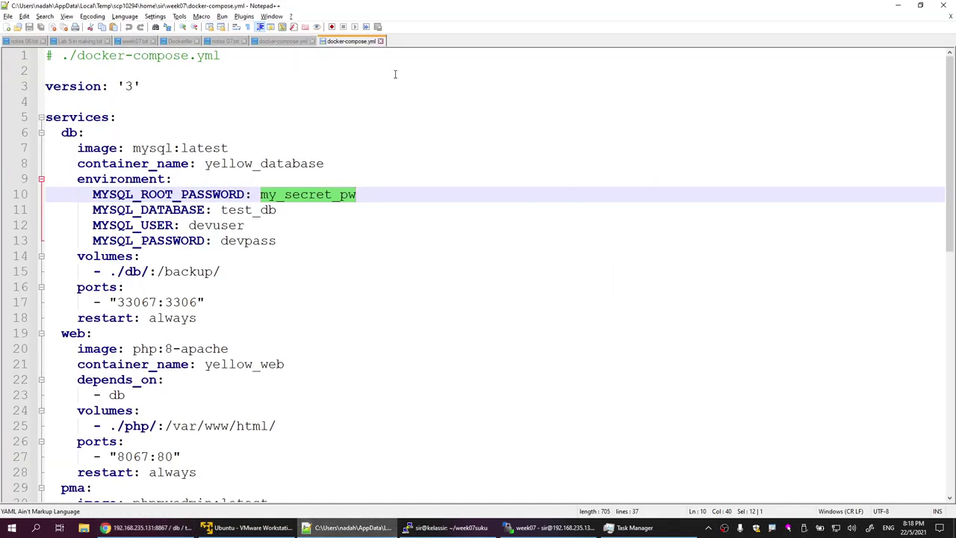
Step: Close the week07 docker-compose.yml and add blank lines below the last note in notes 07.txt
scroll(380, 43, "up", 1)
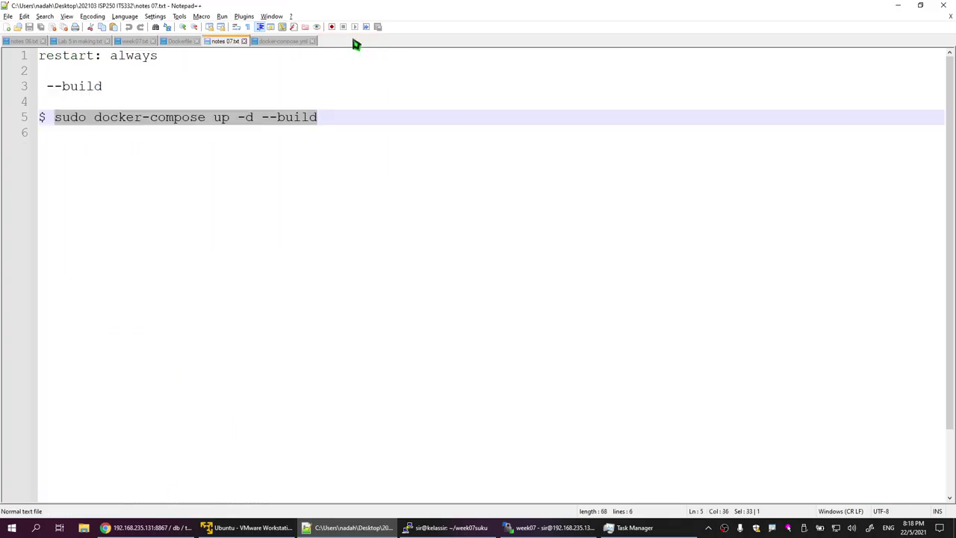
left_click(296, 44)
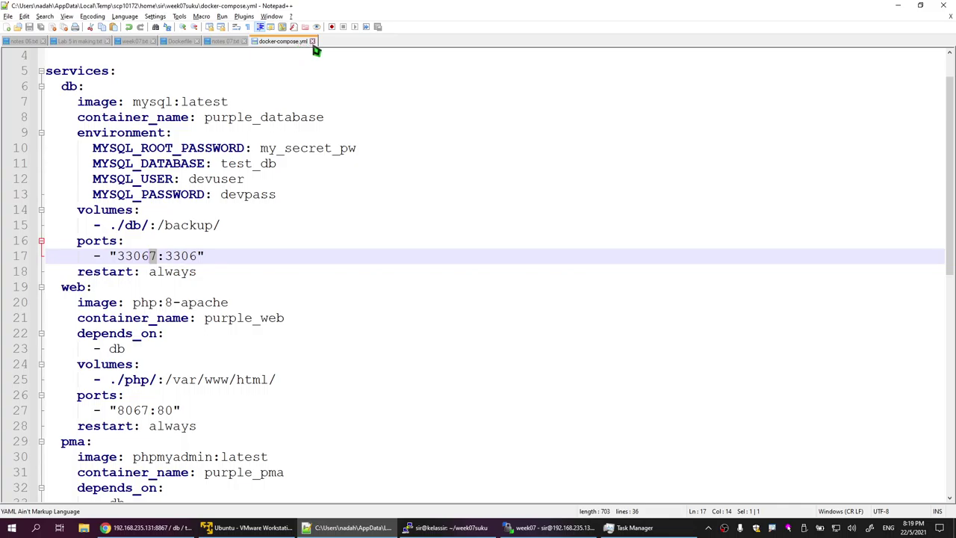
left_click(313, 41)
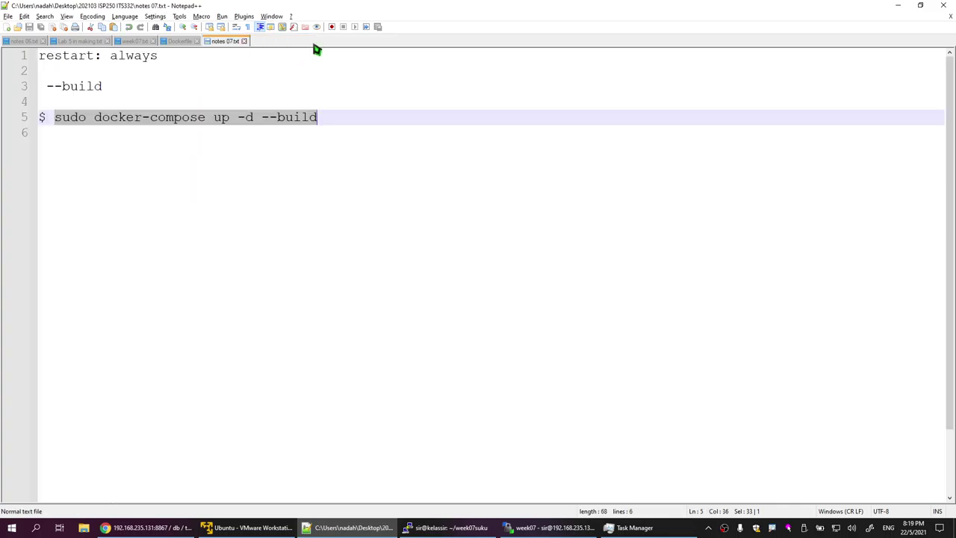
left_click(351, 118)
left_click(151, 186)
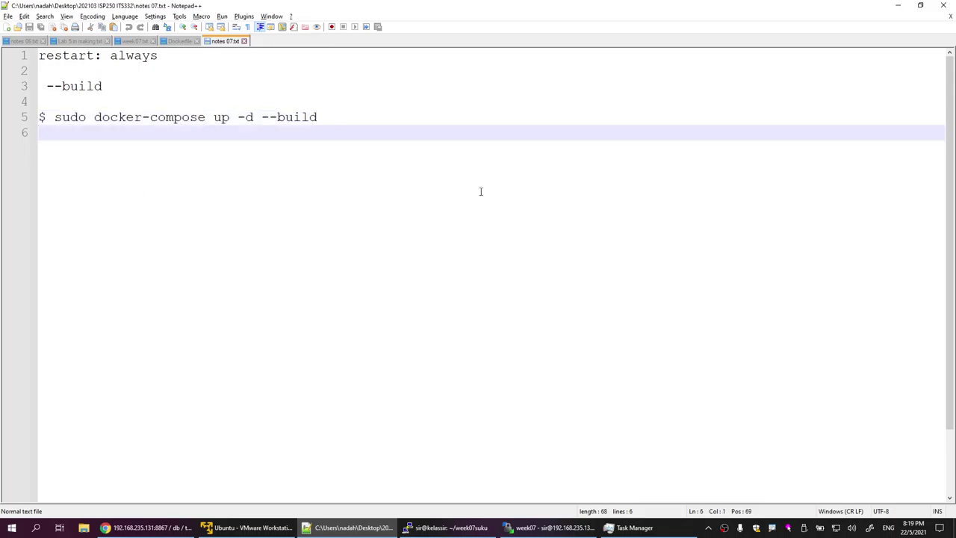
key("Return")
key("Return")
Step: Open docker-compose.yml from the week07suku folder via WinSCP
key("alt+Tab")
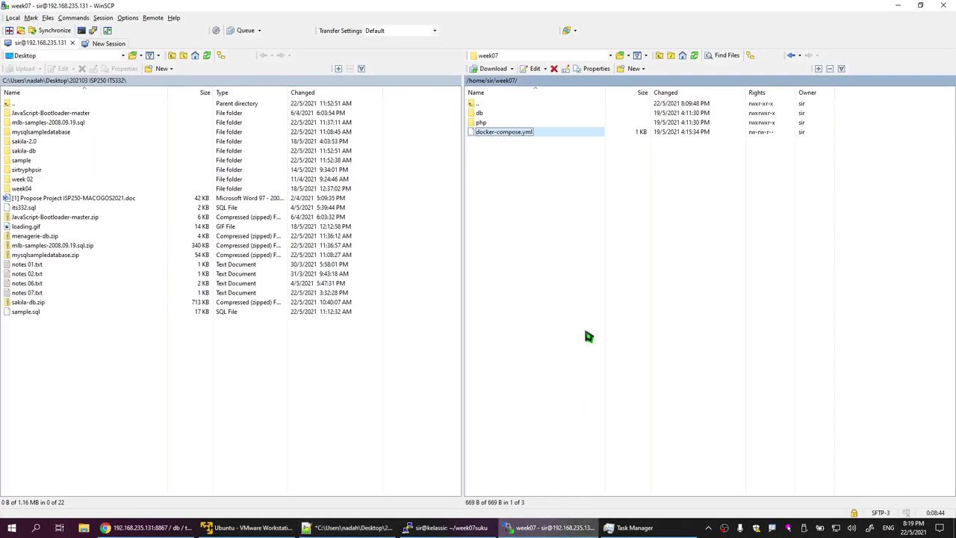
left_click(490, 81)
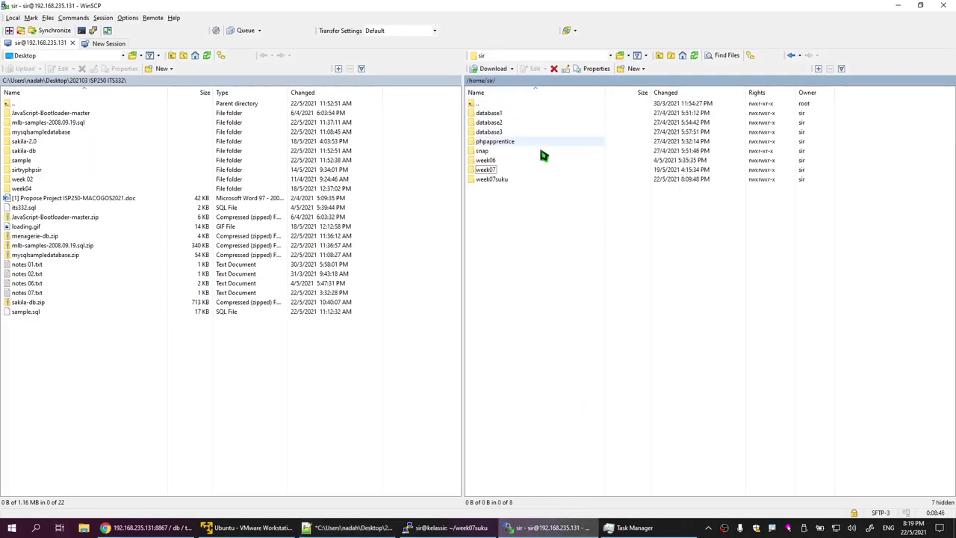
double_click(493, 180)
double_click(513, 133)
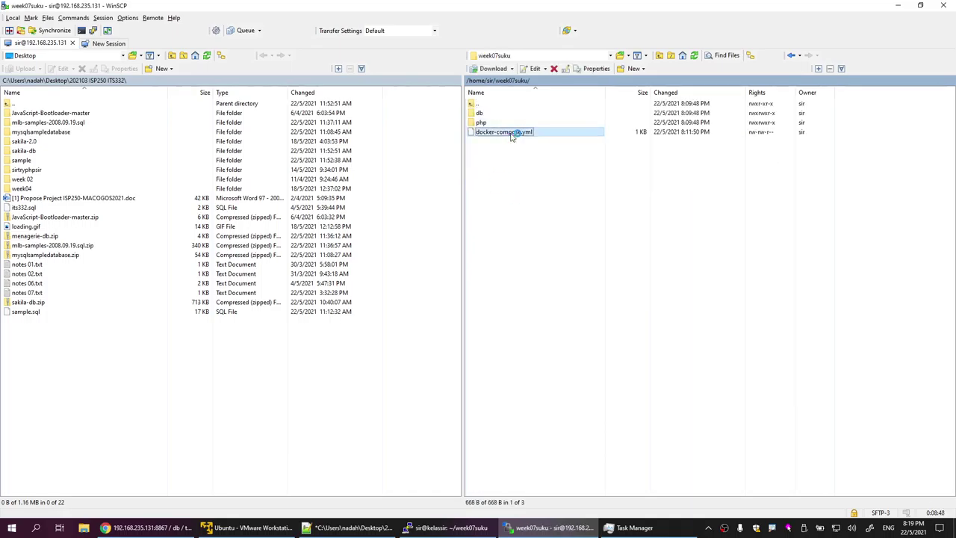
Step: Review the db and pma restart settings, then close the file and minimize Notepad++
scroll(335, 332, "down", 7)
scroll(342, 344, "up", 4)
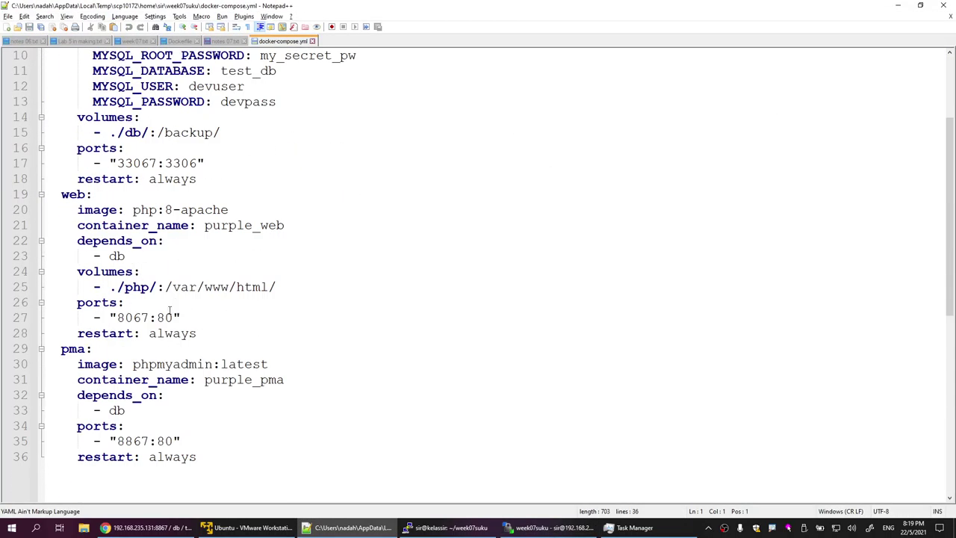
scroll(145, 162, "up", 3)
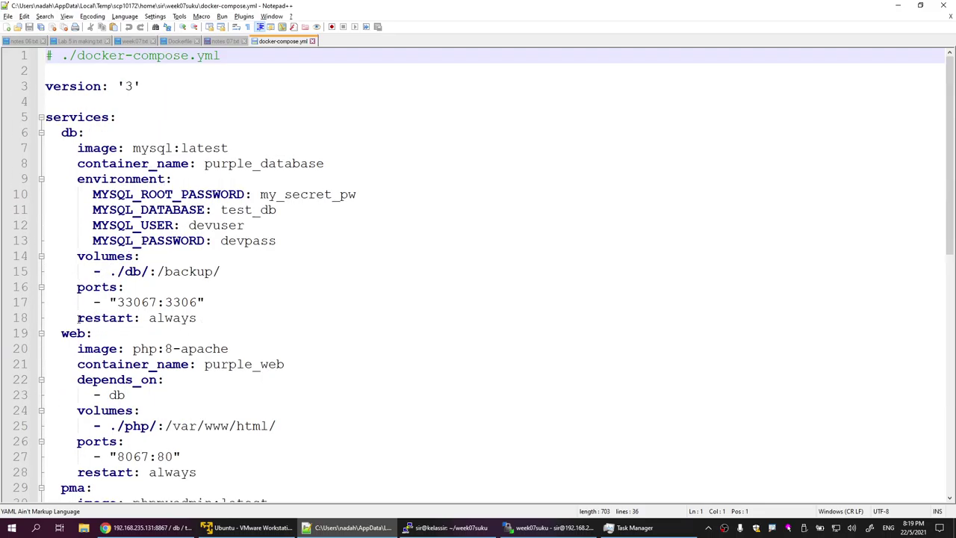
left_click_drag(78, 318, 197, 318)
left_click_drag(78, 472, 197, 473)
scroll(206, 449, "down", 5)
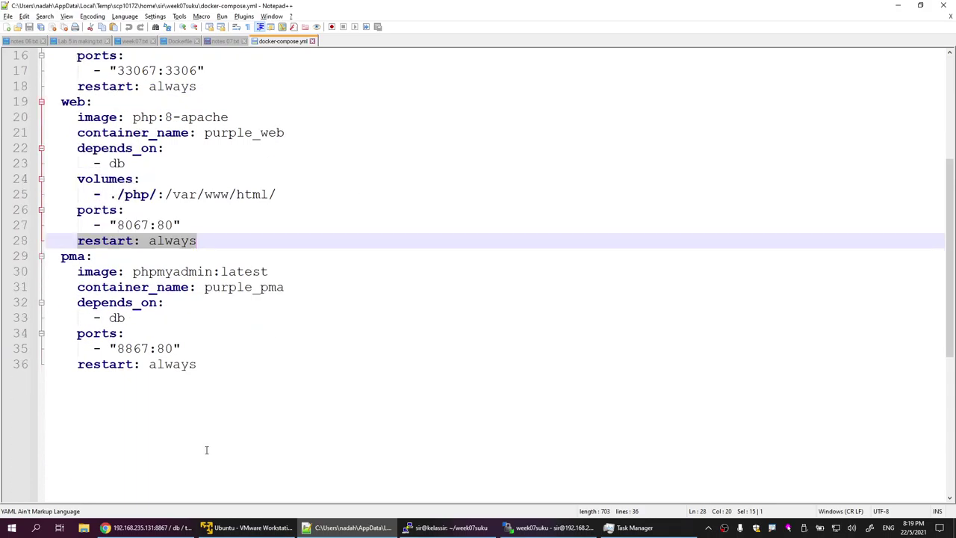
left_click_drag(86, 365, 198, 365)
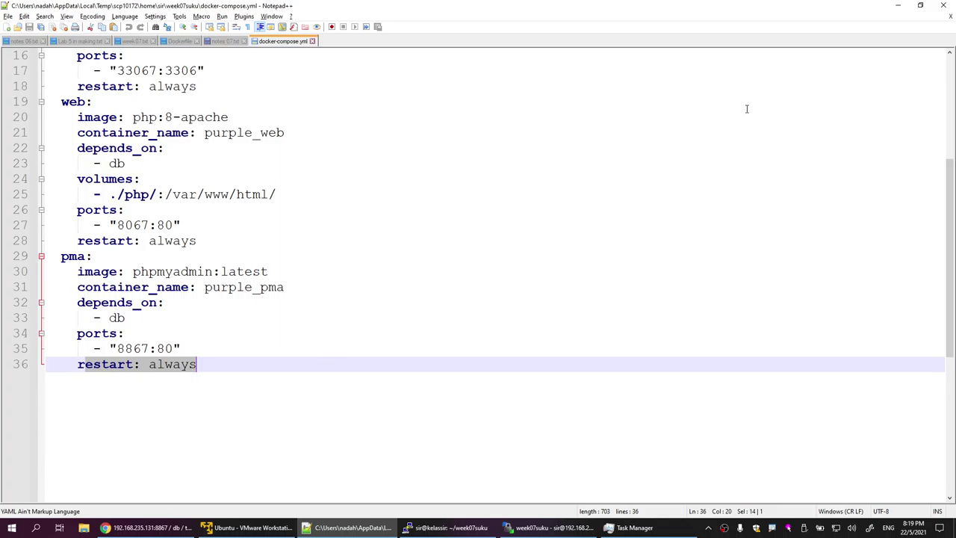
left_click(312, 42)
left_click(902, 5)
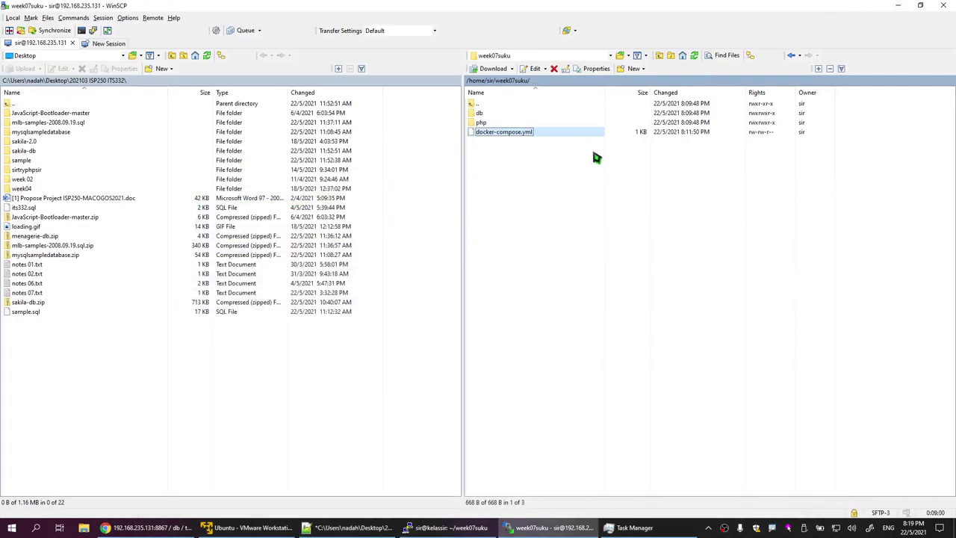
left_click(446, 527)
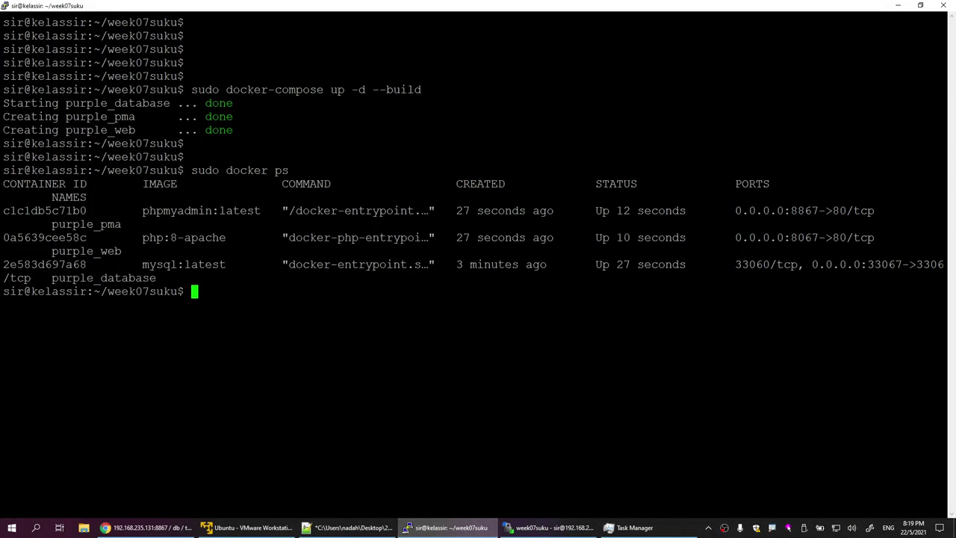
left_click_drag(192, 89, 419, 90)
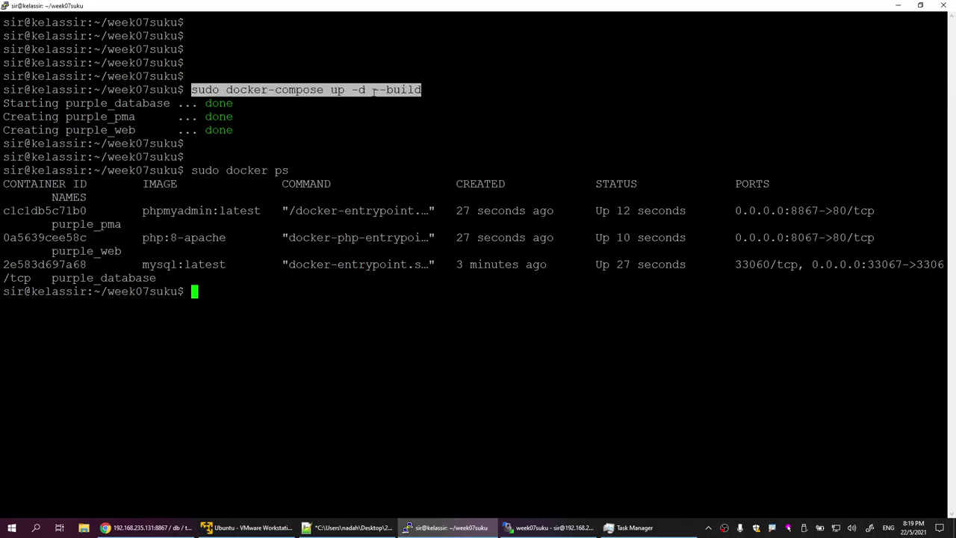
left_click(896, 6)
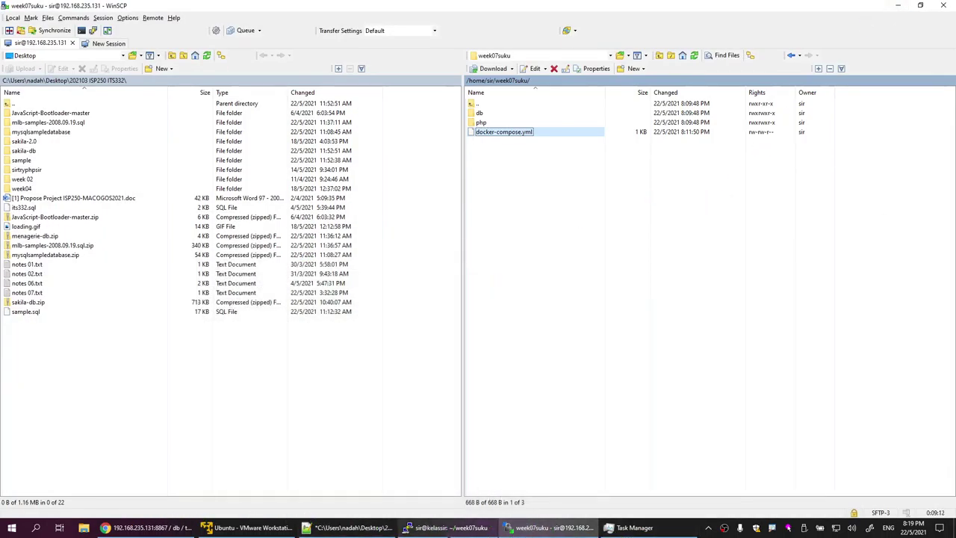
Step: Note 'Dockerfile' on line 7 of notes 07.txt in Notepad++, then bring WinSCP back to the front
left_click(351, 527)
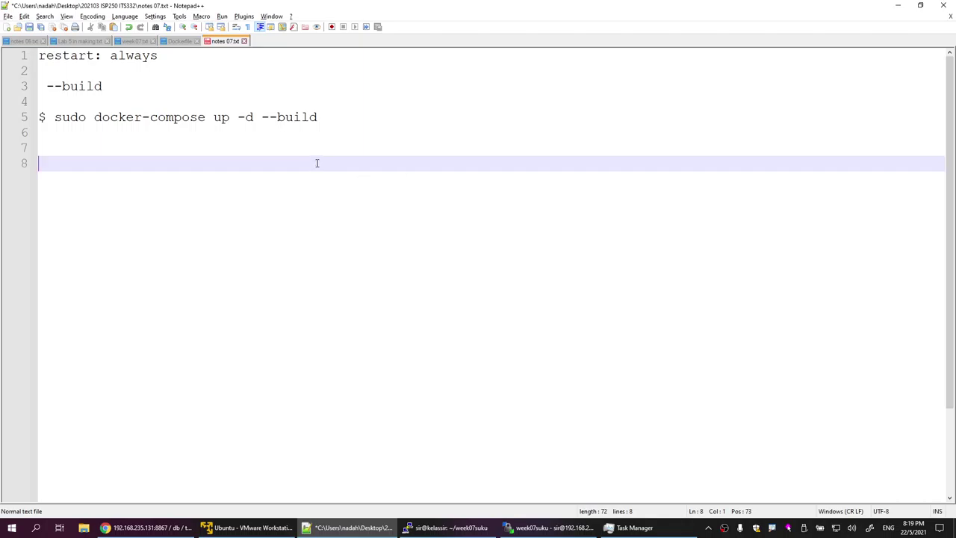
key("BackSpace")
type("D")
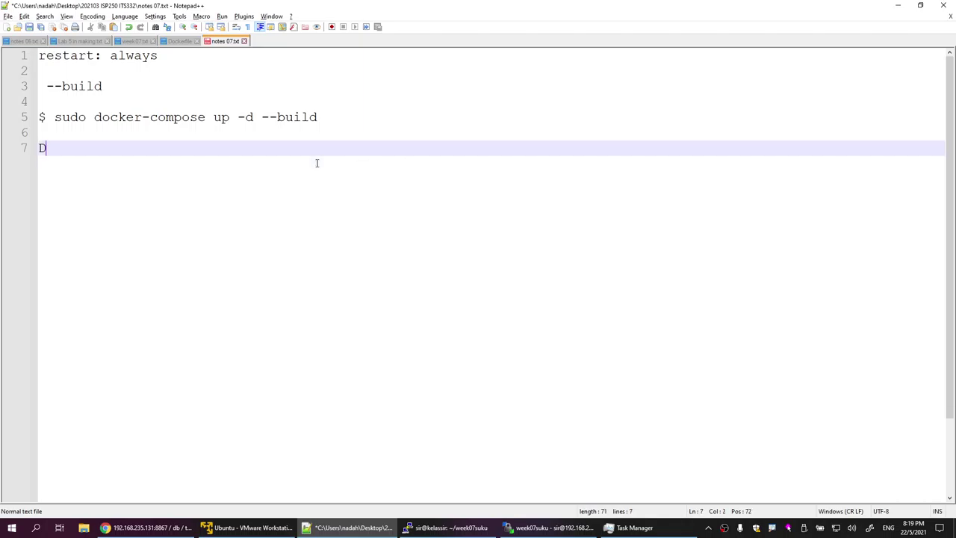
type("ockerfile")
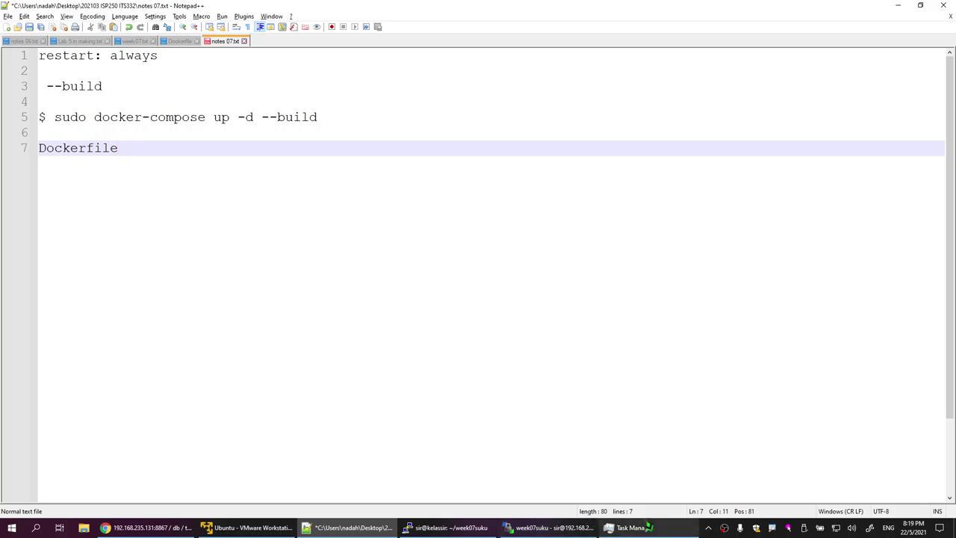
left_click(541, 528)
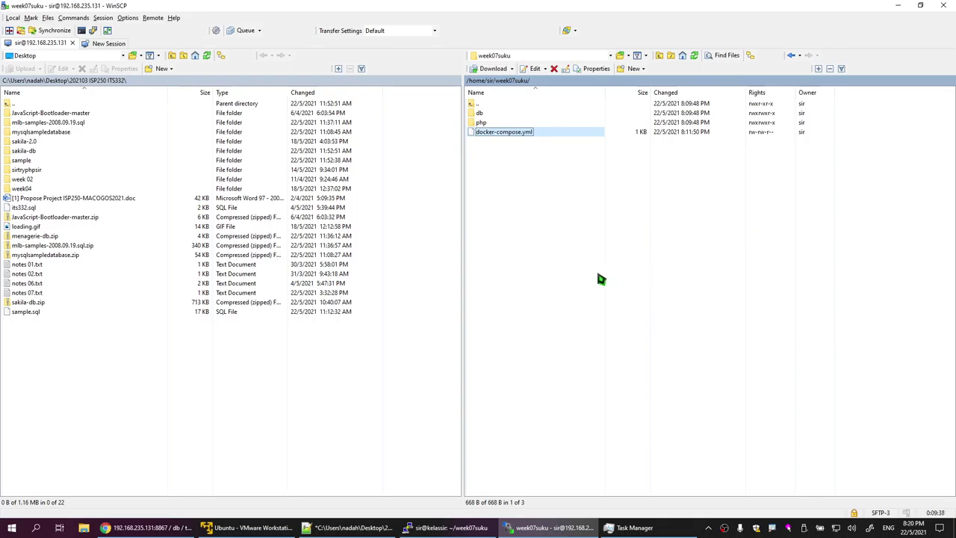
Step: Clear the PuTTY terminal and list the running containers with sudo docker ps
left_click(448, 528)
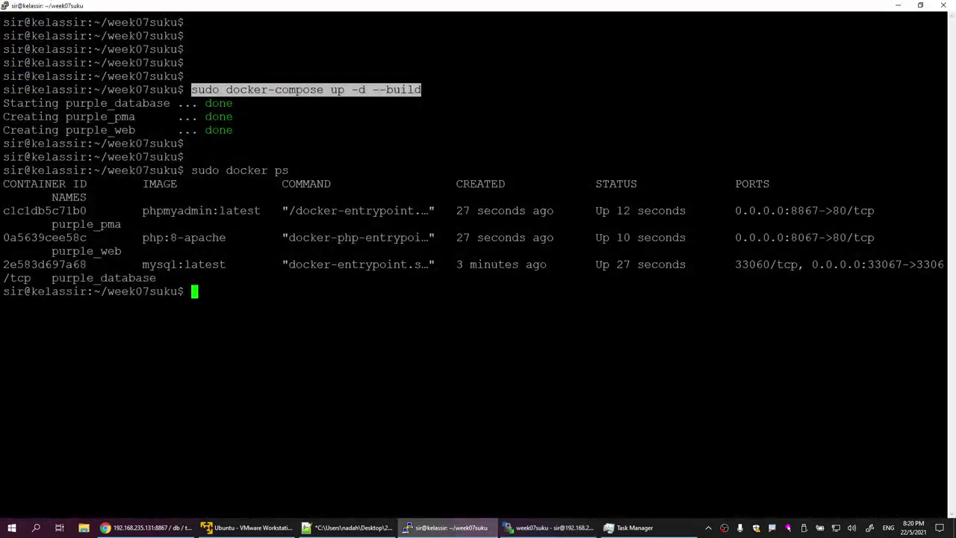
type("clera")
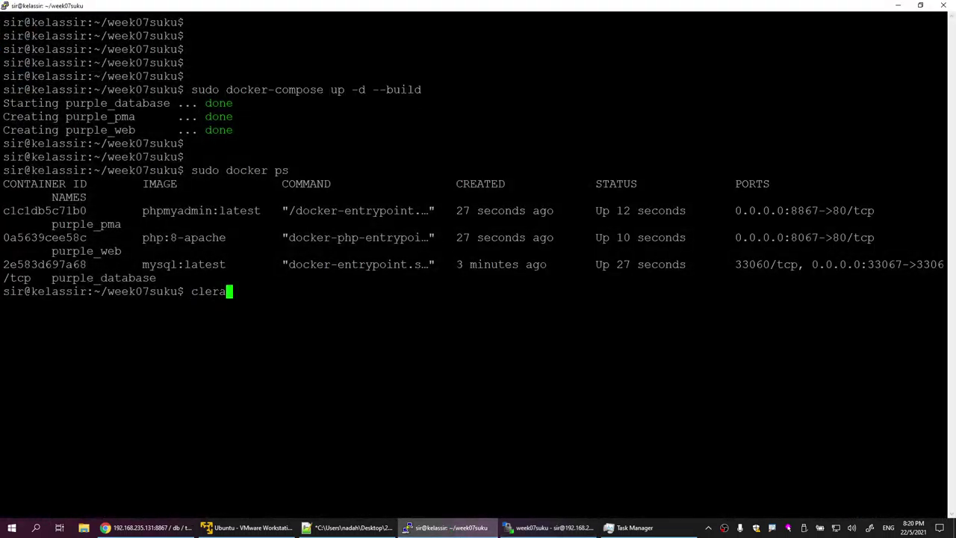
key("BackSpace")
key("BackSpace")
type("ar")
key("Return")
key("Return")
key("Return")
key("Return")
key("Return")
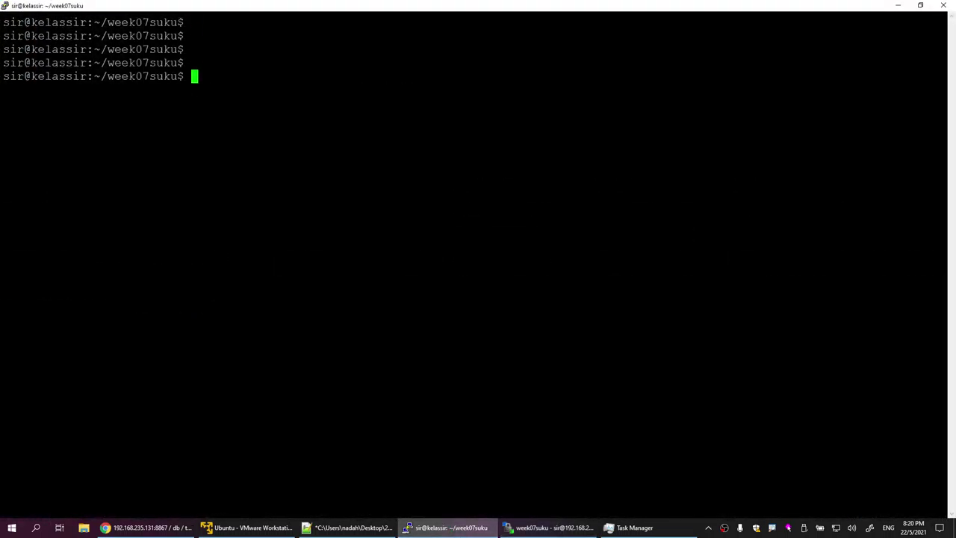
type("sudo docker ")
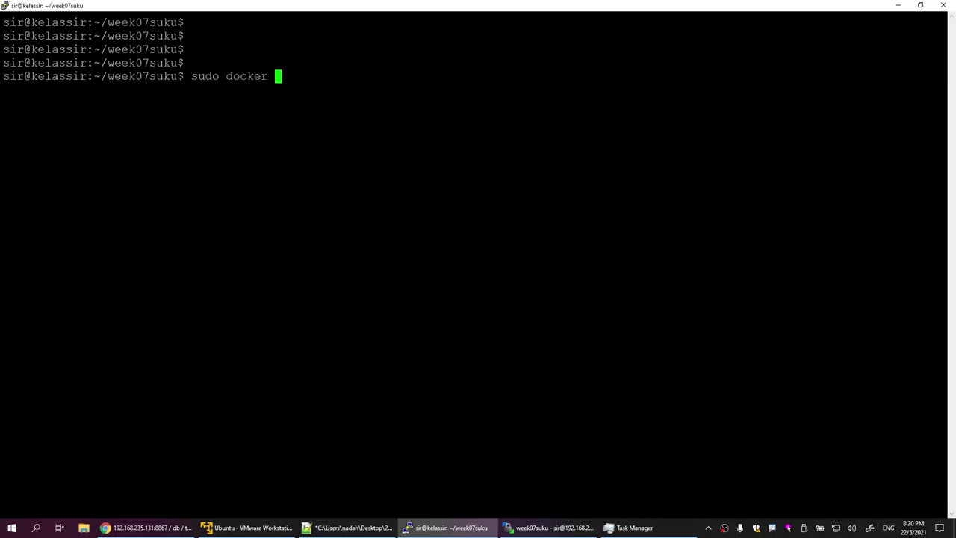
type("ps")
key("Return")
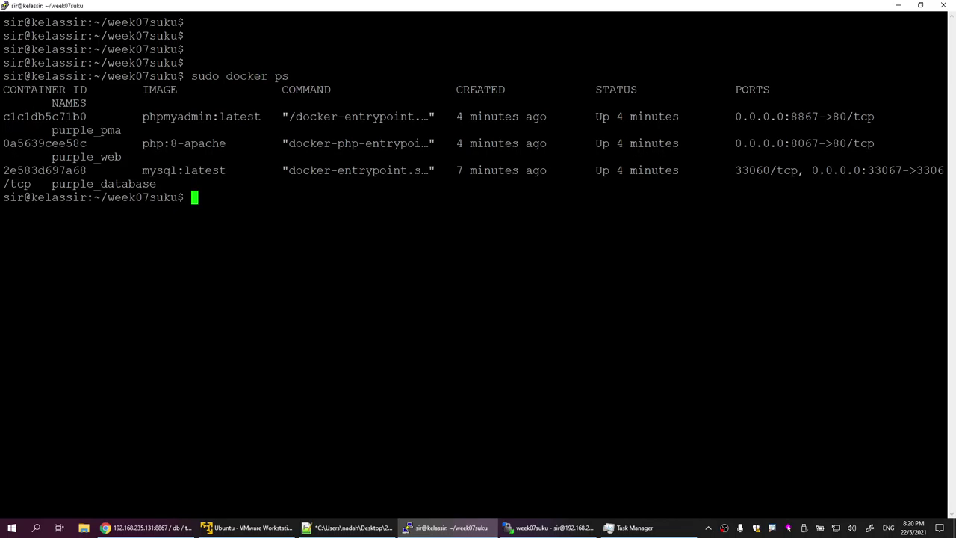
left_click_drag(50, 130, 124, 139)
key("Return")
key("Return")
key("Return")
Step: List the local Docker images and mark the phpmyadmin, mysql and php 8-apache rows
type("sudo docker images")
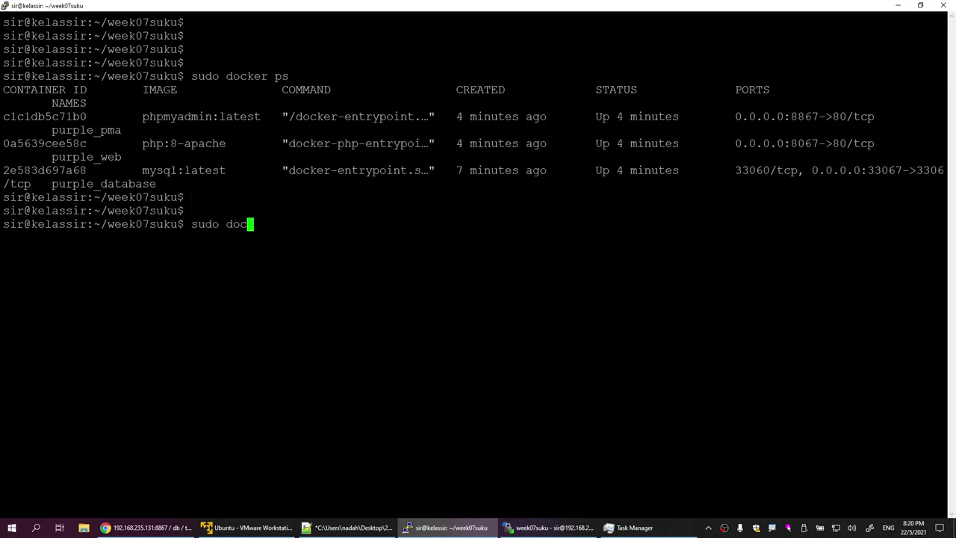
key("Return")
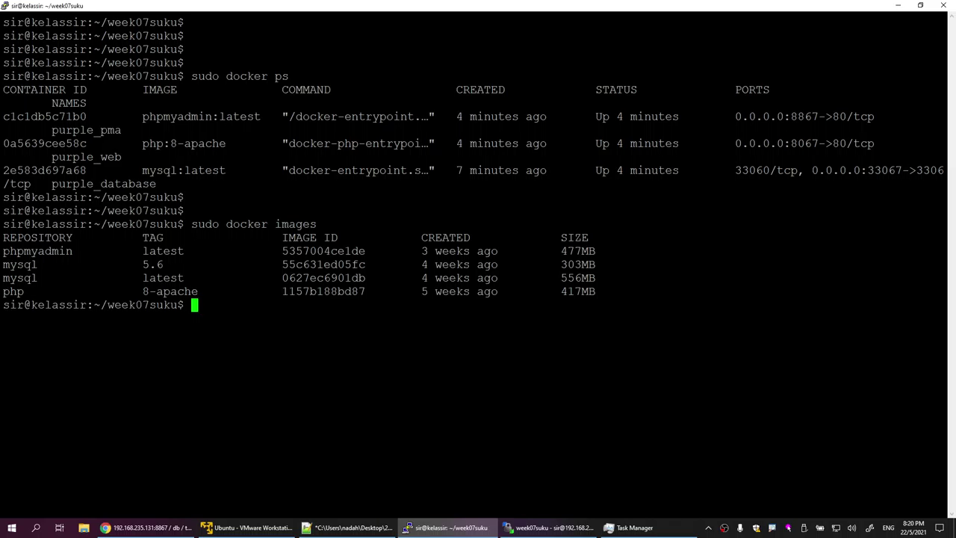
left_click_drag(3, 251, 183, 252)
left_click_drag(3, 265, 173, 265)
right_click(173, 264)
left_click_drag(3, 278, 219, 278)
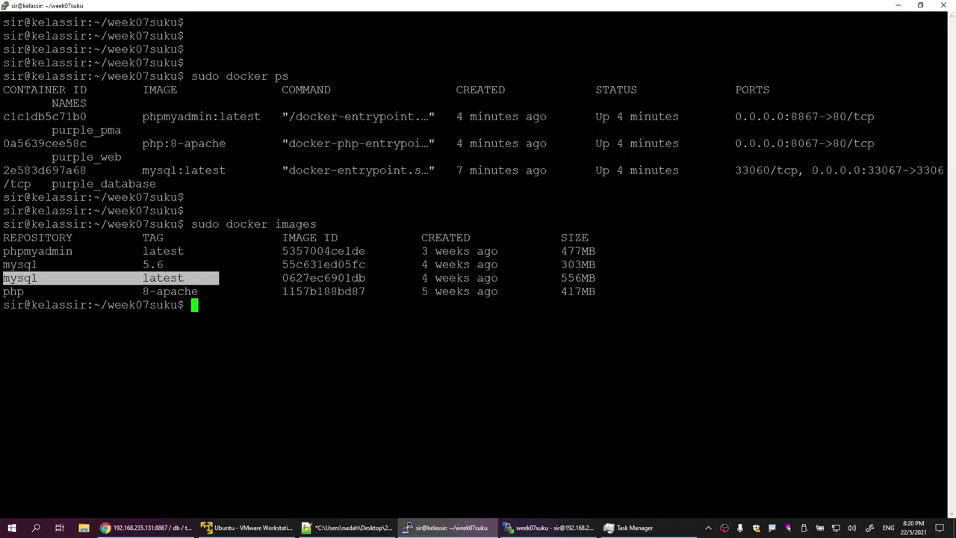
left_click_drag(3, 291, 202, 292)
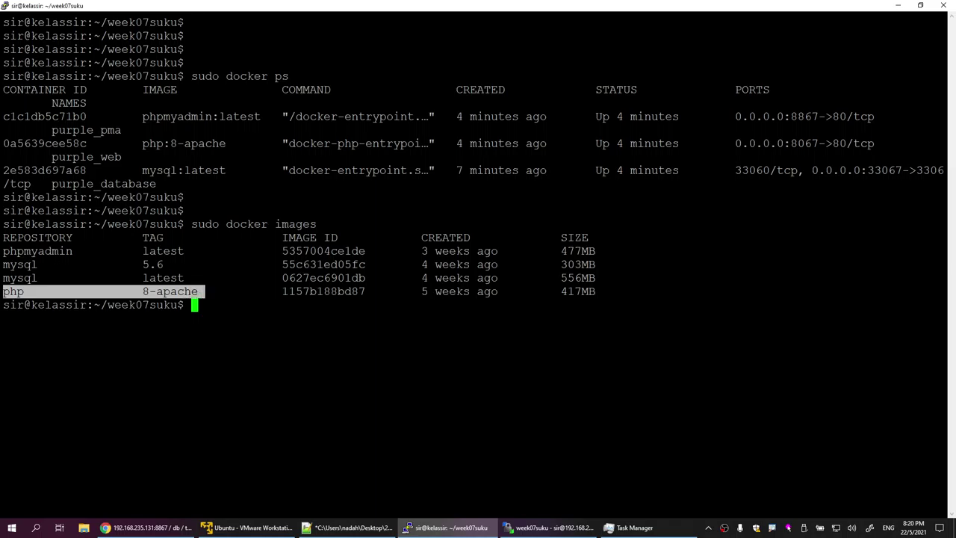
right_click(202, 291)
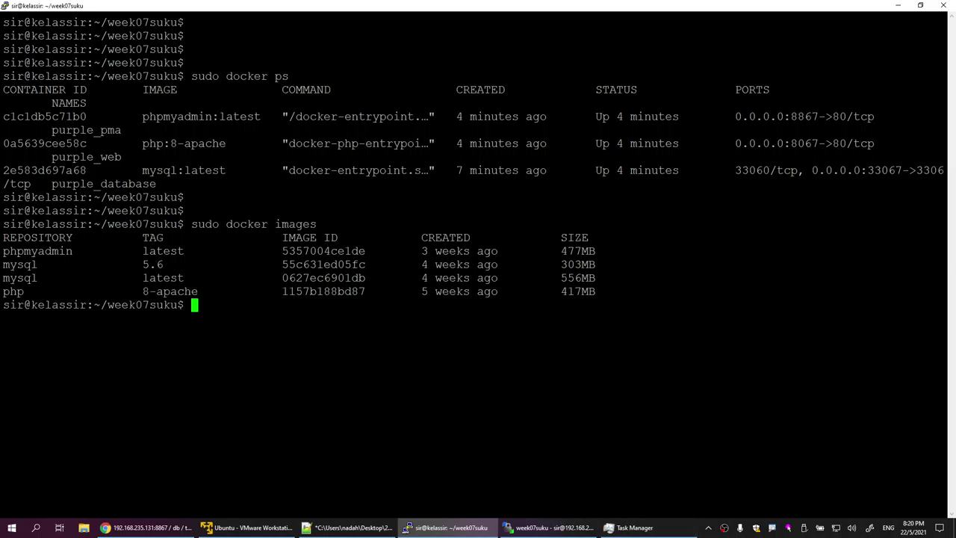
left_click(549, 527)
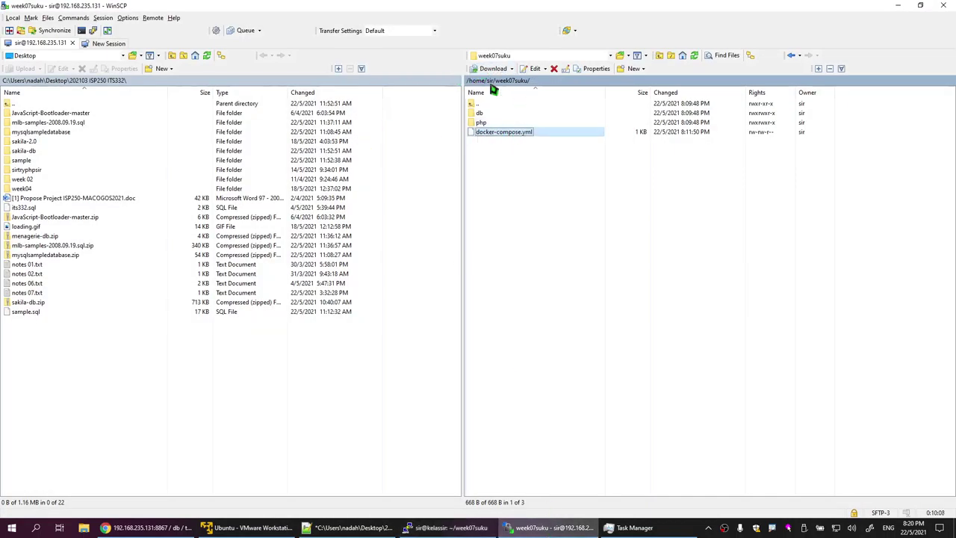
Step: Add a 'build: ./' line under the db service in docker-compose.yml
double_click(497, 138)
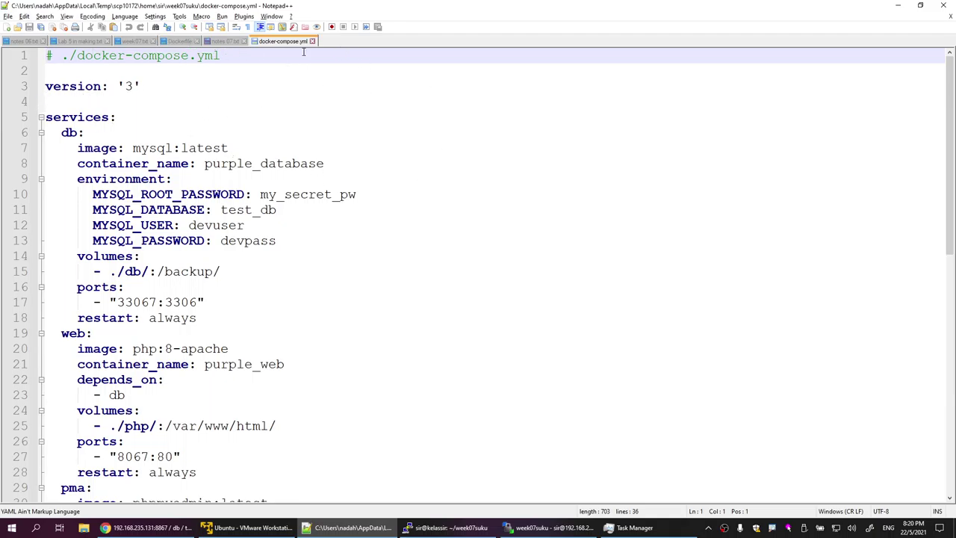
left_click(101, 131)
key("Return")
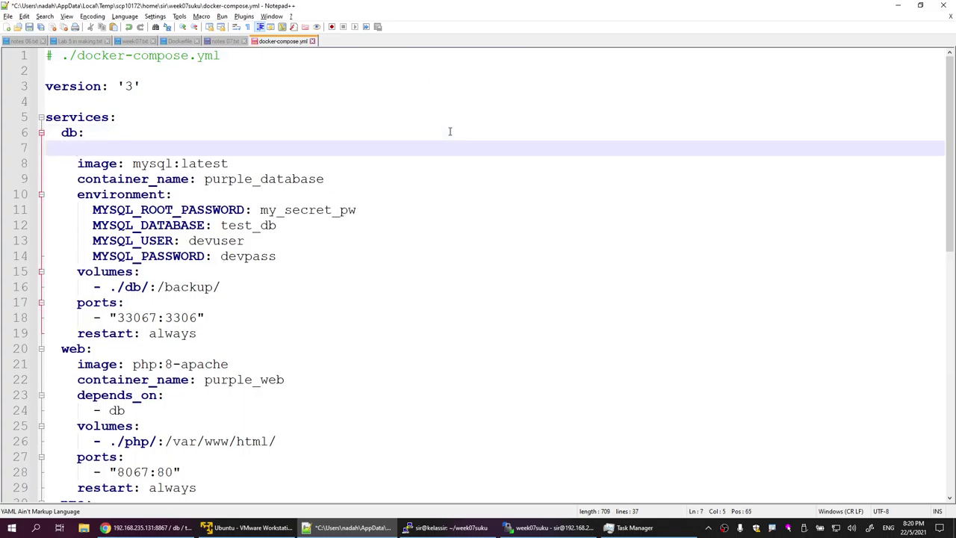
type("build: ./")
Step: Back in WinSCP, select the remote db folder in week07suku
left_click(549, 528)
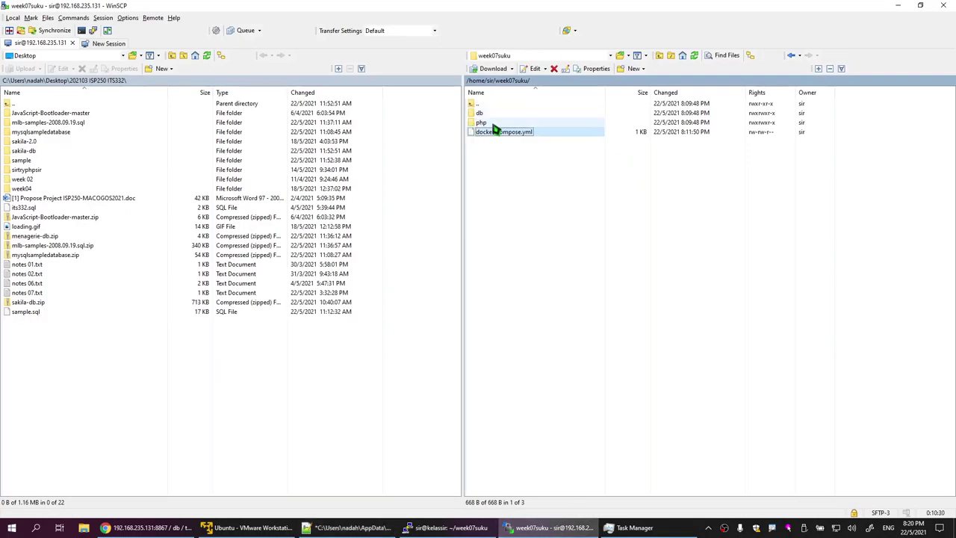
left_click(492, 124)
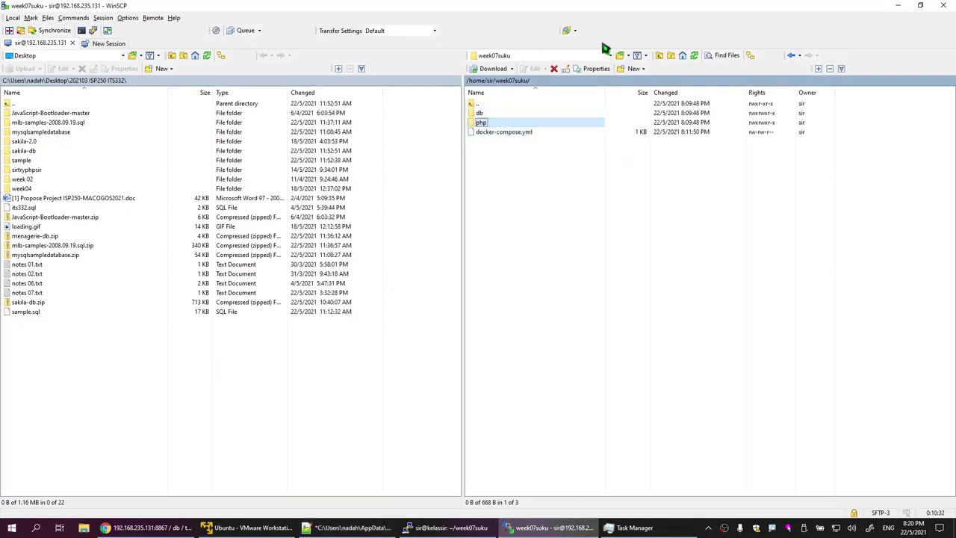
left_click(898, 5)
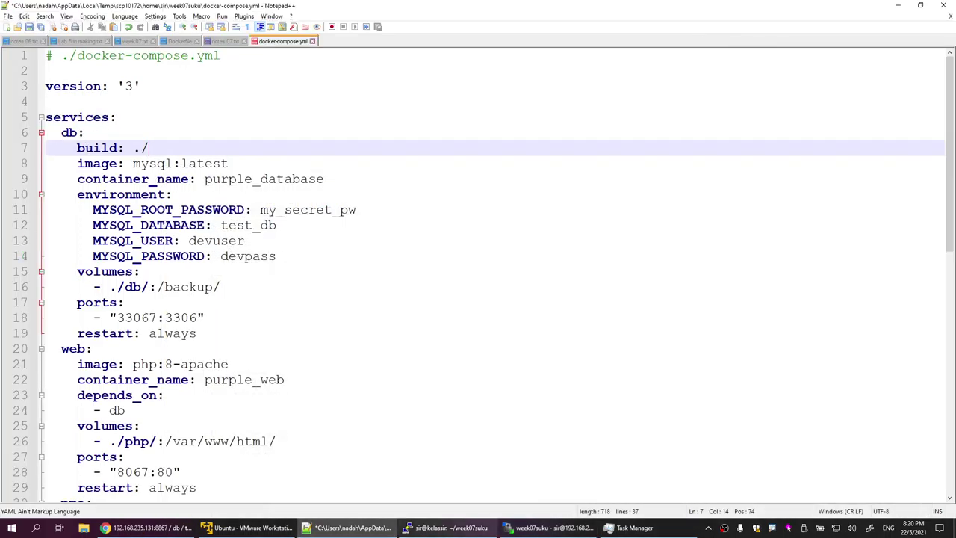
left_click(550, 527)
left_click(482, 113)
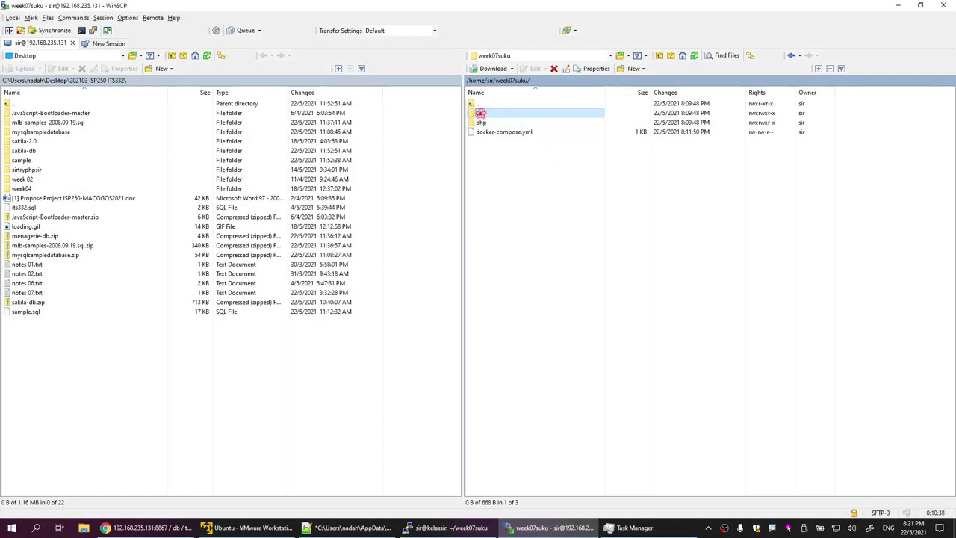
Step: Inside the remote db folder, create a new empty file named 'Dockerfile' and open it
double_click(482, 113)
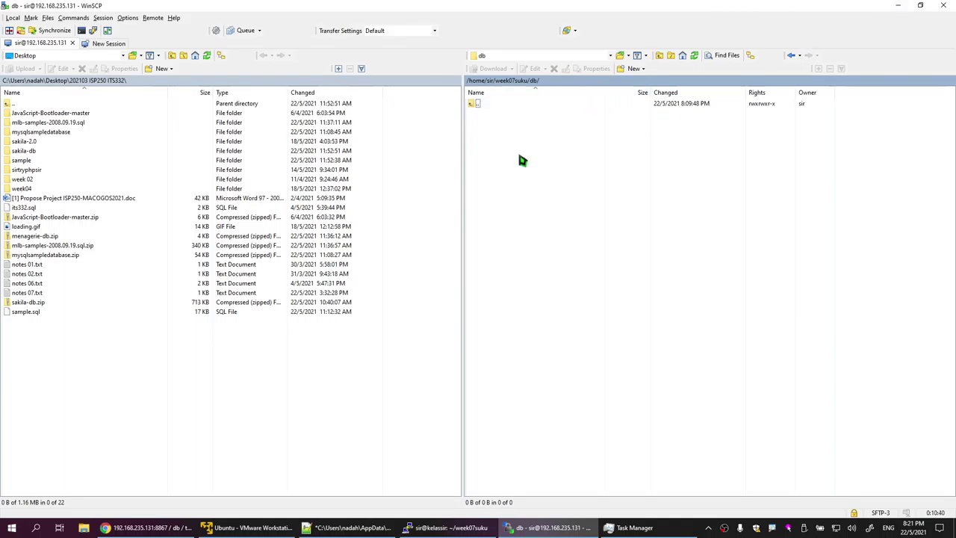
right_click(565, 166)
mouse_move(623, 228)
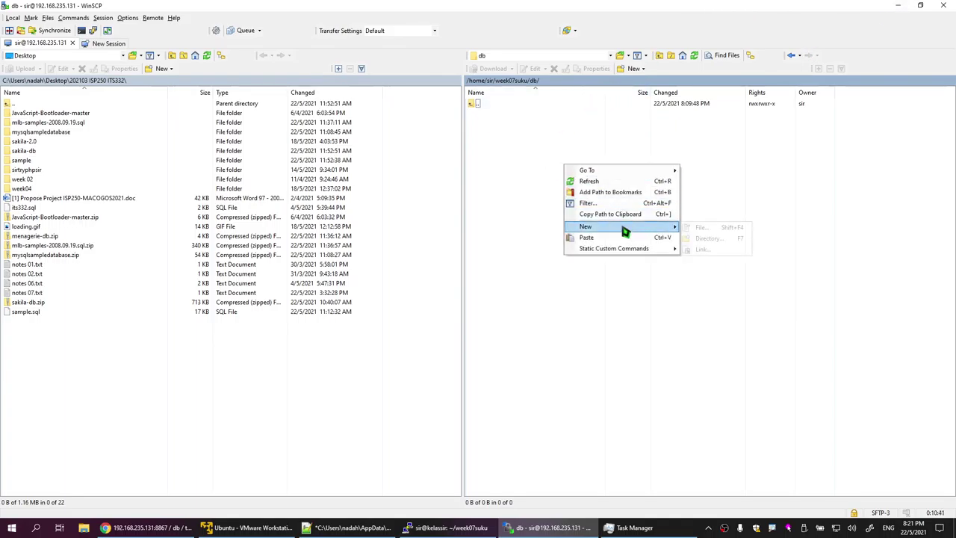
left_click(720, 229)
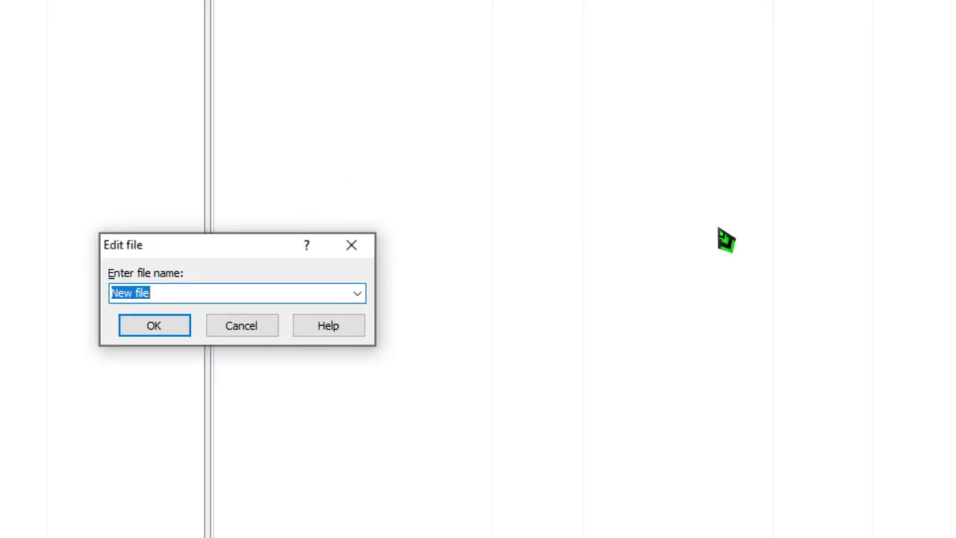
type("Dockerfile")
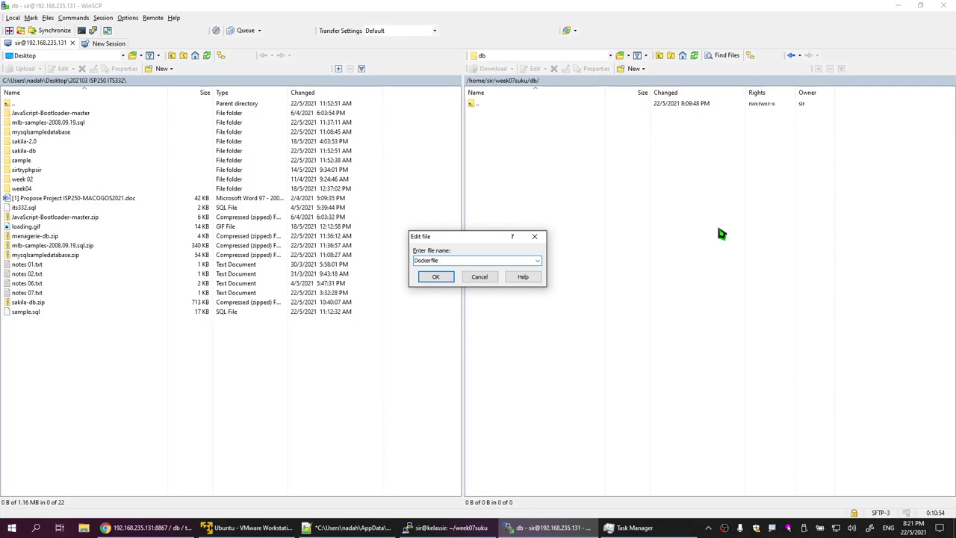
left_click(436, 277)
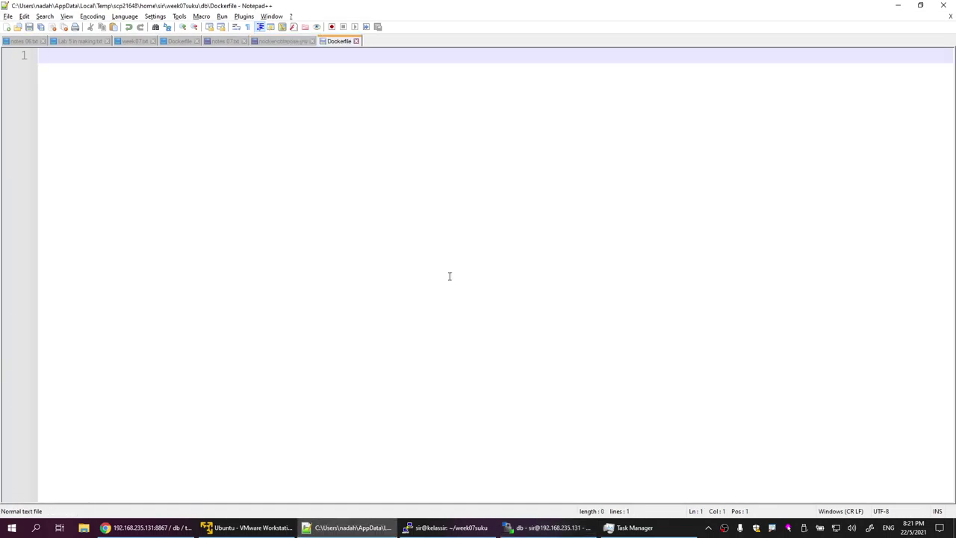
Step: In docker-compose.yml, set the db build to ./db and its volume to ./db/backup:/backup/
left_click(284, 43)
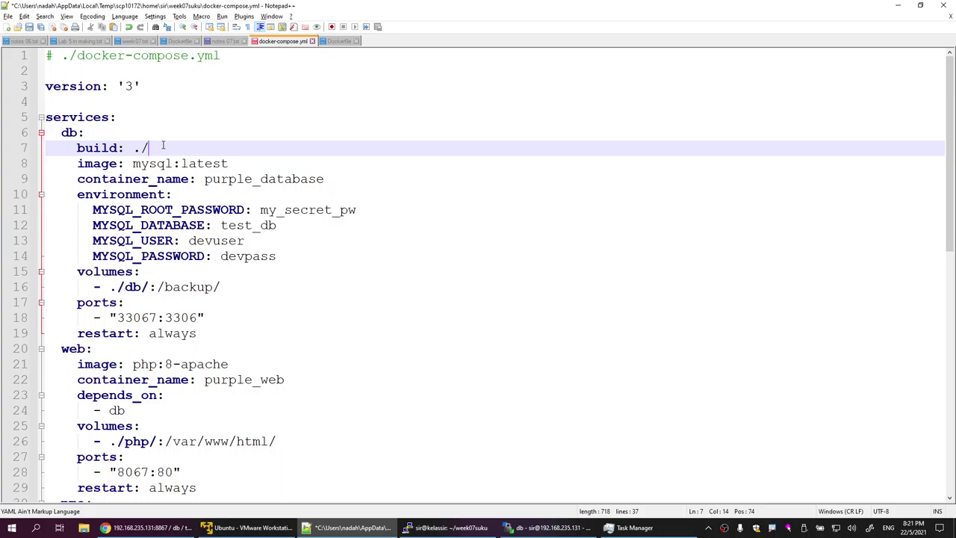
type("db")
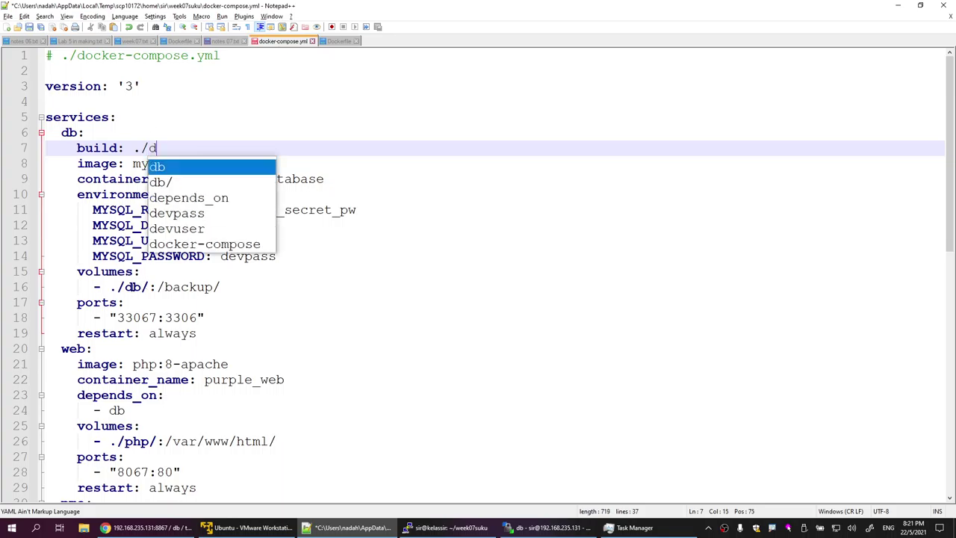
left_click(321, 303)
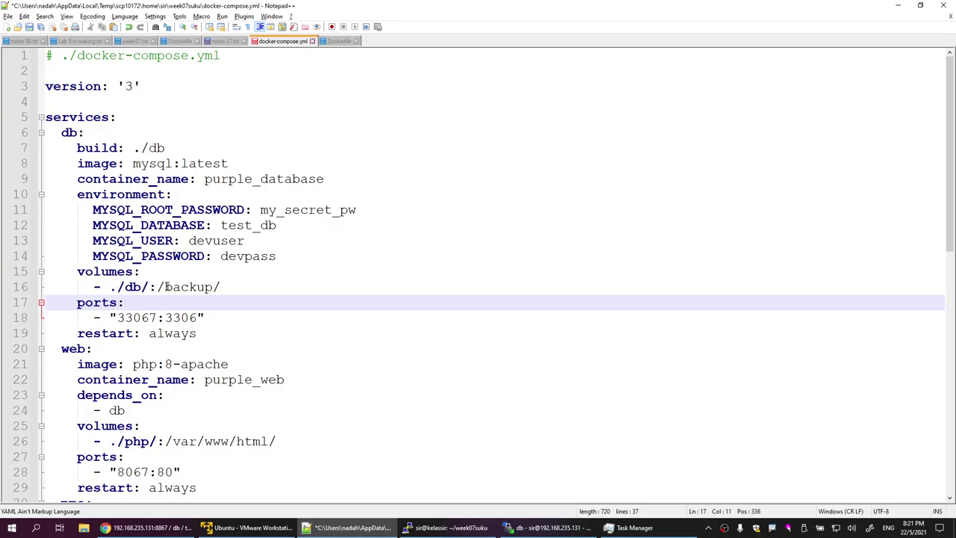
left_click(148, 287)
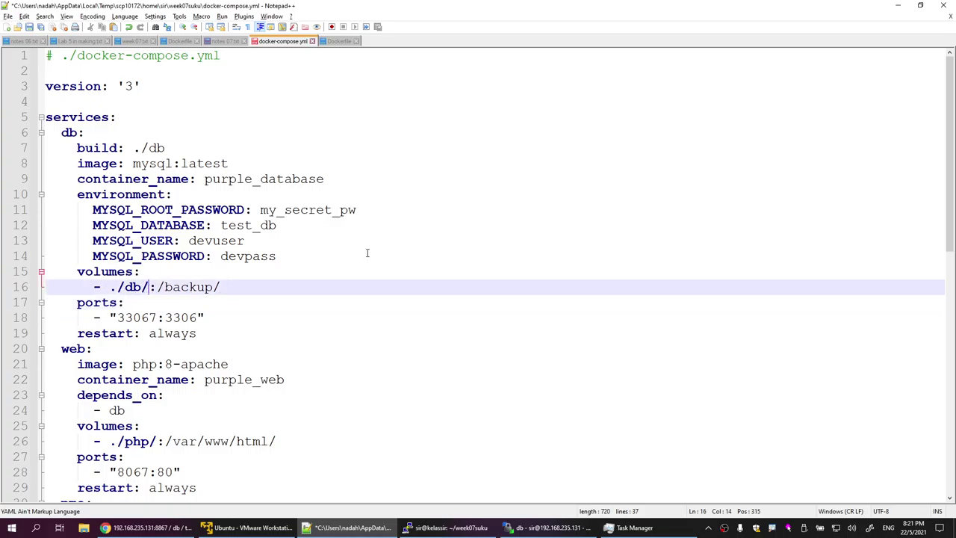
type("backup")
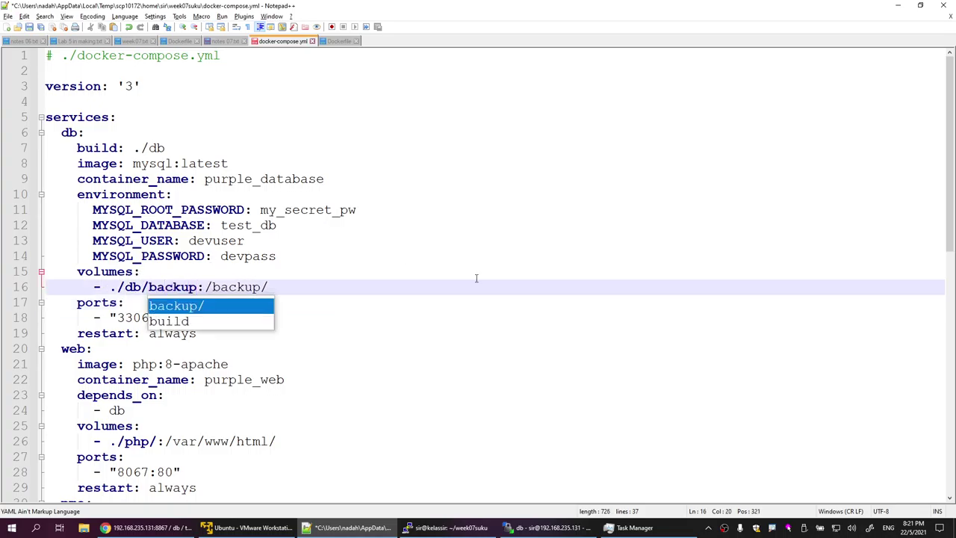
left_click(484, 302)
left_click(576, 523)
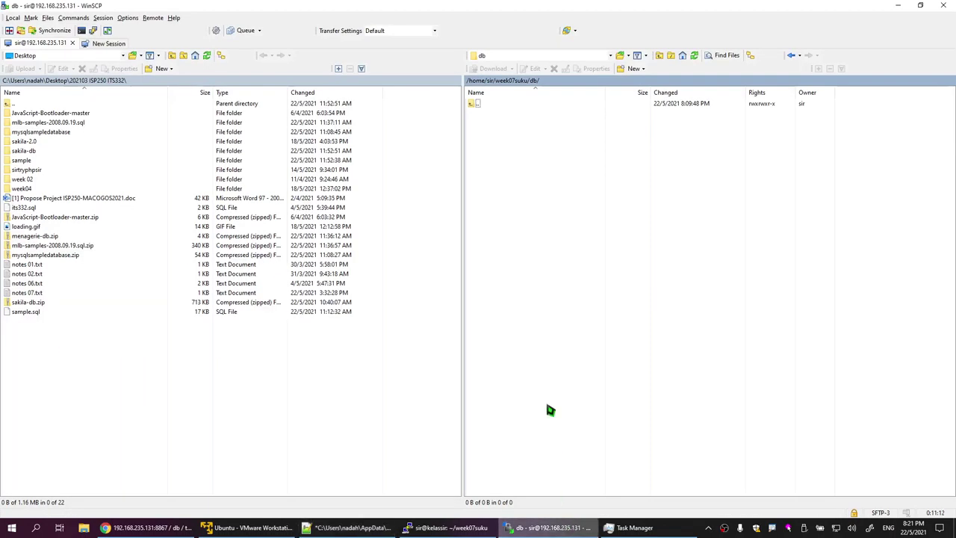
Step: Create a 'backup' folder inside the remote db folder, then minimize WinSCP
right_click(521, 174)
mouse_move(578, 233)
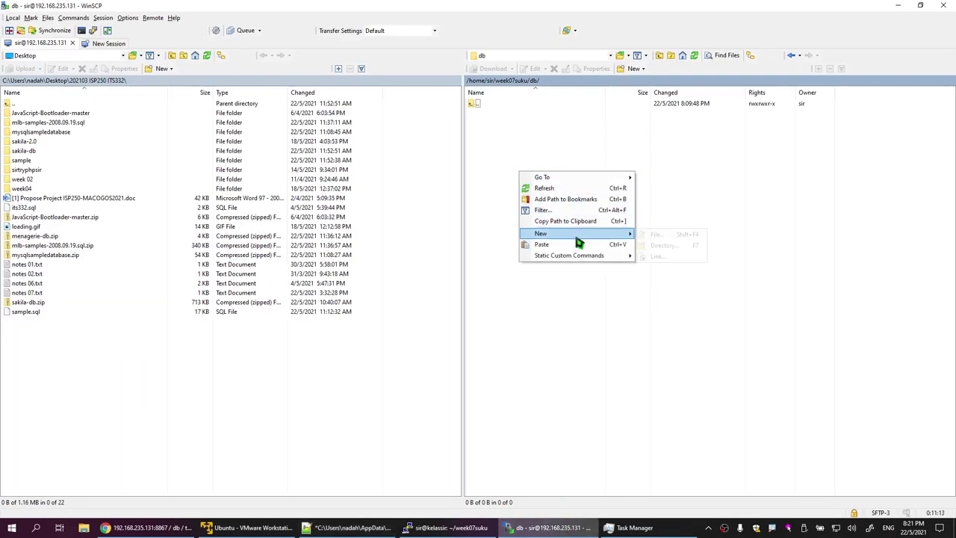
left_click(695, 246)
type("backup")
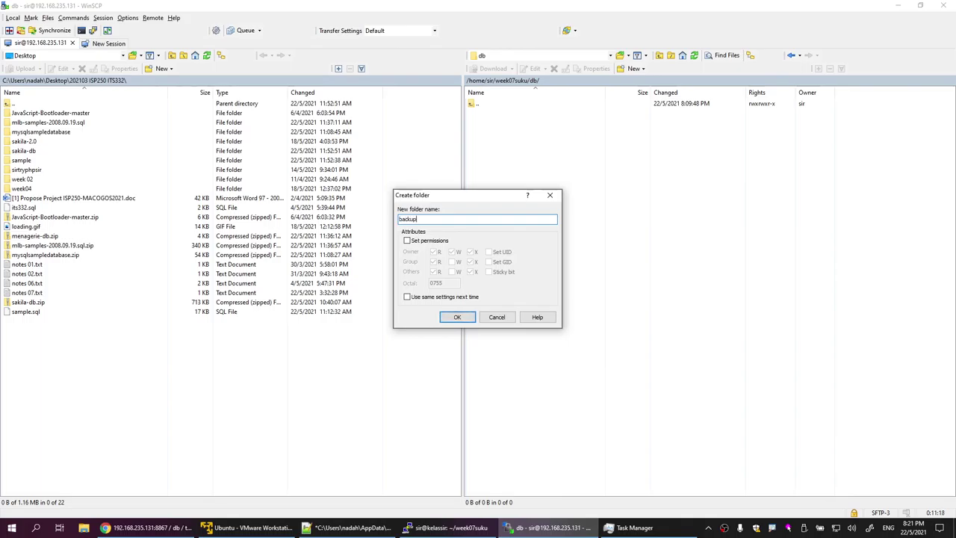
left_click(472, 317)
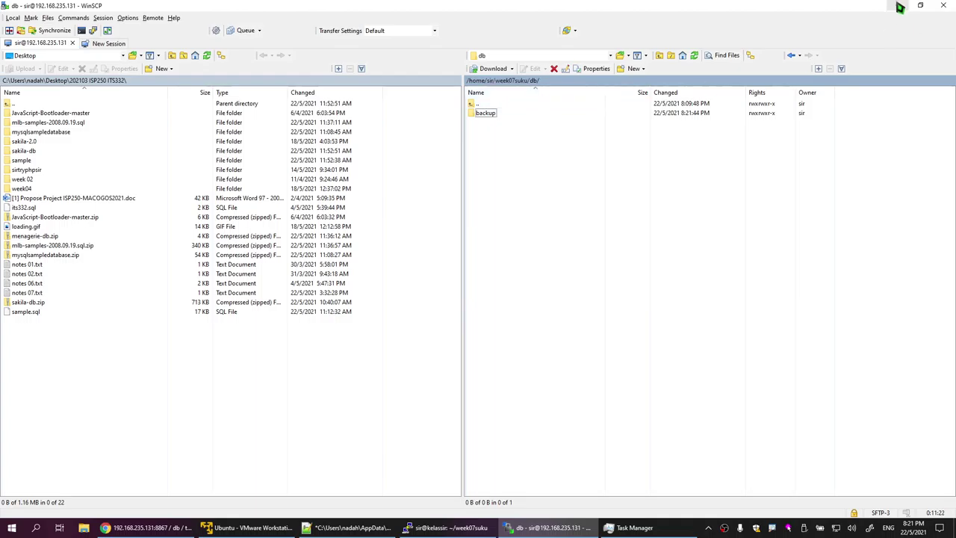
left_click(897, 6)
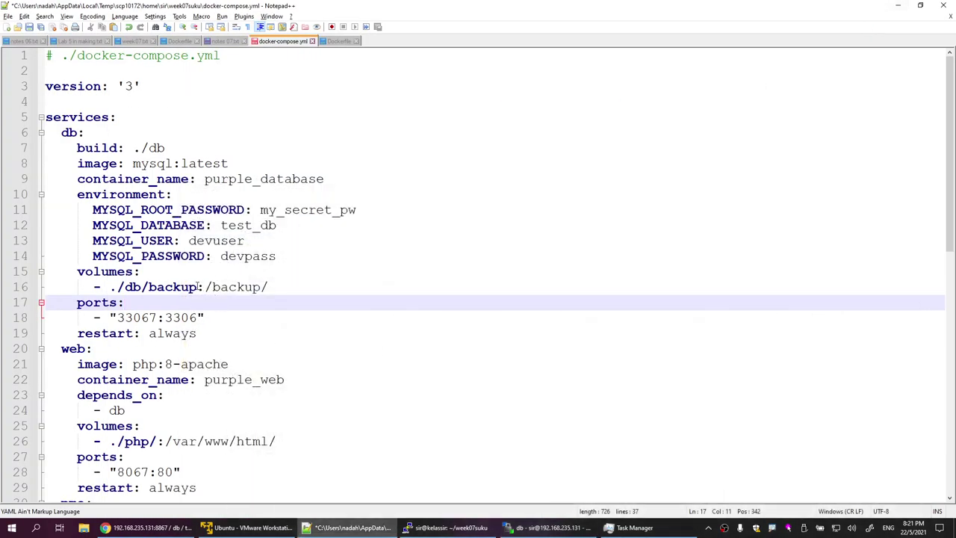
left_click_drag(118, 286, 148, 287)
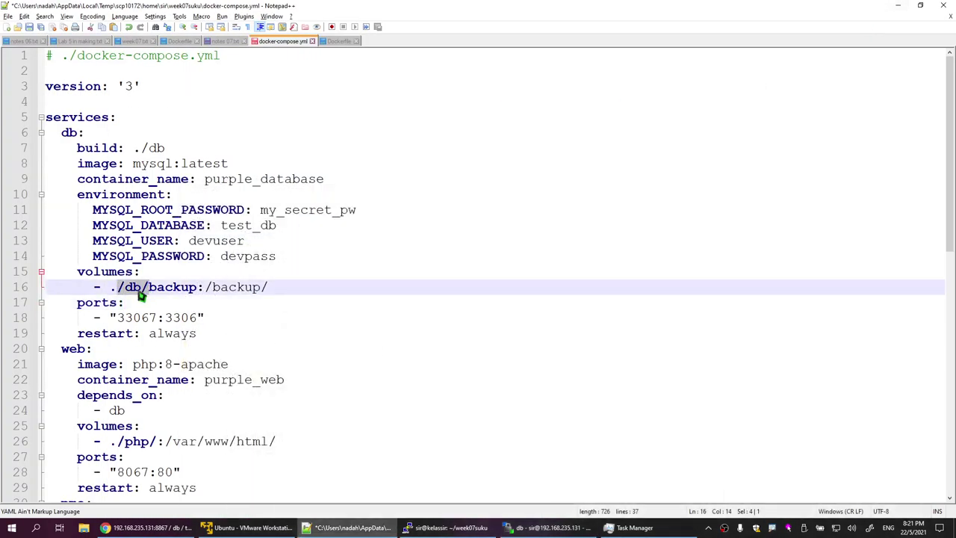
left_click_drag(134, 148, 164, 148)
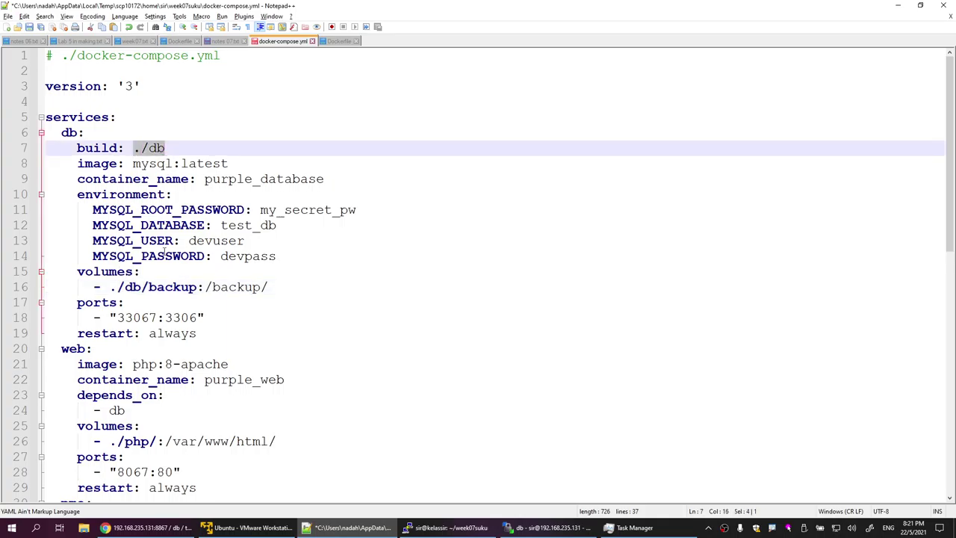
left_click_drag(149, 286, 261, 287)
left_click(243, 287)
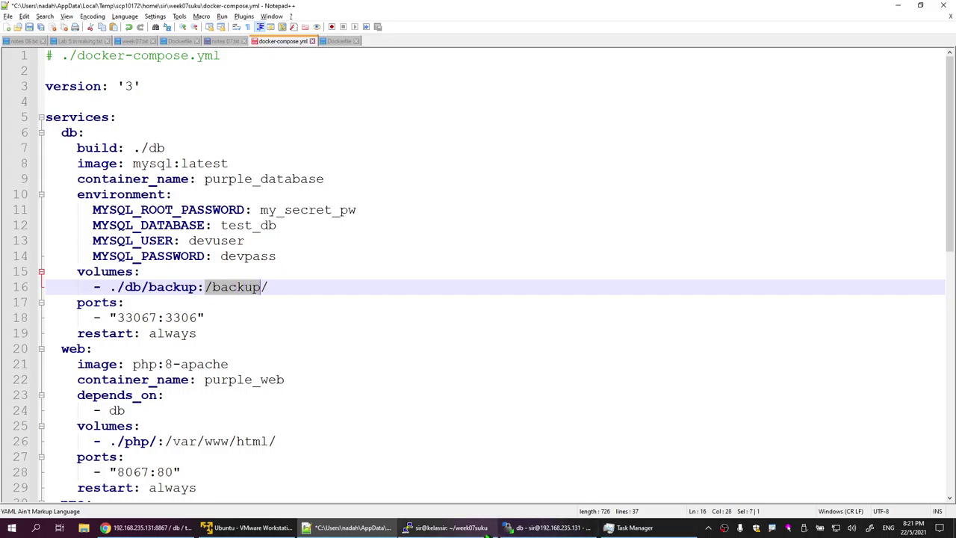
left_click(559, 523)
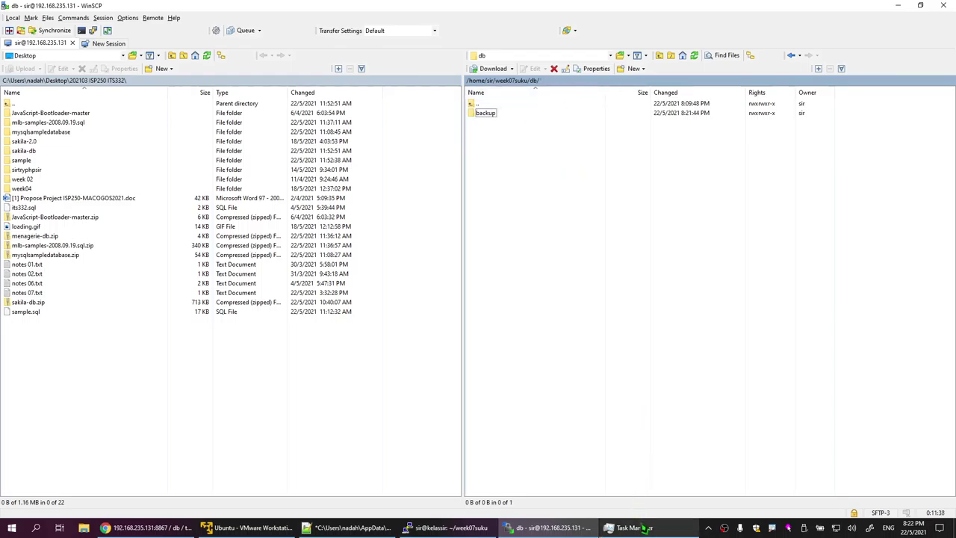
mouse_move(449, 527)
left_click(351, 527)
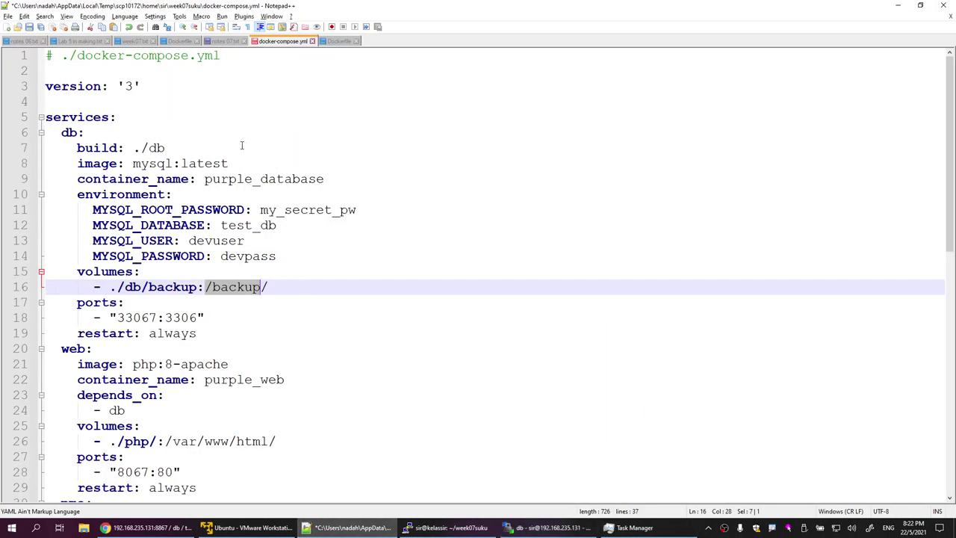
left_click(338, 42)
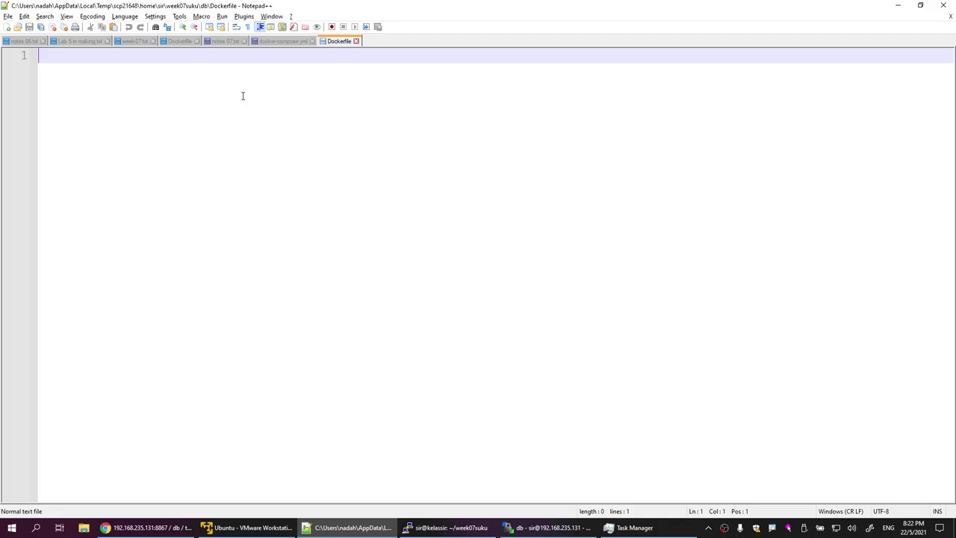
left_click(283, 41)
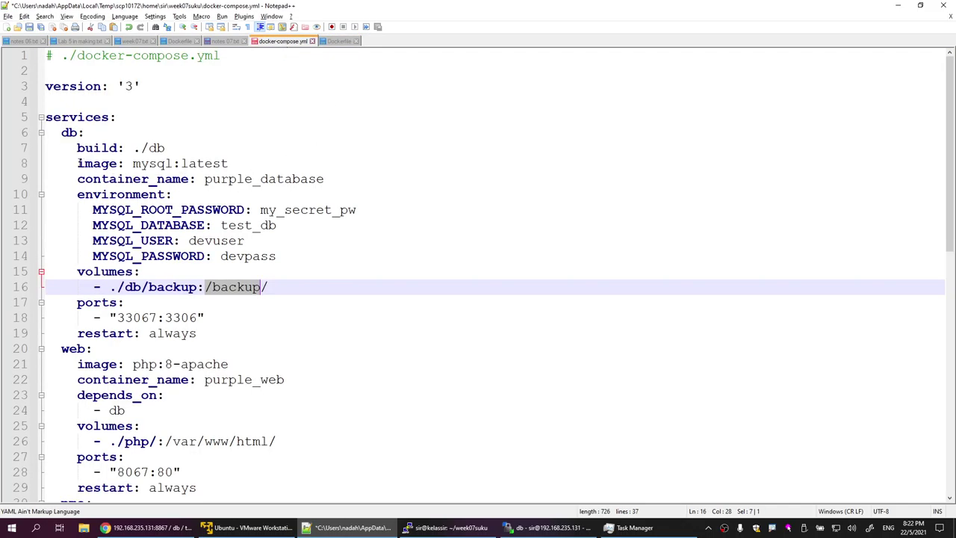
left_click_drag(134, 163, 230, 163)
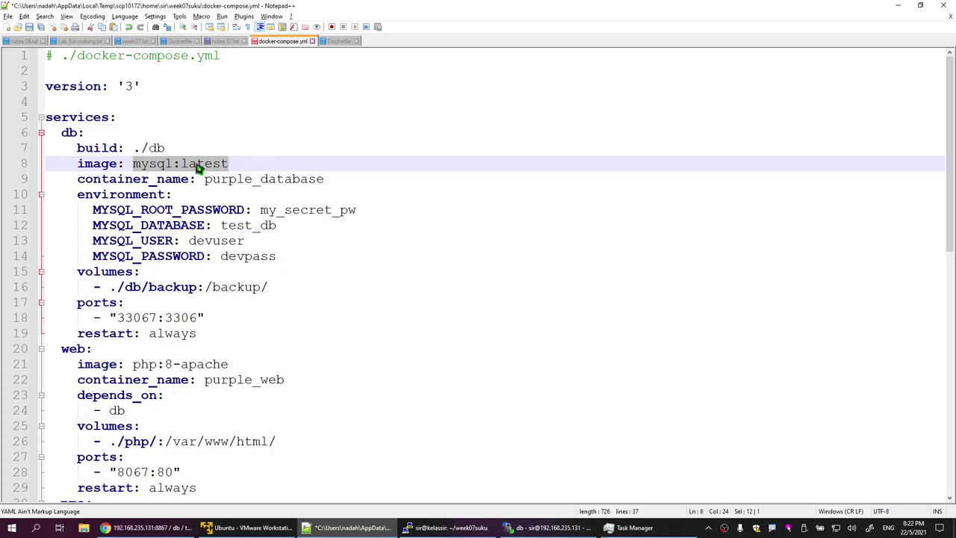
right_click(196, 165)
Step: Write 'FROM mysql:latest' as the first line of the db Dockerfile
left_click(236, 182)
left_click(340, 41)
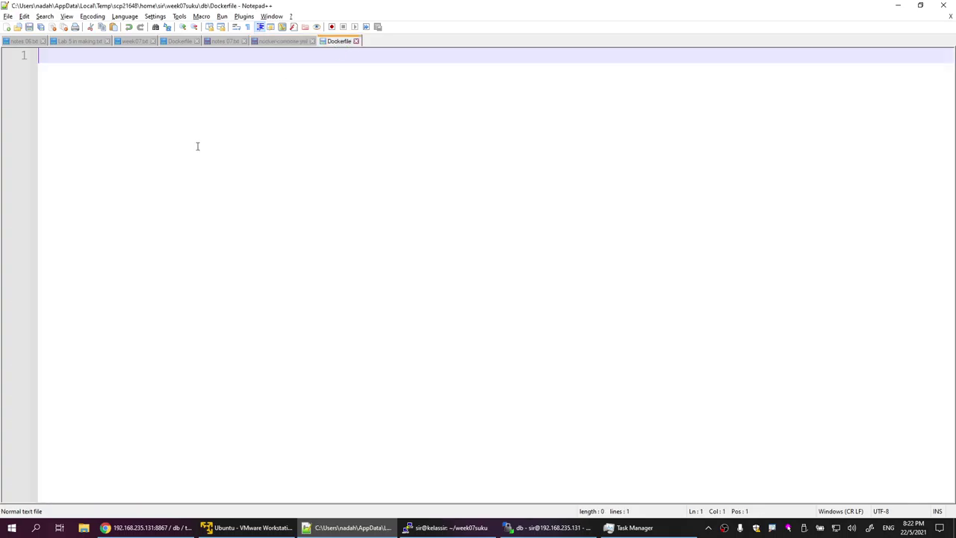
type("FROM")
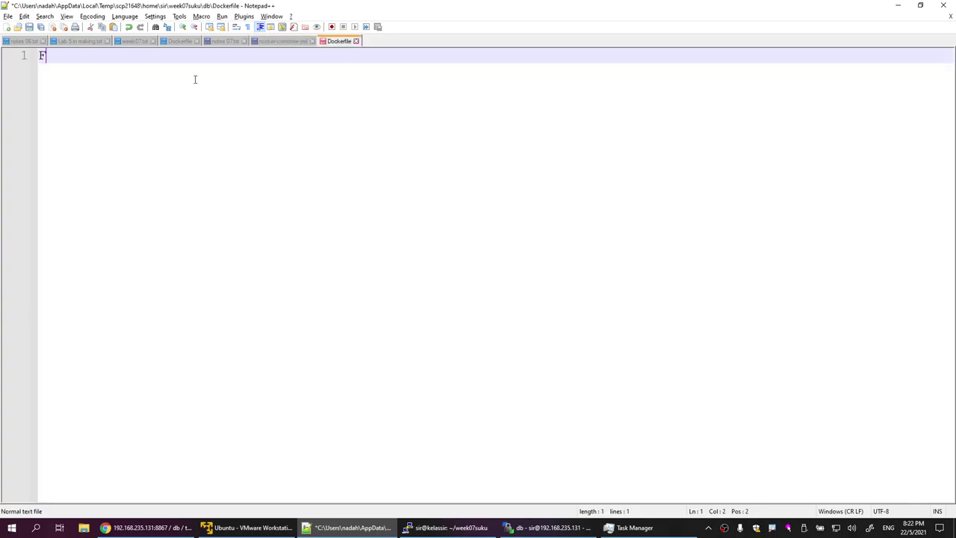
right_click(195, 79)
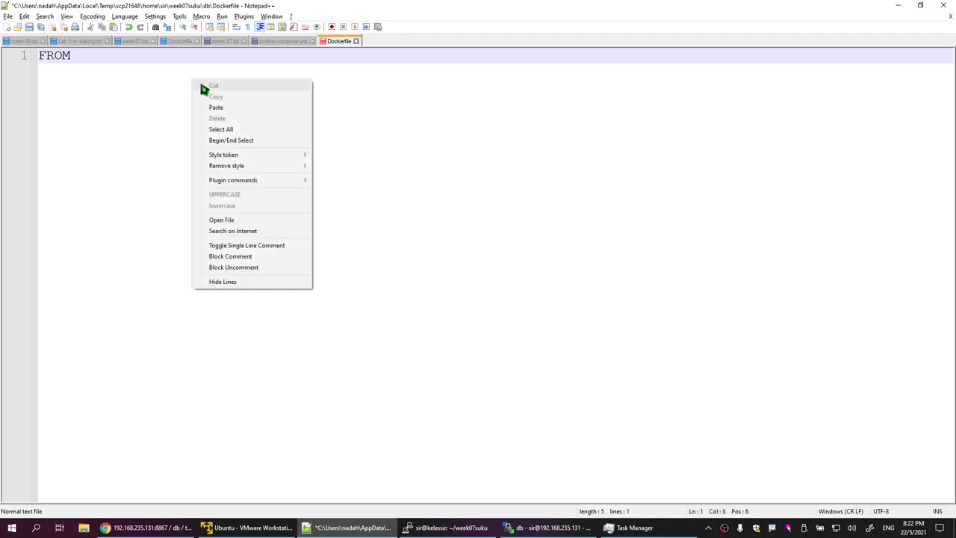
left_click(224, 109)
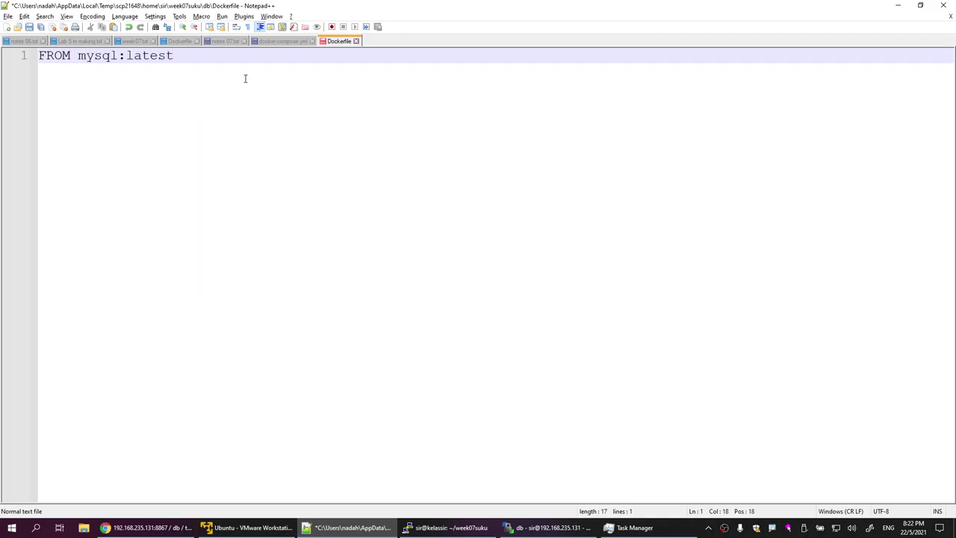
key("Return")
key("Return")
key("BackSpace")
Step: Draft COPY, RUN and EXPOSE lines, remove them again, and save the Dockerfile
type("COPY")
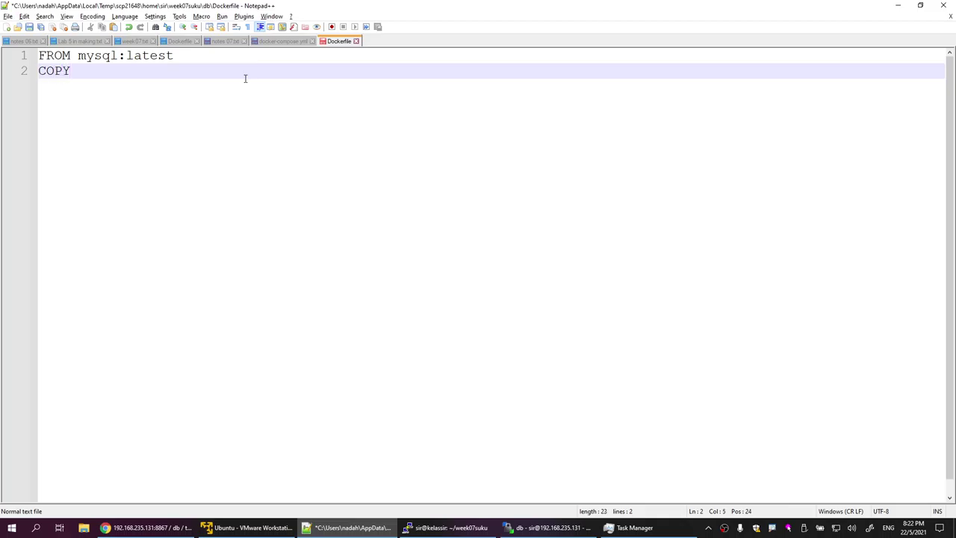
key("Return")
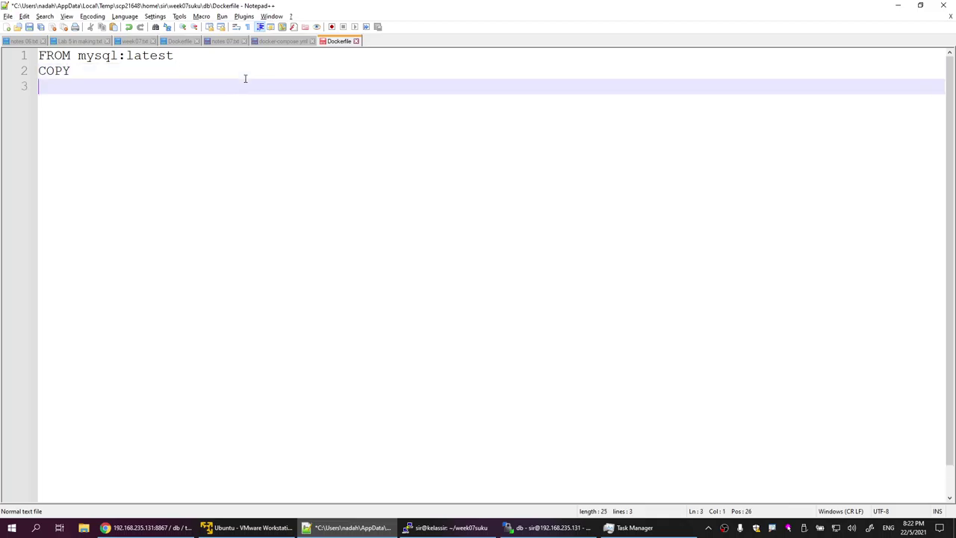
type("RUN")
key("Return")
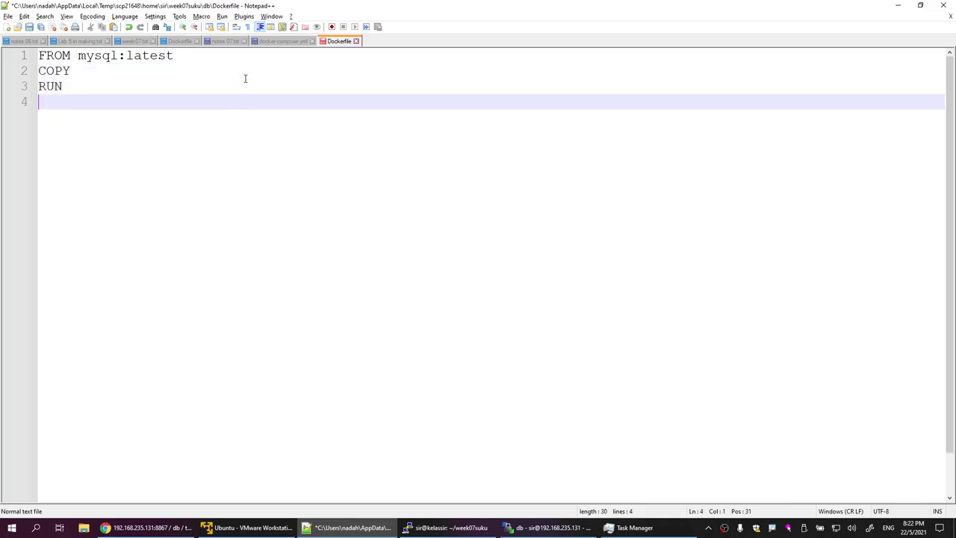
type("EXPOSE")
left_click_drag(39, 69, 118, 118)
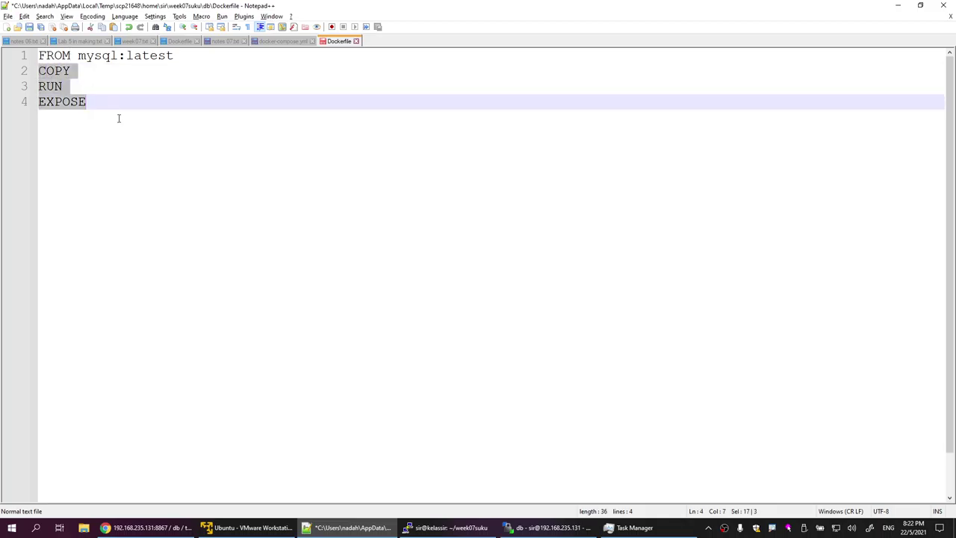
key("ctrl+x")
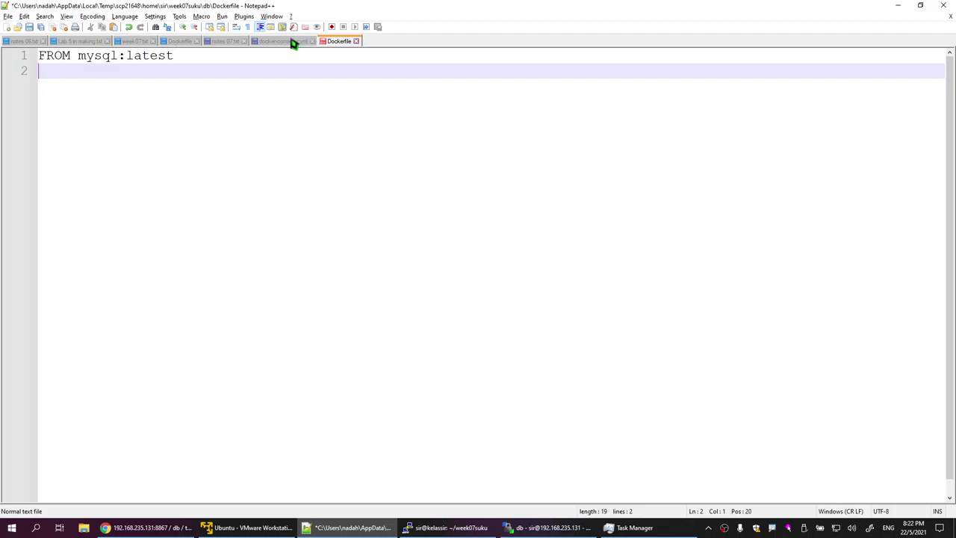
key("ctrl+s")
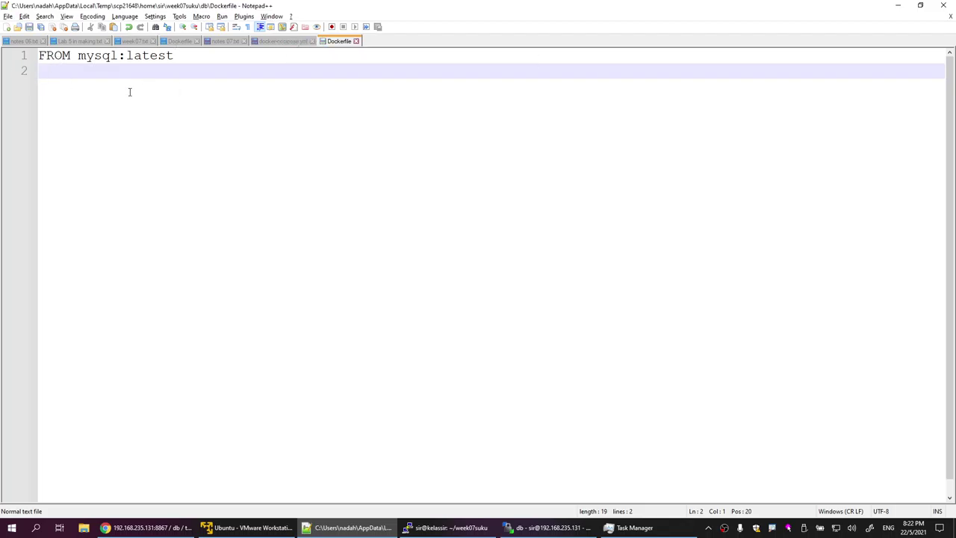
Step: Close the Dockerfile and delete the 'image: mysql:latest' line from the db service
left_click(356, 41)
left_click(241, 154)
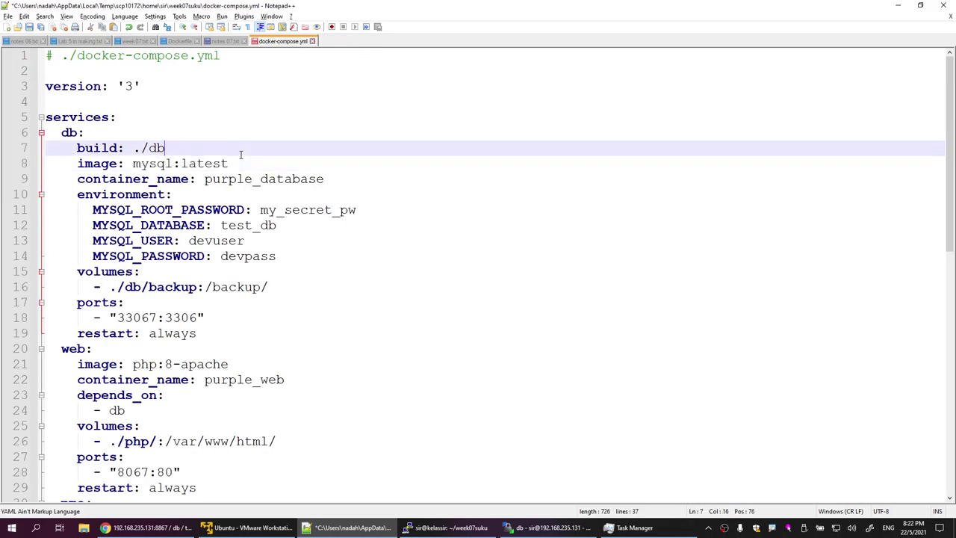
left_click_drag(234, 161, 45, 166)
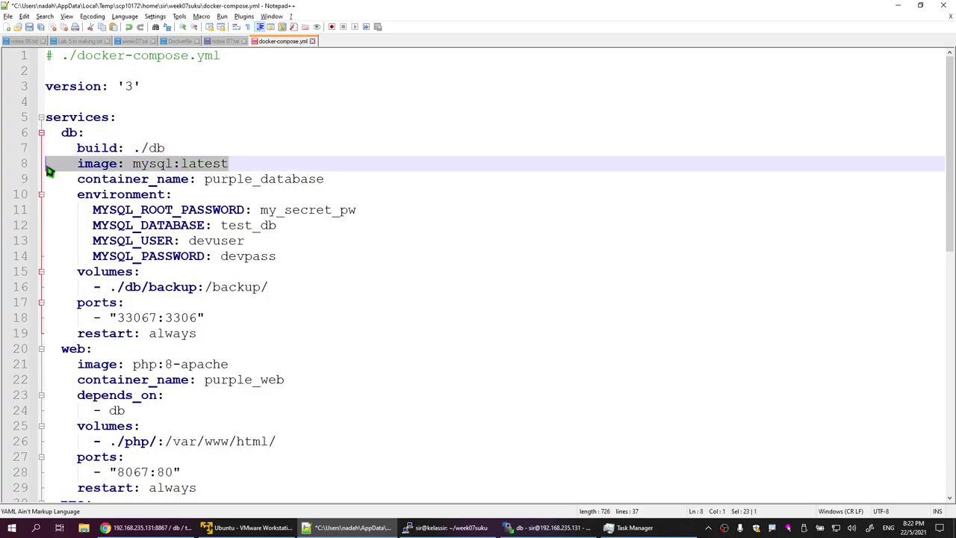
key("Delete")
key("BackSpace")
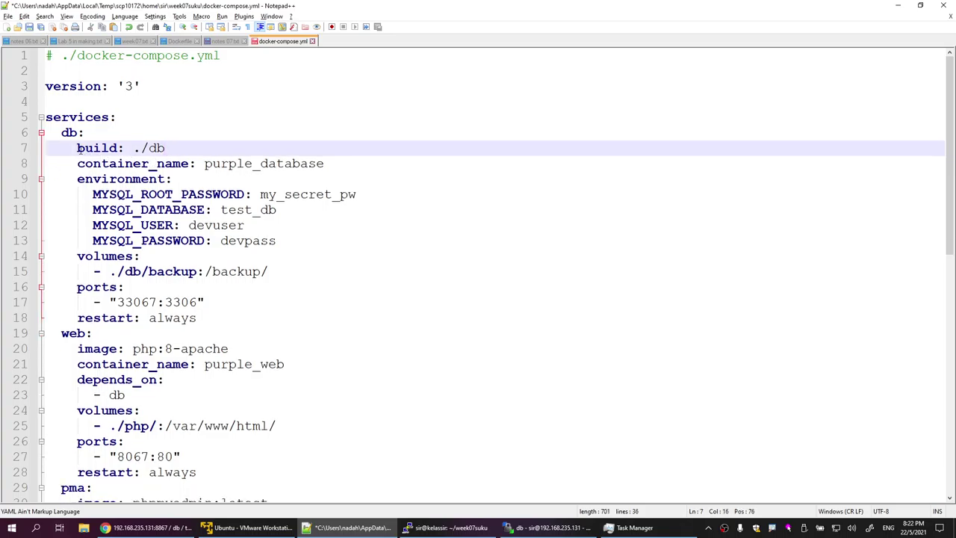
key("Home")
left_click(156, 148)
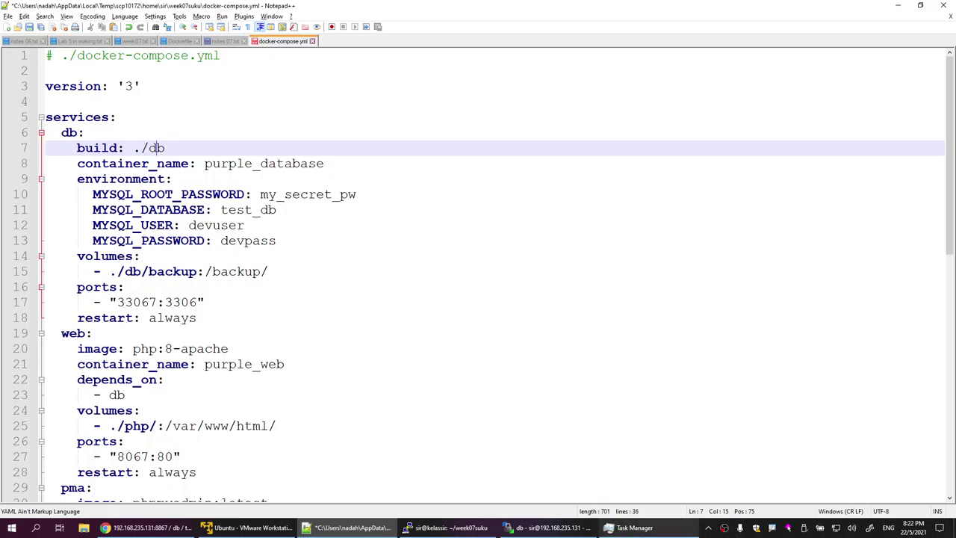
Step: Check the saved Dockerfile in the remote db folder and save docker-compose.yml
left_click(549, 527)
double_click(498, 123)
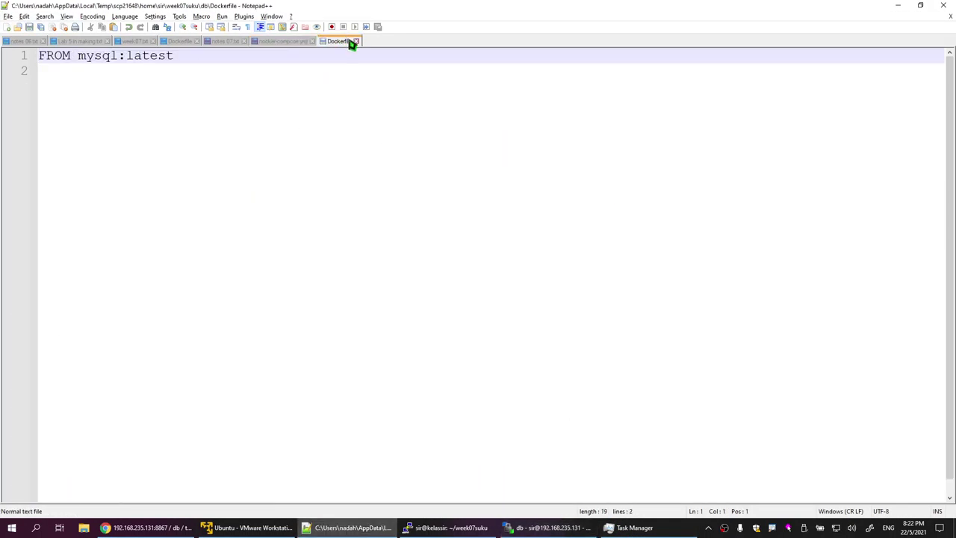
left_click(356, 41)
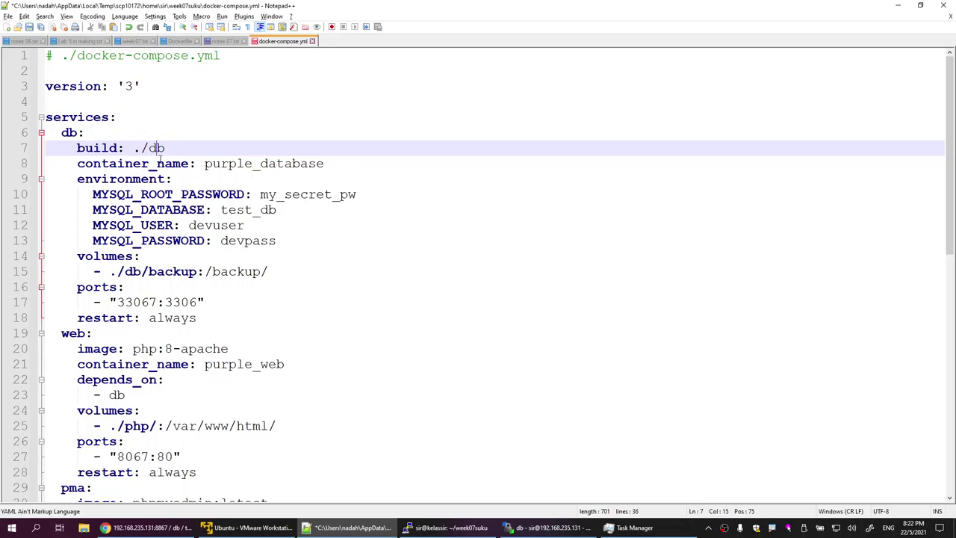
key("ctrl+s")
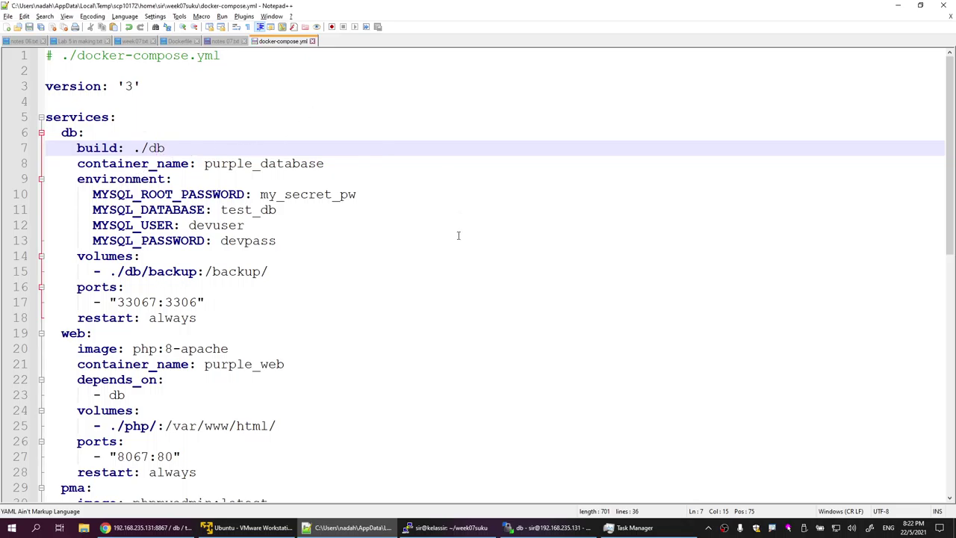
scroll(282, 284, "down", 2)
left_click(99, 245)
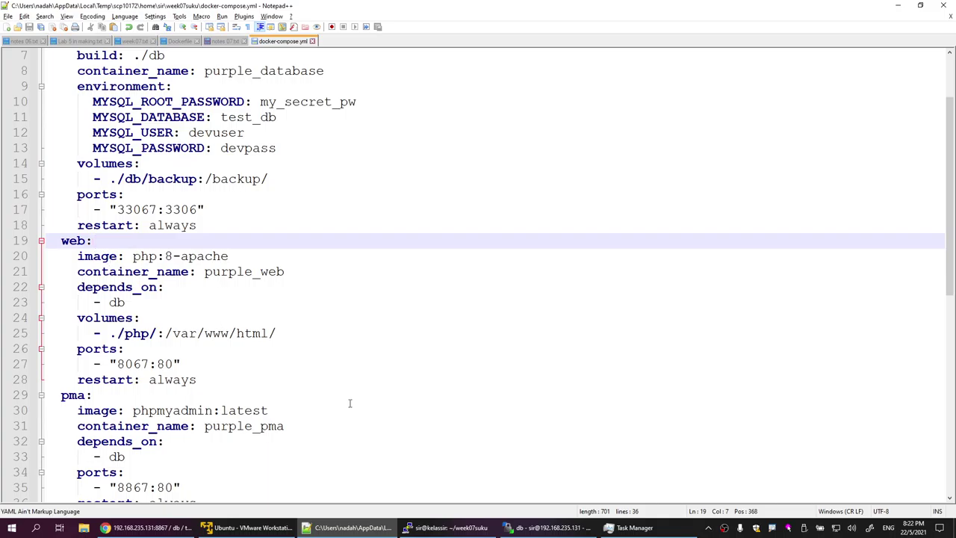
left_click(538, 527)
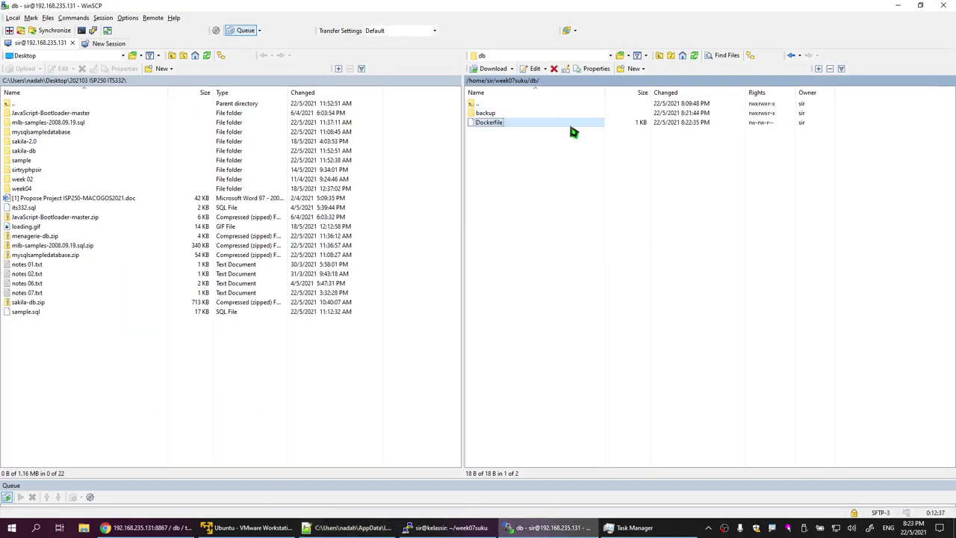
Step: Open the remote php folder and locate the php path in the web volume line
double_click(530, 102)
double_click(482, 123)
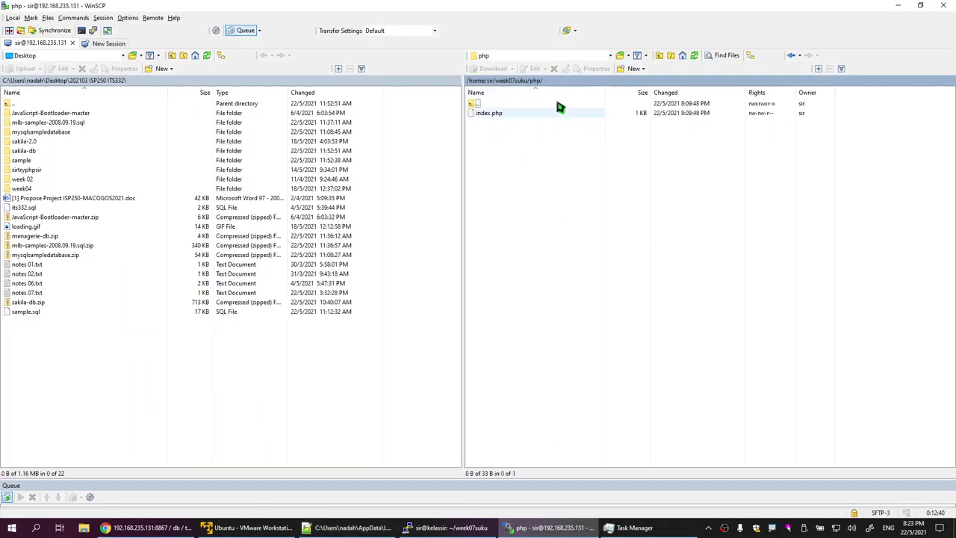
left_click(898, 6)
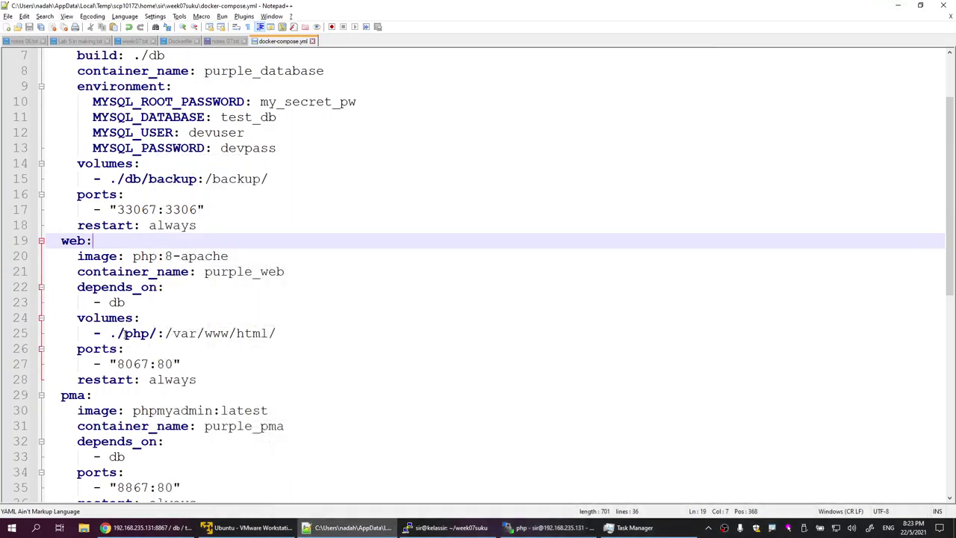
left_click_drag(117, 333, 152, 338)
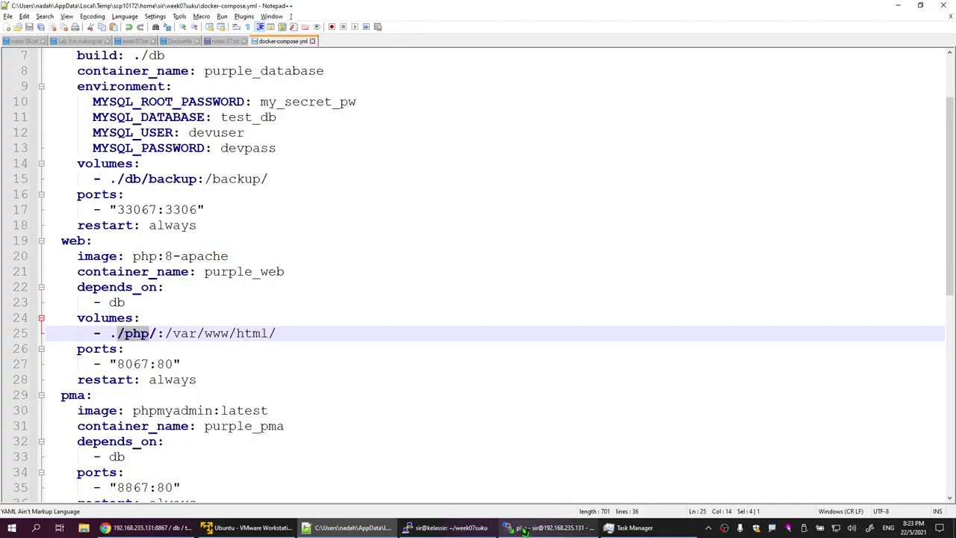
left_click(549, 527)
Step: Create an 'html' folder in the remote php folder and move index.php into it
right_click(516, 158)
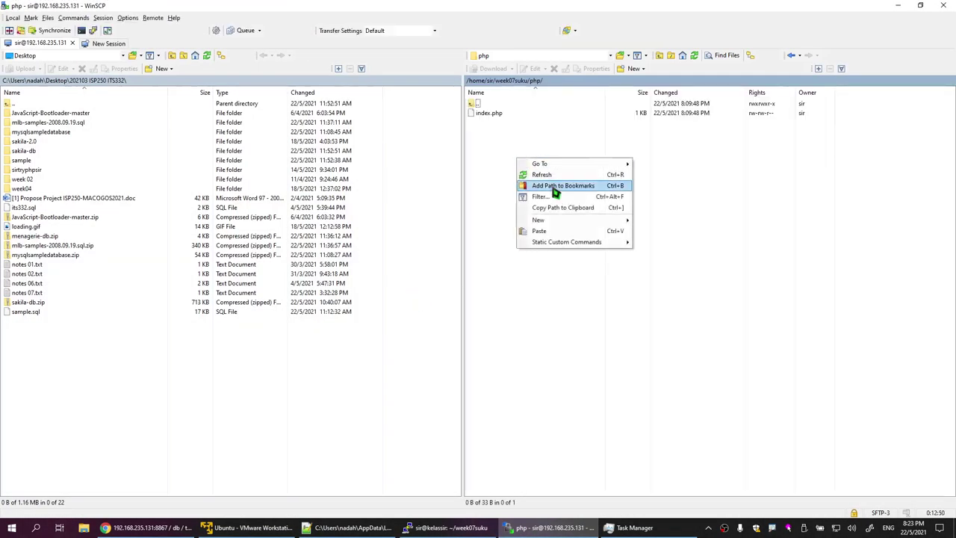
mouse_move(555, 219)
left_click(655, 233)
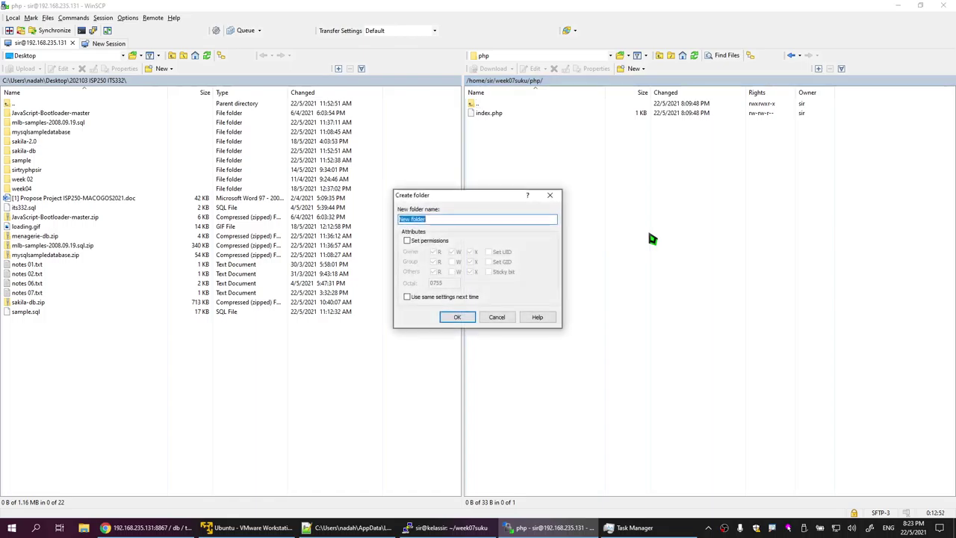
type("html")
key("Return")
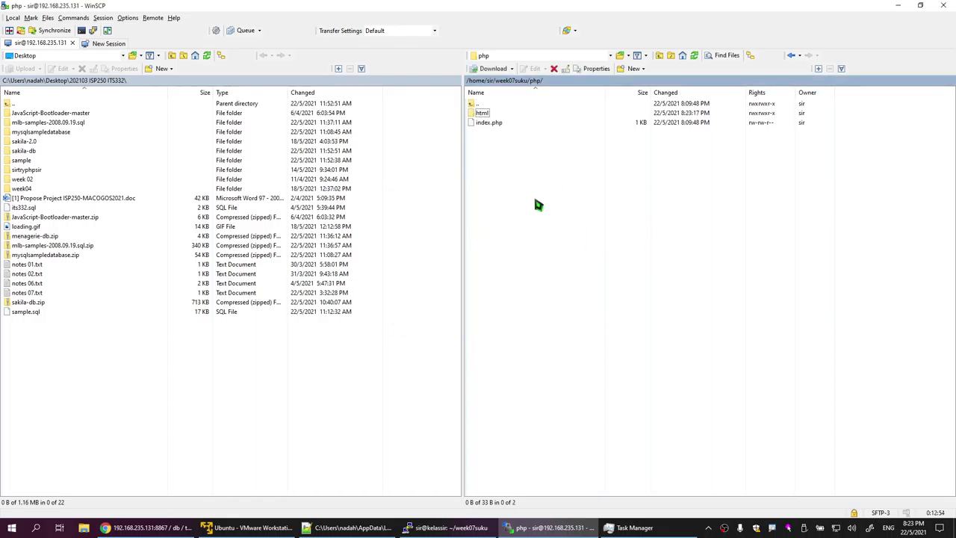
left_click(495, 124)
left_click_drag(491, 125, 484, 113)
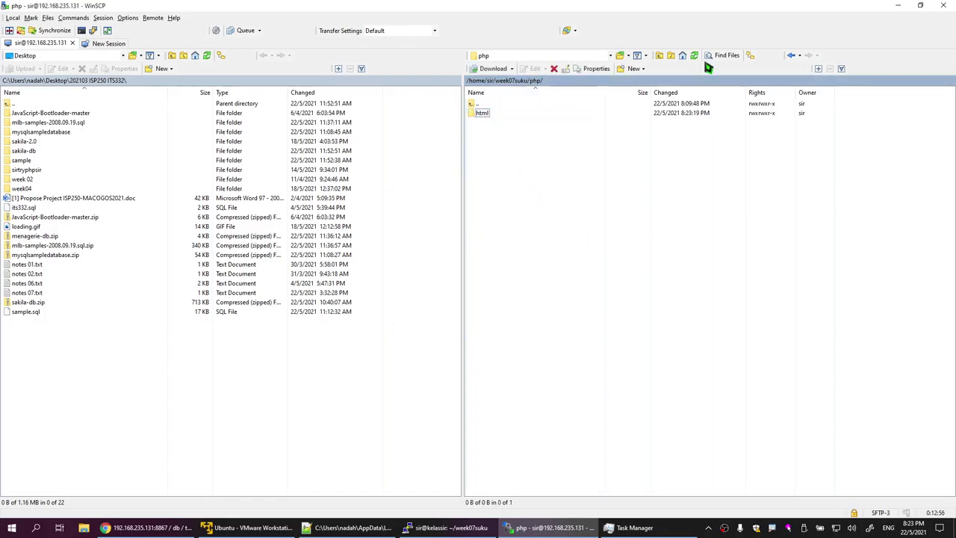
left_click(898, 6)
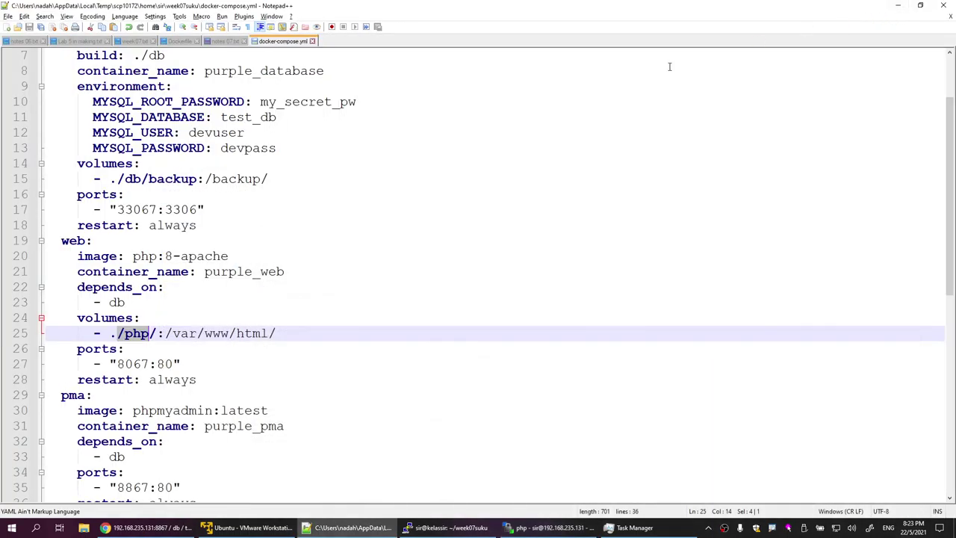
Step: Change the web volume to ./php/html/ and replace 'image: php:8-apache' with 'build: ./php'
left_click(158, 333)
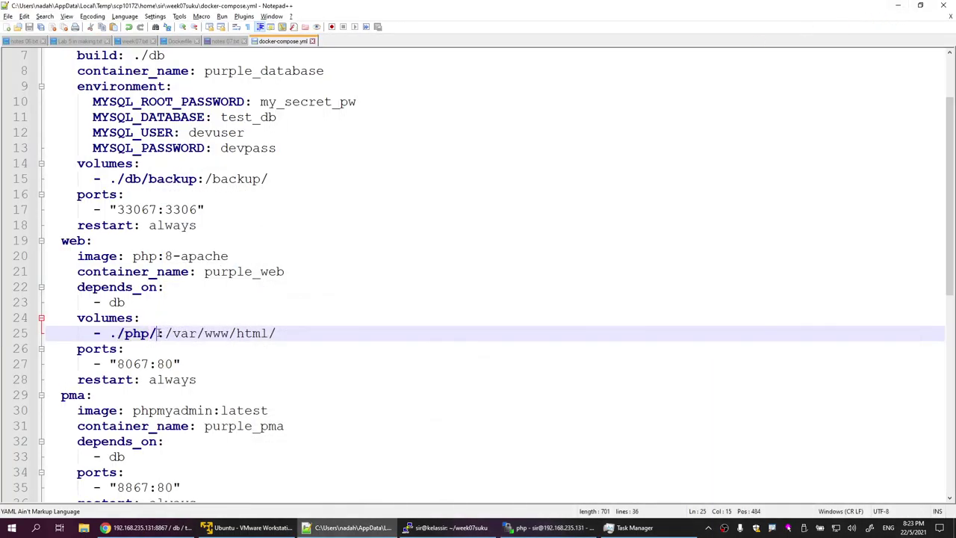
type("html")
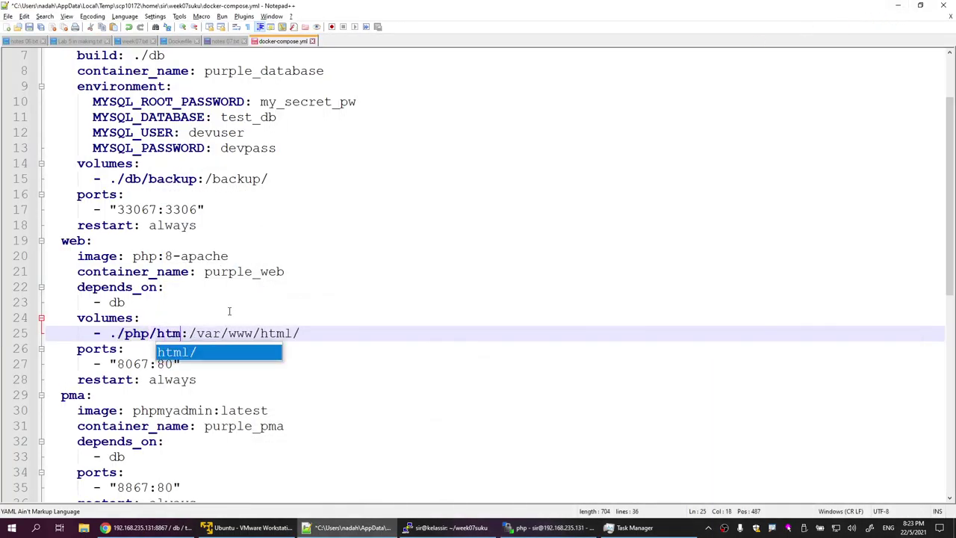
left_click(363, 303)
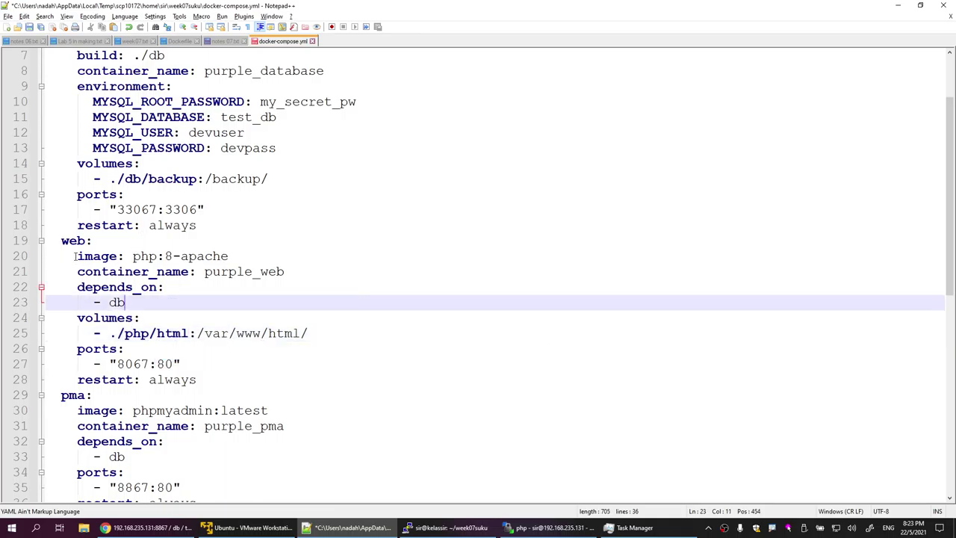
left_click_drag(77, 255, 118, 257)
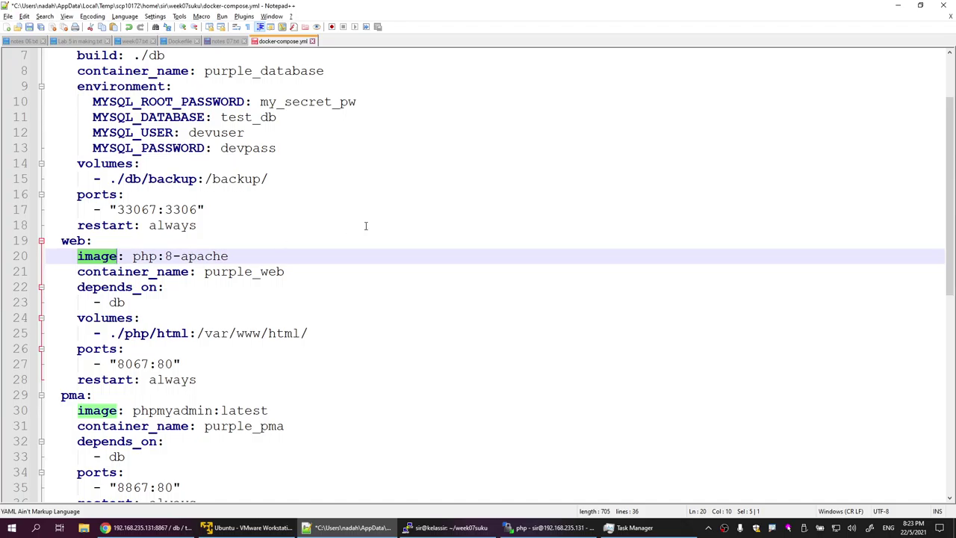
type("build")
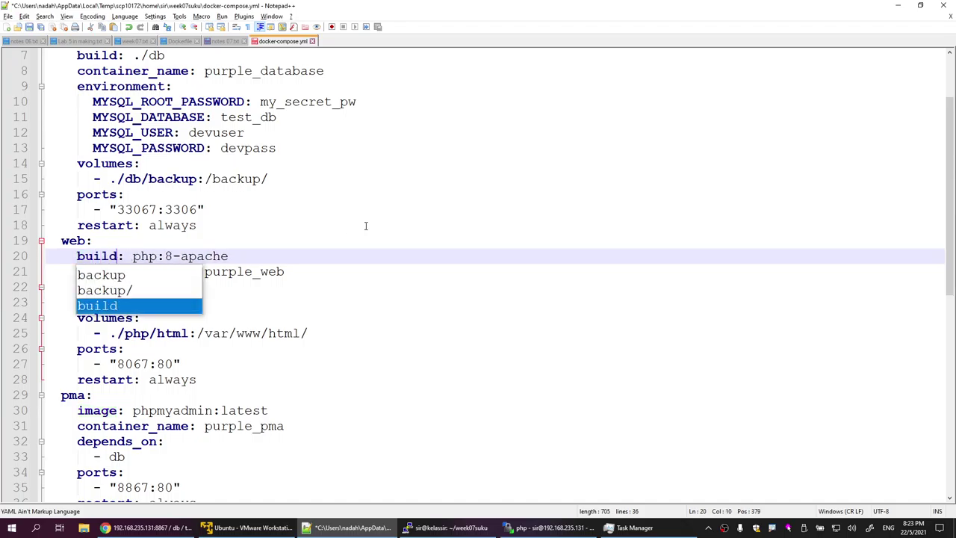
left_click(126, 256)
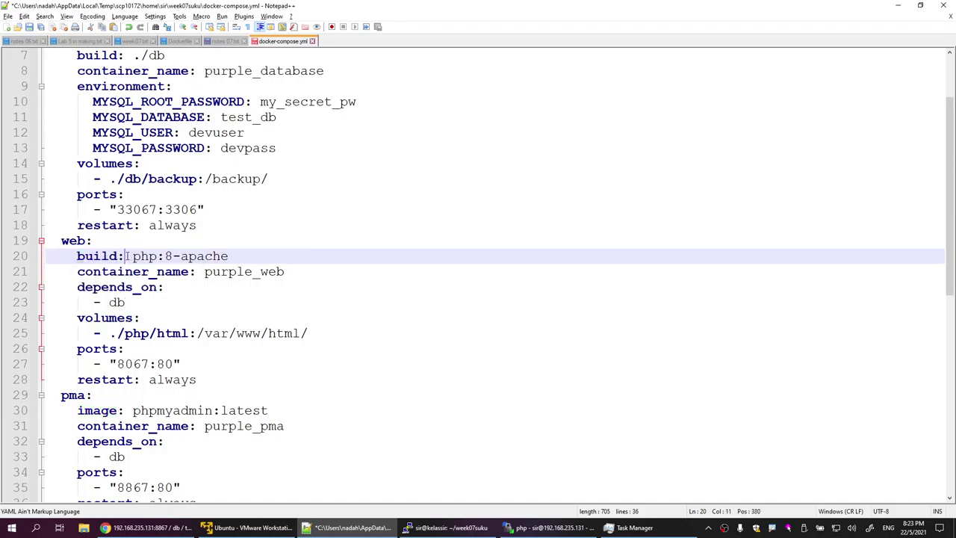
type("./")
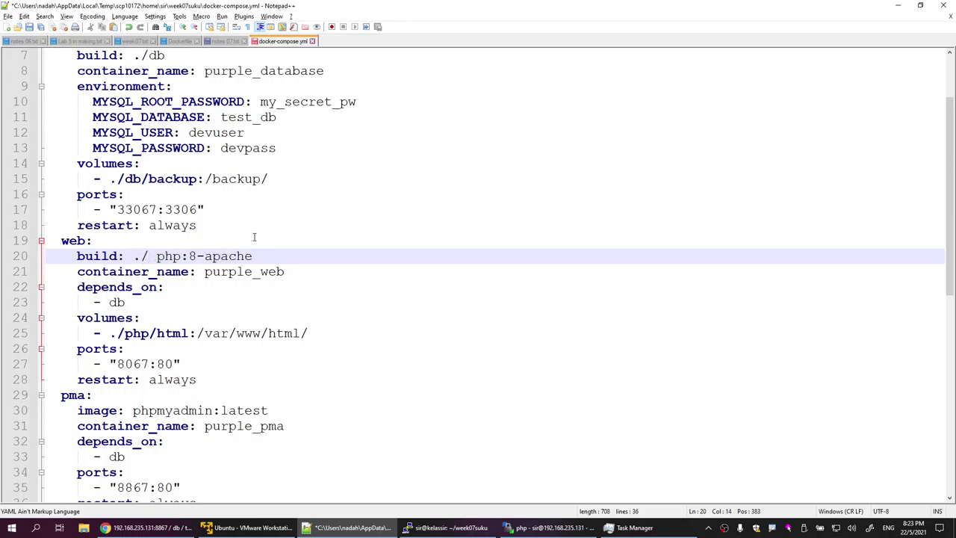
type("php")
left_click(325, 240)
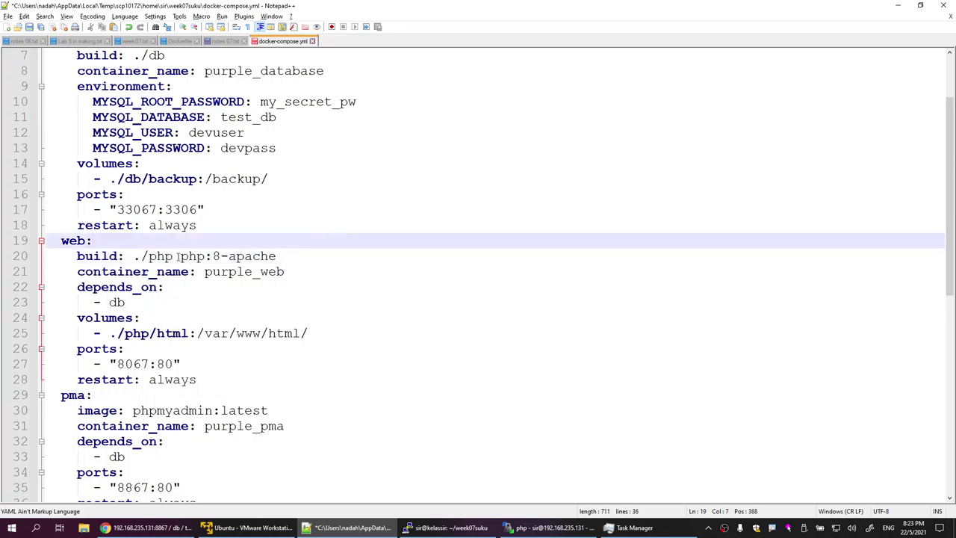
left_click_drag(180, 256, 287, 256)
key("ctrl+c")
right_click(239, 258)
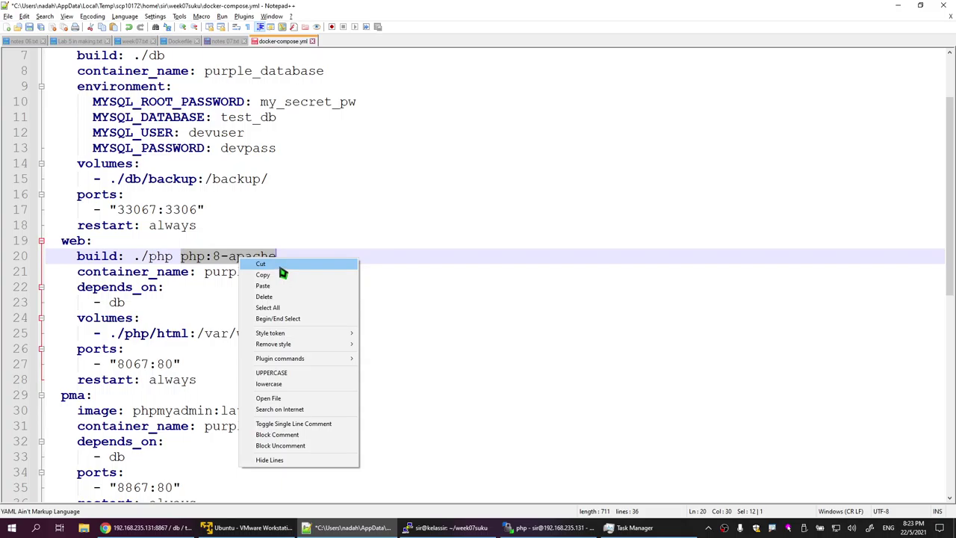
left_click(281, 266)
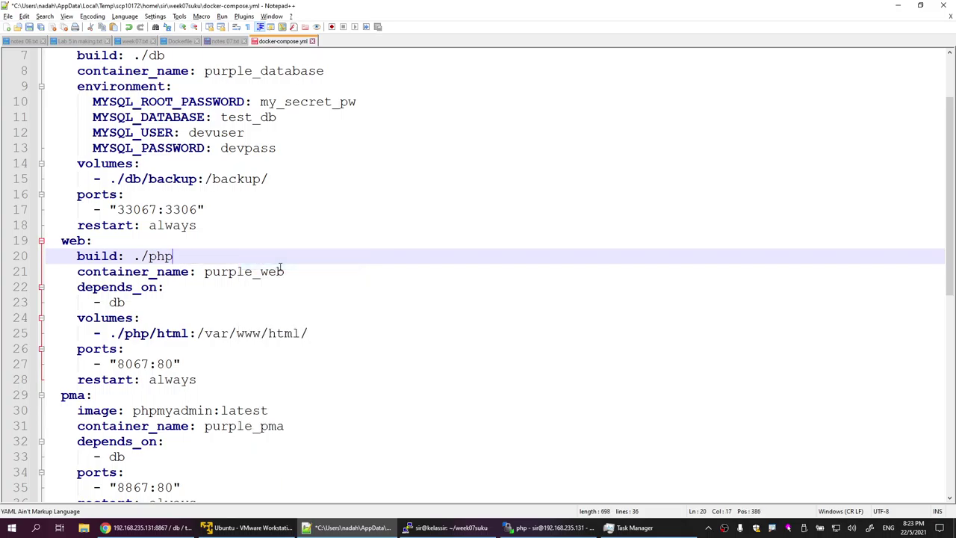
Step: Start creating a new file named 'Dockerfile' in the remote php folder
scroll(218, 188, "up", 2)
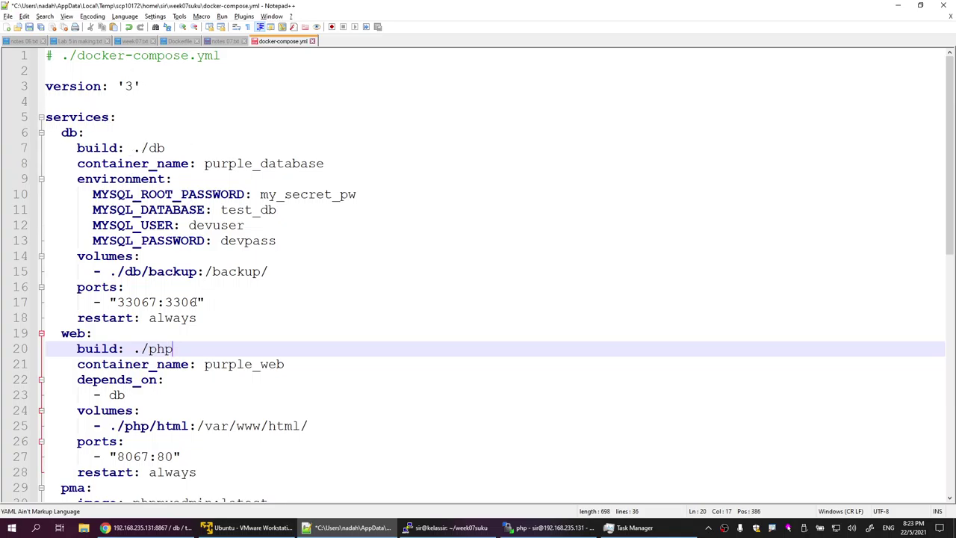
left_click(84, 134)
left_click(103, 331)
scroll(104, 328, "down", 4)
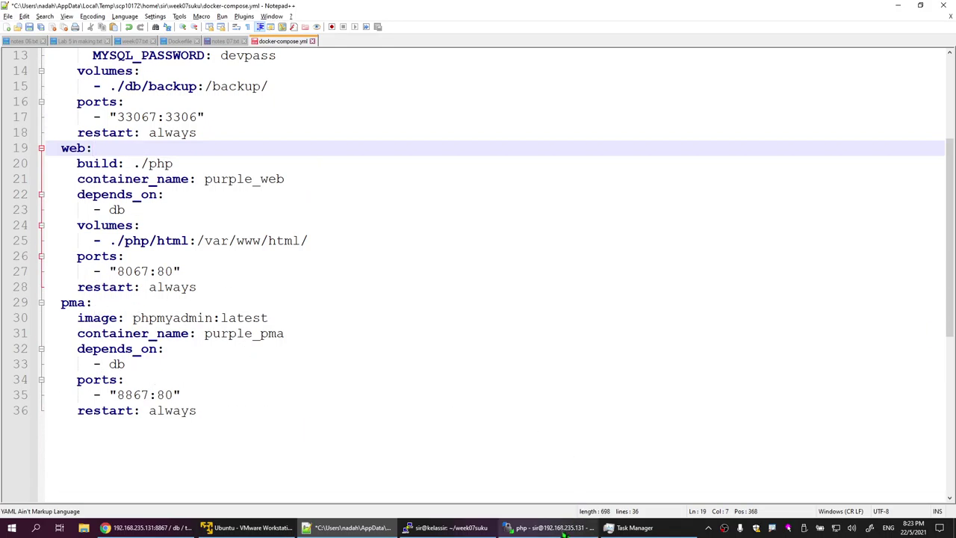
key("alt+Tab")
right_click(521, 158)
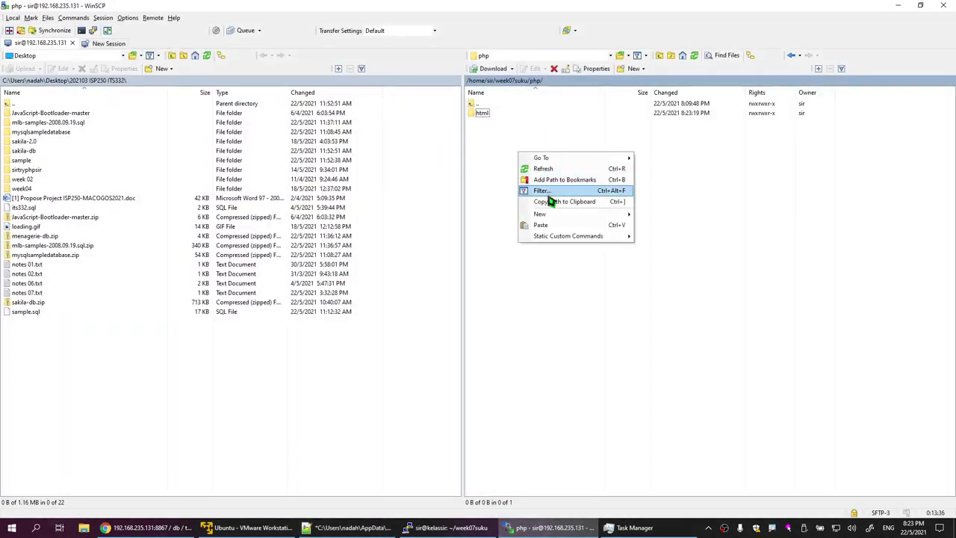
mouse_move(559, 214)
left_click(646, 216)
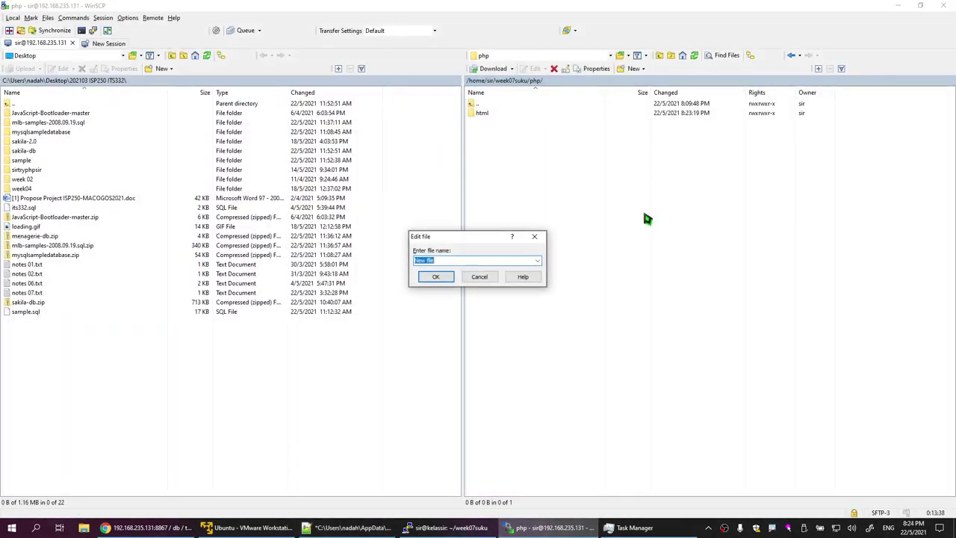
type("Dockerfile")
Step: Write 'FROM php:8-apache' in the php Dockerfile, then save and close it
left_click(444, 280)
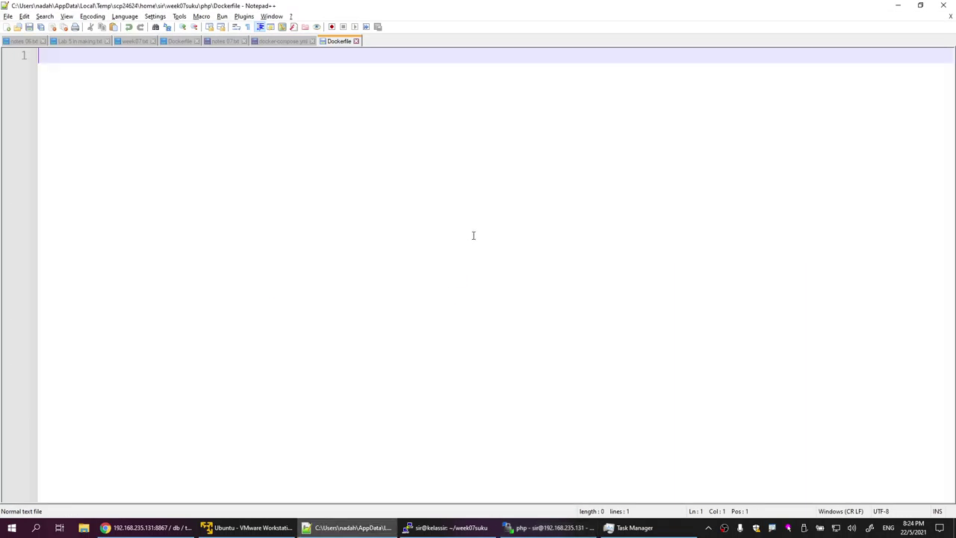
type("FROM")
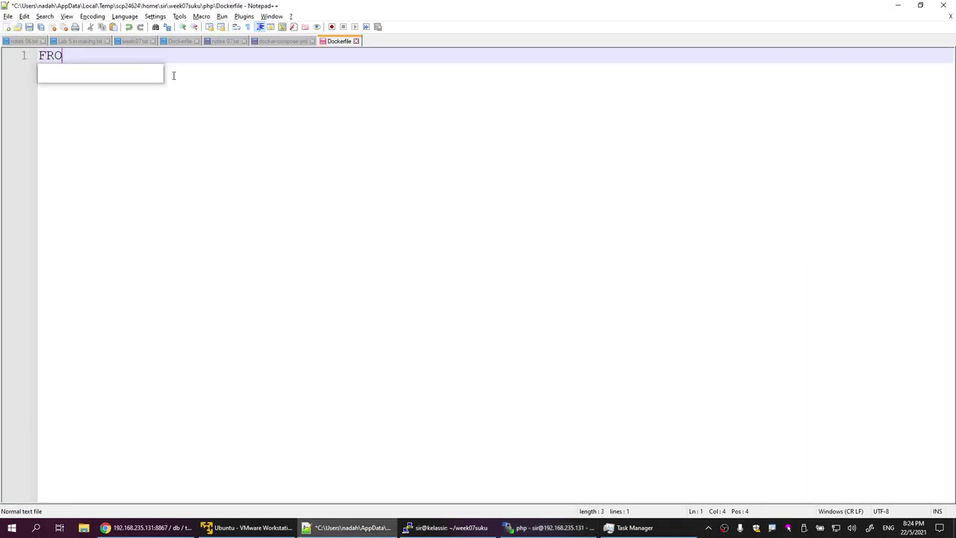
right_click(173, 76)
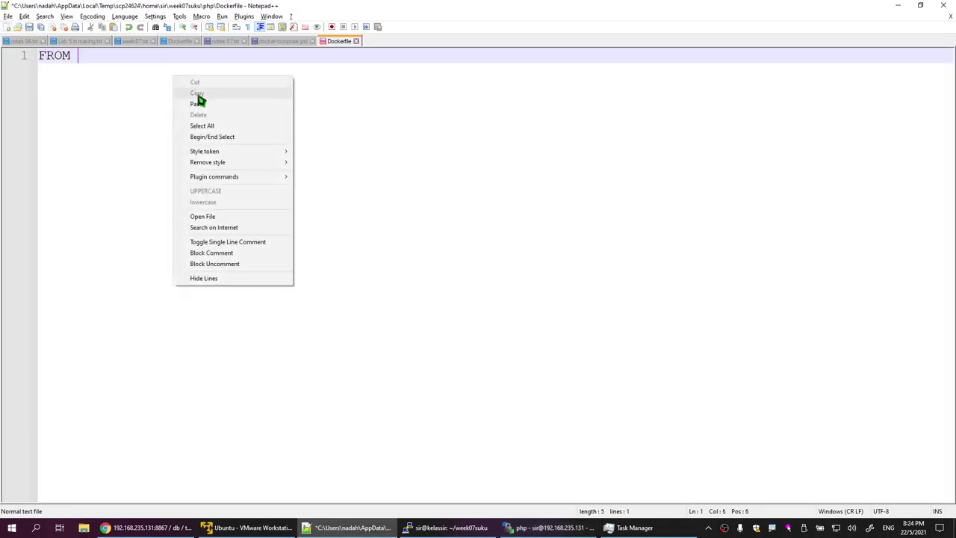
left_click(190, 101)
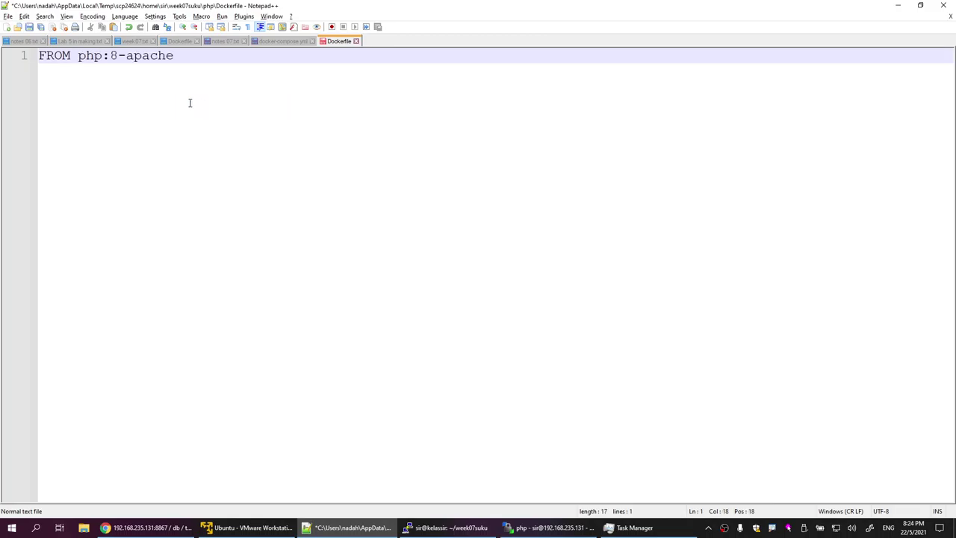
left_click(30, 27)
left_click(357, 41)
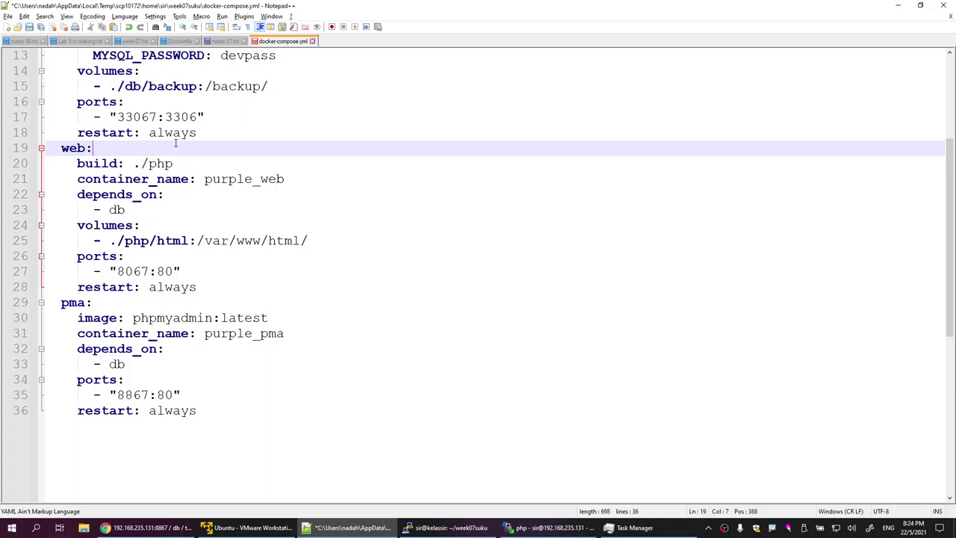
Step: Save and close docker-compose.yml and return to the PuTTY terminal
left_click(29, 27)
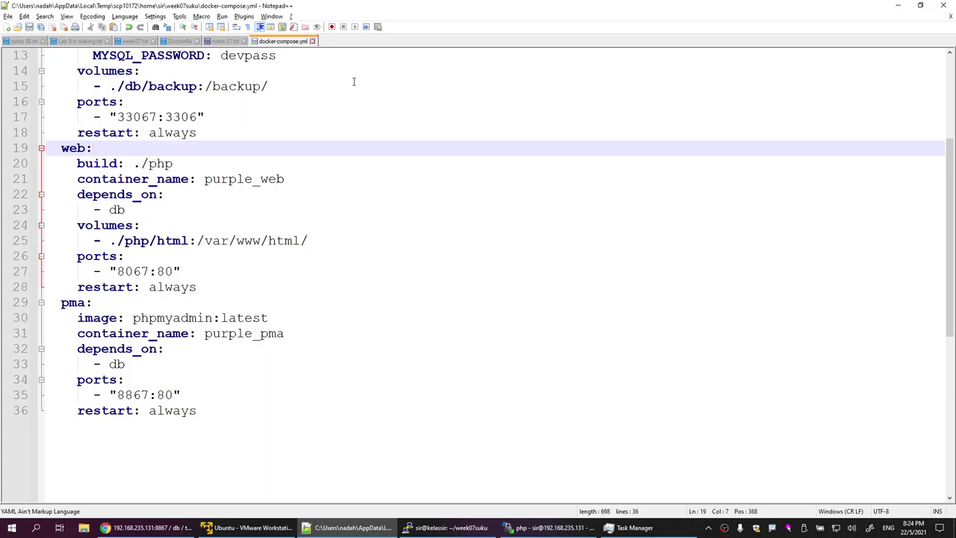
left_click(312, 41)
left_click(448, 527)
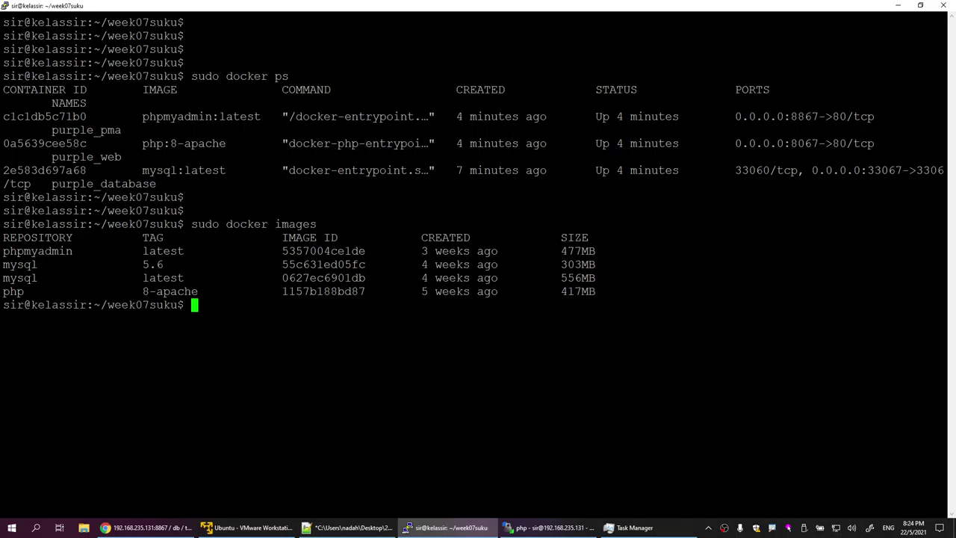
type("clea")
key("BackSpace")
key("BackSpace")
key("BackSpace")
key("BackSpace")
key("Return")
key("Return")
type("tree")
key("Return")
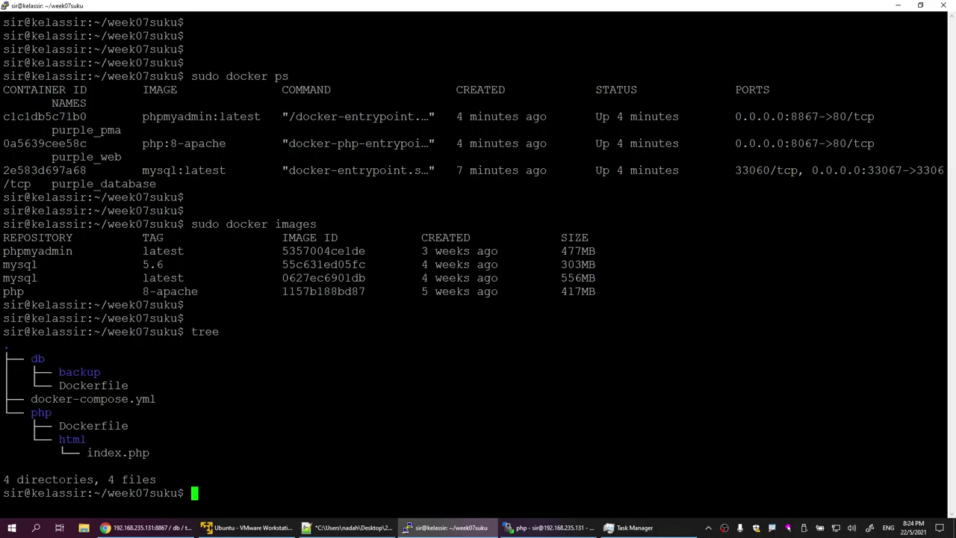
double_click(79, 371)
left_click(79, 372)
left_click_drag(59, 385, 116, 385)
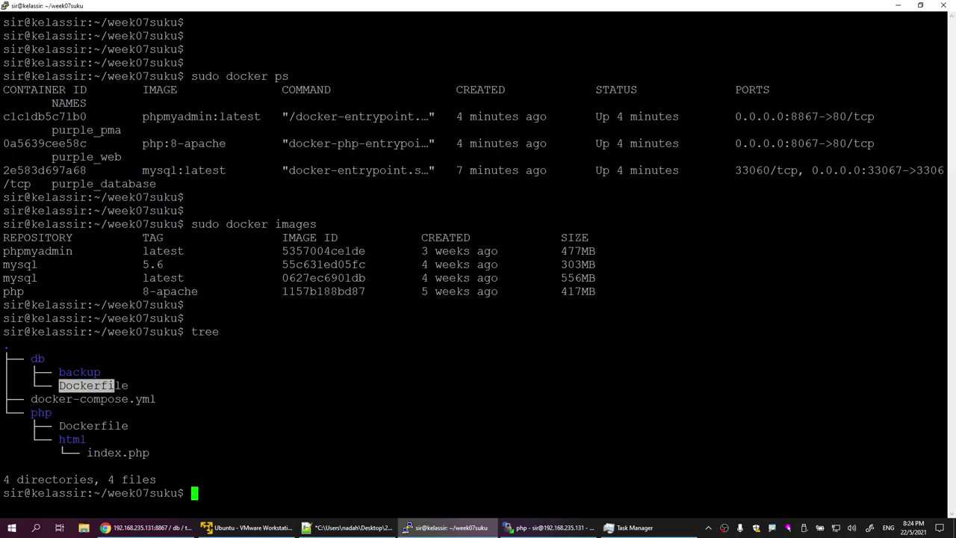
left_click(115, 386)
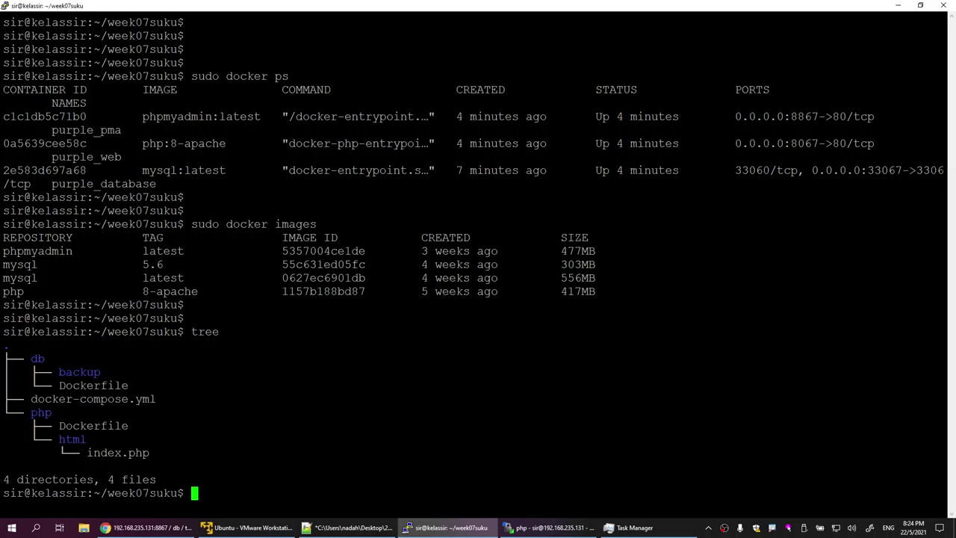
left_click_drag(59, 426, 123, 426)
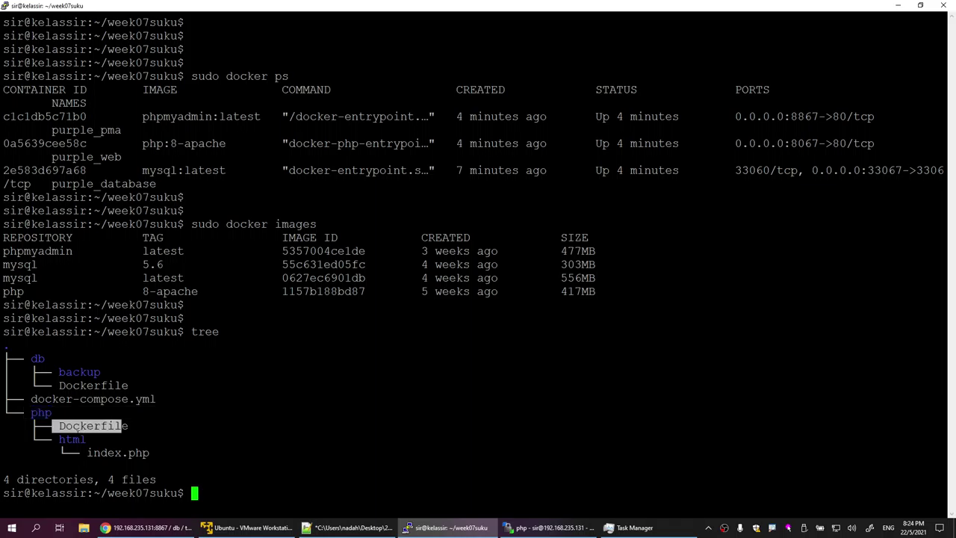
double_click(72, 439)
left_click(73, 439)
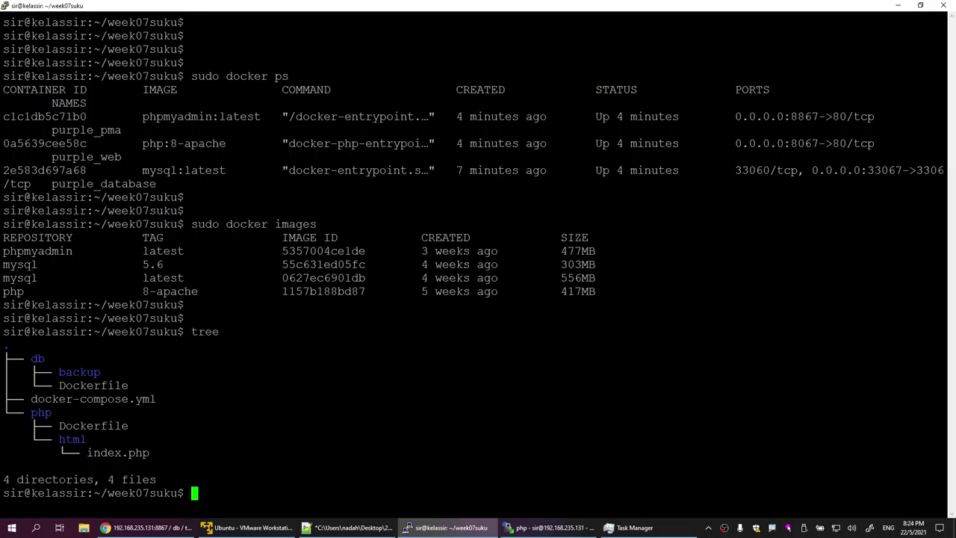
left_click_drag(3, 251, 595, 291)
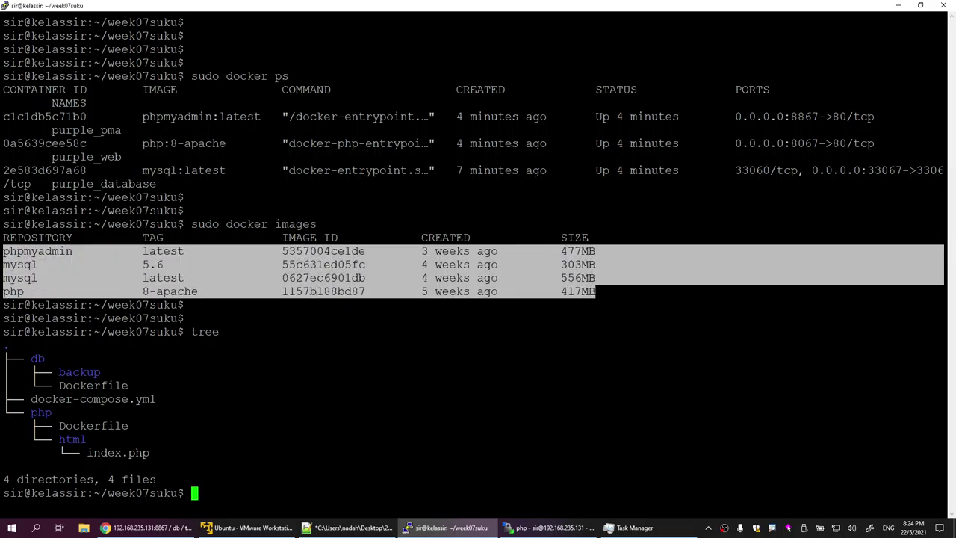
left_click(14, 294)
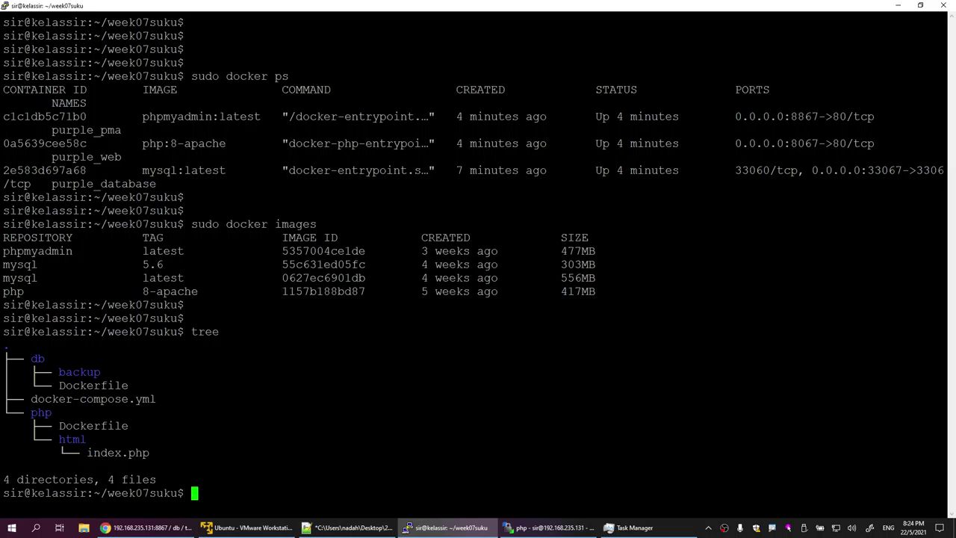
left_click_drag(3, 251, 608, 287)
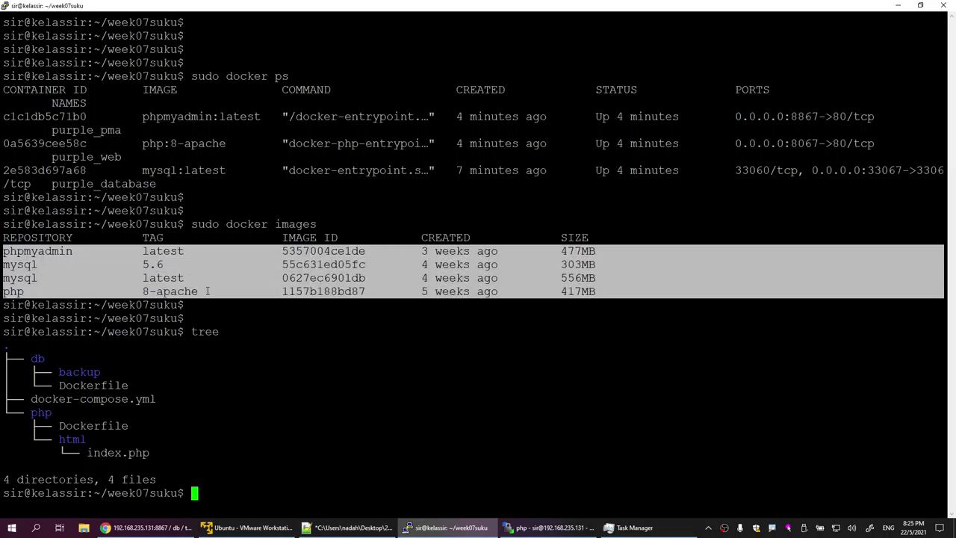
left_click_drag(4, 264, 595, 291)
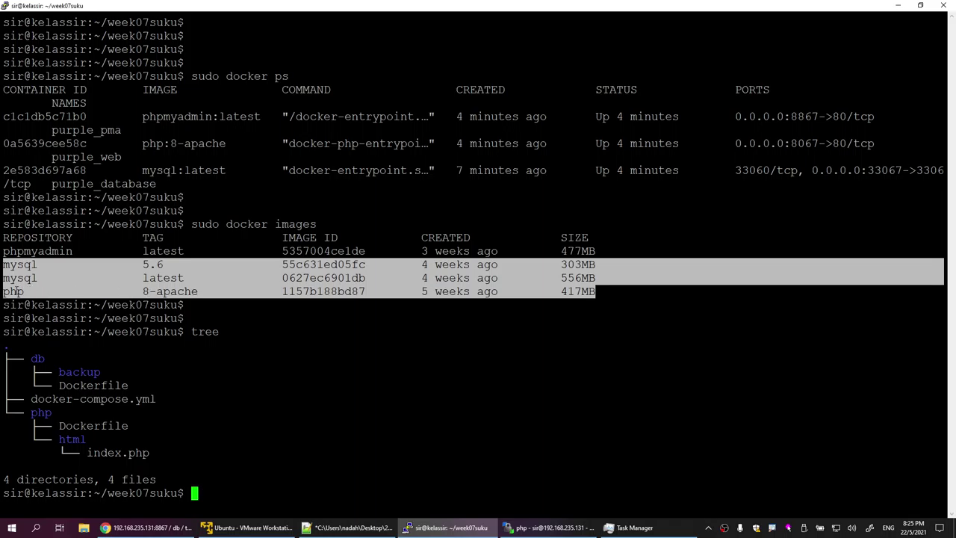
left_click(14, 291)
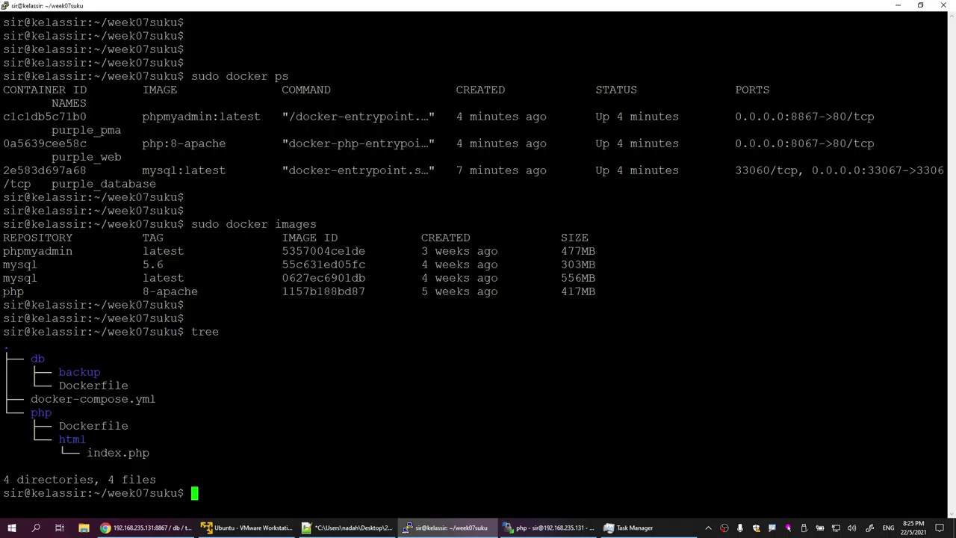
left_click_drag(5, 291, 198, 291)
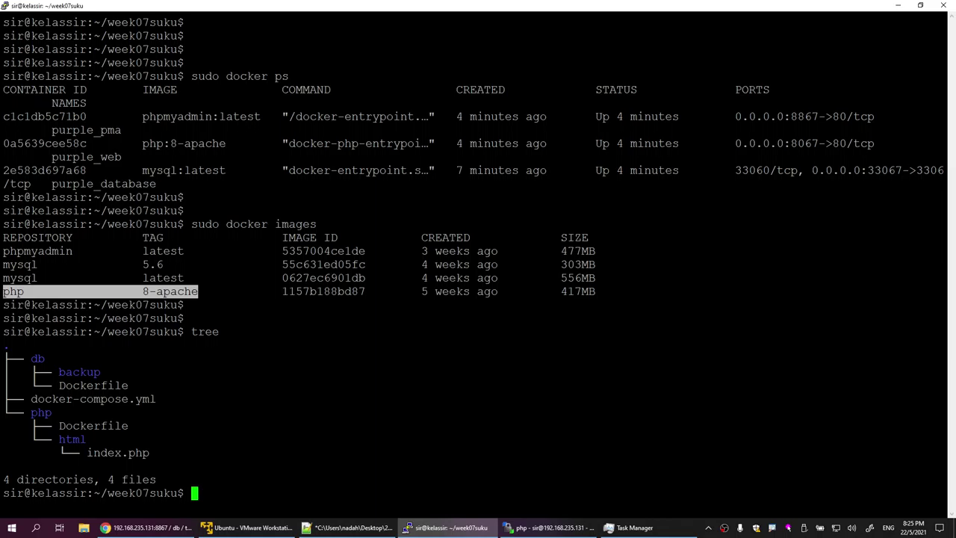
left_click_drag(553, 292, 595, 291)
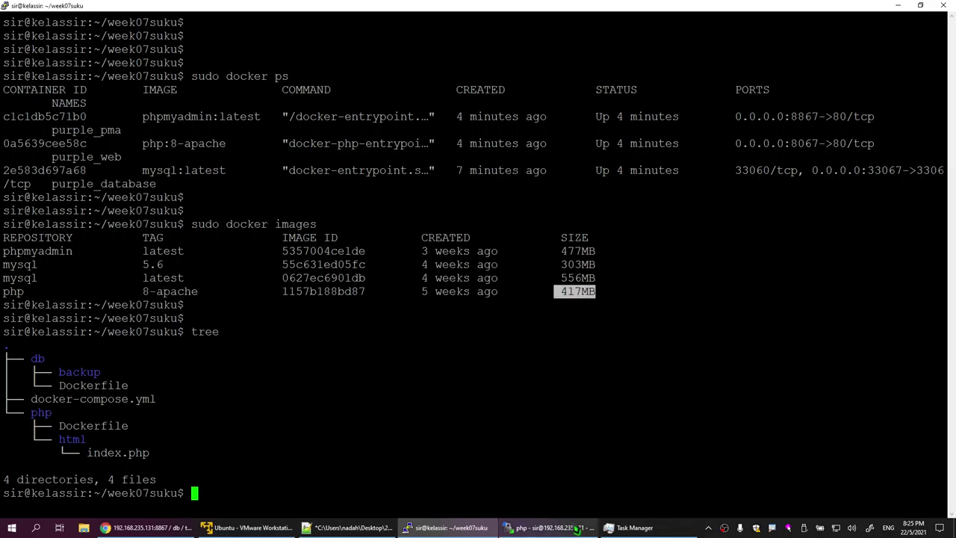
Step: Open the php Dockerfile from WinSCP and review its FROM php:8-apache line
left_click(378, 528)
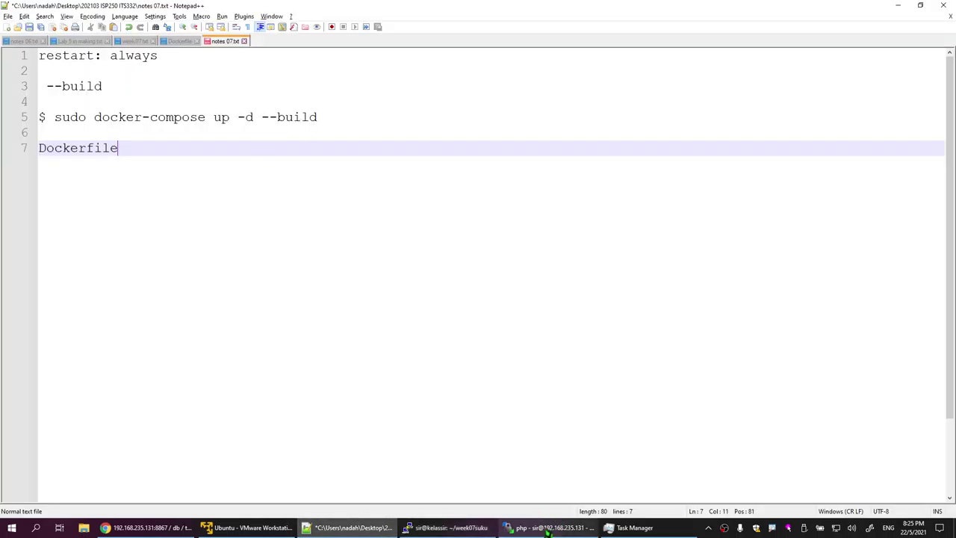
left_click(546, 528)
double_click(493, 123)
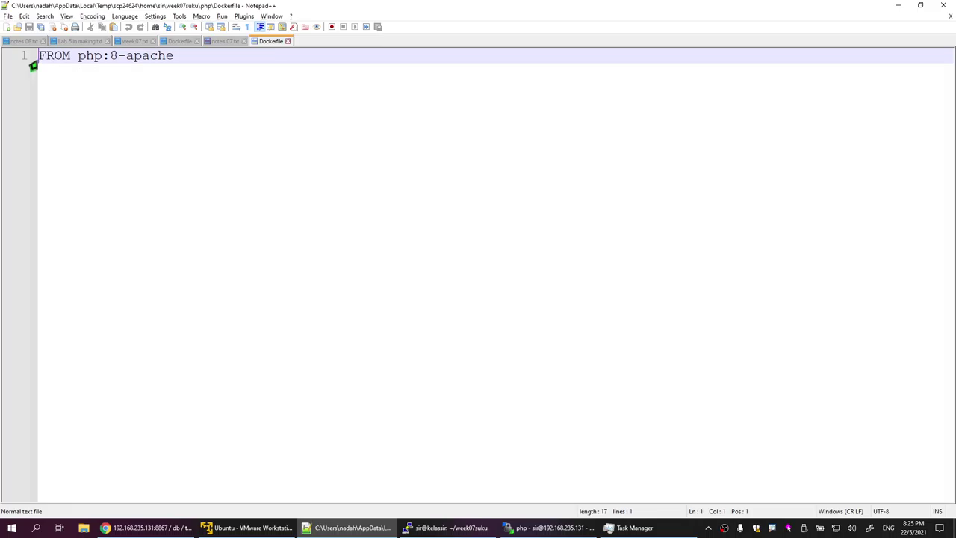
left_click_drag(39, 55, 179, 55)
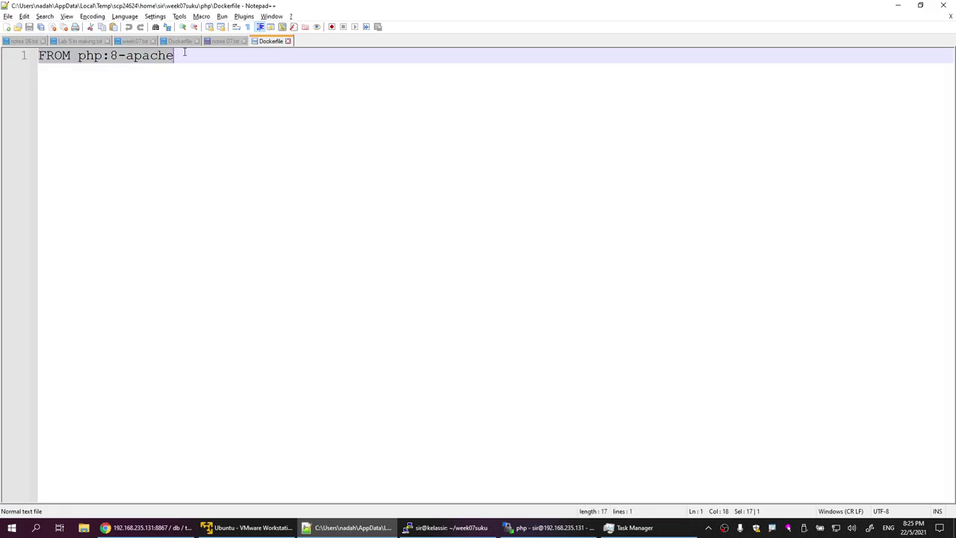
left_click(308, 54)
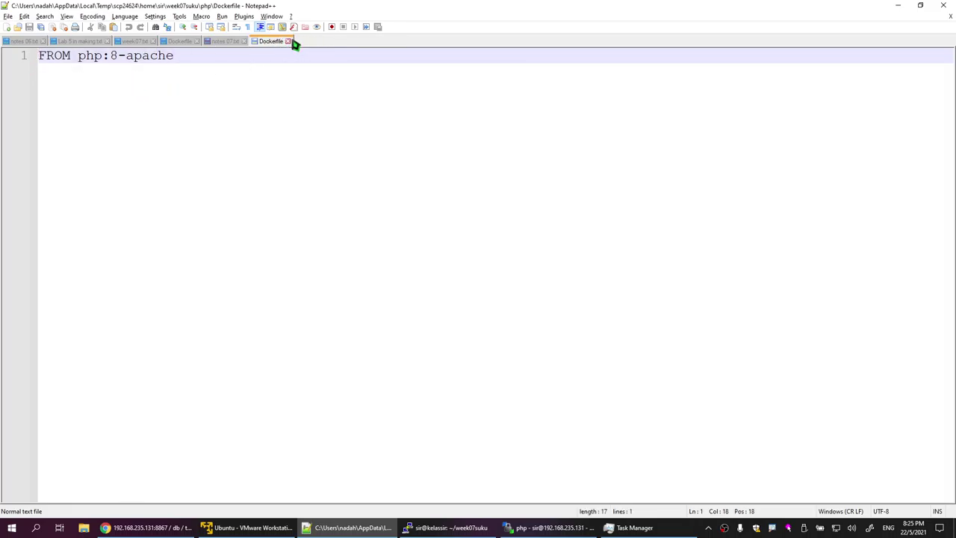
Step: Close the Dockerfile, save notes 07.txt, and return to the PuTTY terminal
left_click(288, 41)
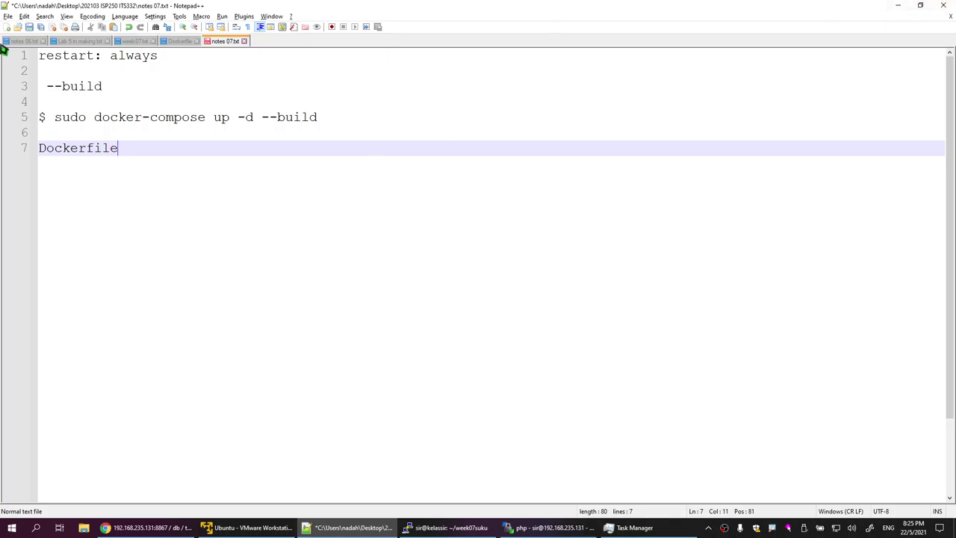
left_click(30, 27)
left_click(894, 7)
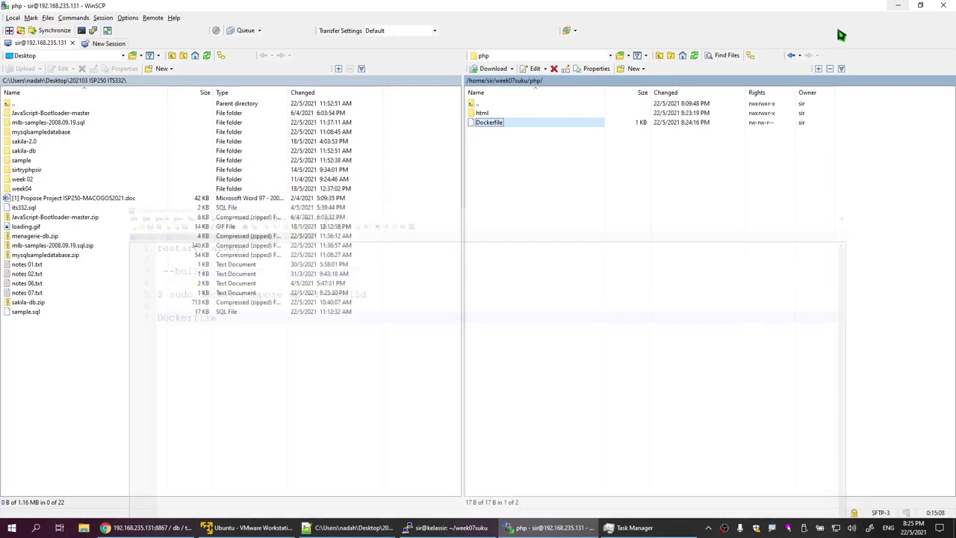
left_click(407, 530)
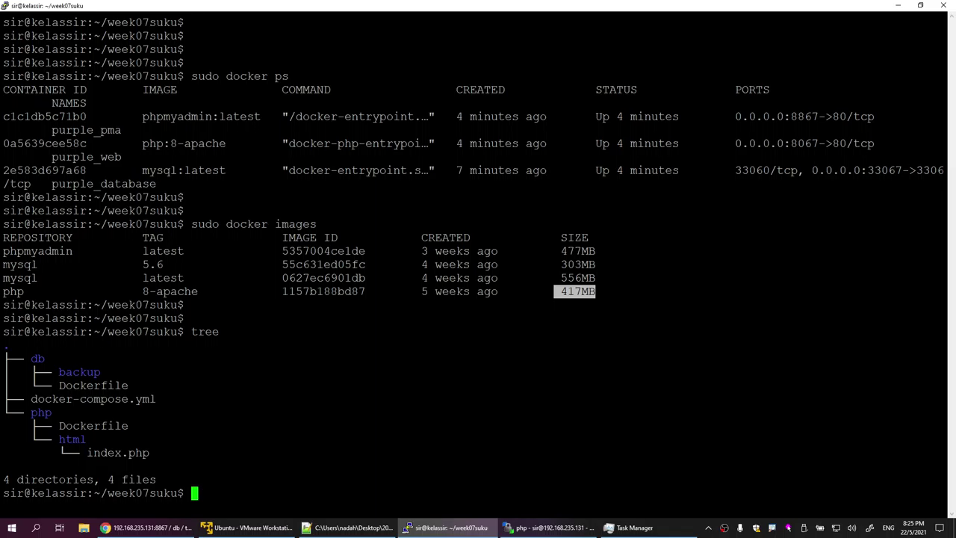
Step: Highlight the mysql latest image's 556MB size and the php row in the image list
left_click_drag(9, 278, 599, 267)
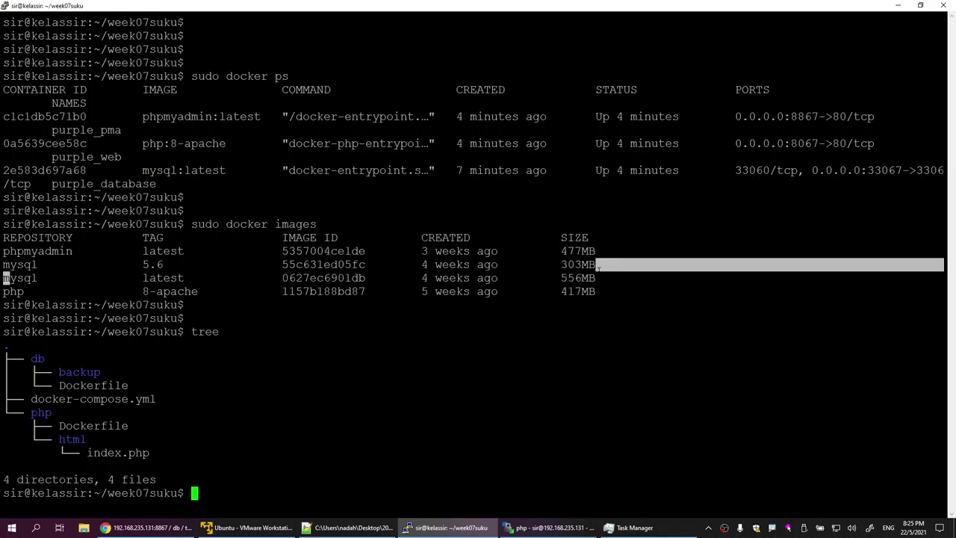
double_click(578, 278)
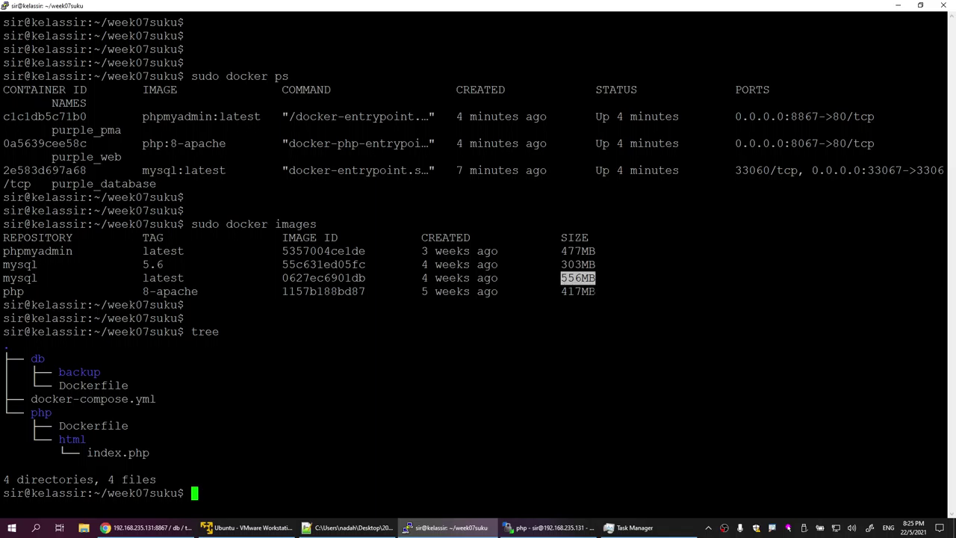
left_click_drag(596, 291, 561, 278)
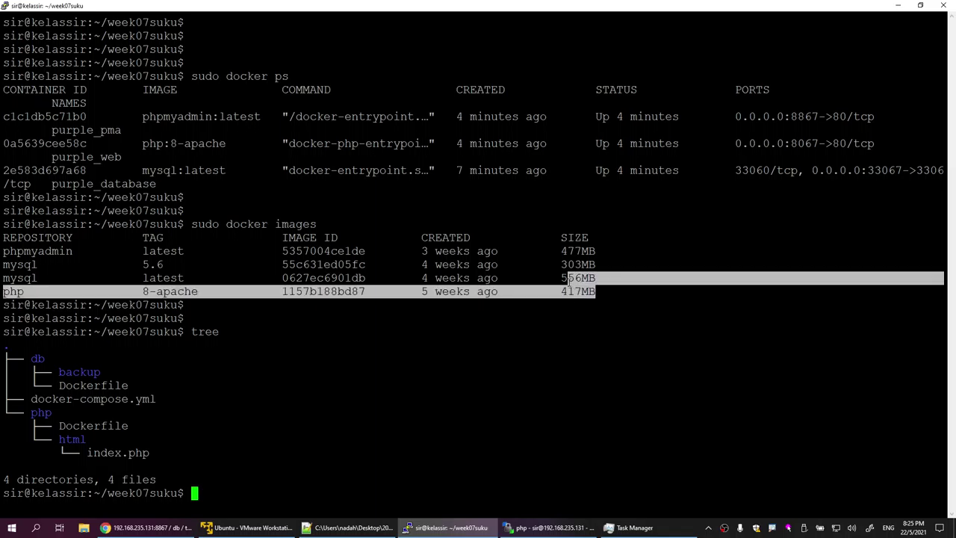
left_click(562, 278)
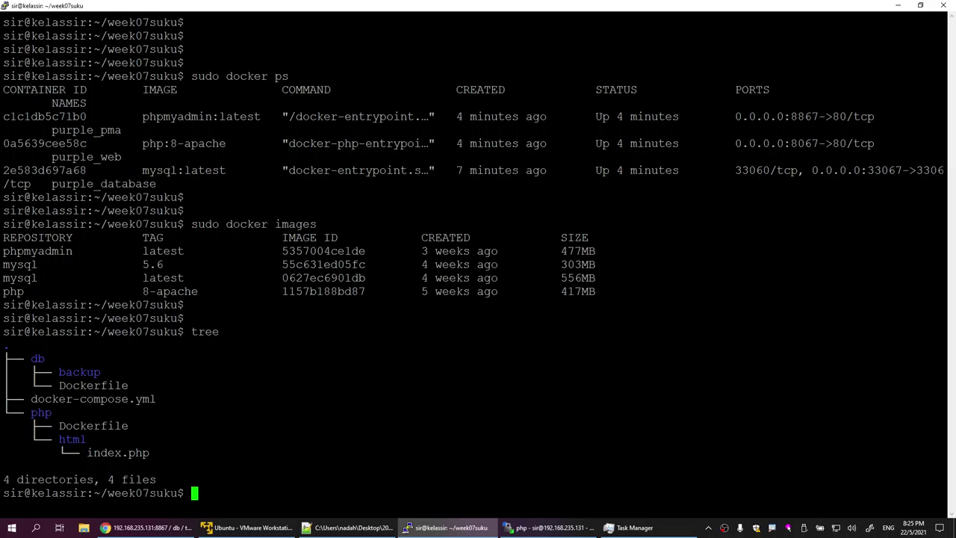
Step: Clear the terminal screen and start typing 'sudo docker' at the prompt
key("Return")
key("Return")
type("clear")
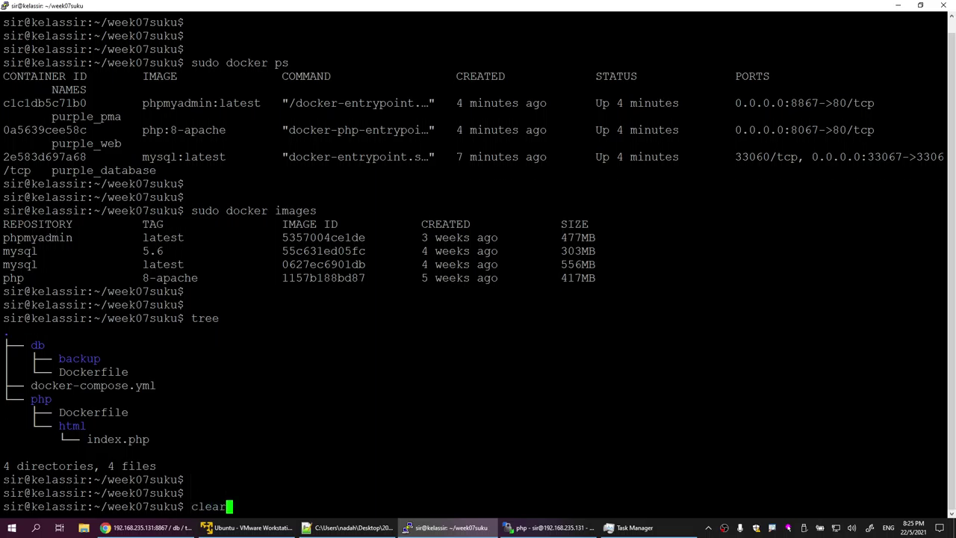
key("Return")
key("Return")
key("Return")
key("Return")
key("Return")
type("sudo")
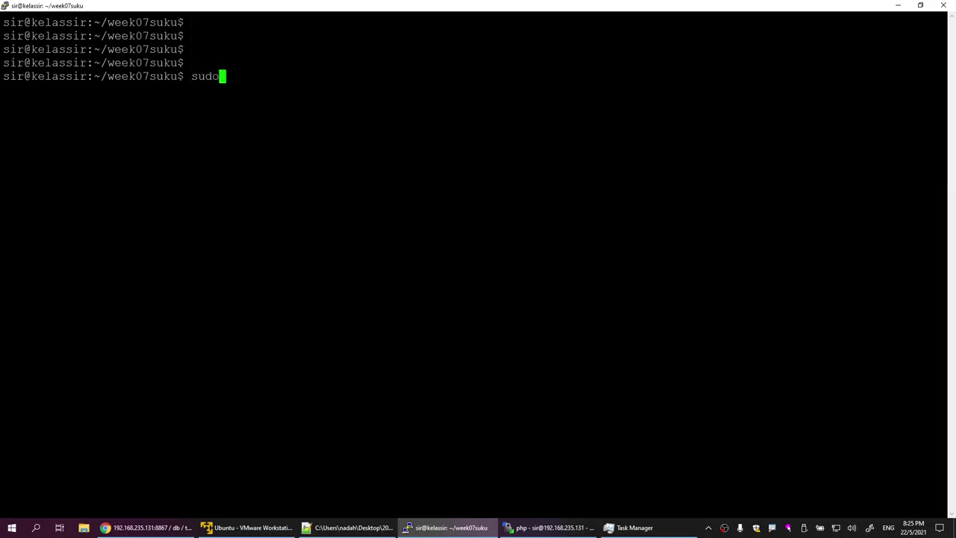
type(" docker")
Step: Rerun sudo docker-compose up -d --build and highlight the purple_database and purple_web Recreating lines
key("Up")
key("Up")
key("Up")
key("Up")
key("Up")
key("Up")
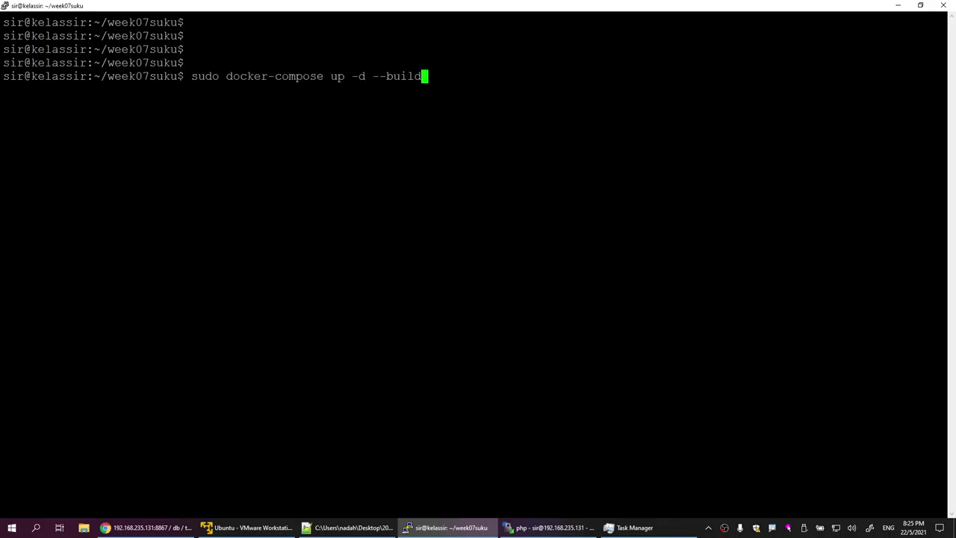
key("Return")
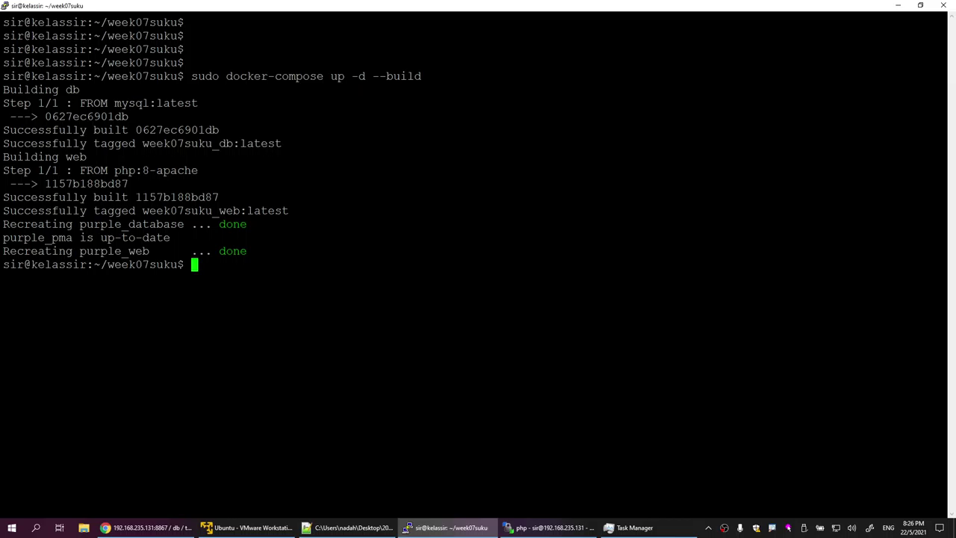
left_click_drag(3, 224, 249, 224)
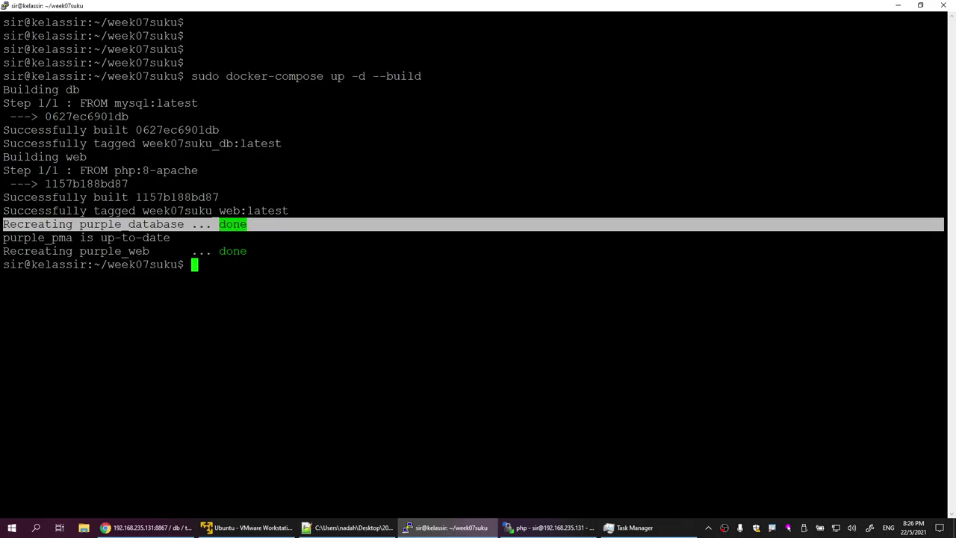
left_click_drag(3, 251, 247, 251)
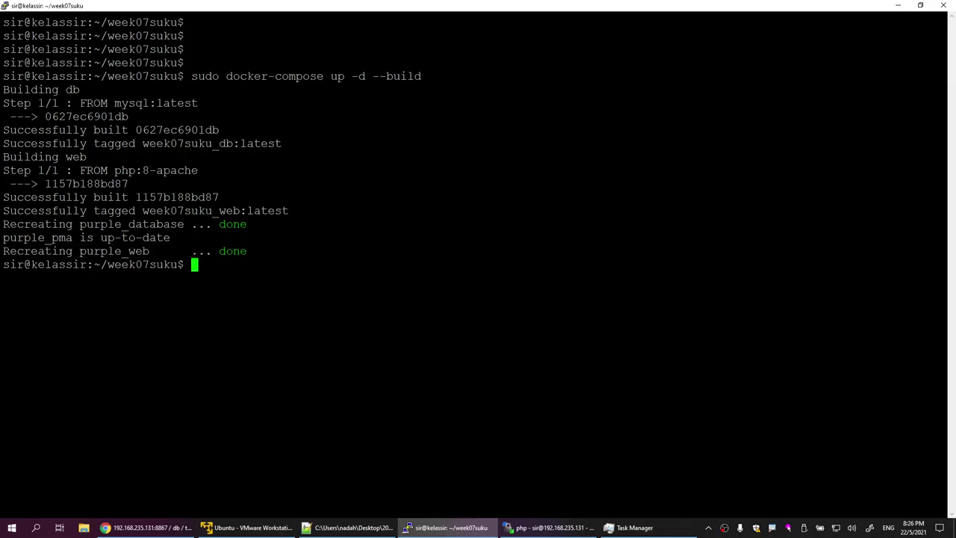
key("Return")
key("Return")
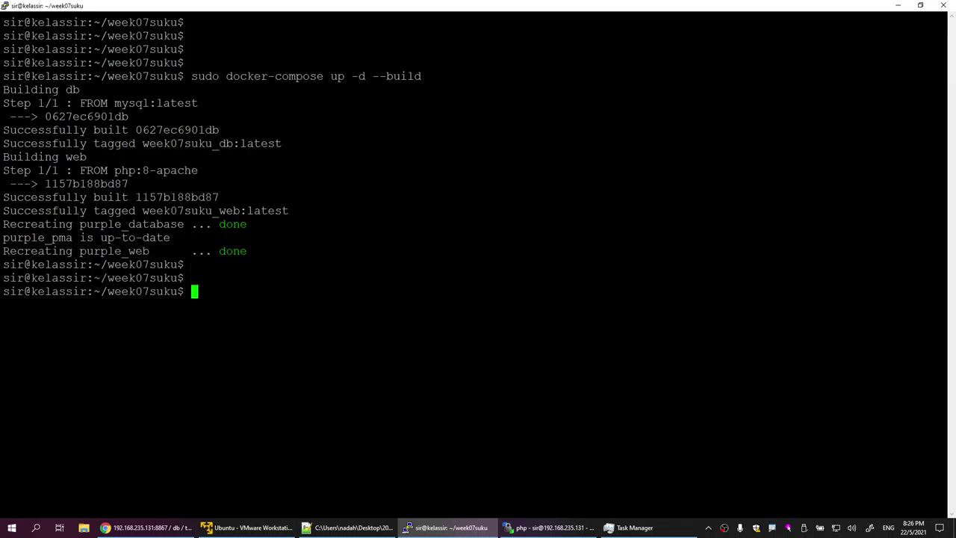
Step: Run sudo docker images and compare week07suku_db's name, ID and 556MB size with mysql latest
type("sudo docker i")
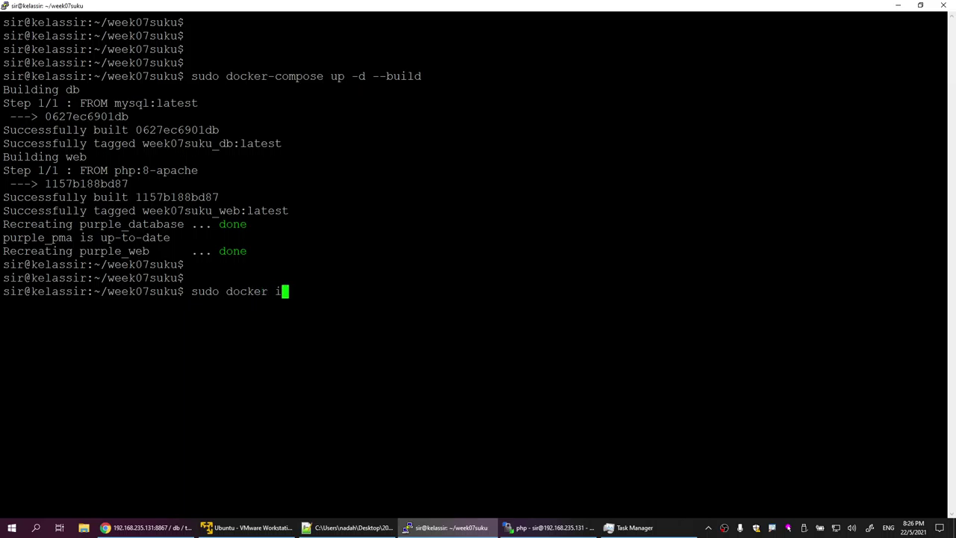
type("mages")
key("Return")
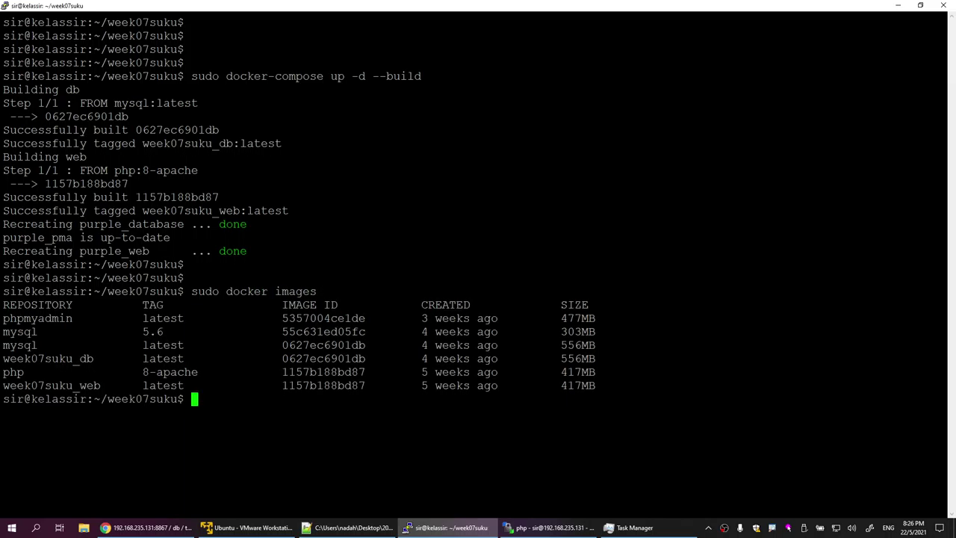
left_click_drag(4, 358, 98, 359)
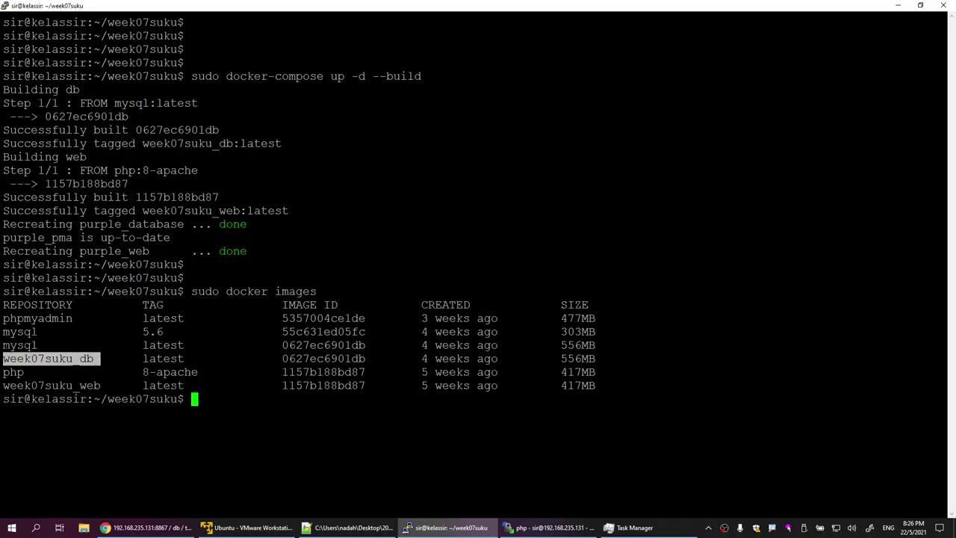
left_click_drag(4, 345, 591, 345)
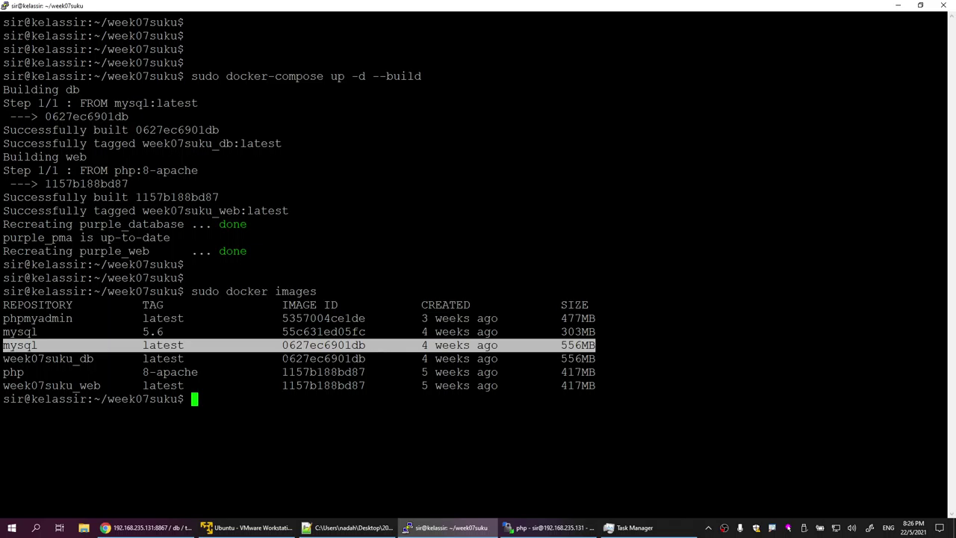
left_click_drag(282, 358, 363, 360)
left_click_drag(282, 345, 365, 345)
left_click_drag(283, 359, 365, 359)
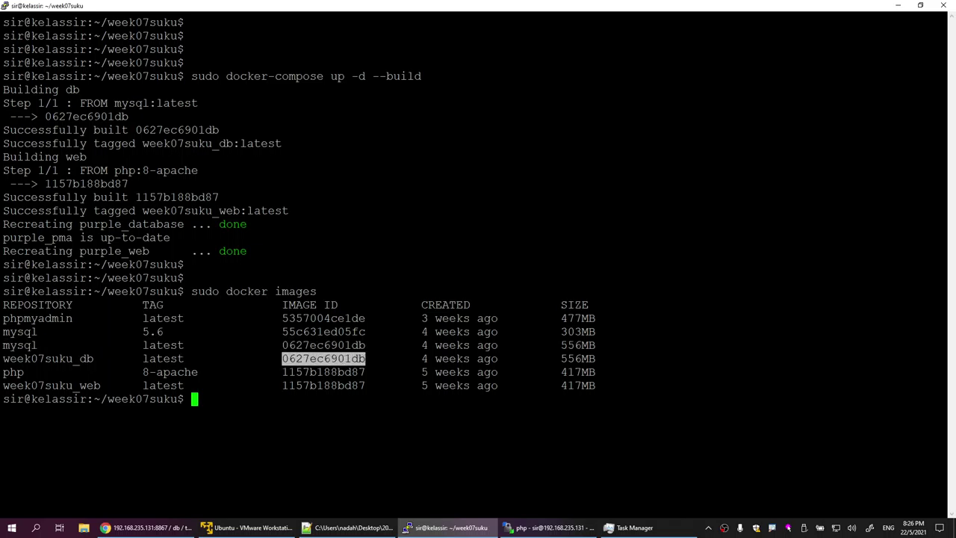
left_click_drag(3, 359, 88, 359)
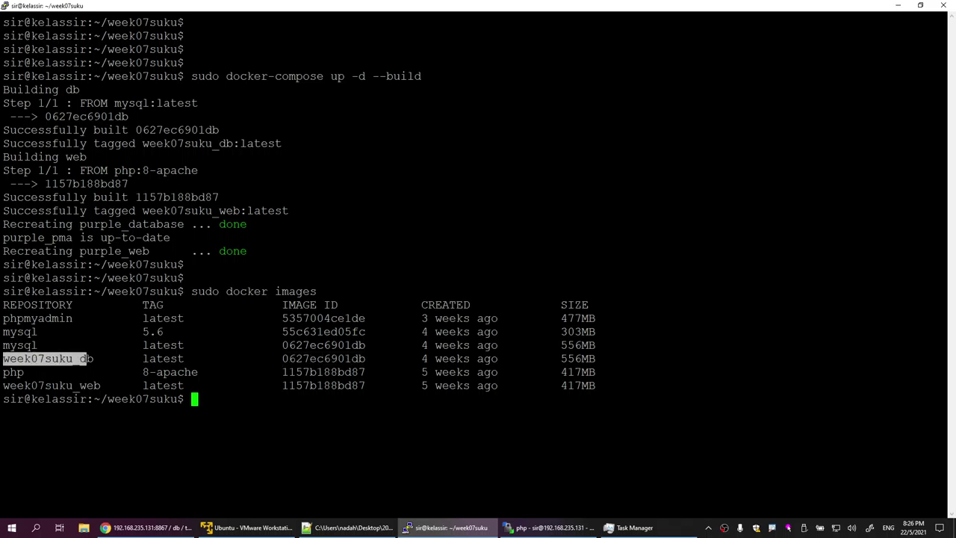
left_click_drag(276, 345, 372, 358)
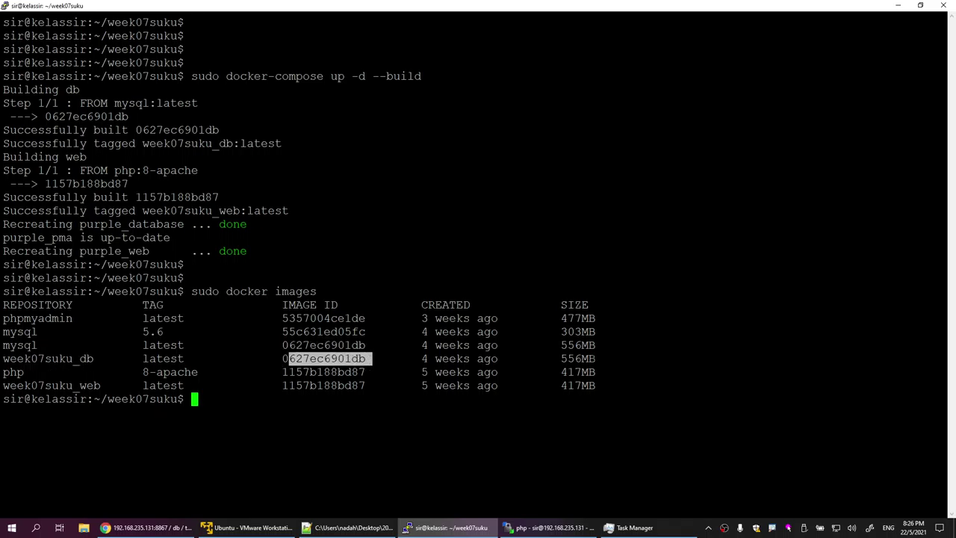
double_click(577, 345)
left_click_drag(561, 358, 588, 359)
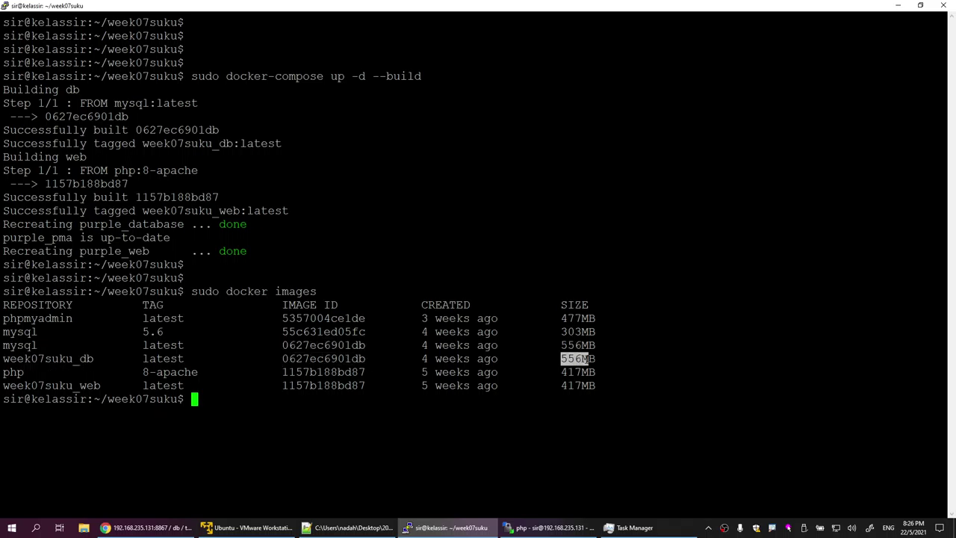
Step: Compare the week07suku_web image's name, ID and 417MB size with the php image
left_click_drag(4, 372, 31, 371)
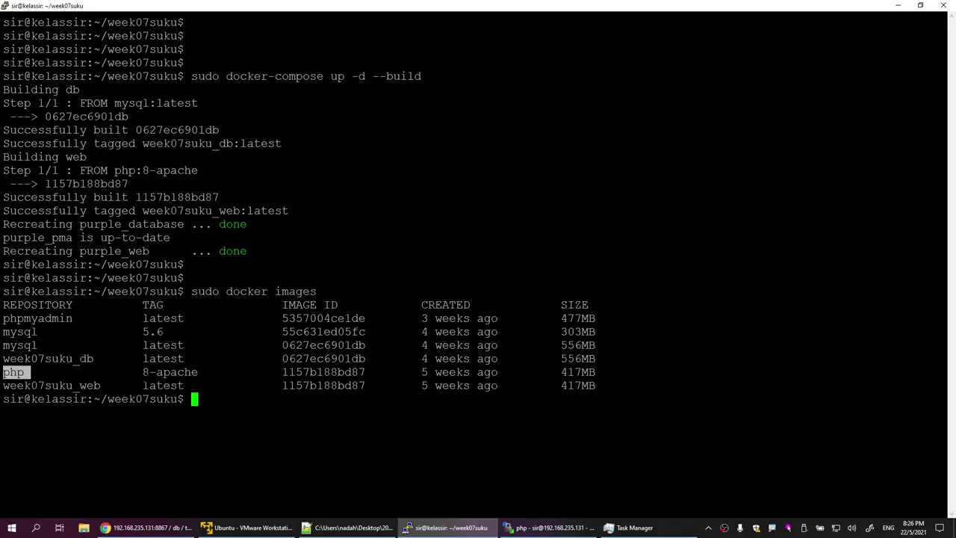
left_click_drag(143, 372, 359, 372)
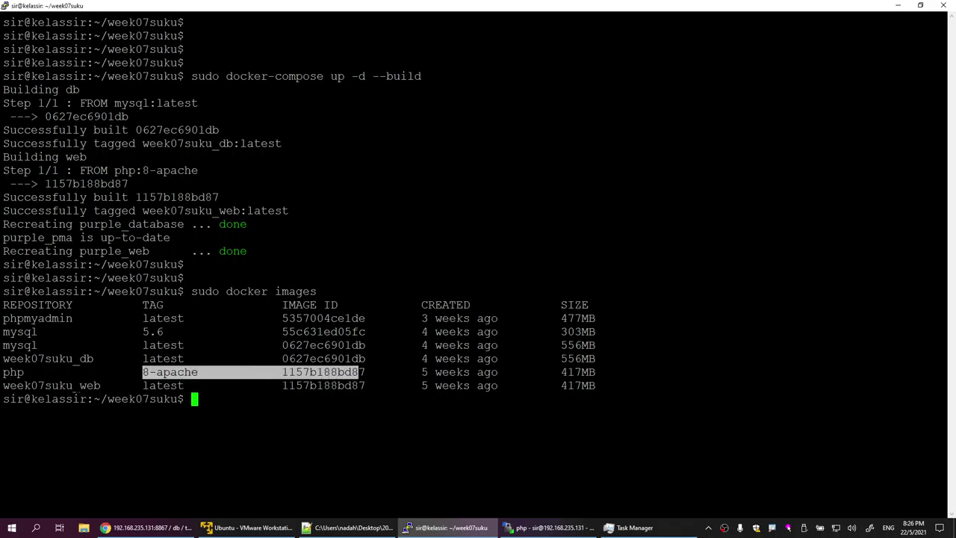
left_click_drag(79, 385, 101, 386)
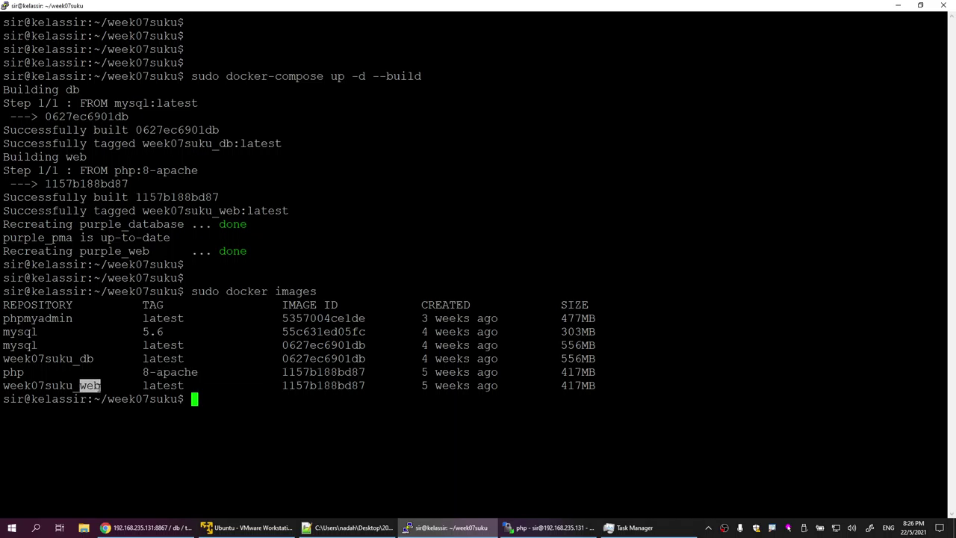
left_click_drag(283, 386, 363, 386)
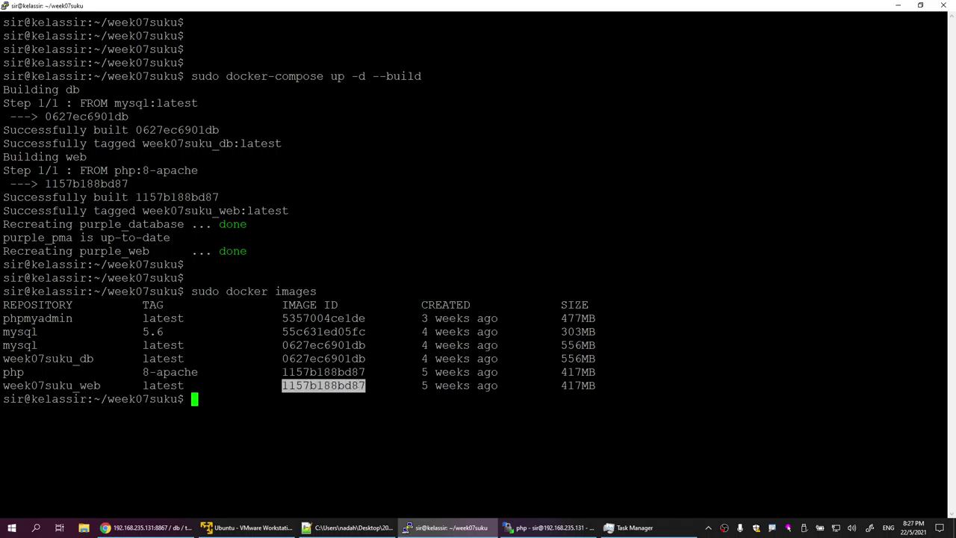
left_click_drag(553, 385, 596, 386)
left_click(595, 385)
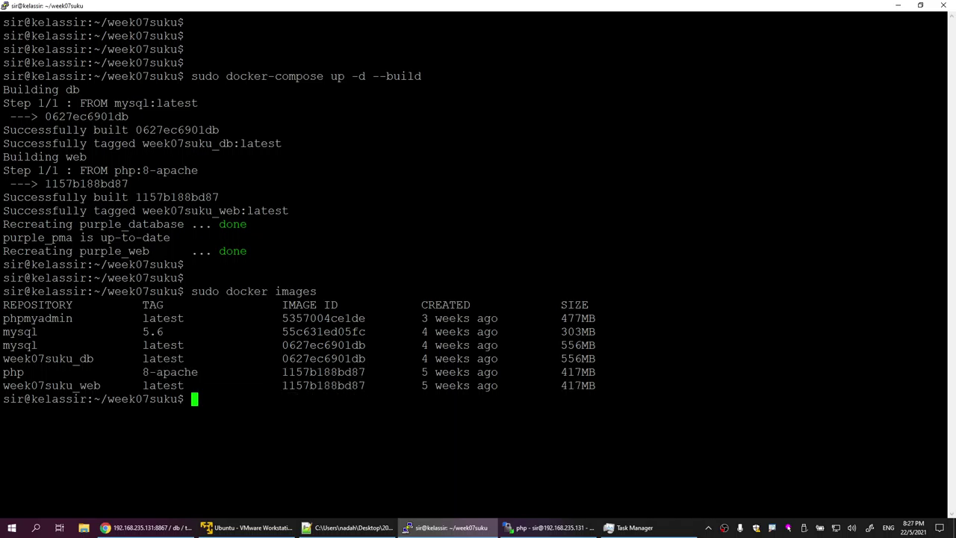
left_click_drag(943, 385, 576, 385)
double_click(578, 372)
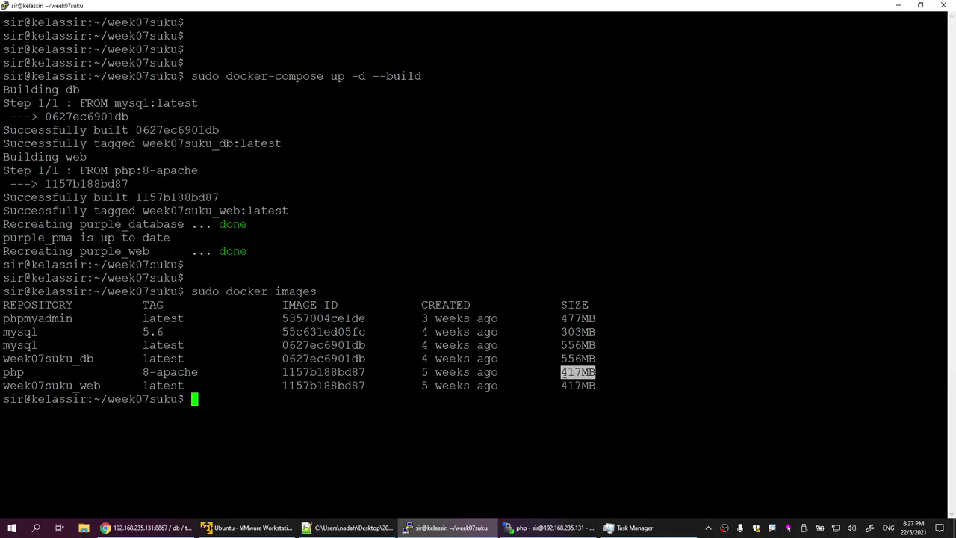
double_click(578, 385)
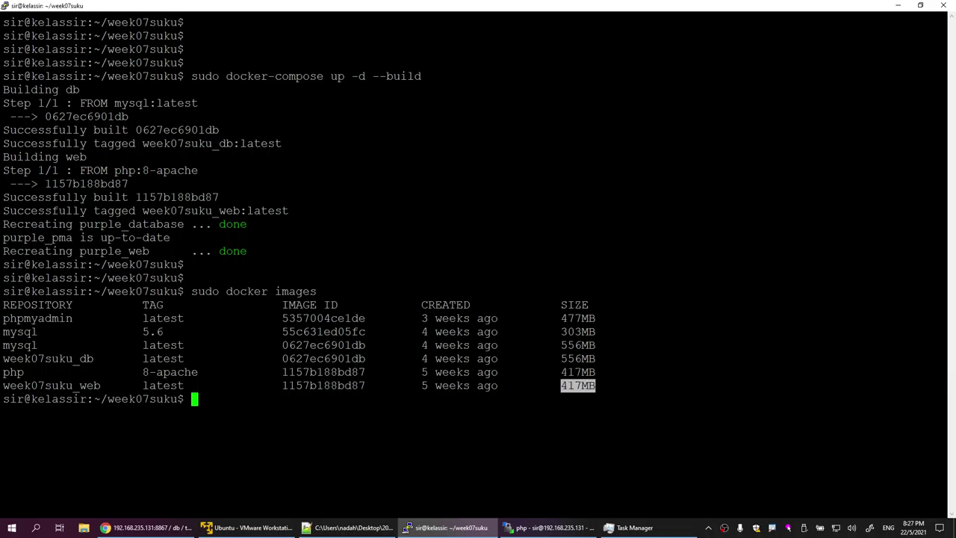
left_click(578, 385)
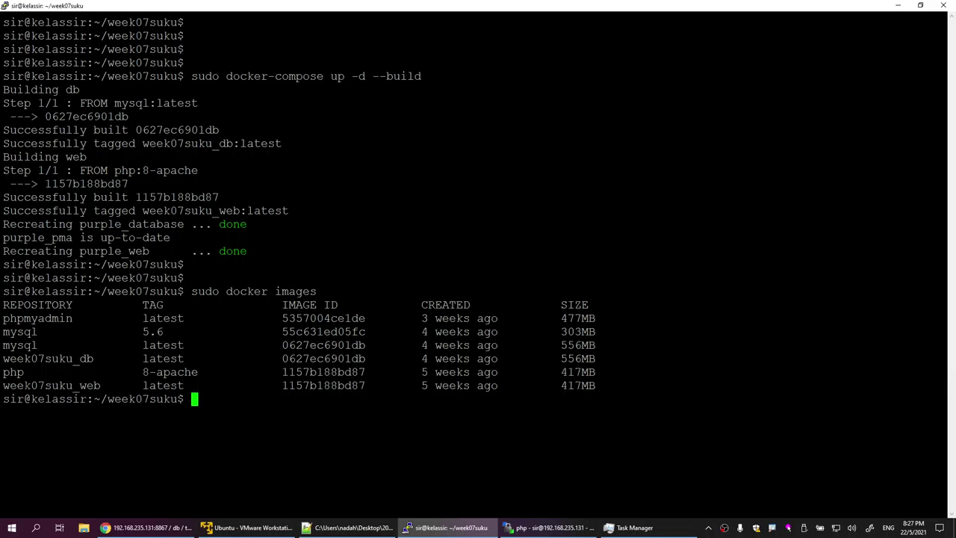
left_click_drag(3, 386, 101, 386)
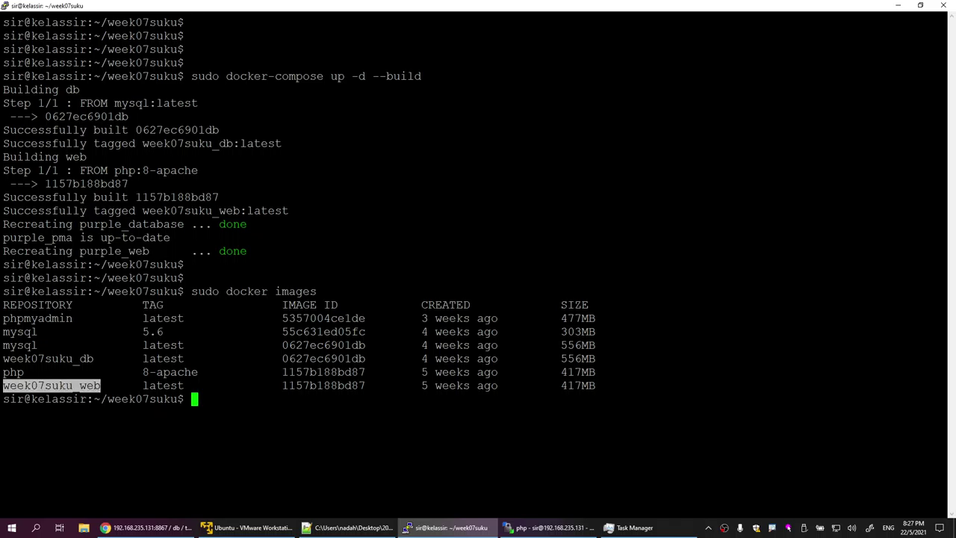
left_click(101, 386)
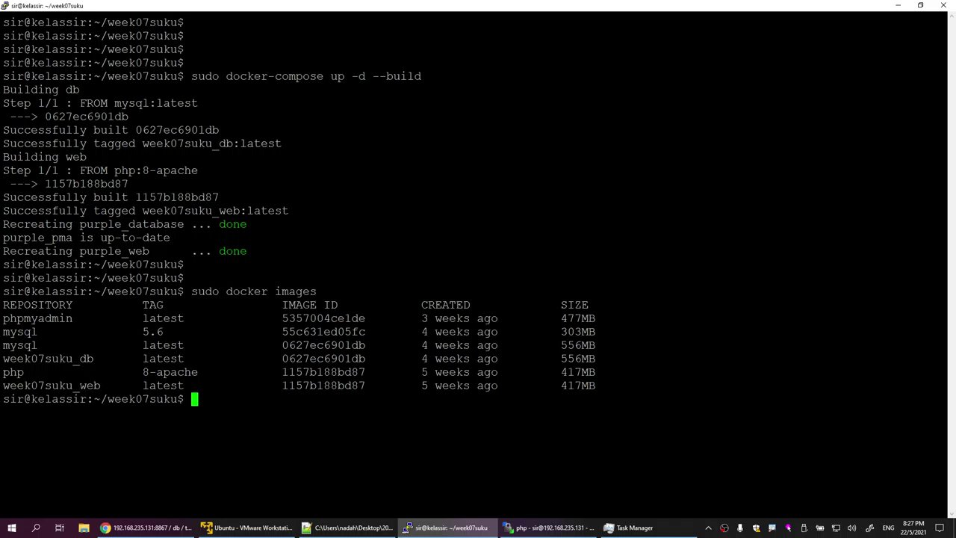
key("Return")
key("Return")
key("alt+Tab")
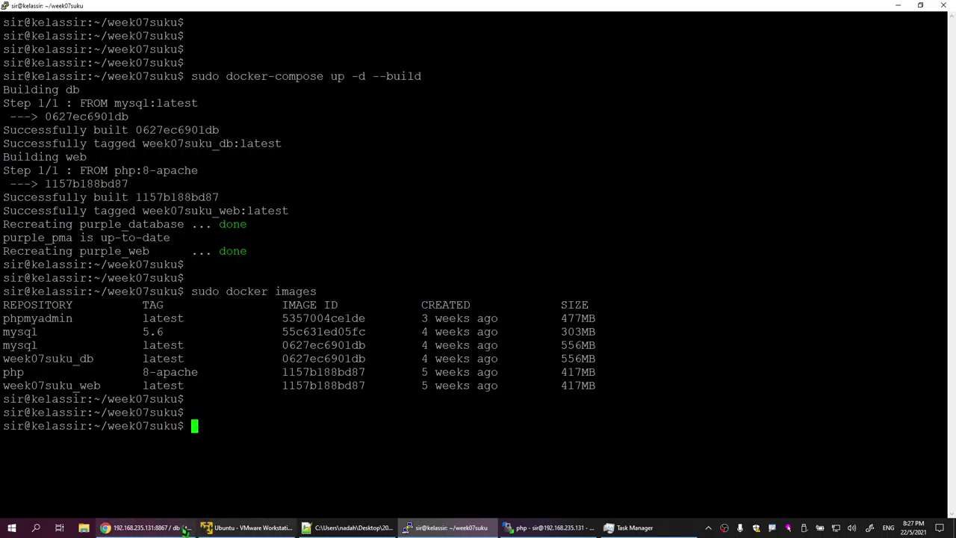
Step: Reload phpMyAdmin, browse and collapse information_schema and mysql, then return to the notes
left_click(43, 25)
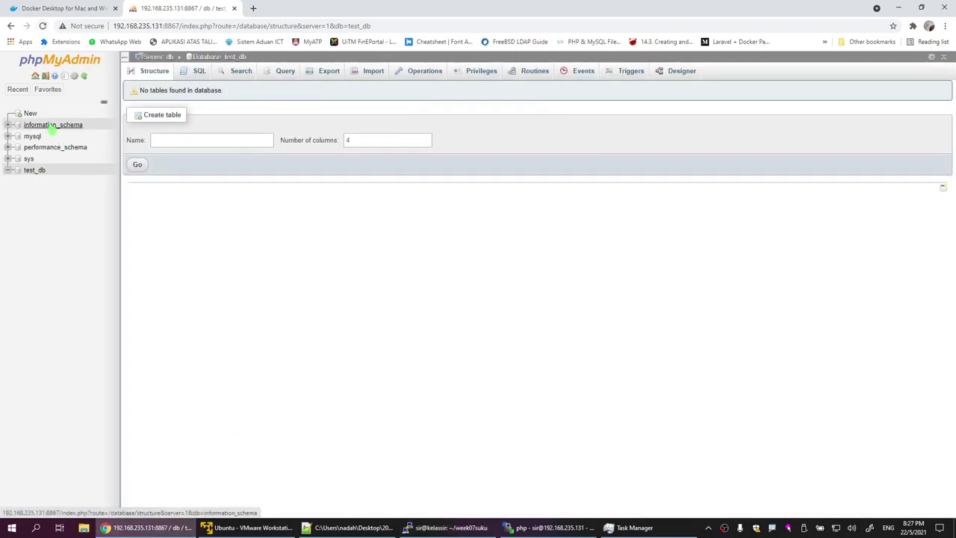
left_click(60, 124)
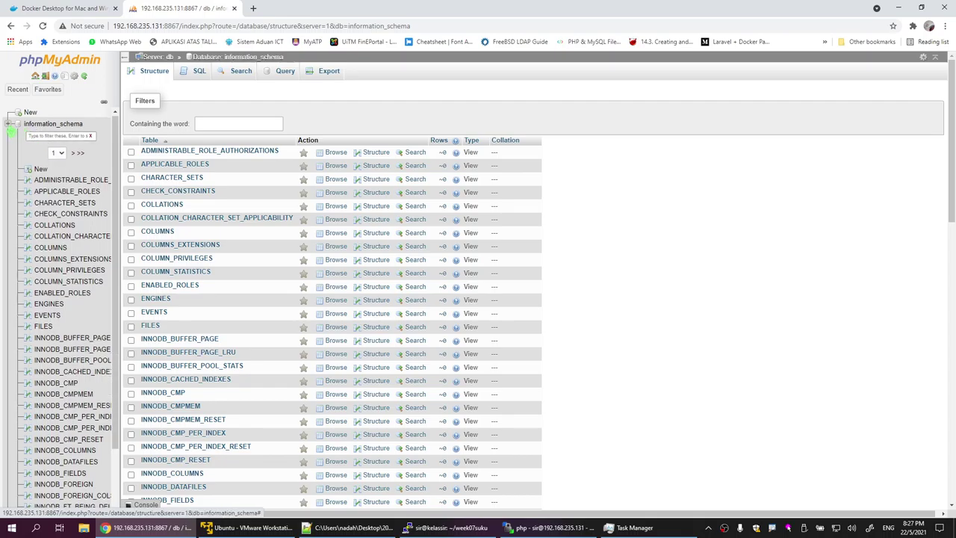
left_click(8, 125)
left_click(29, 136)
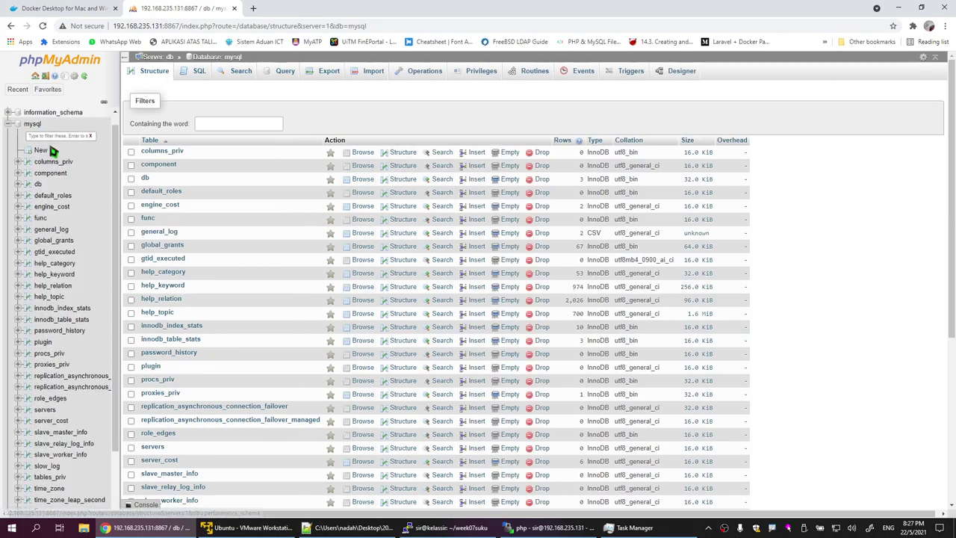
left_click(7, 125)
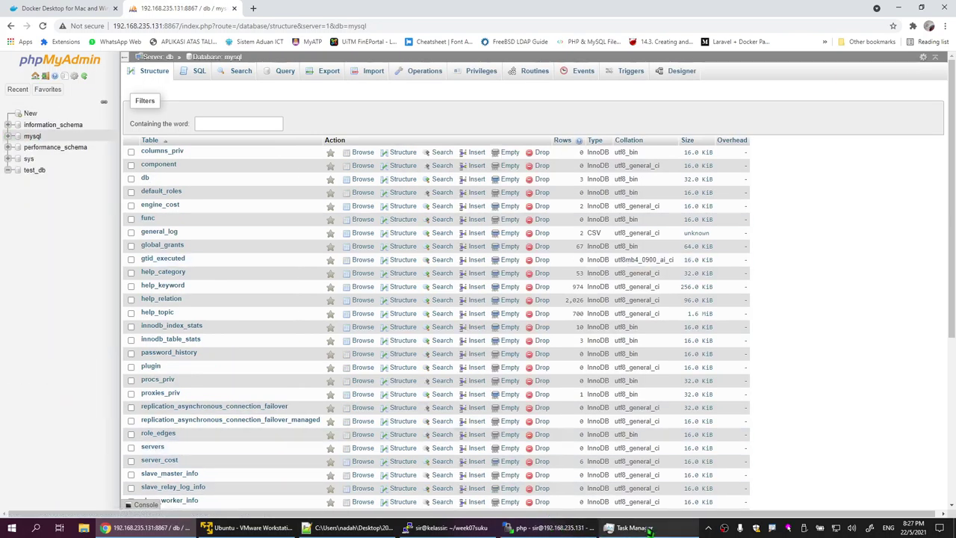
left_click(384, 530)
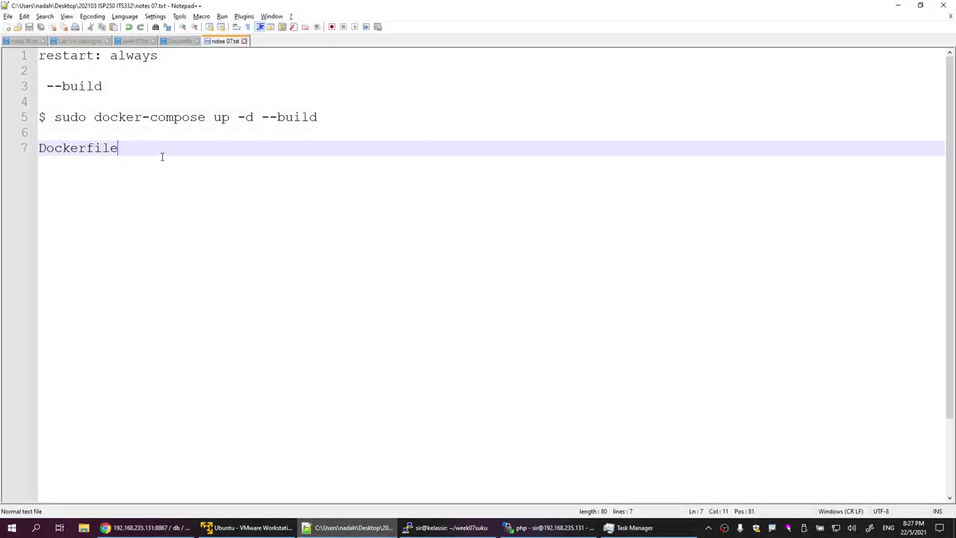
Step: Add two blank lines after 'Dockerfile' in notes 07.txt and return to phpMyAdmin
key("Return")
key("Return")
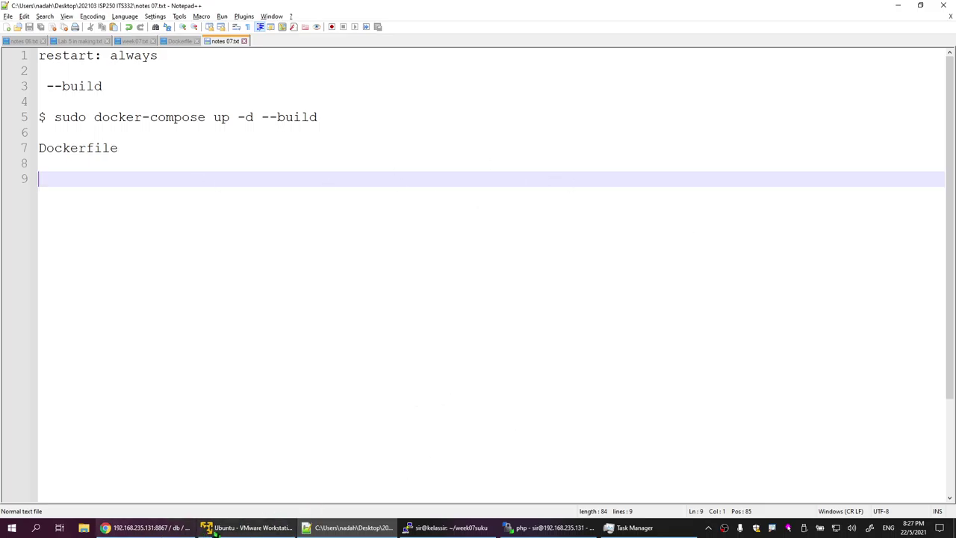
left_click(174, 534)
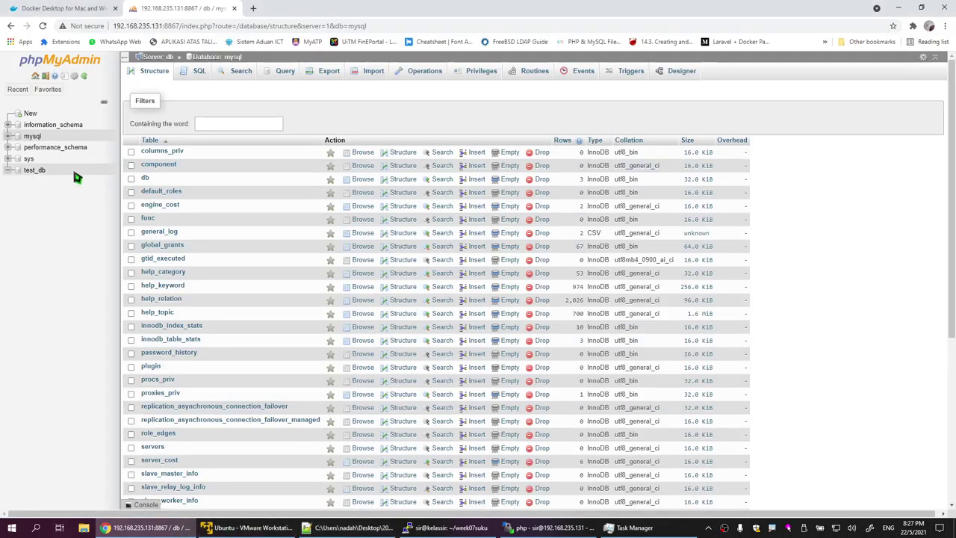
Step: Open test_db to confirm it holds no tables, then open a new Chrome tab
left_click(34, 171)
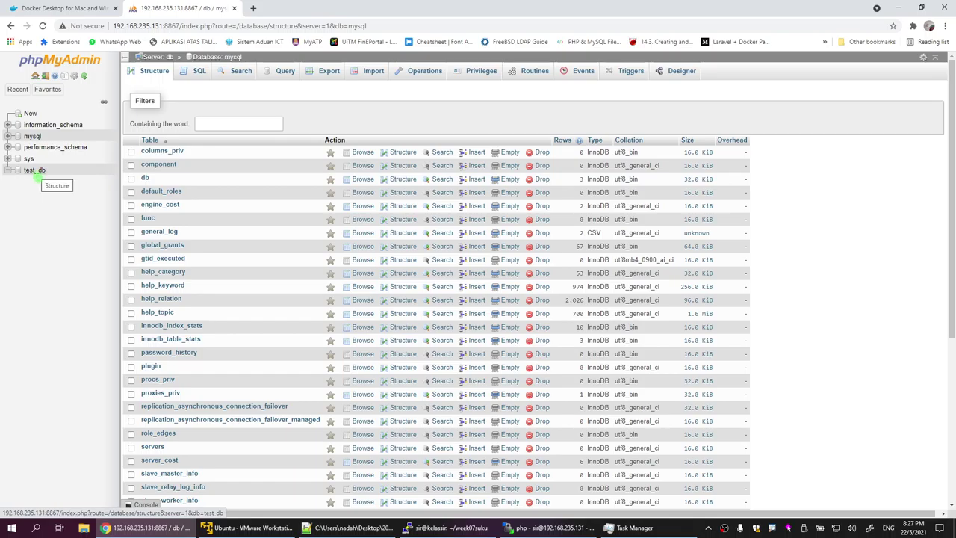
left_click(34, 172)
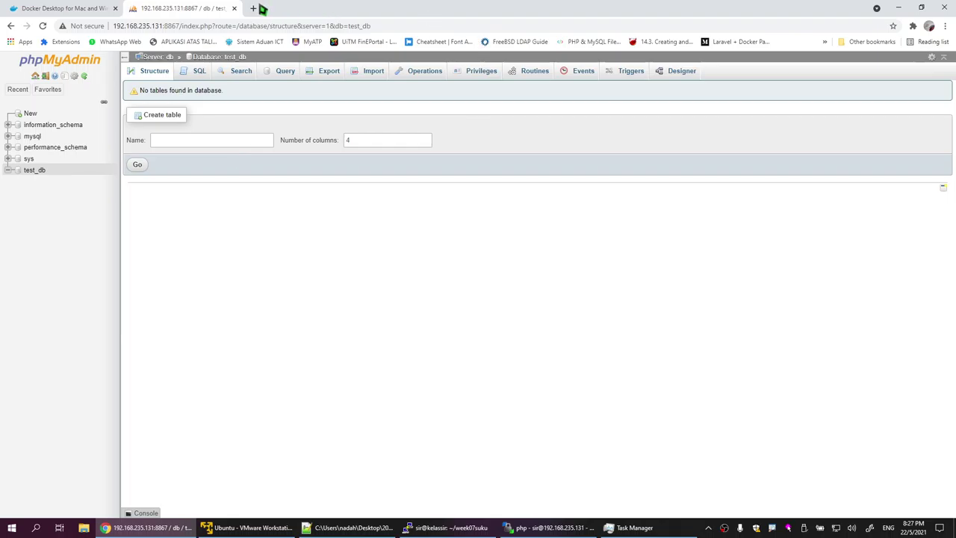
left_click(254, 9)
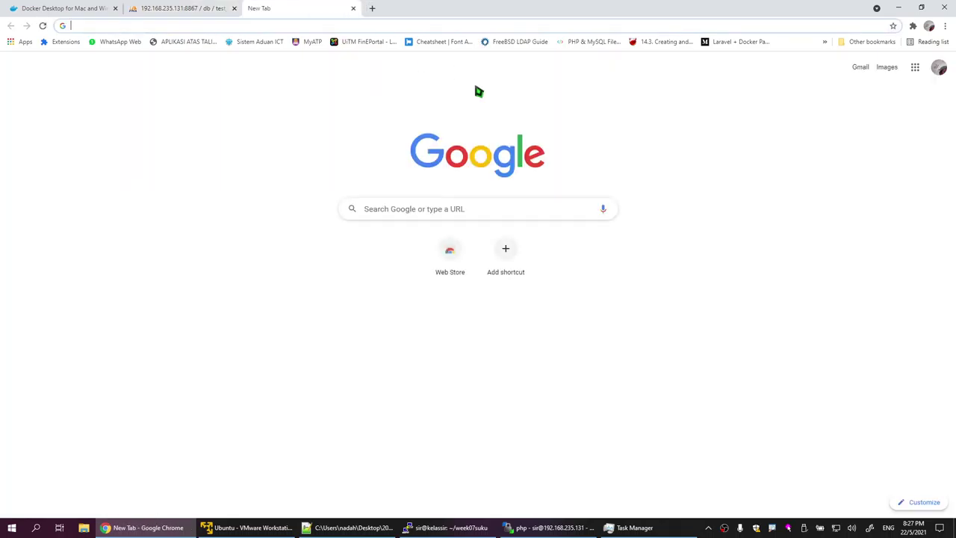
Step: Search Google for 'mysql database sample' and open the w3resource SQL sample database result
type("mysq")
key("Return")
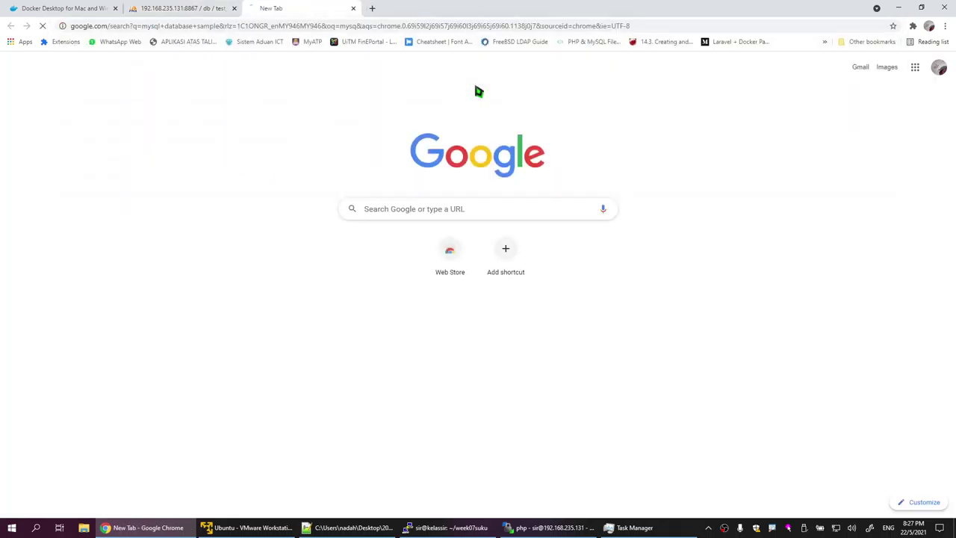
scroll(284, 214, "down", 1)
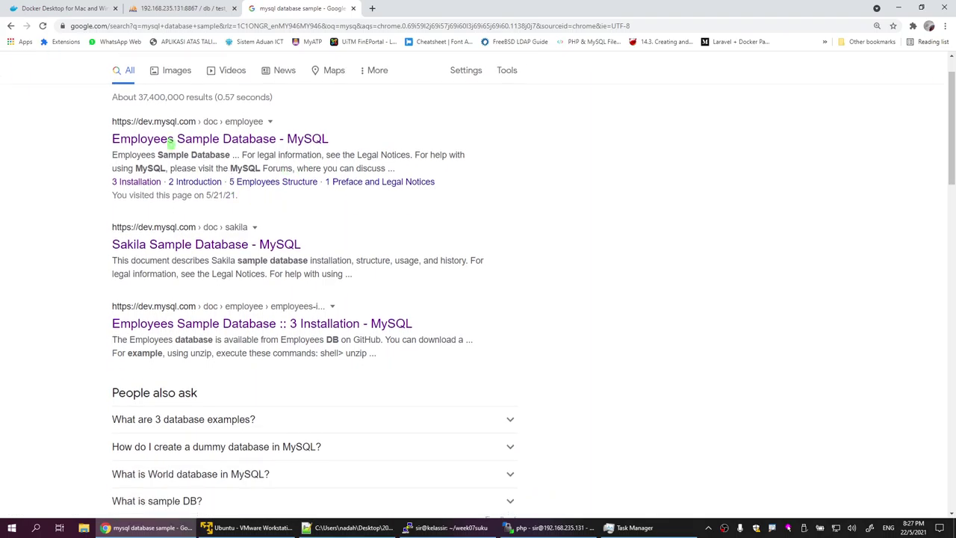
scroll(224, 241, "down", 2)
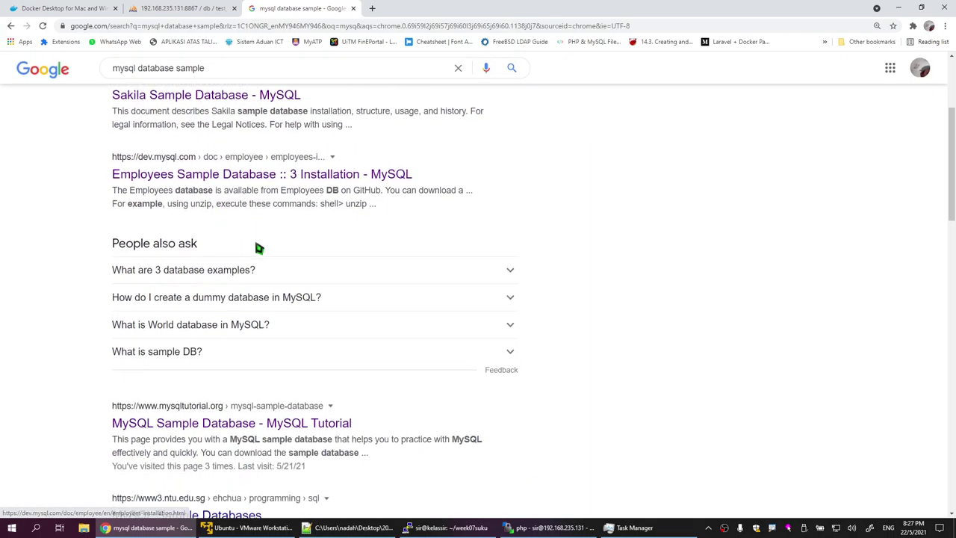
scroll(283, 383, "down", 2)
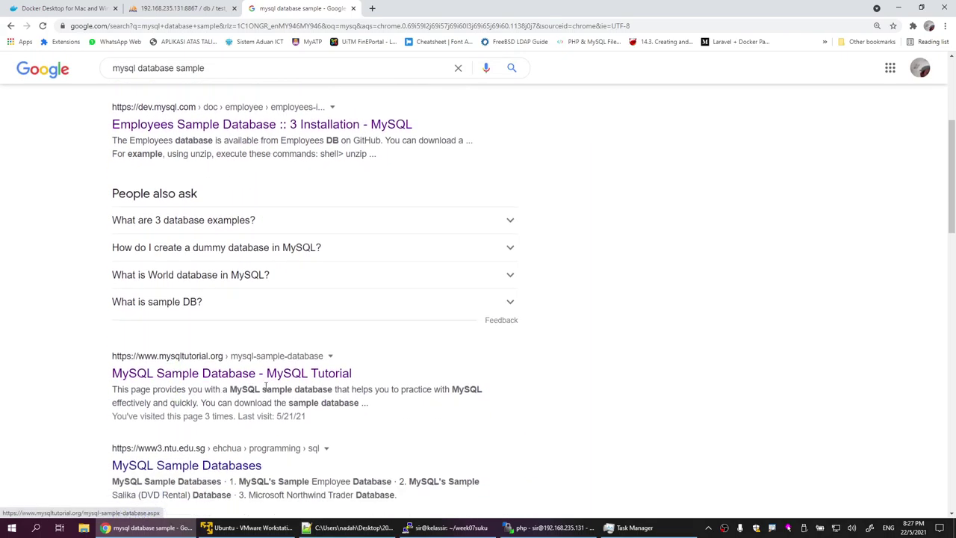
scroll(448, 374, "down", 3)
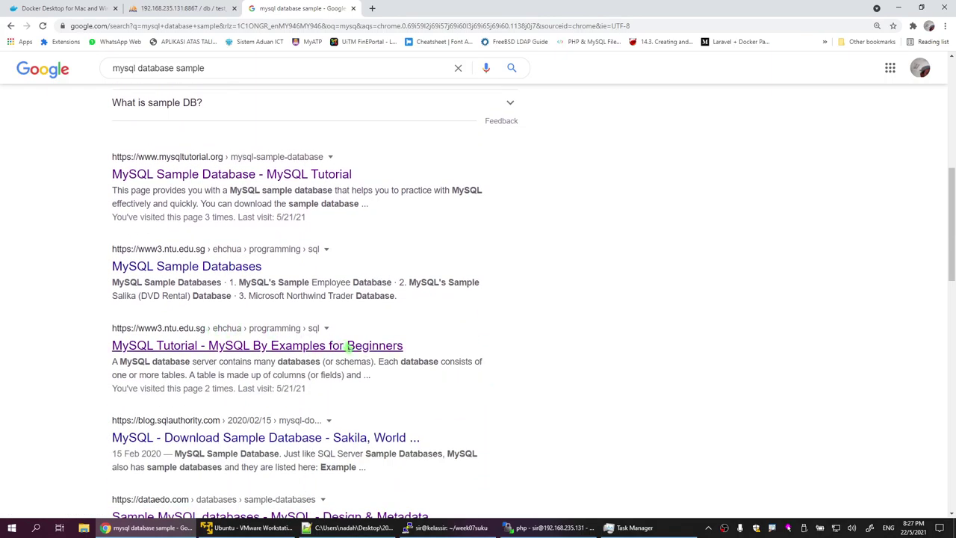
scroll(407, 349, "down", 2)
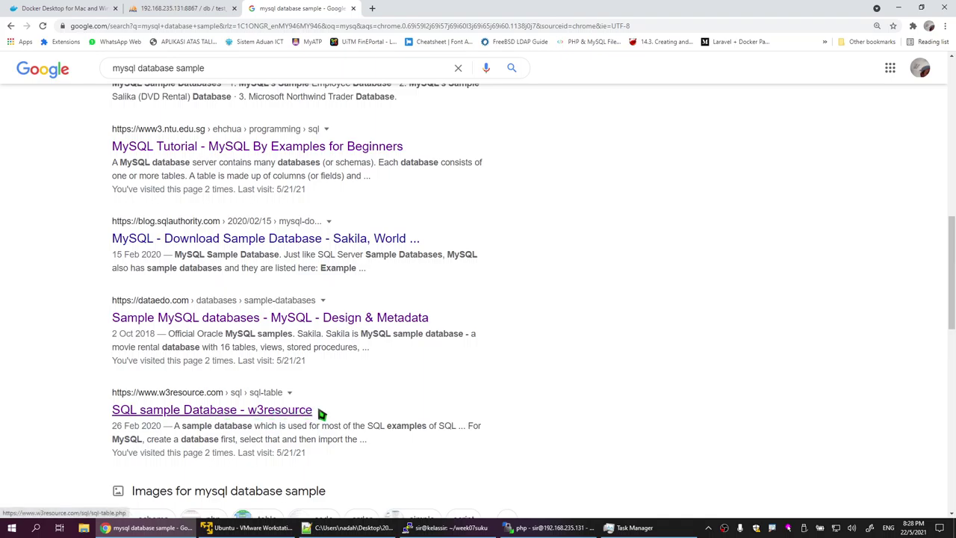
left_click(274, 413)
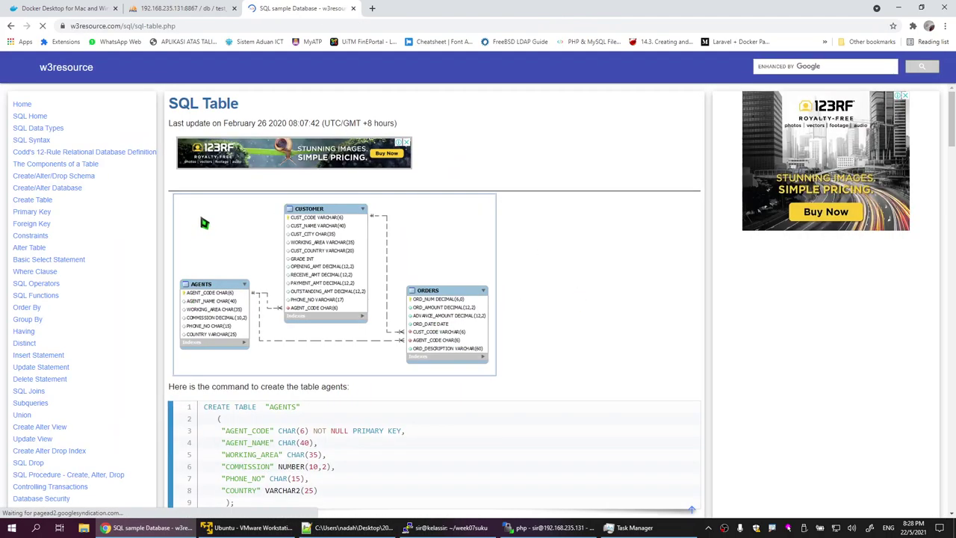
Step: Zoom the w3resource page to 125% and scroll through the MySQL-format sample database script
key("ctrl+plus")
key("ctrl+plus")
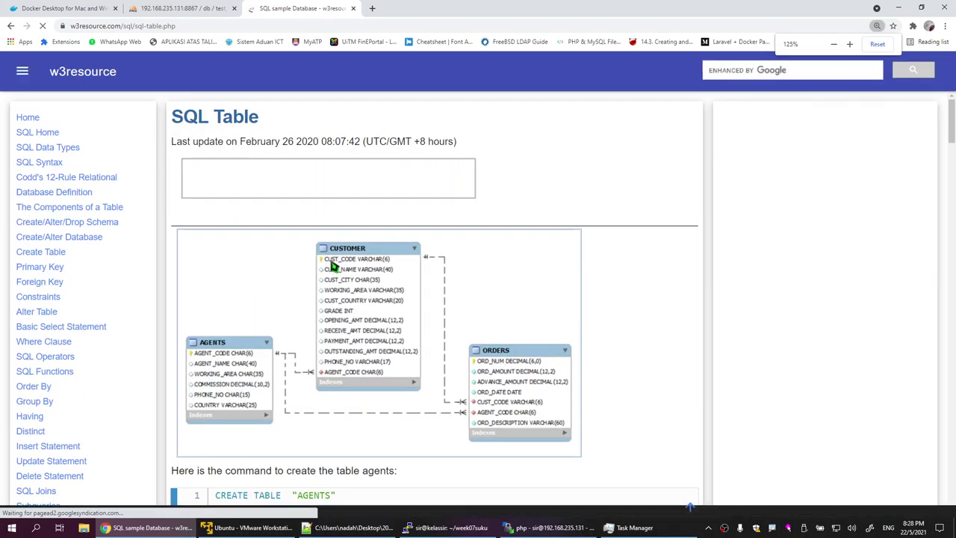
scroll(336, 269, "down", 1)
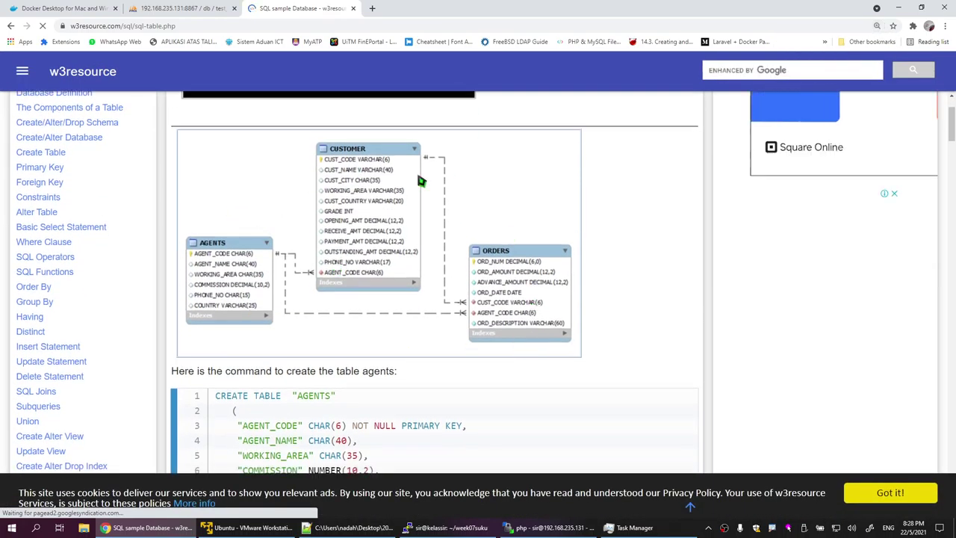
scroll(456, 314, "down", 3)
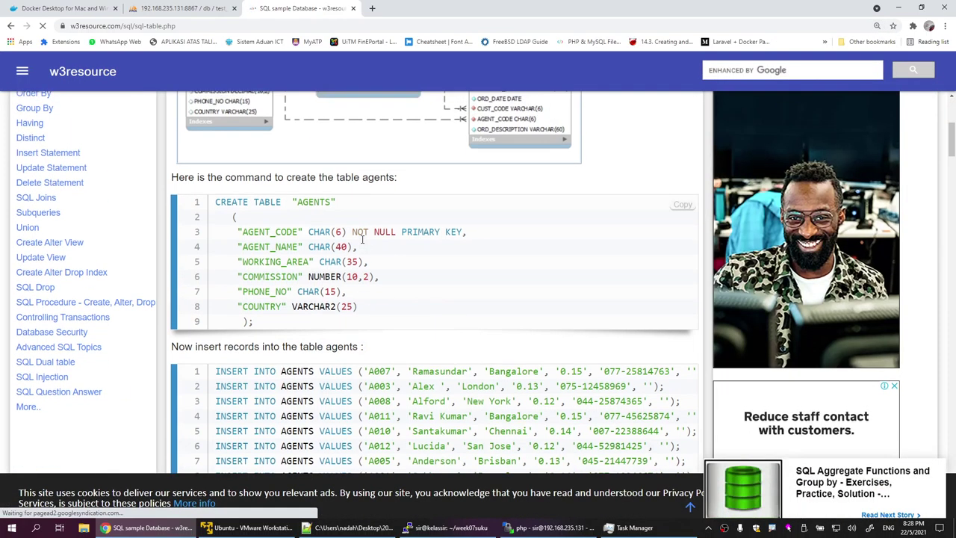
scroll(230, 252, "up", 3)
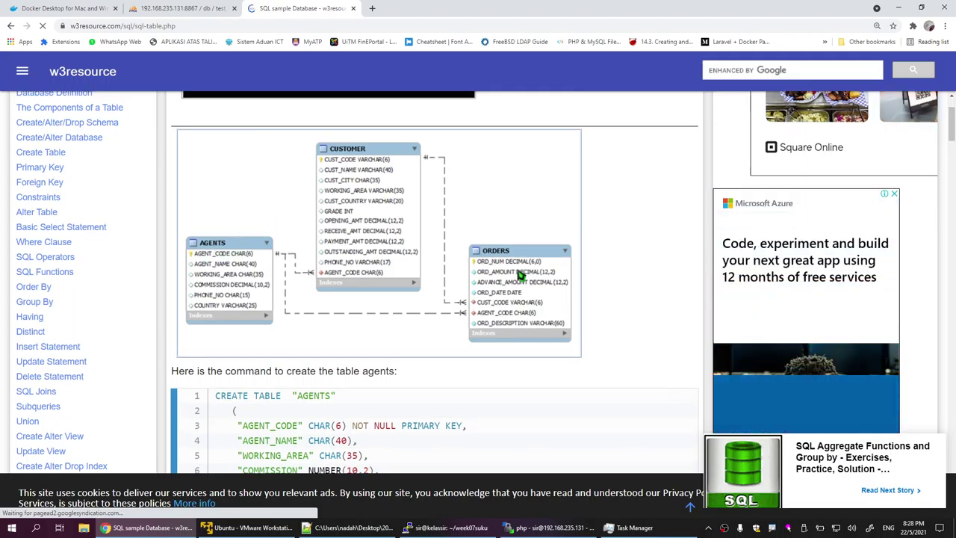
scroll(519, 273, "down", 4)
scroll(271, 239, "down", 4)
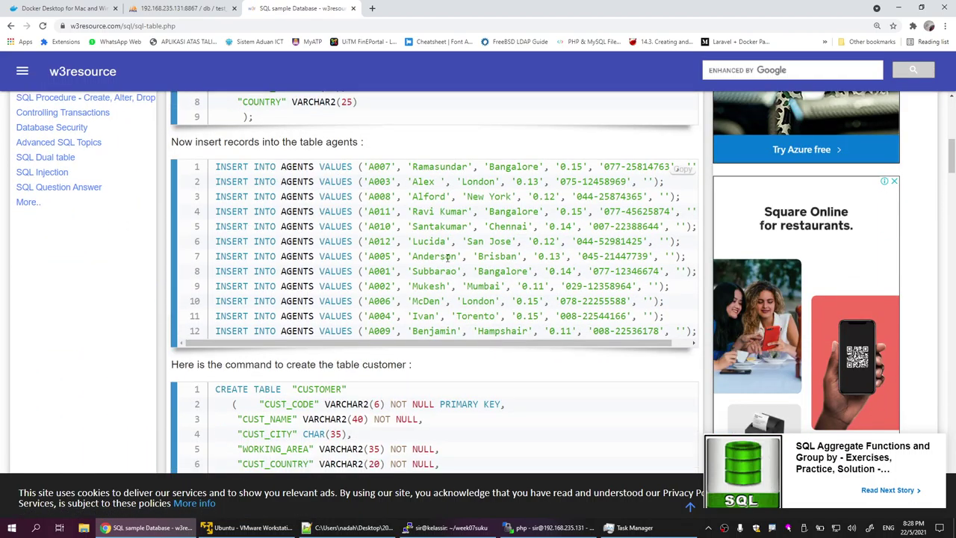
scroll(261, 281, "down", 1)
scroll(260, 282, "down", 10)
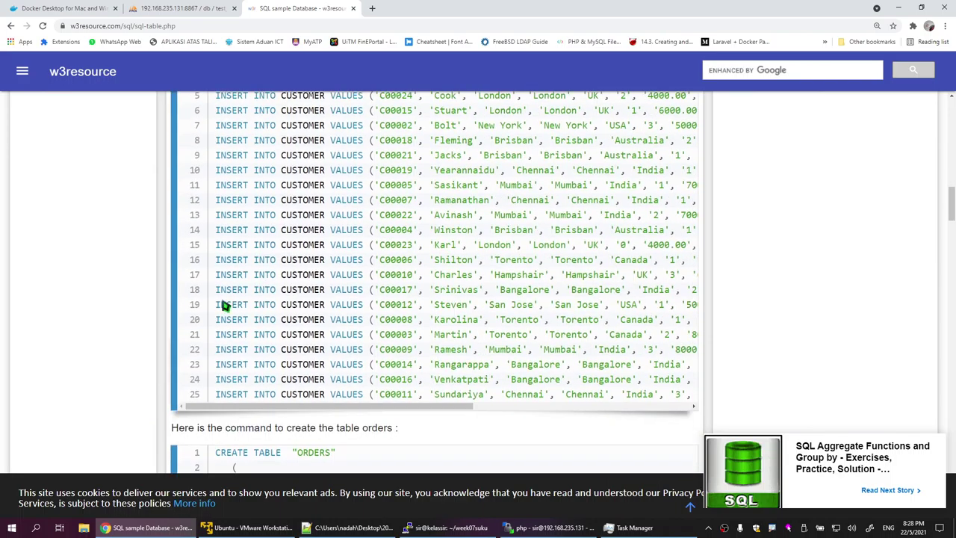
scroll(234, 365, "down", 10)
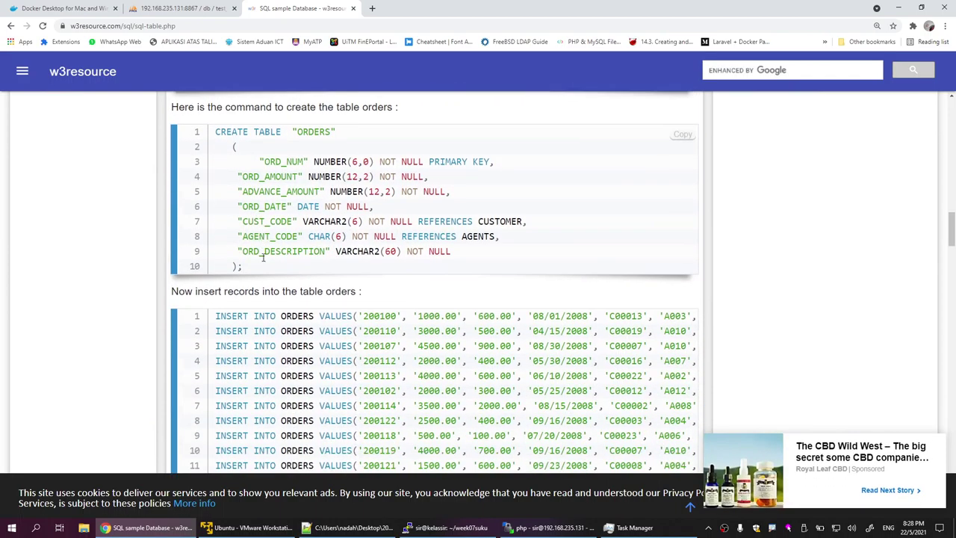
scroll(309, 329, "down", 6)
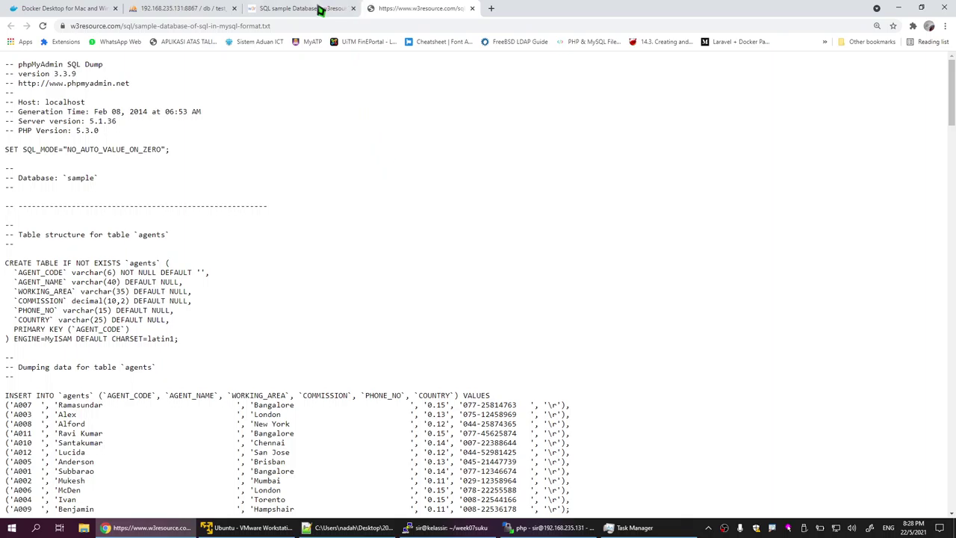
scroll(401, 184, "down", 20)
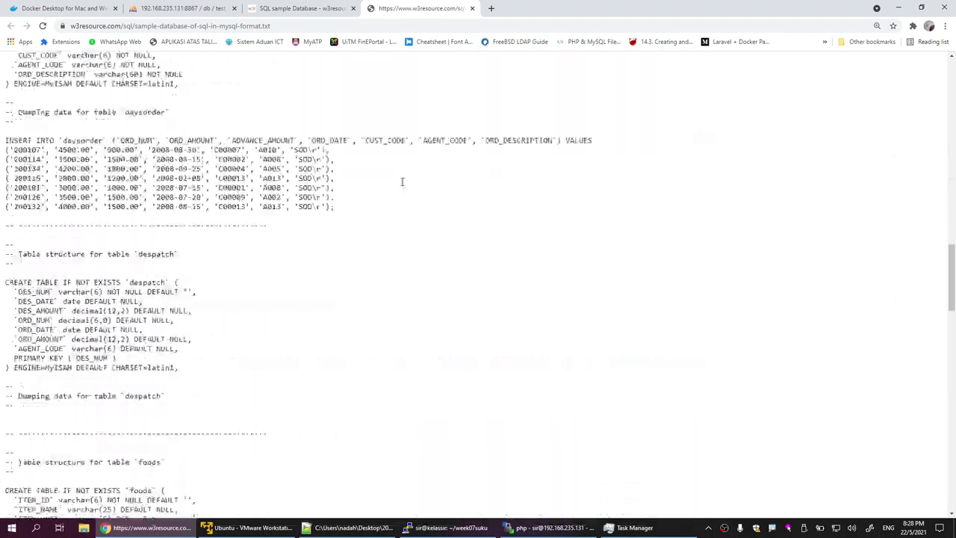
scroll(401, 181, "down", 4)
scroll(401, 182, "up", 16)
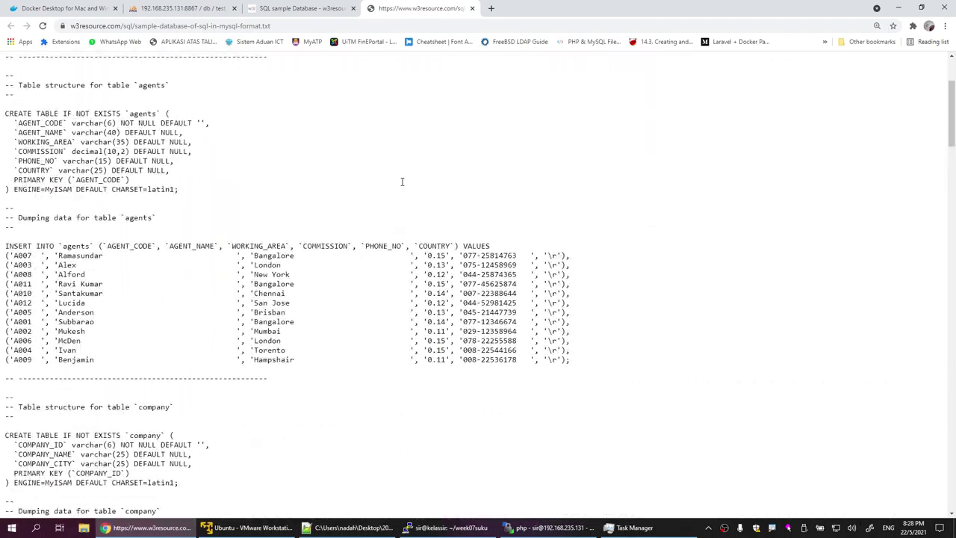
scroll(402, 182, "up", 2)
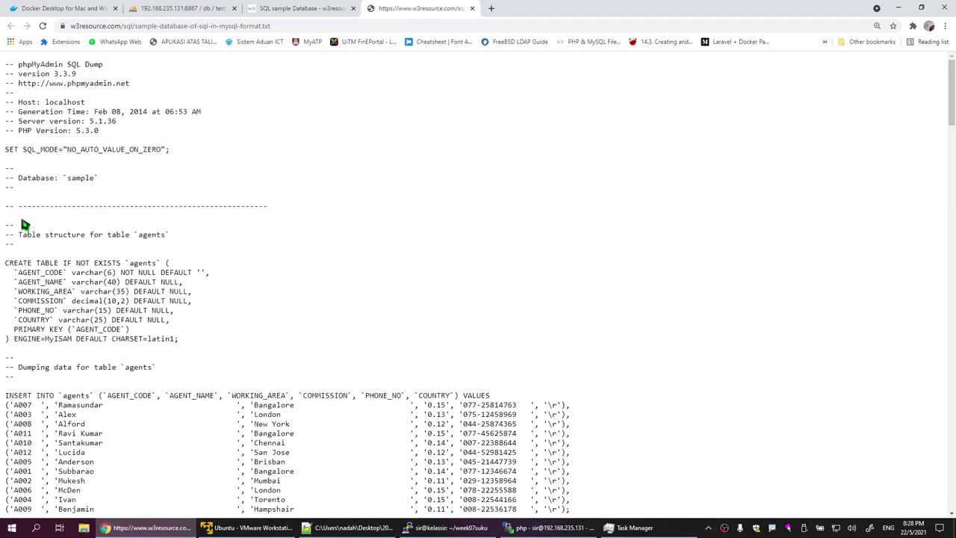
Step: Highlight the database name 'sample' in the dump header
double_click(69, 177)
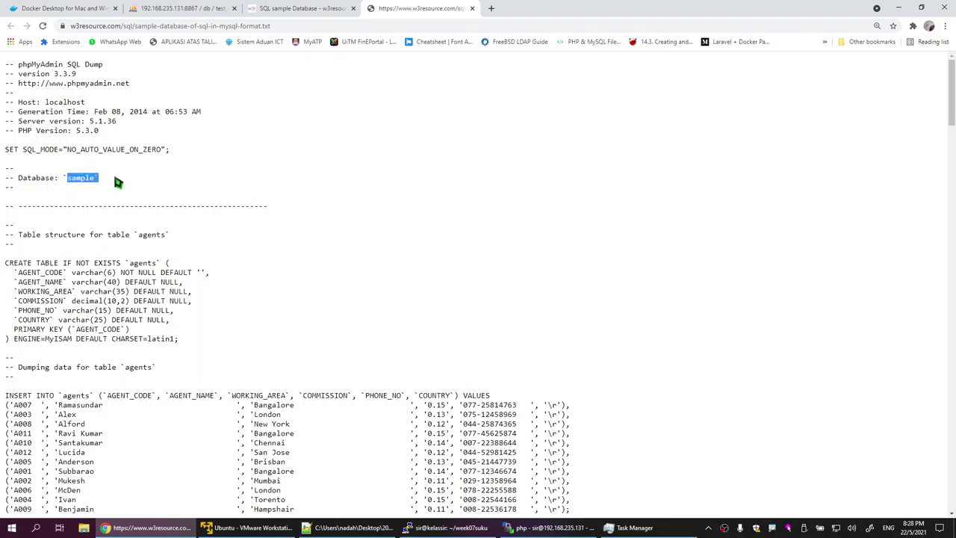
left_click(188, 250)
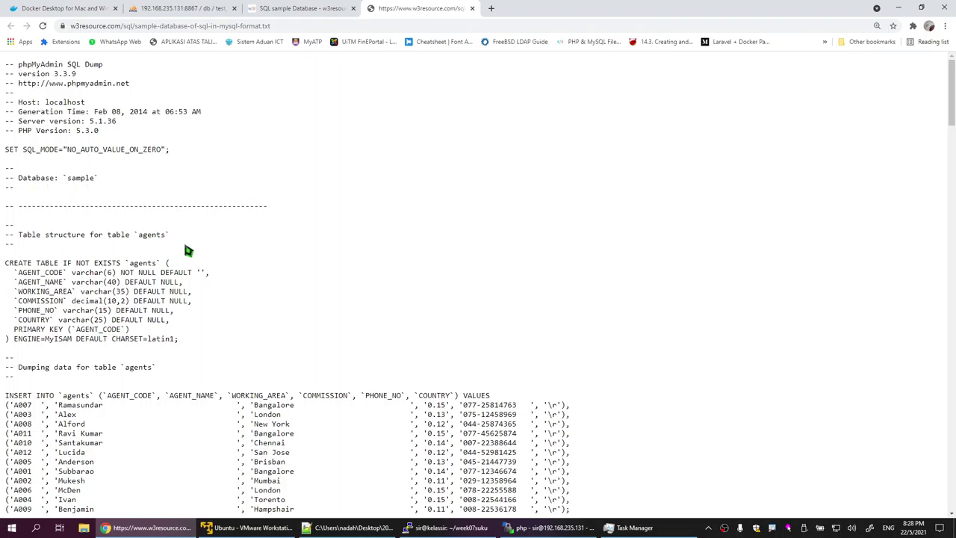
left_click(75, 179)
left_click_drag(68, 177, 91, 180)
scroll(234, 254, "down", 4)
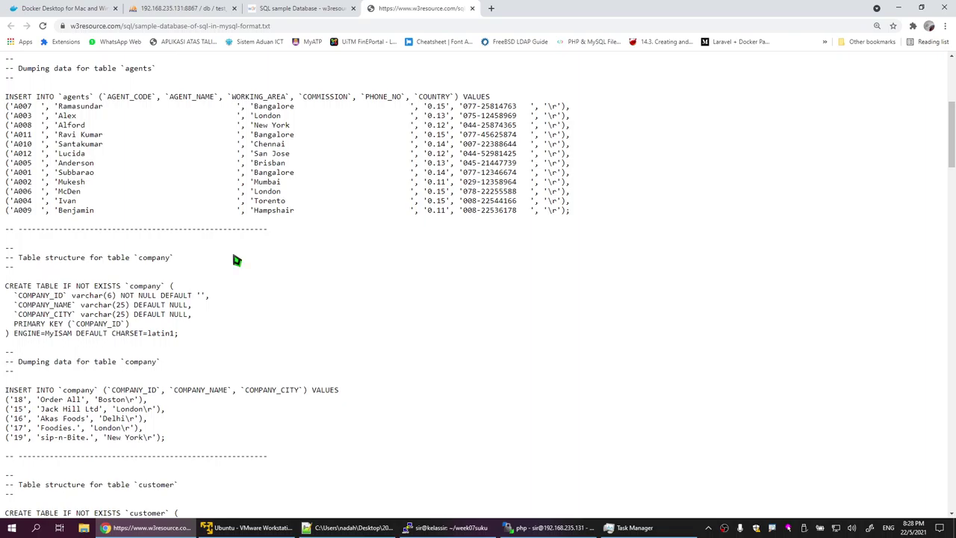
scroll(236, 260, "up", 4)
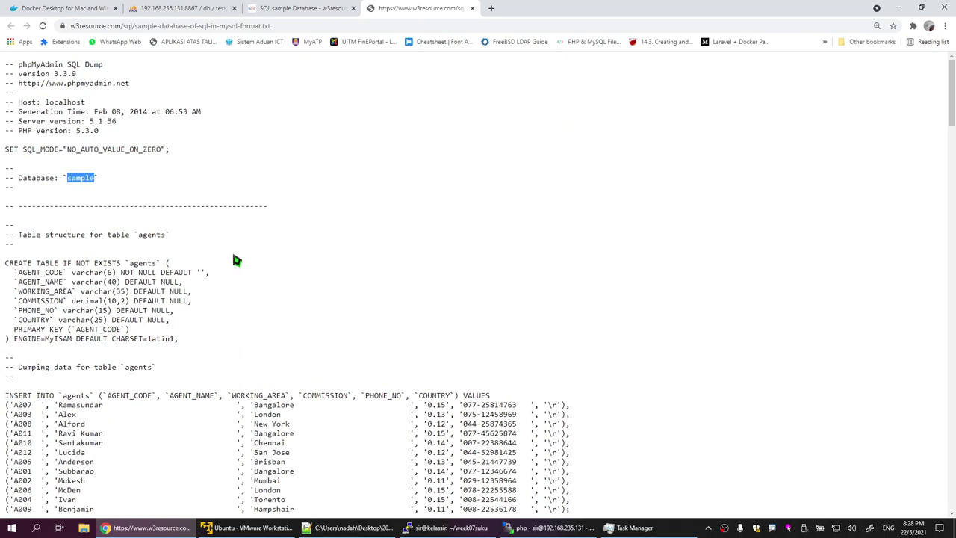
left_click(92, 181)
right_click(236, 115)
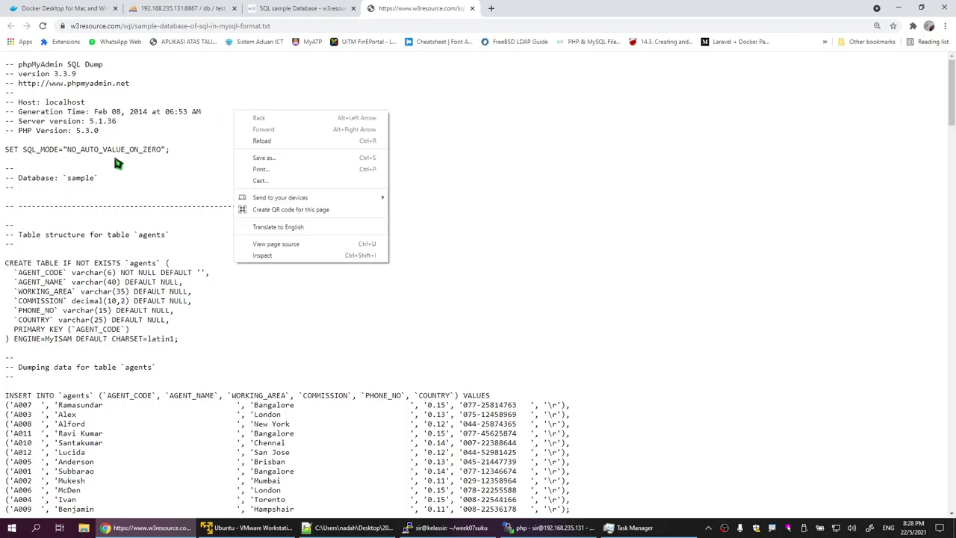
left_click(118, 160)
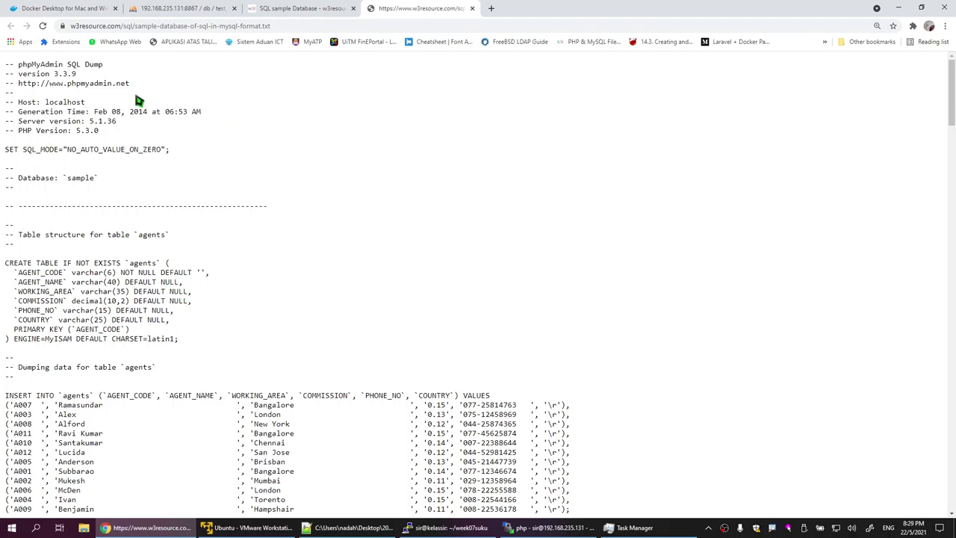
right_click(247, 97)
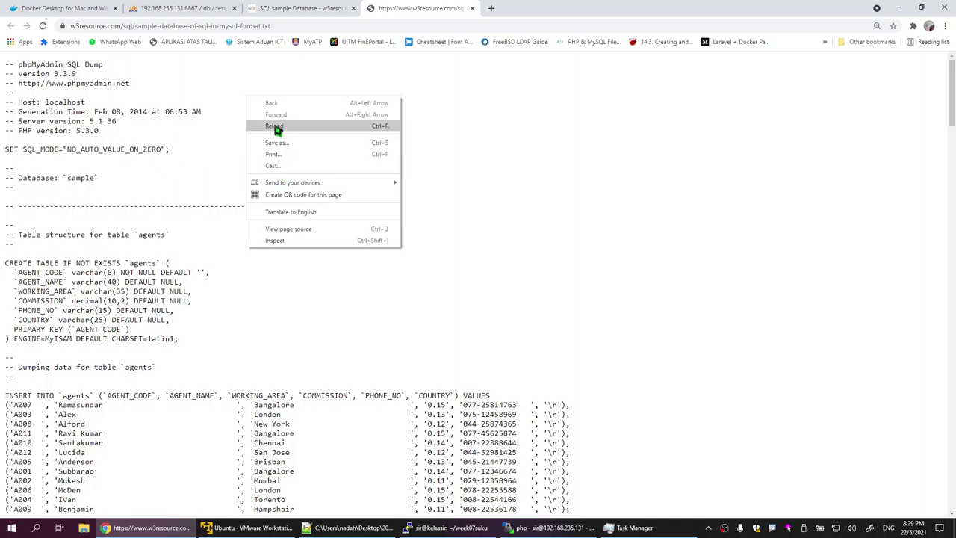
left_click(192, 140)
right_click(151, 133)
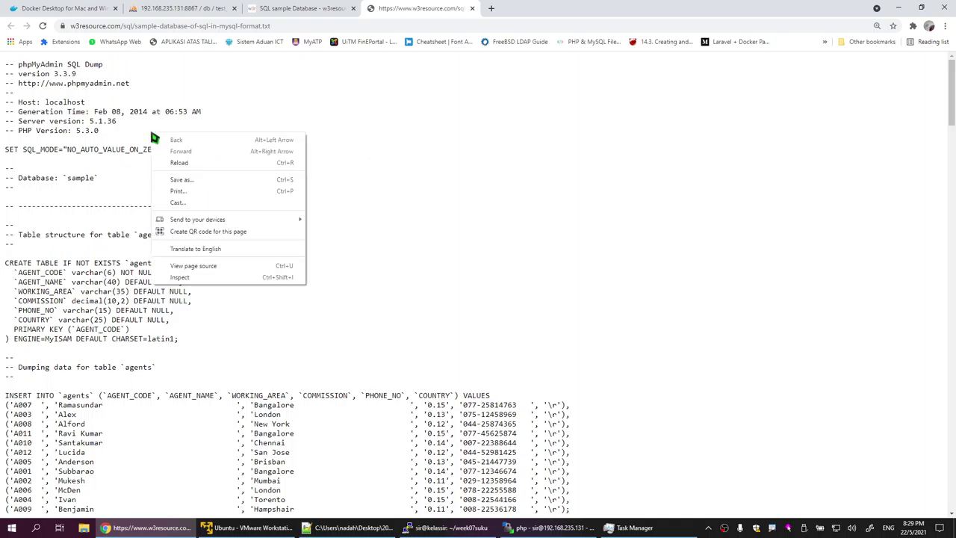
left_click(105, 111)
scroll(162, 182, "down", 20)
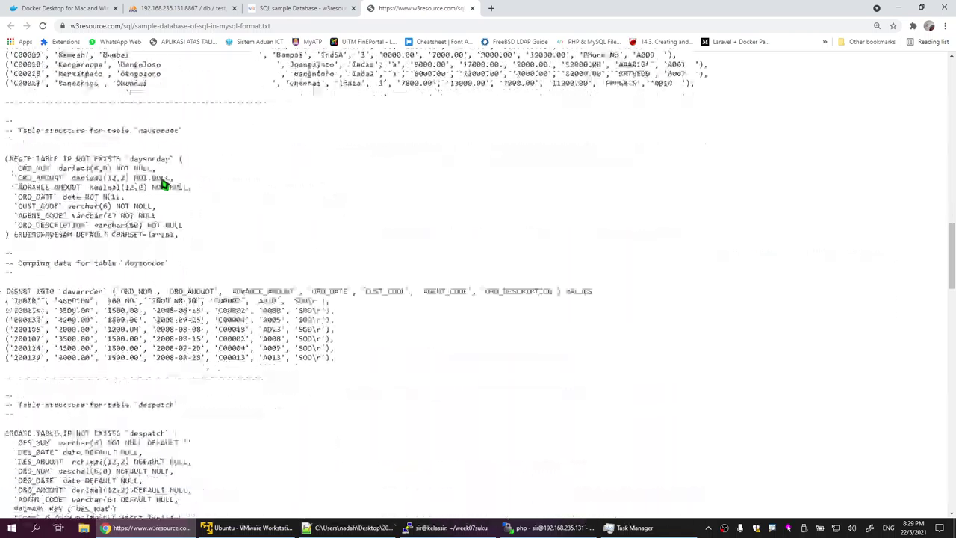
scroll(163, 182, "down", 10)
scroll(162, 183, "up", 10)
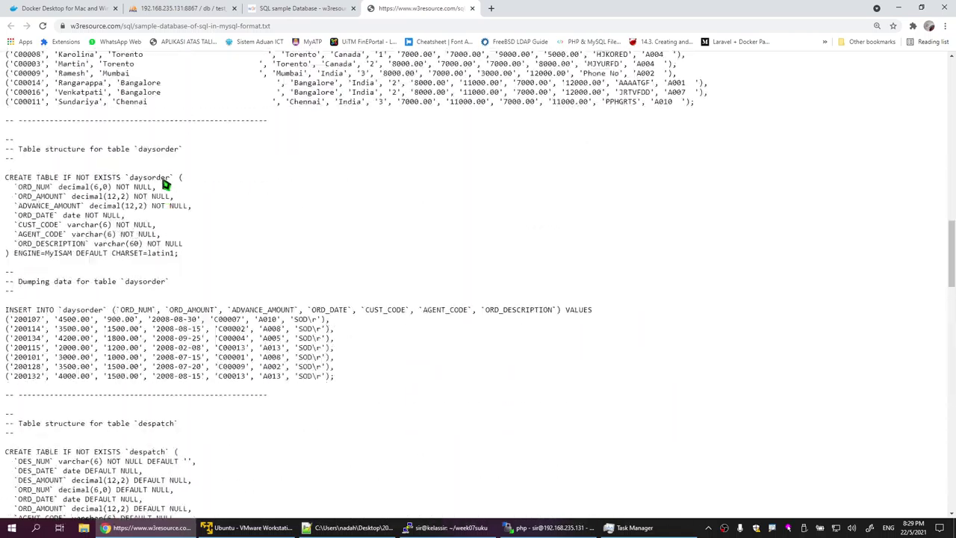
right_click(135, 120)
left_click(102, 182)
Step: Copy the entire SQL dump and switch to the phpMyAdmin test_db tab
key("ctrl+a")
right_click(160, 196)
left_click(186, 202)
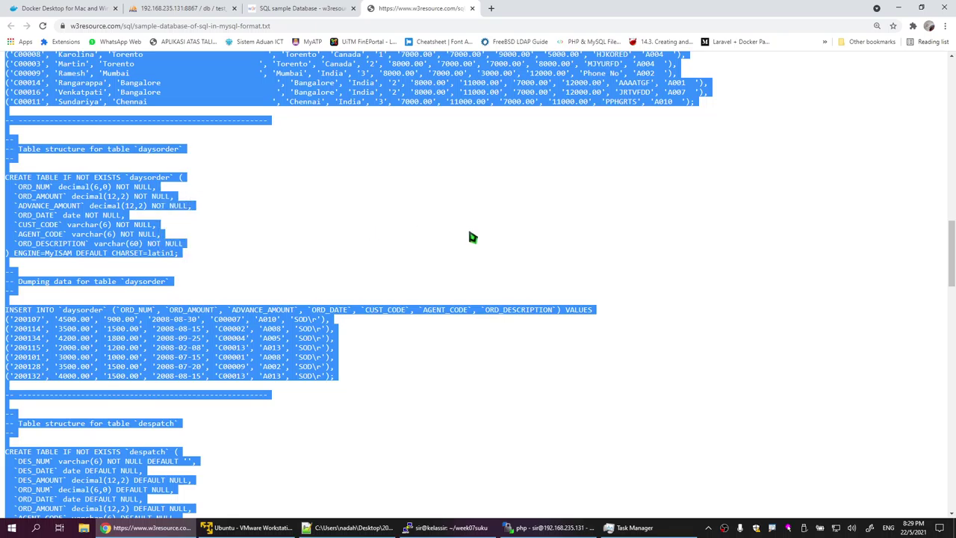
scroll(410, 407, "down", 7)
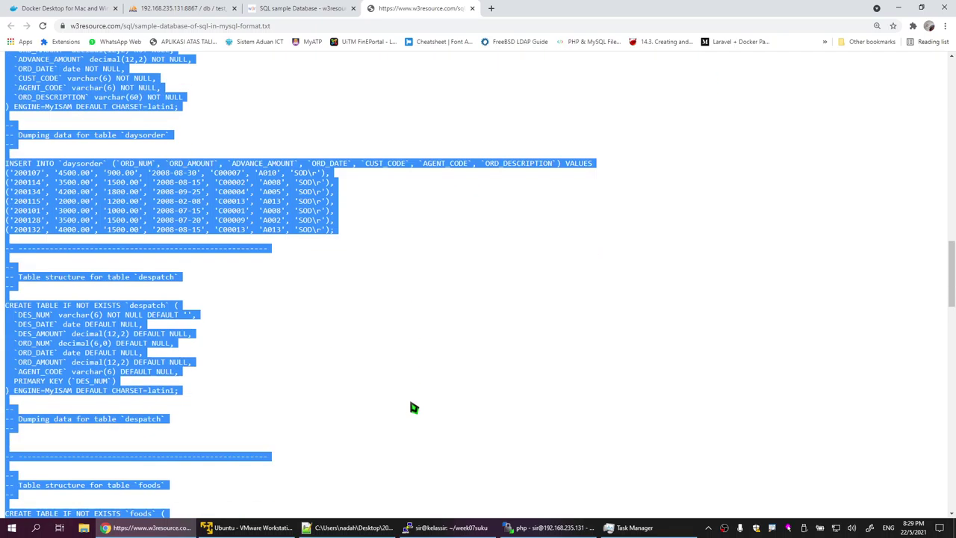
scroll(414, 407, "down", 20)
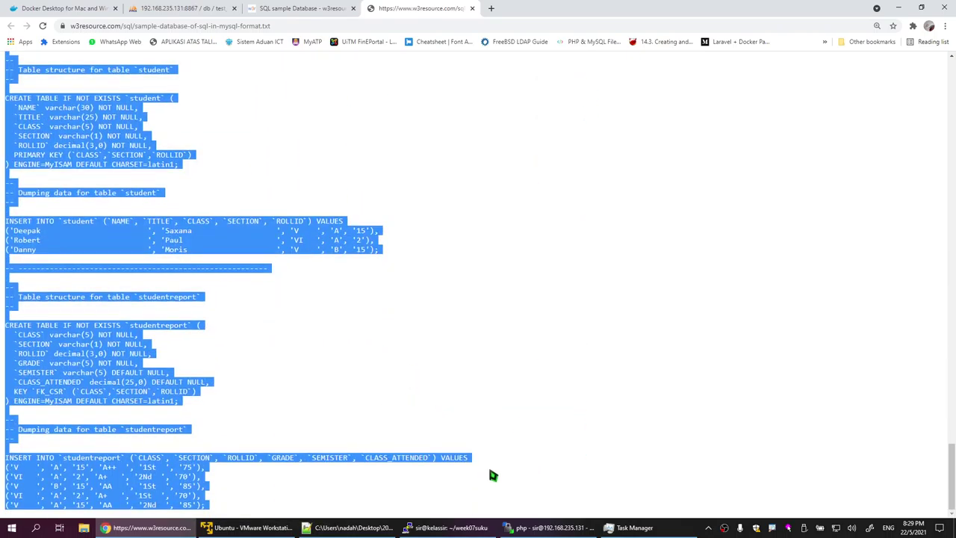
left_click(175, 9)
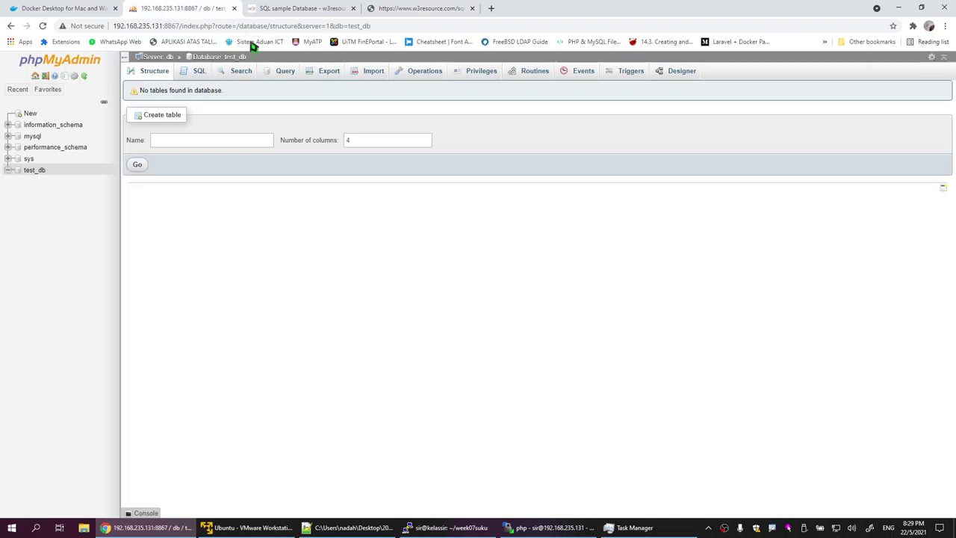
Step: Paste the copied sample dump into test_db's SQL query box and run it with Go
left_click(199, 71)
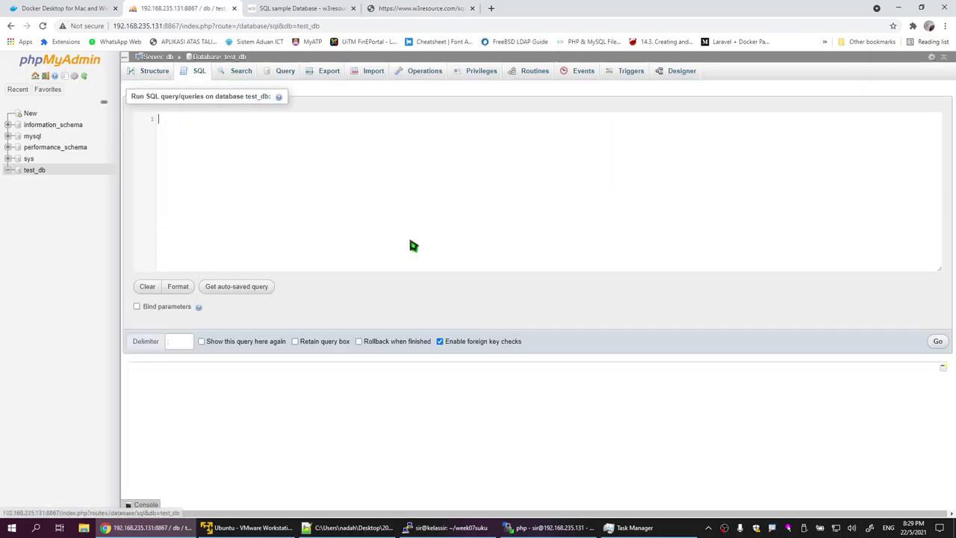
right_click(245, 181)
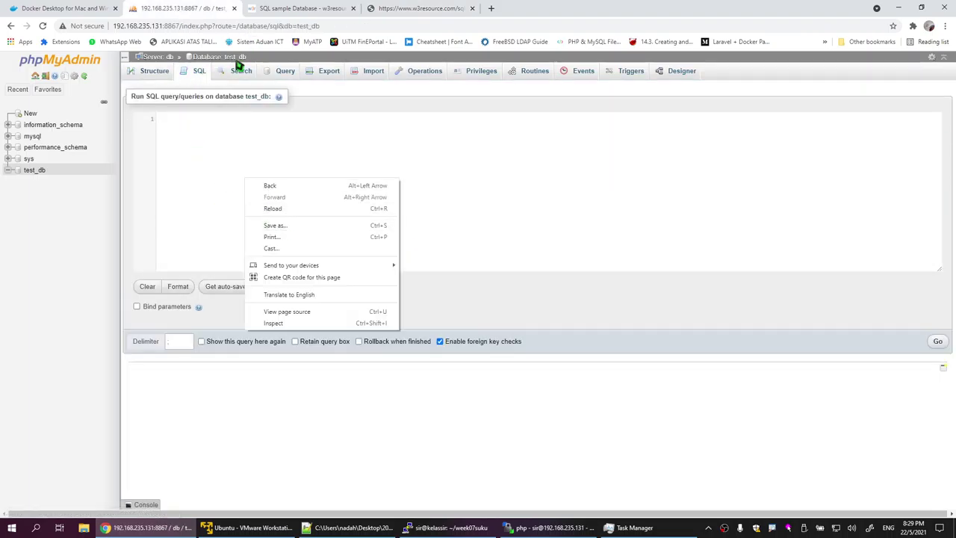
right_click(192, 166)
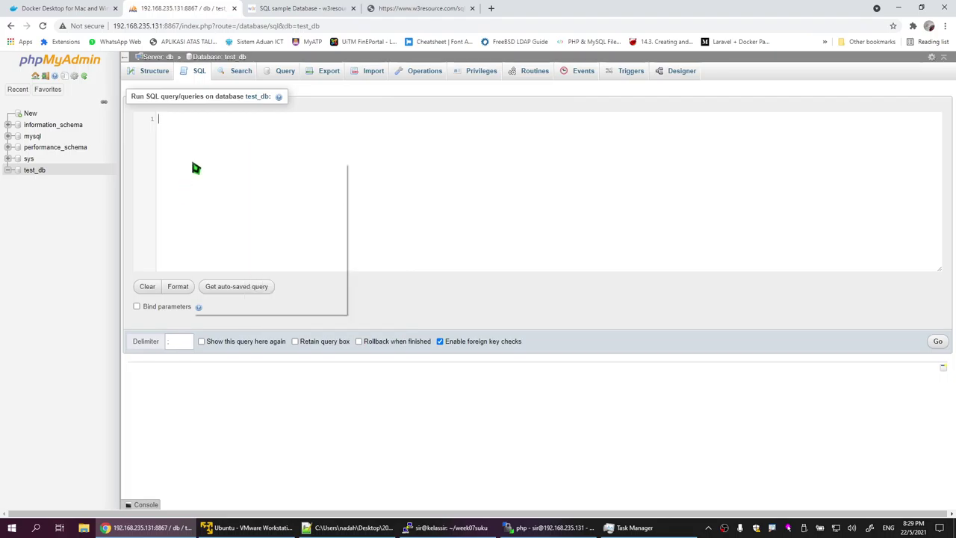
left_click(171, 186)
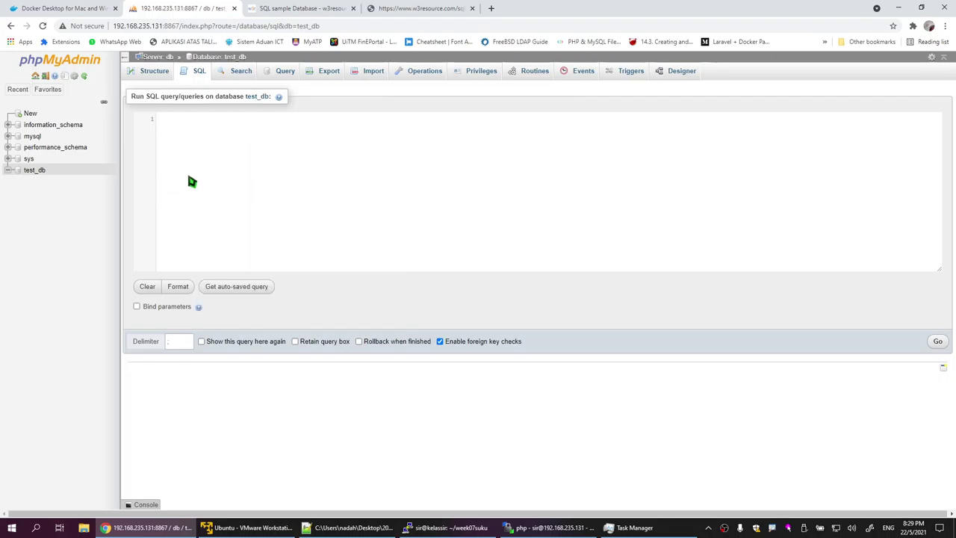
key("ctrl+v")
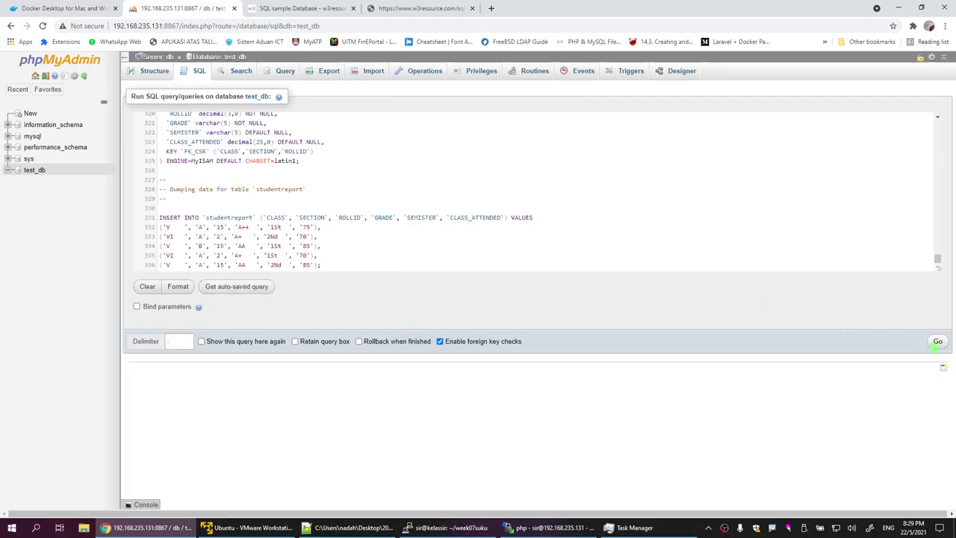
left_click(936, 342)
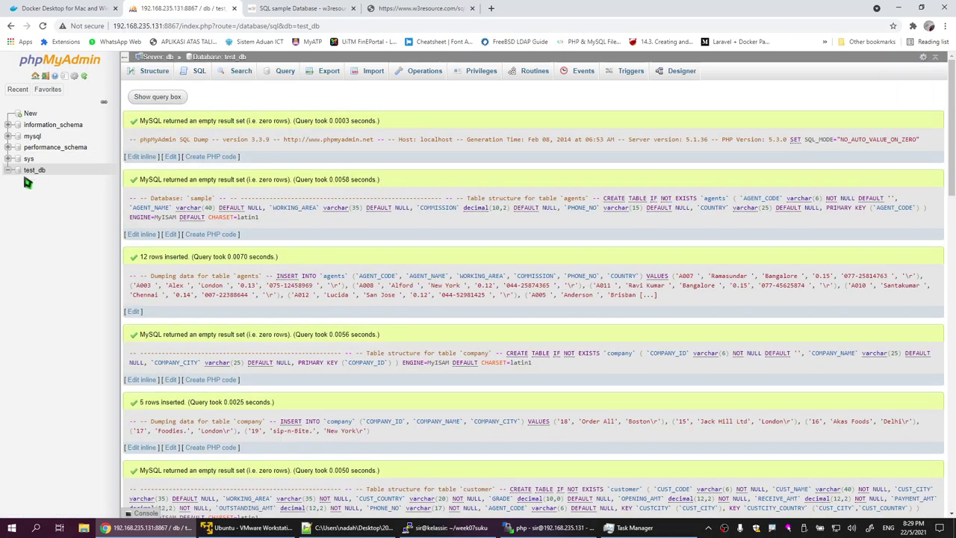
Step: Open test_db and browse the agents table's 12 imported rows, then return to the terminal
left_click(32, 171)
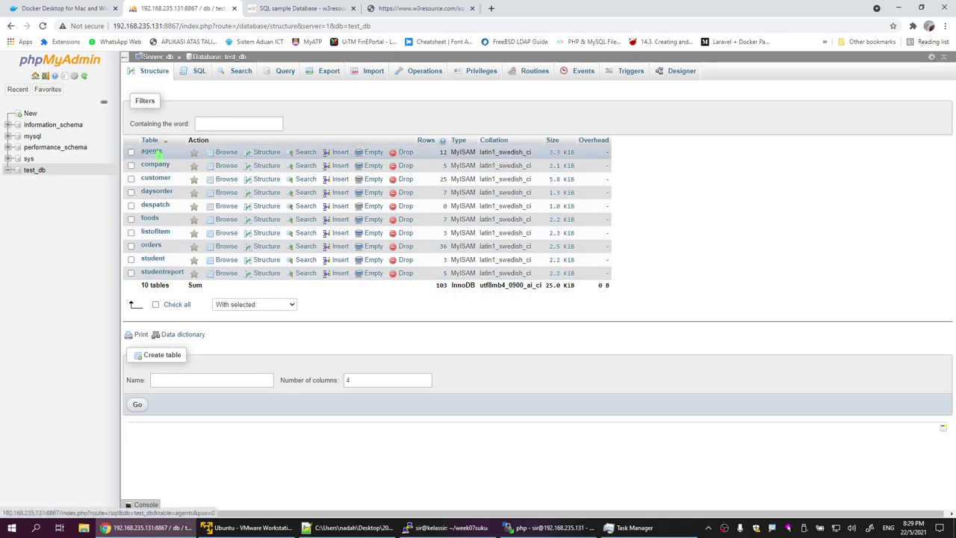
left_click(34, 170)
left_click(28, 159)
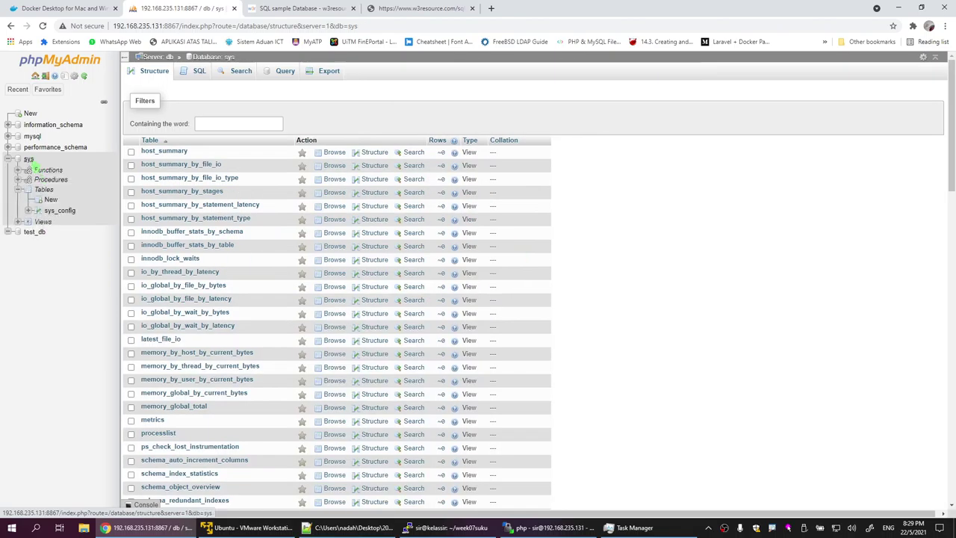
left_click(34, 232)
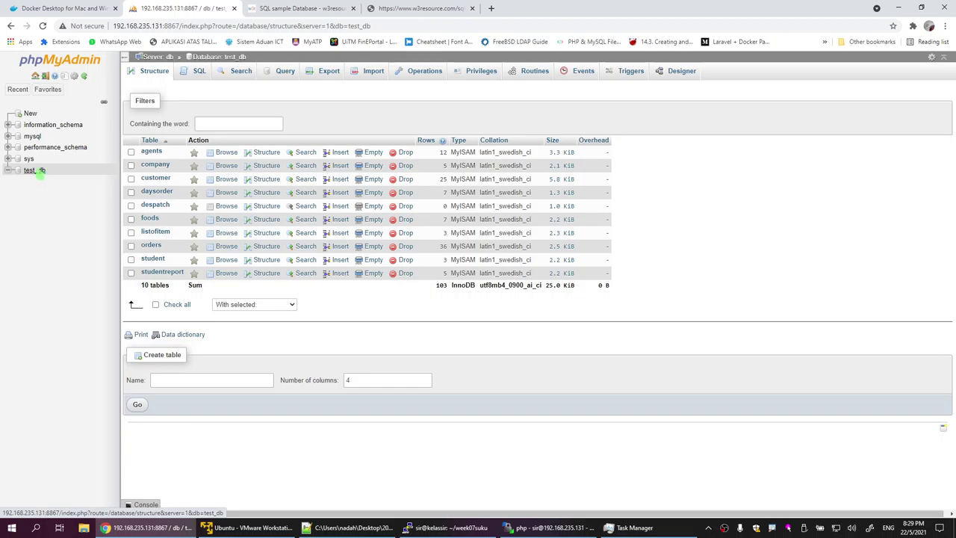
left_click(168, 156)
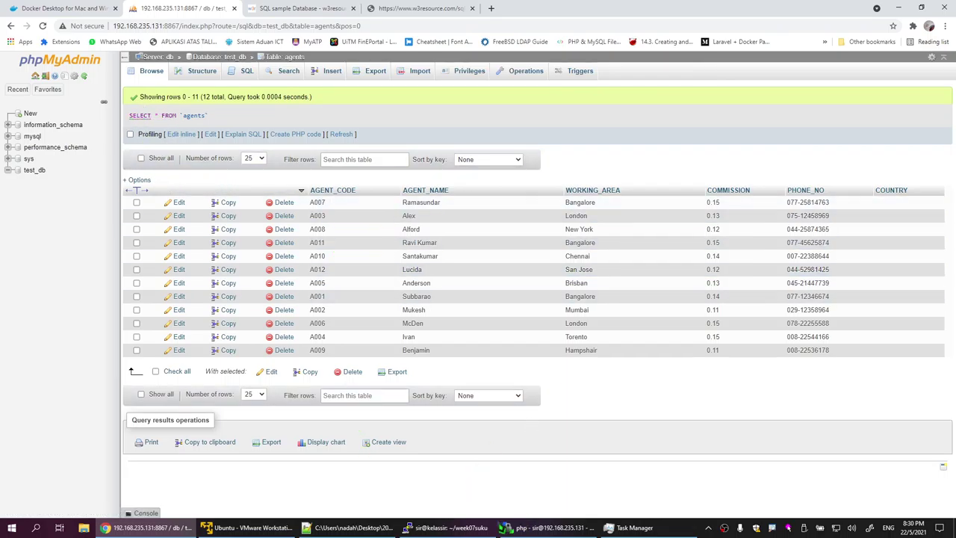
left_click(457, 529)
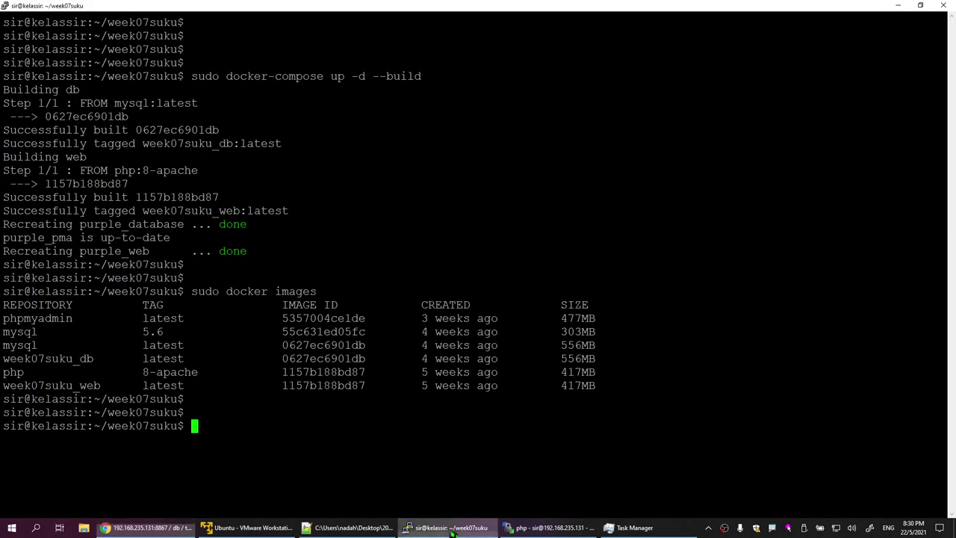
Step: Rerun sudo docker-compose up -d --build; purple_database, purple_web and purple_pma report up-to-date
key("Up")
key("Up")
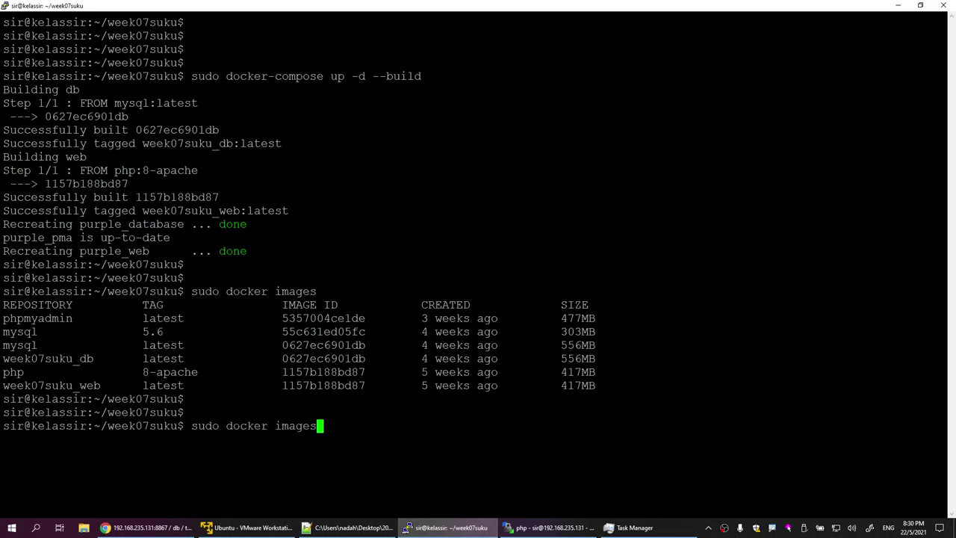
key("Return")
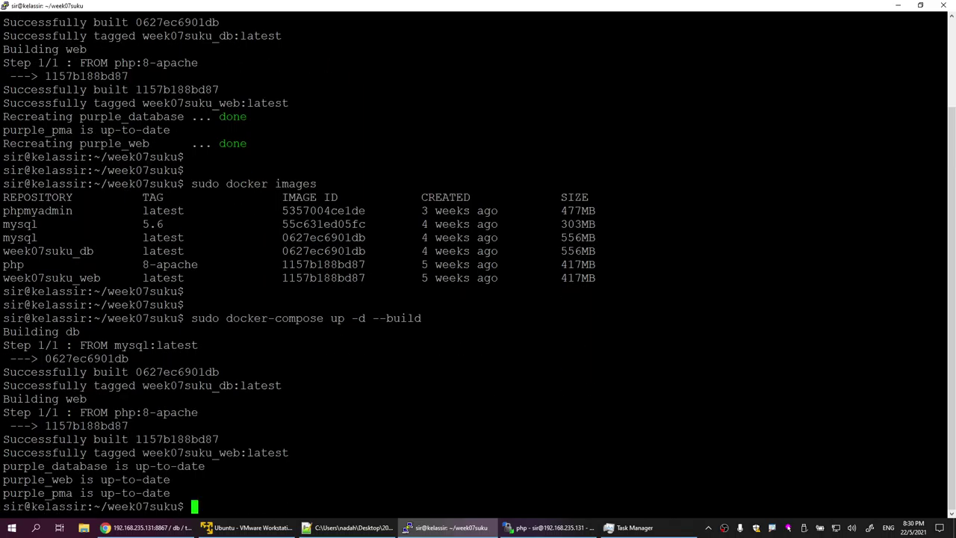
left_click(149, 527)
Step: Reload phpMyAdmin to see test_db's 10 tables, then bring the notes file forward
left_click(42, 26)
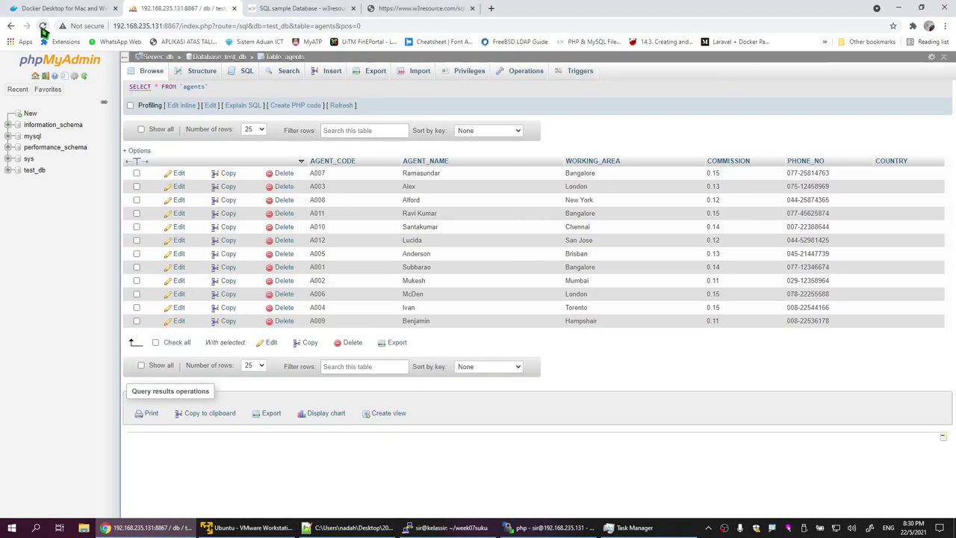
left_click(52, 170)
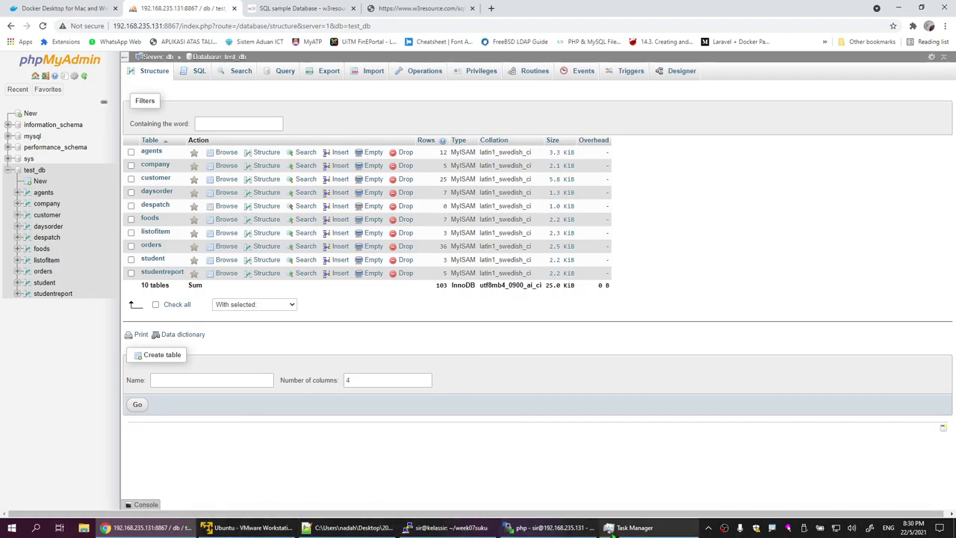
left_click(377, 532)
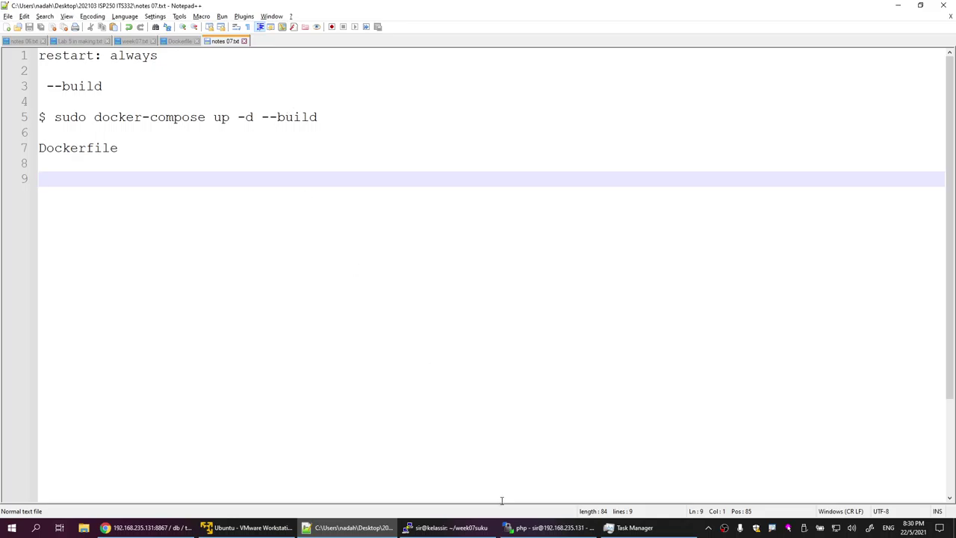
Step: Open docker-compose.yml from WinSCP's remote /home/sir/week07suku folder in Notepad++
left_click(549, 527)
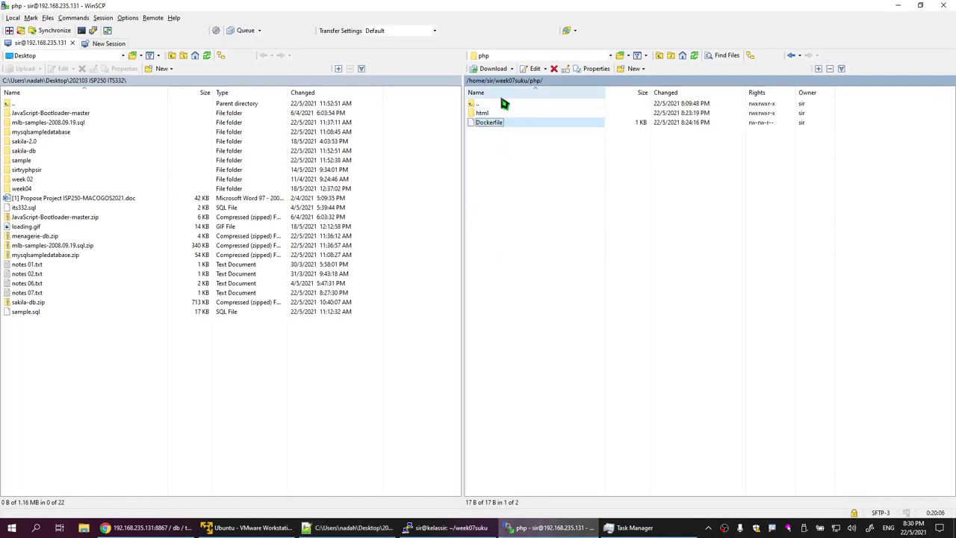
left_click(523, 86)
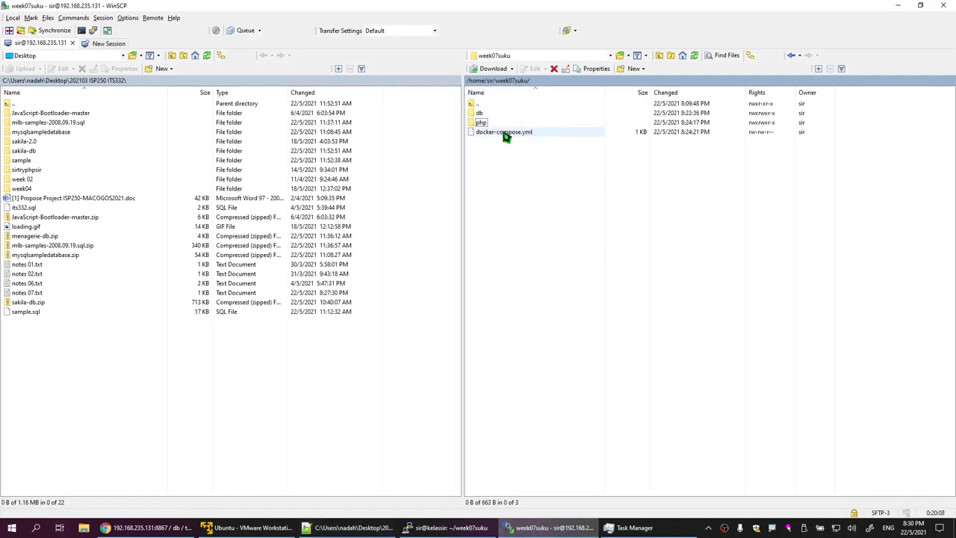
double_click(507, 132)
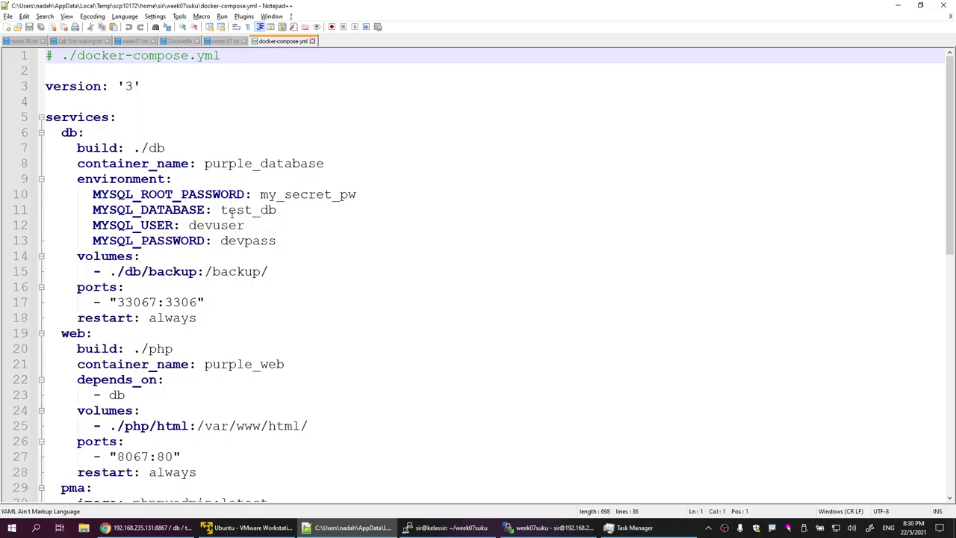
Step: Change MYSQL_DATABASE and MYSQL_USER to sample, set a new MYSQL_PASSWORD, and save docker-compose.yml
left_click_drag(221, 210, 278, 210)
type("sampl")
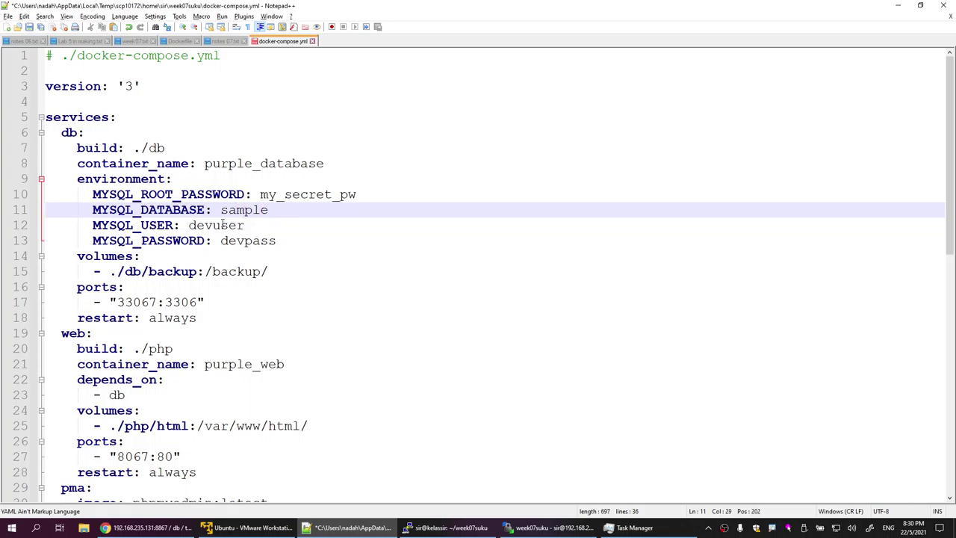
double_click(223, 225)
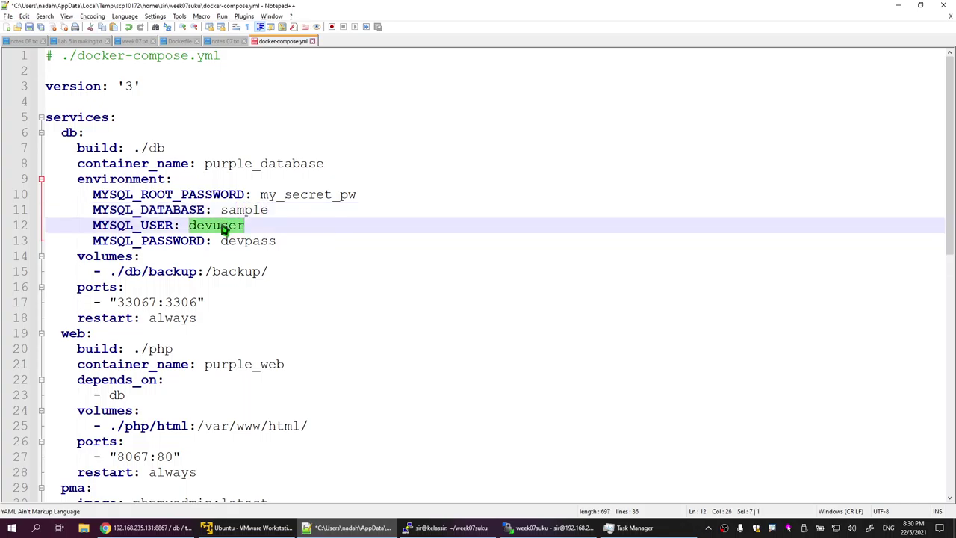
type("sampl")
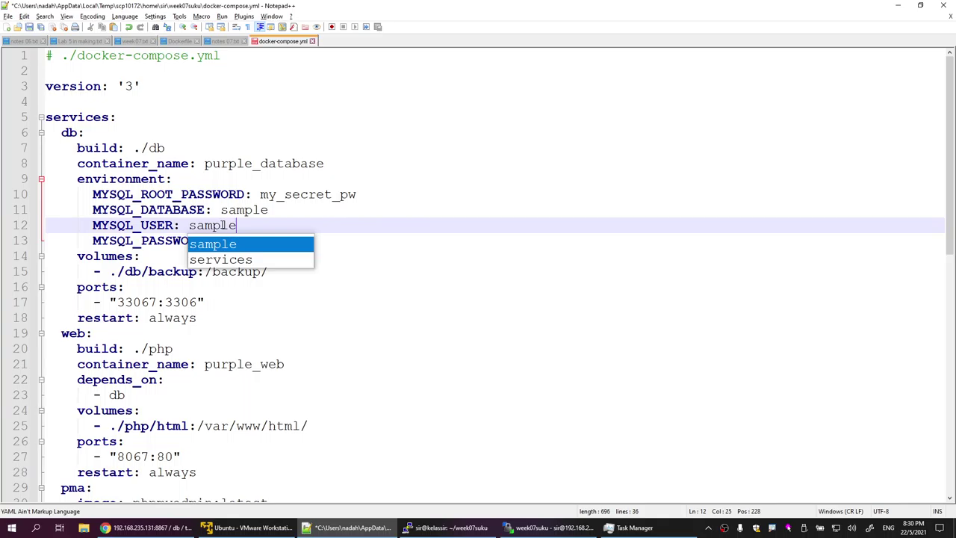
left_click(400, 209)
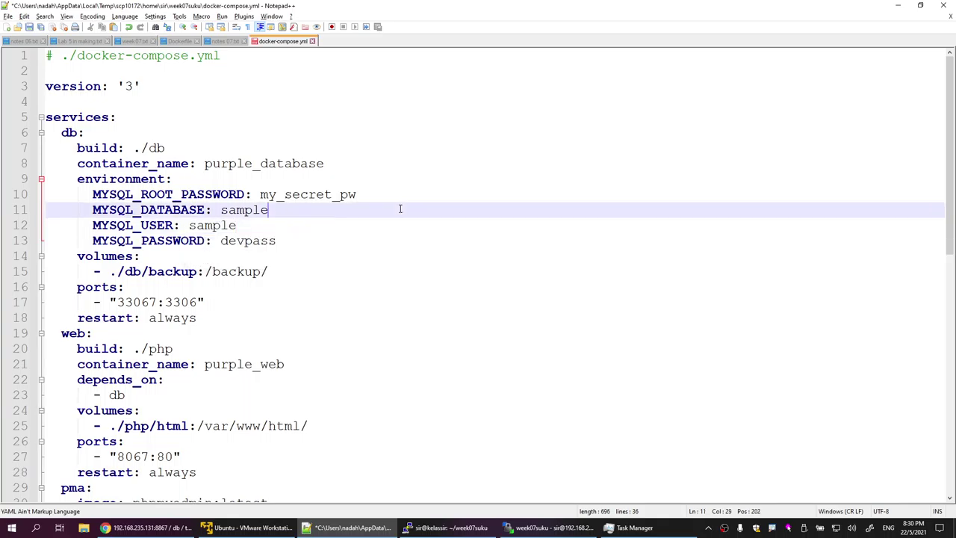
double_click(231, 242)
type("sam")
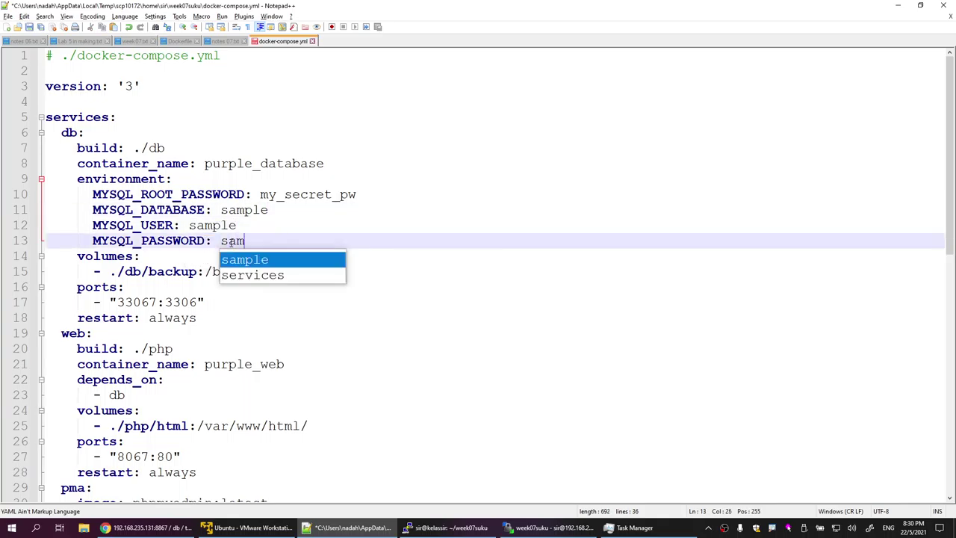
type("plepass")
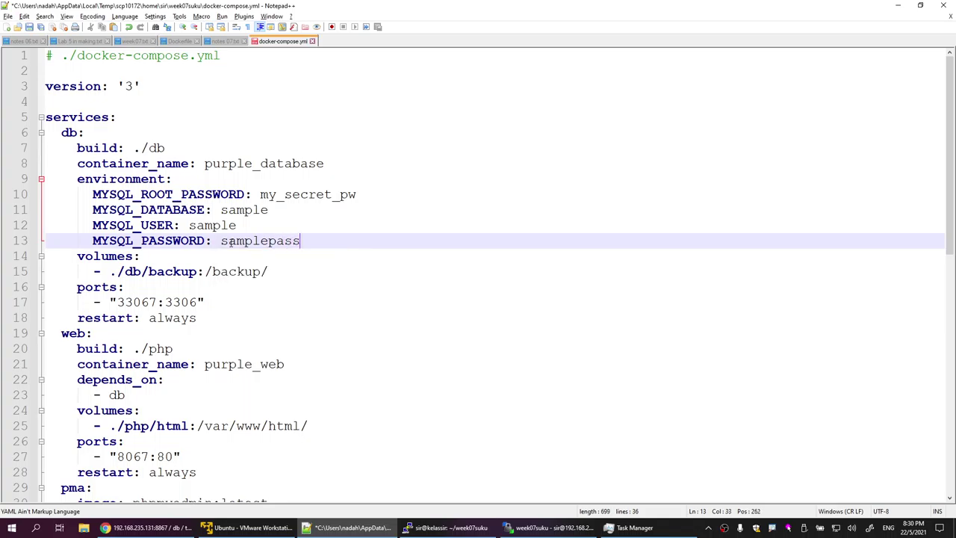
left_click(29, 27)
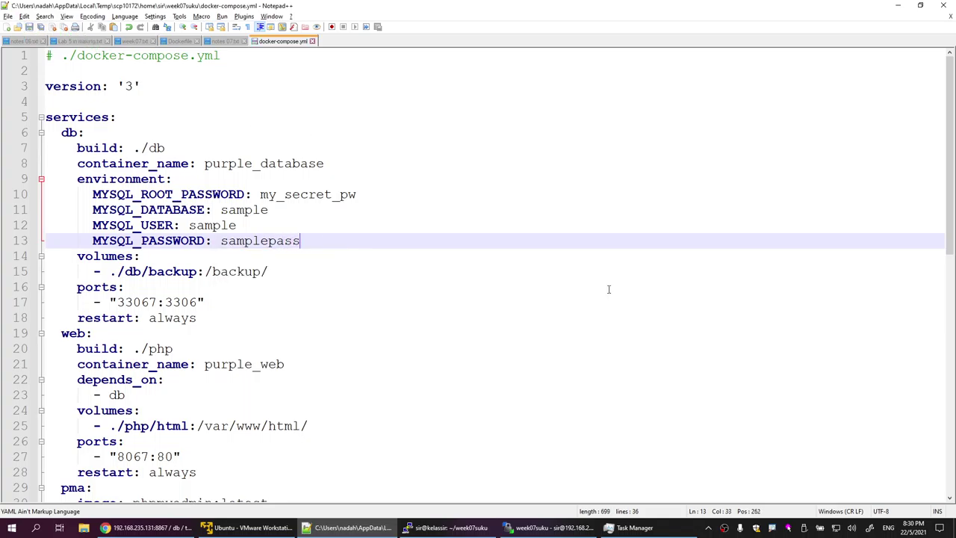
left_click(486, 527)
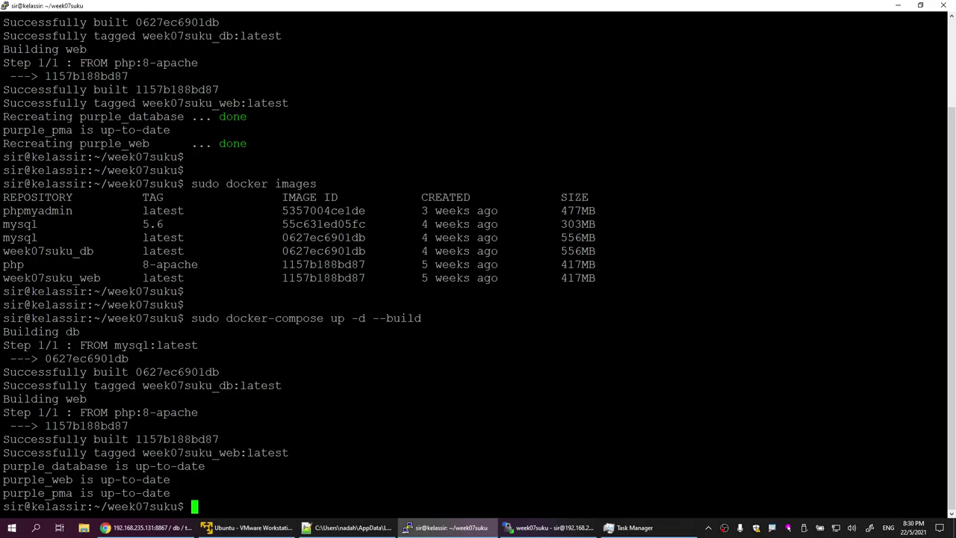
Step: Recall and rerun sudo docker-compose up -d --build, which starts recreating purple_database
key("Return")
key("Return")
key("Return")
key("Return")
key("Return")
type("c")
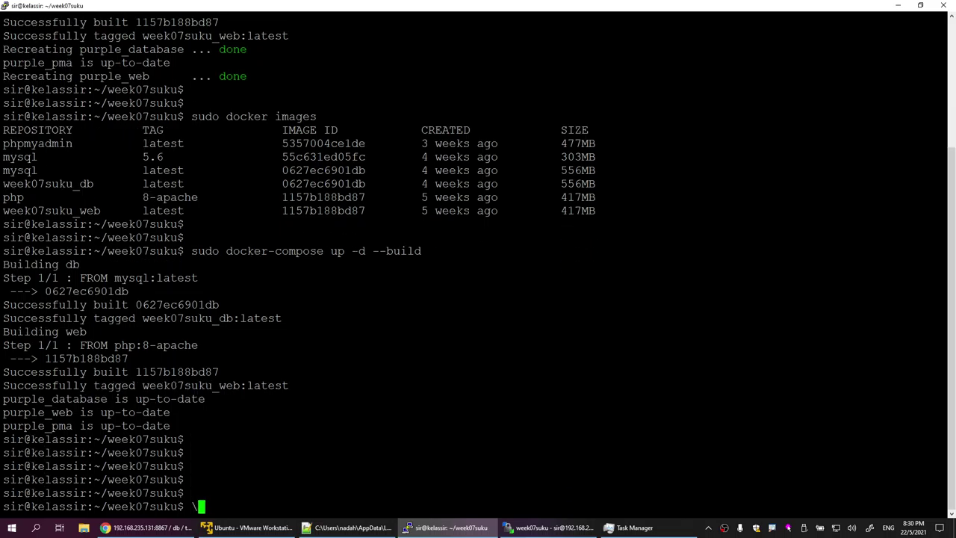
key("BackSpace")
key("Up")
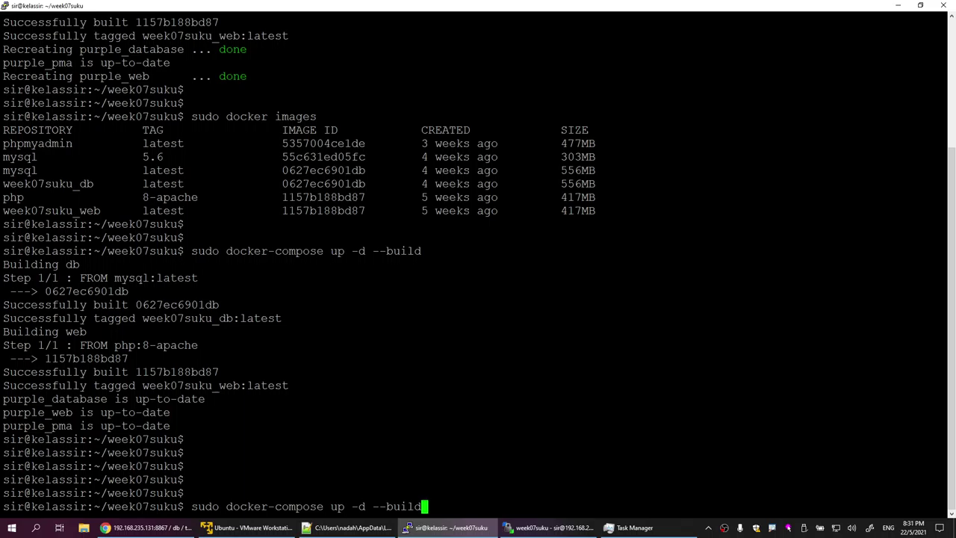
double_click(417, 6)
left_click_drag(257, 341, 487, 341)
left_click(487, 340)
key("Return")
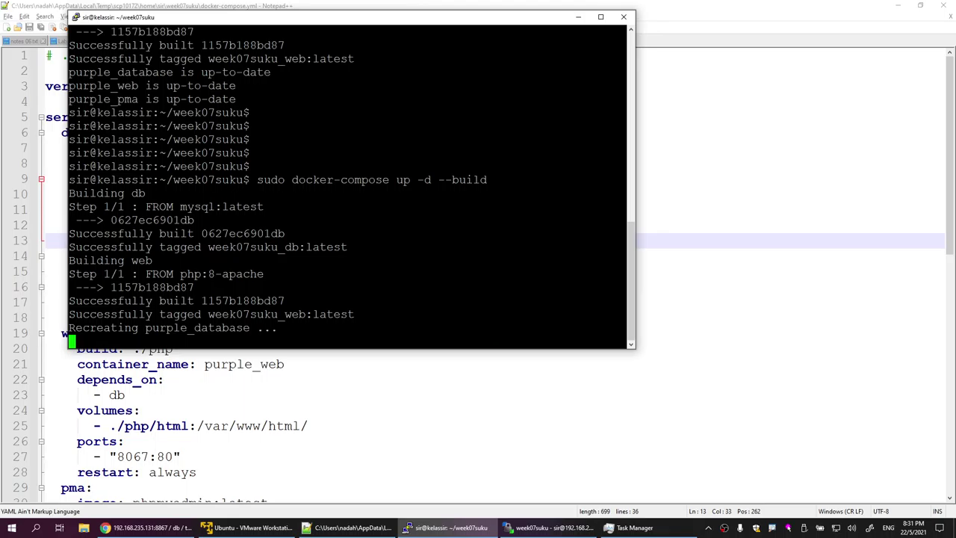
left_click(587, 408)
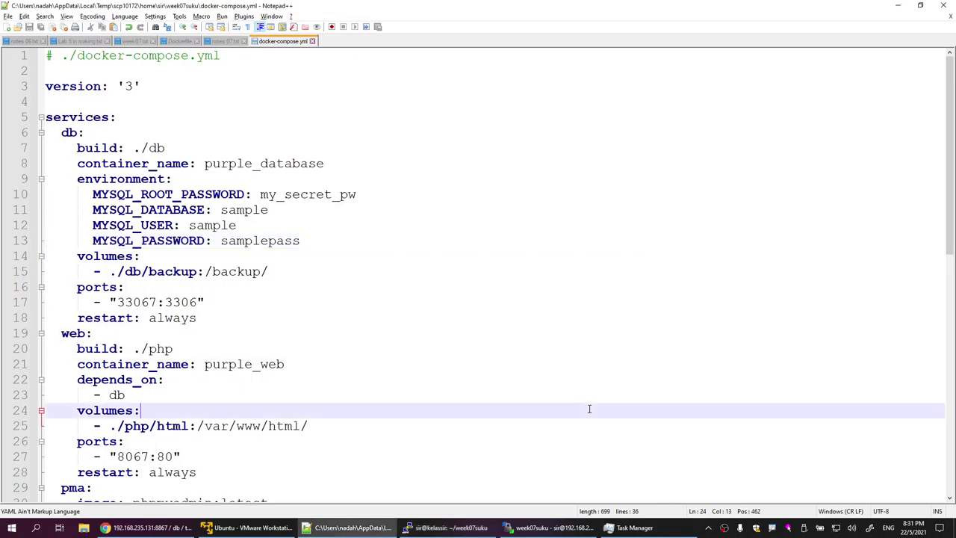
Step: Reload phpMyAdmin and reopen test_db in the navigation tree
left_click(149, 527)
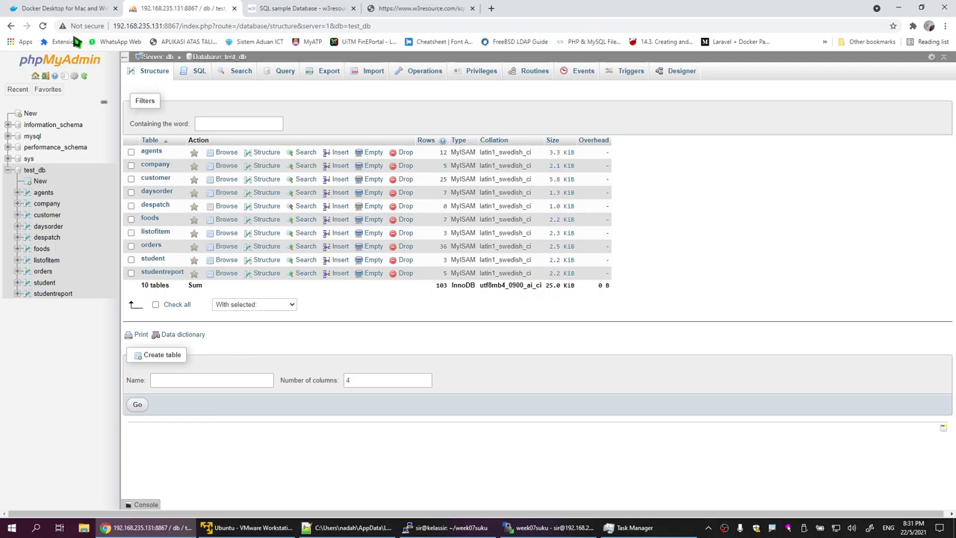
left_click(43, 26)
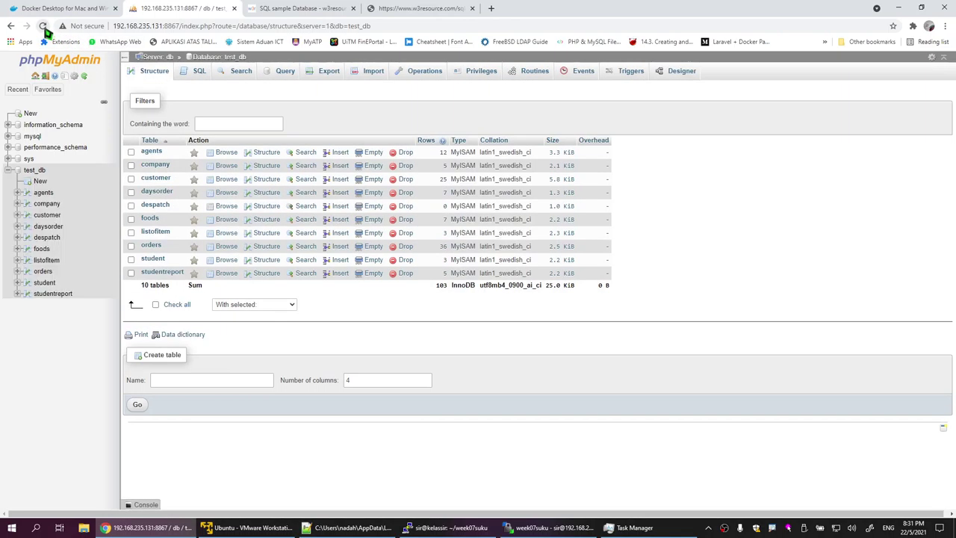
left_click(31, 170)
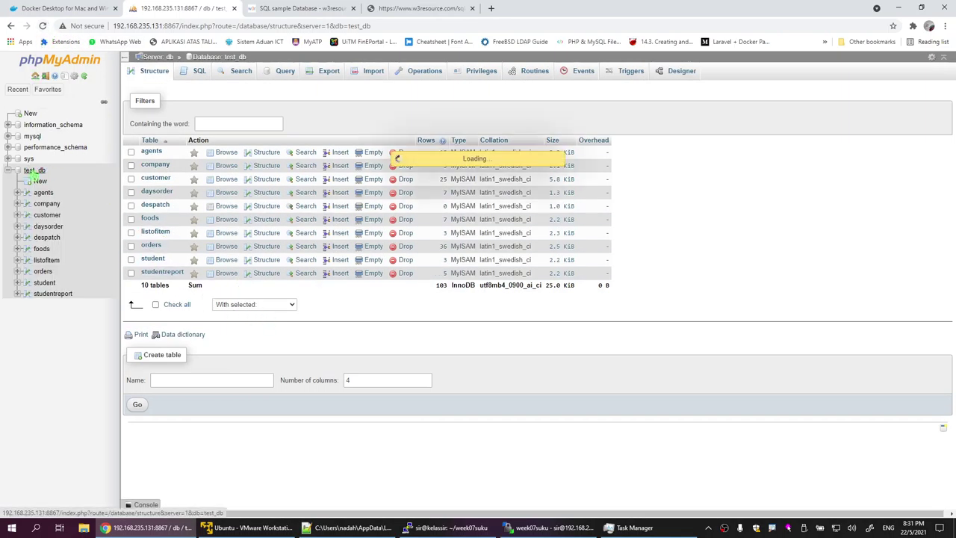
left_click(9, 171)
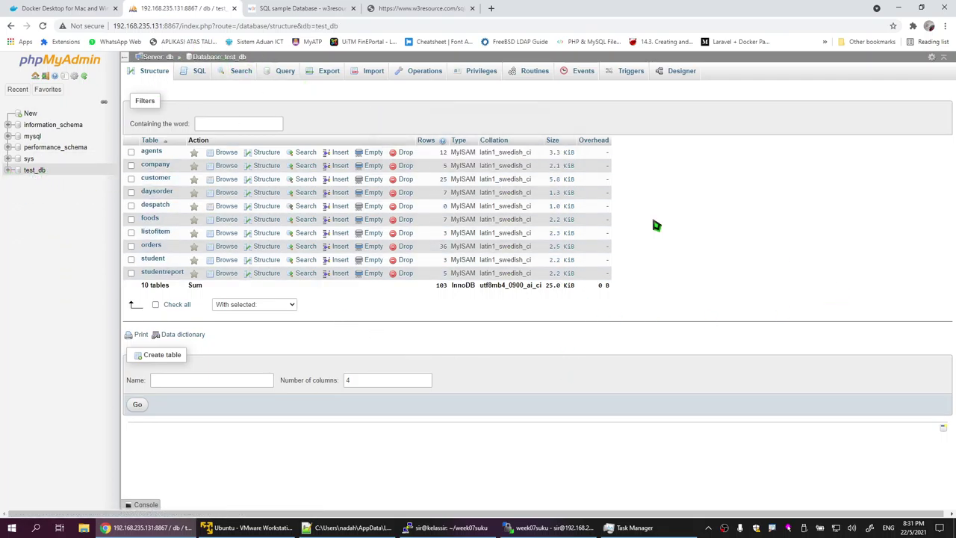
left_click(33, 135)
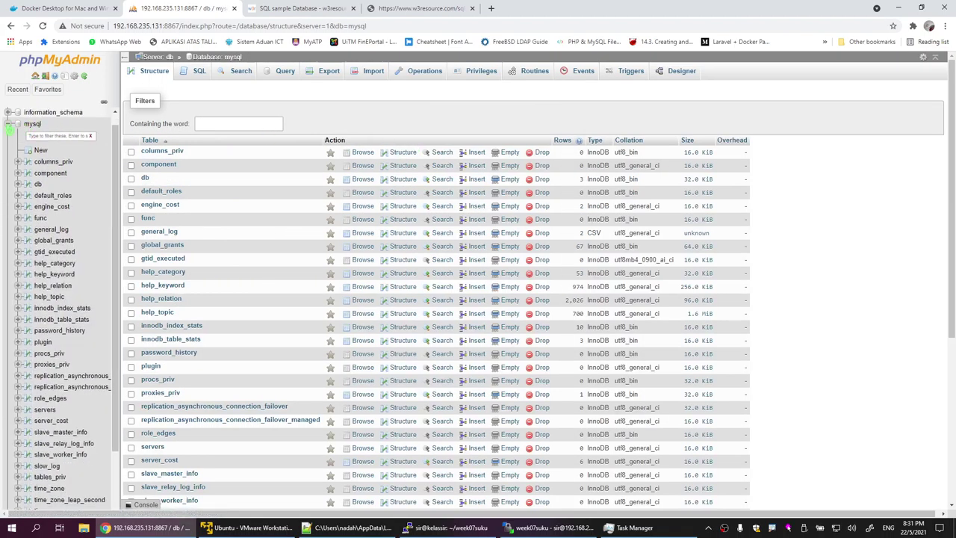
left_click(8, 124)
left_click(33, 171)
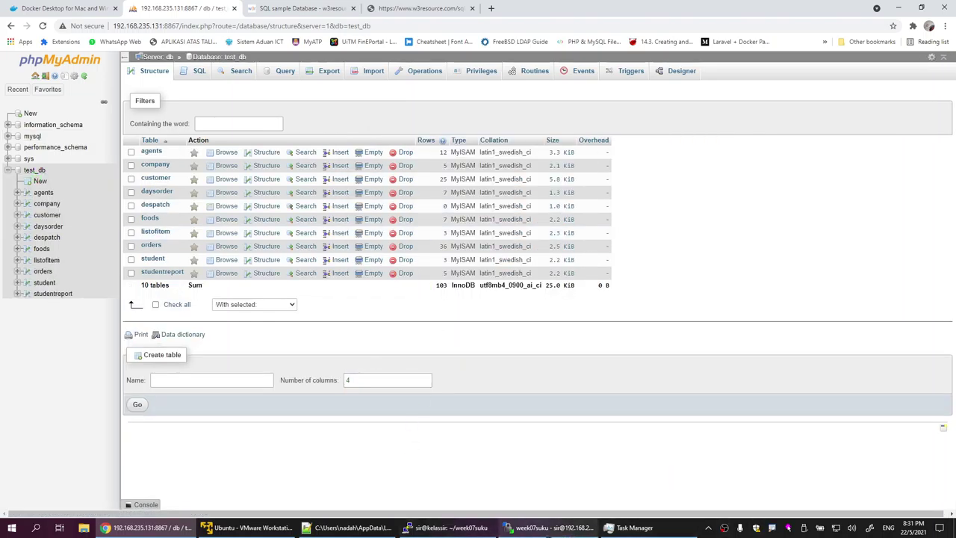
Step: Review the db and web image build output in the terminal
left_click(447, 527)
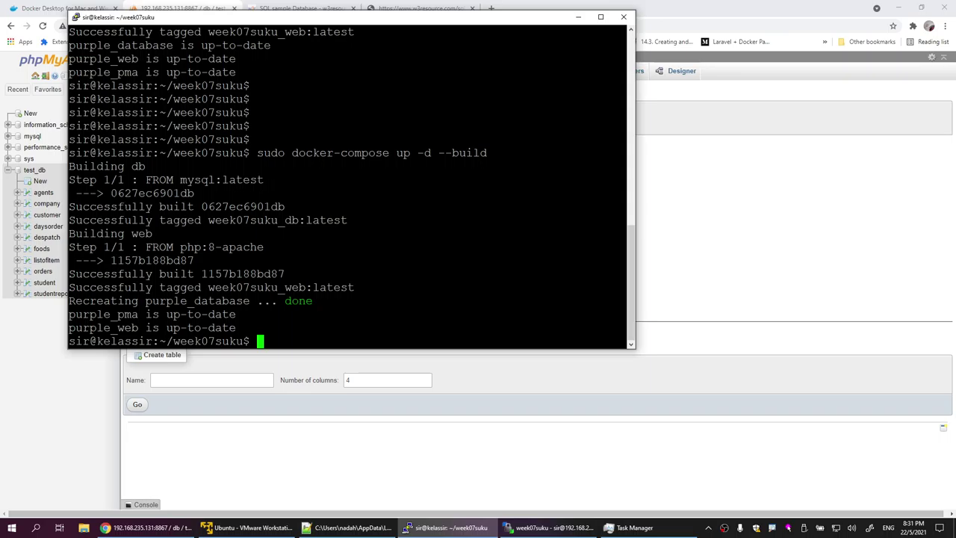
left_click_drag(131, 207, 295, 220)
left_click(295, 221)
left_click_drag(193, 219, 217, 233)
left_click_drag(158, 287, 348, 286)
left_click(348, 287)
Step: Browse test_db's customer, foods, listofitem, orders, student and studentreport (5 rows) tables
left_click(34, 365)
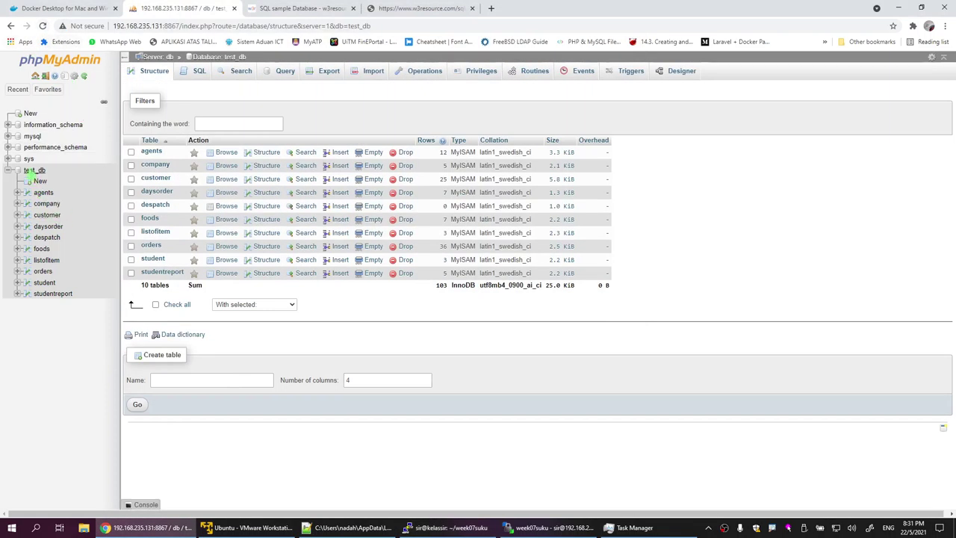
left_click(35, 170)
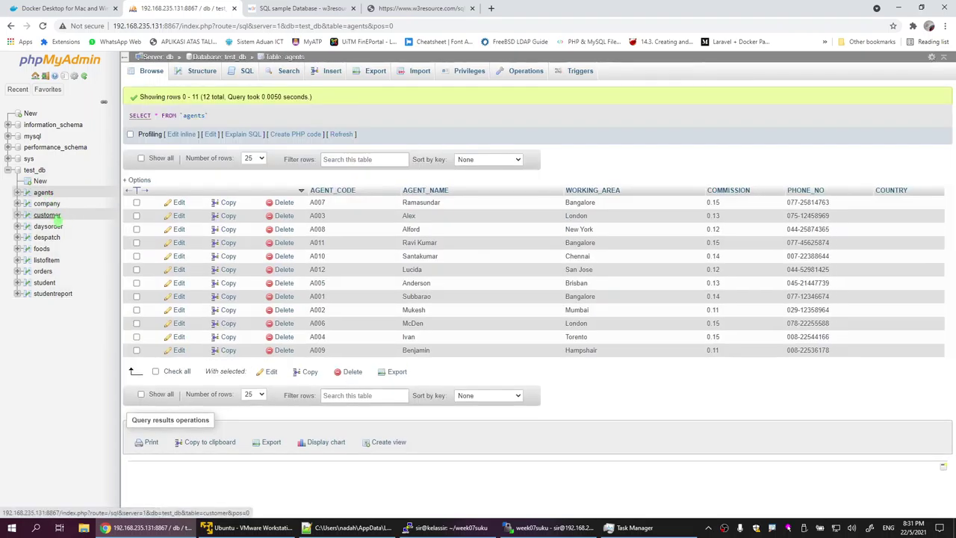
left_click(53, 215)
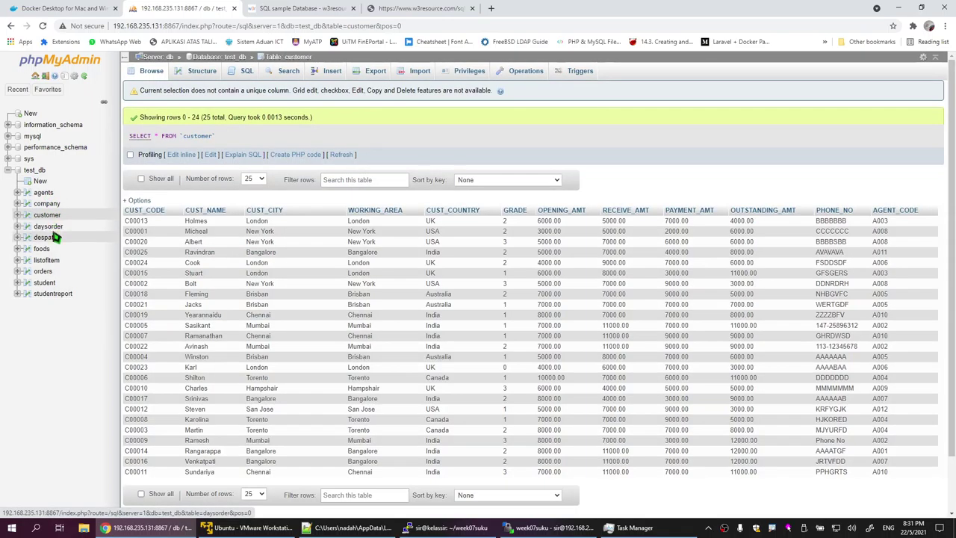
left_click(41, 248)
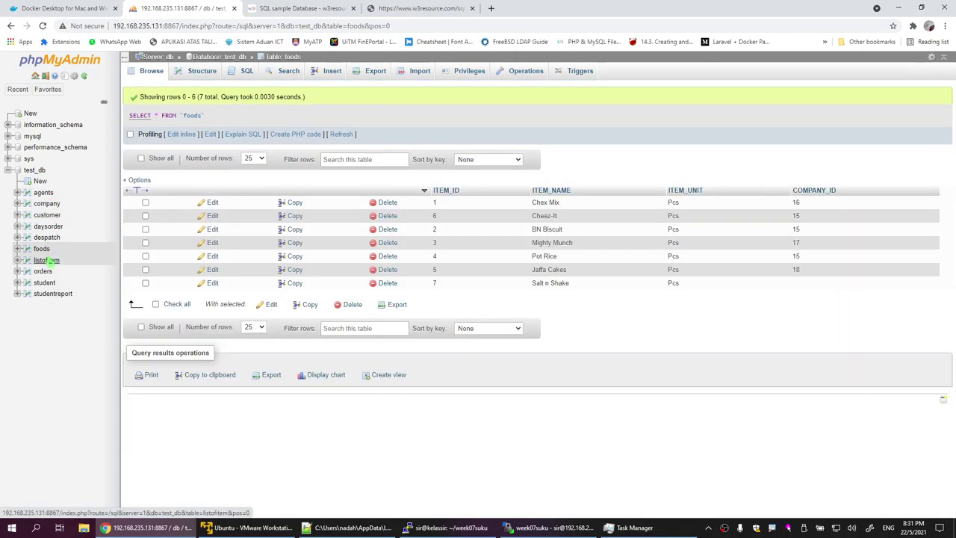
left_click(47, 261)
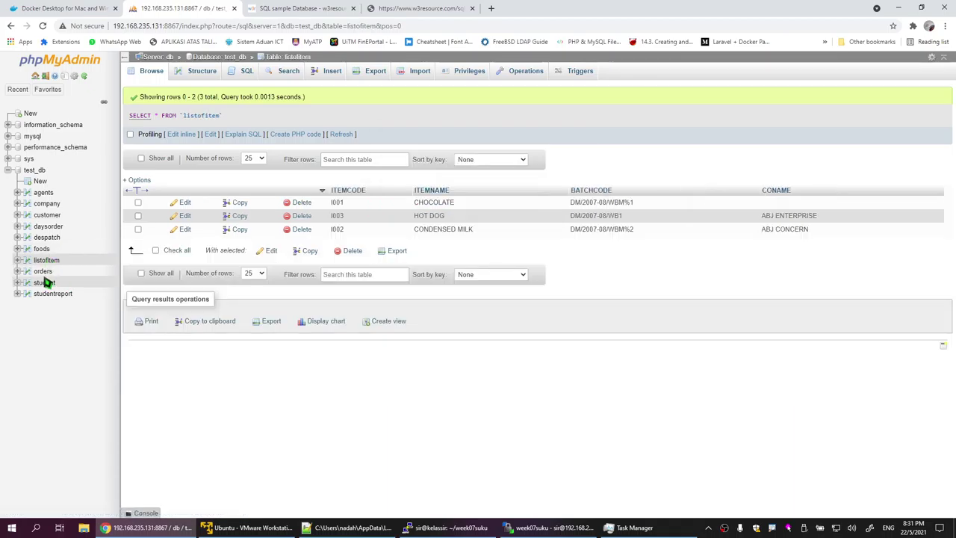
left_click(42, 272)
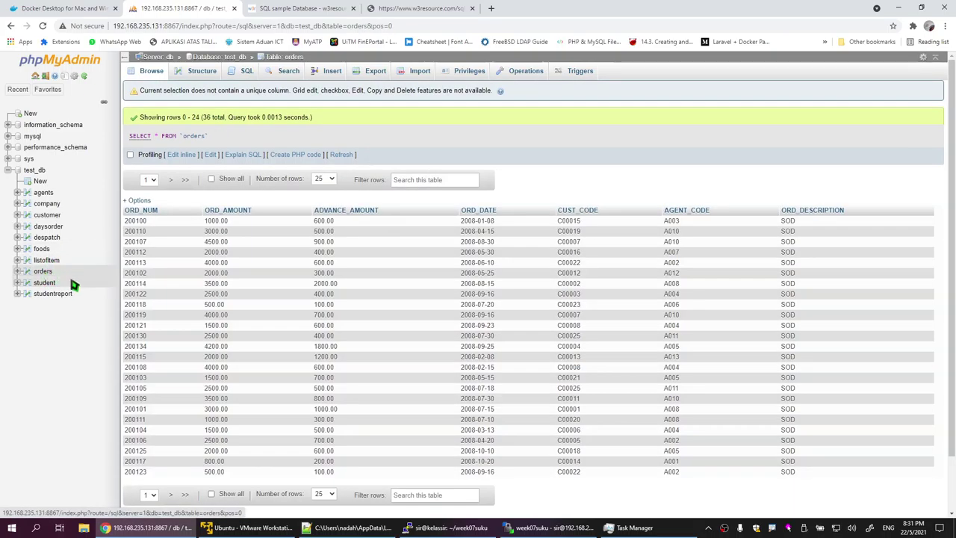
left_click(44, 283)
left_click(52, 293)
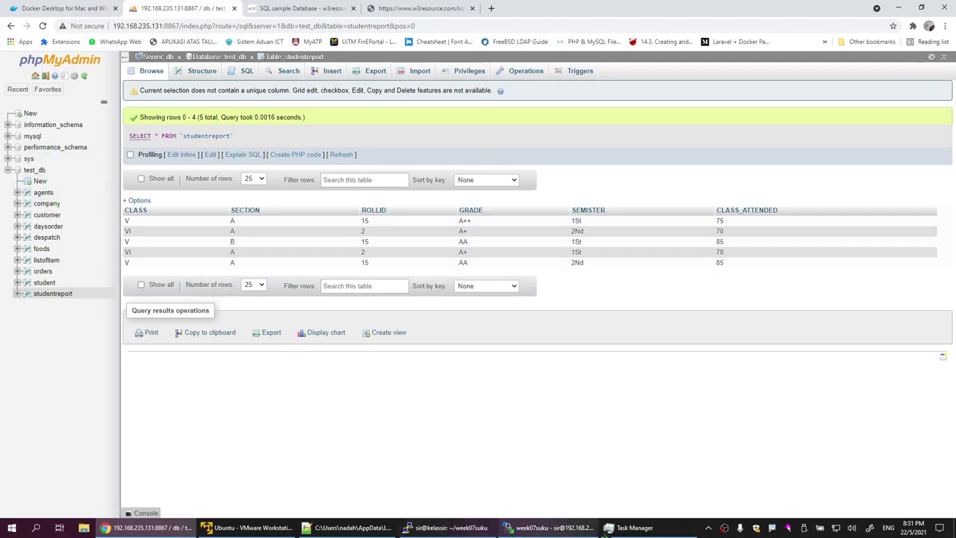
Step: Check that docker-compose.yml line 11 reads MYSQL_DATABASE: sample, then add fresh terminal prompts
left_click(351, 528)
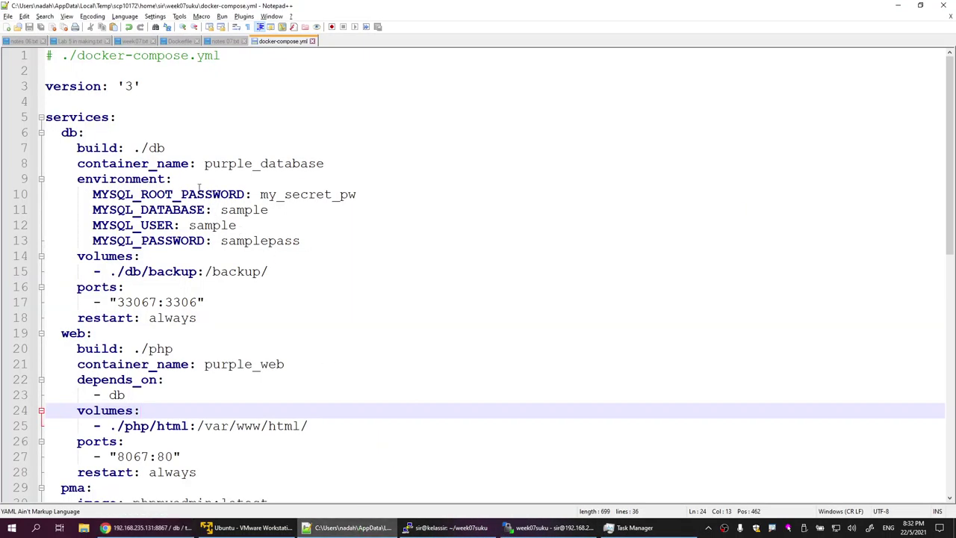
left_click_drag(222, 211, 278, 212)
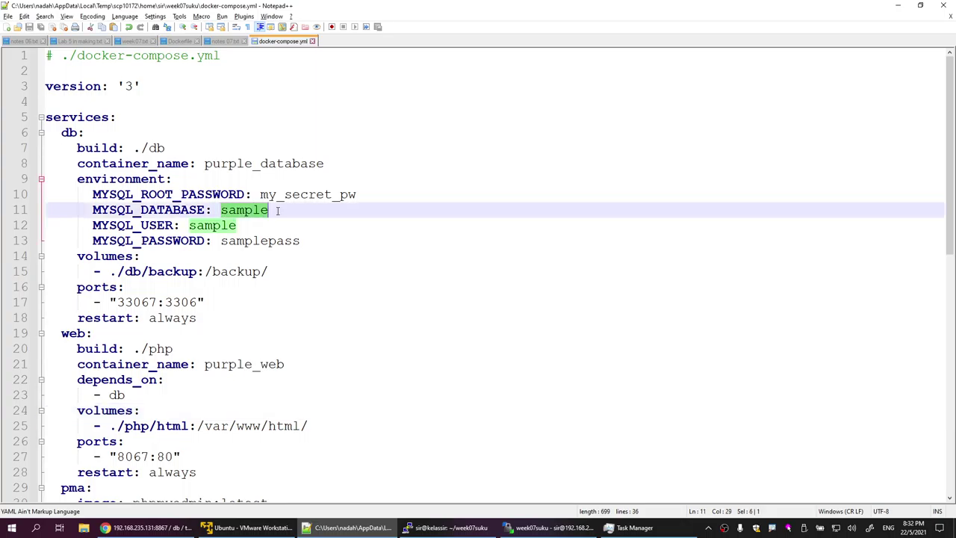
left_click(277, 222)
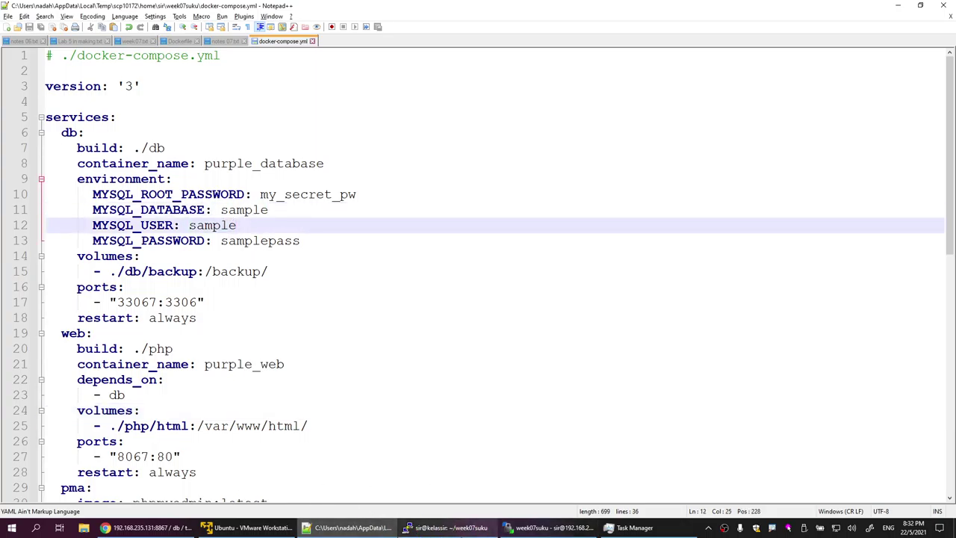
left_click(448, 527)
key("Return")
key("Return")
key("Return")
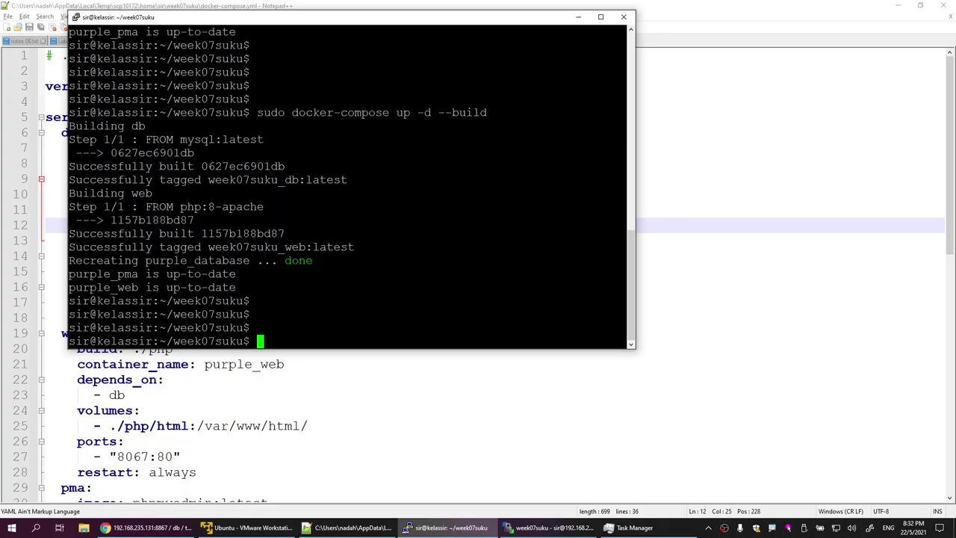
Step: Maximize PuTTY, clear the screen and list running containers with sudo docker ps
key("Up")
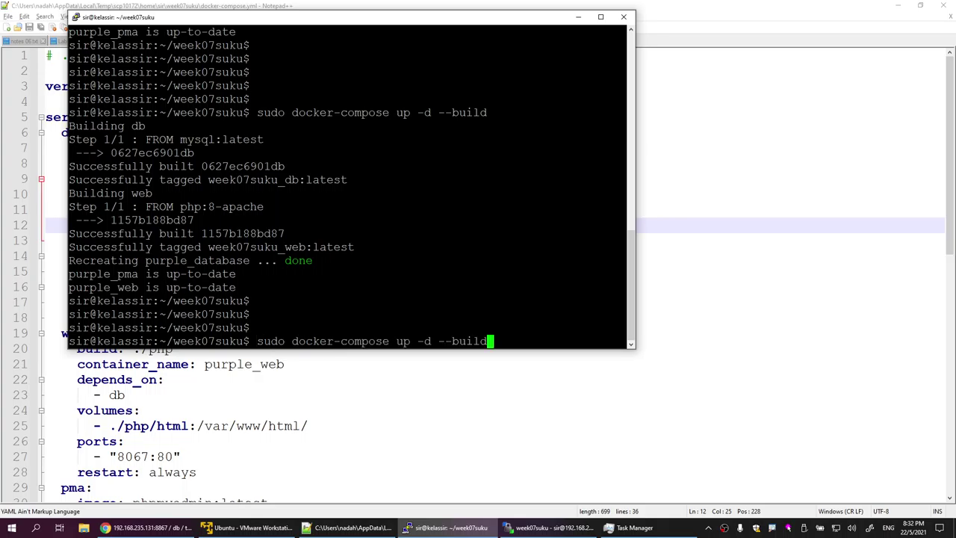
key("Down")
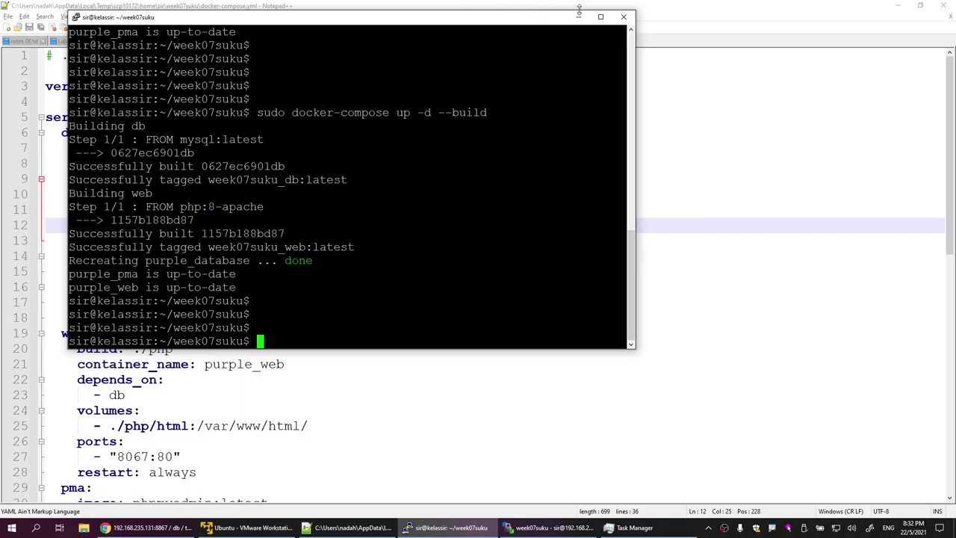
left_click(600, 16)
type("clear")
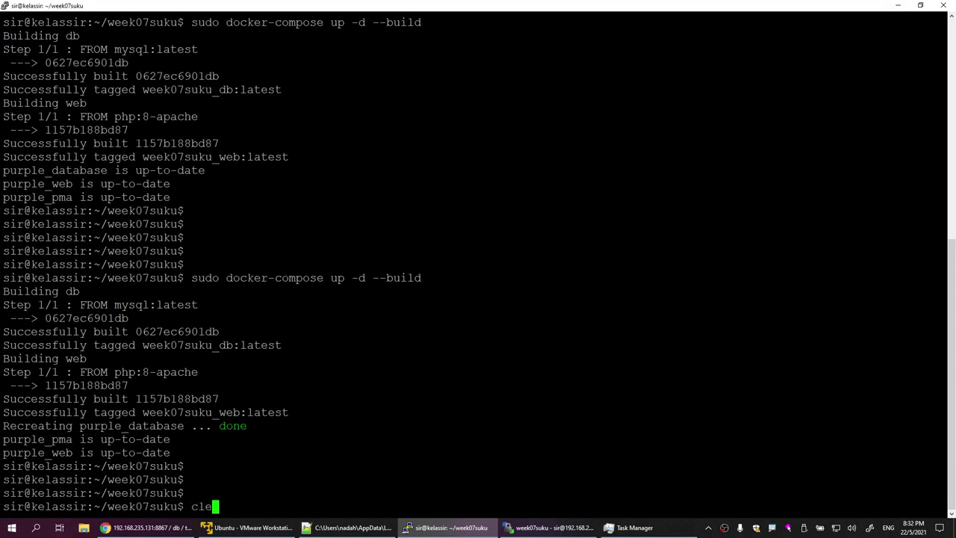
key("Return")
key("Return")
key("Return")
type("sudo d")
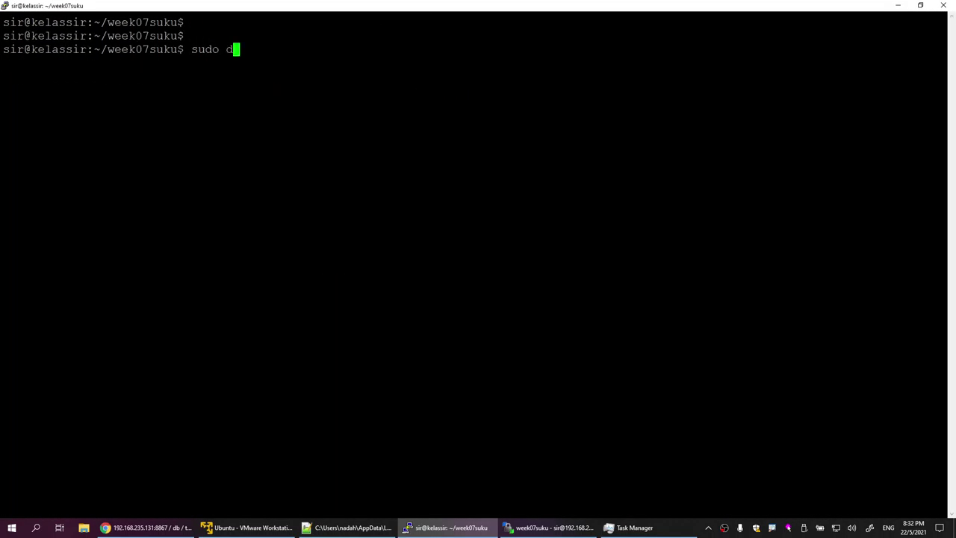
type("ocker ps")
key("Return")
key("Return")
key("Return")
key("Return")
Step: Stop the purple_database container with sudo docker stop
type("sudo docker stop")
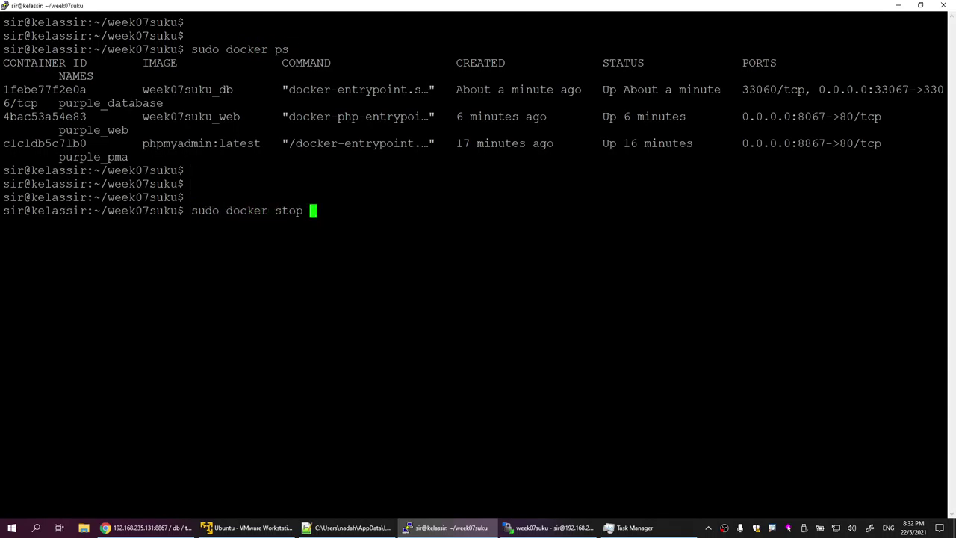
double_click(111, 103)
right_click(111, 103)
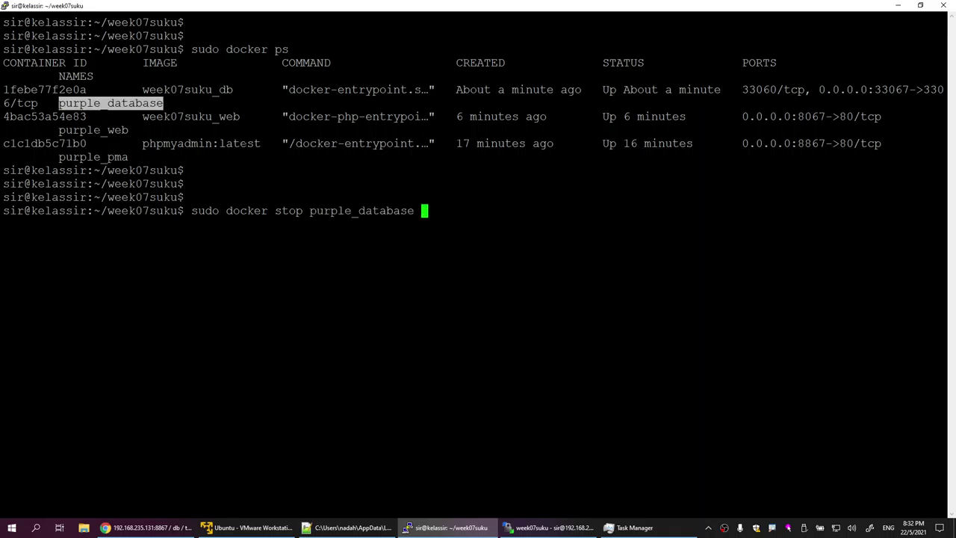
key("Return")
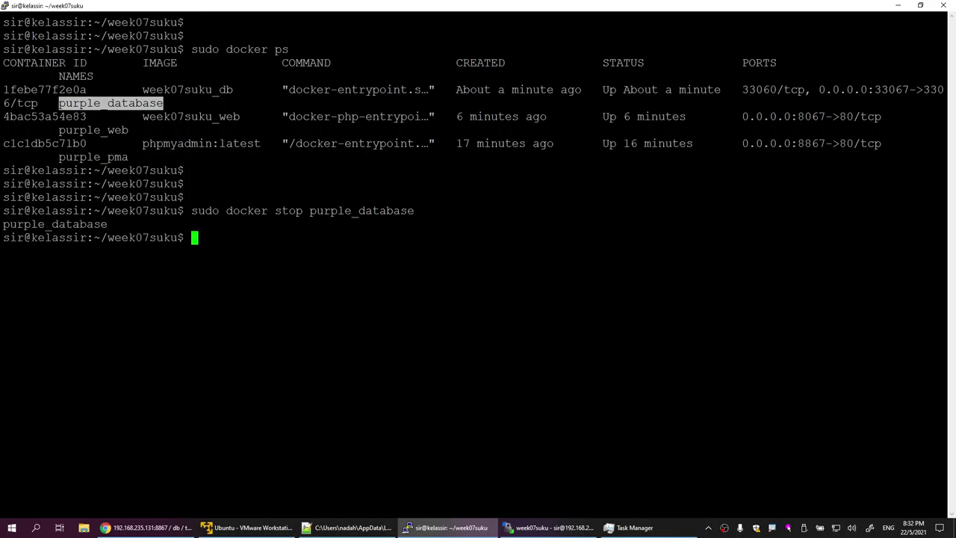
Step: Reload docker-compose.yml from the server copy into Notepad++ and minimize the editor
left_click(549, 527)
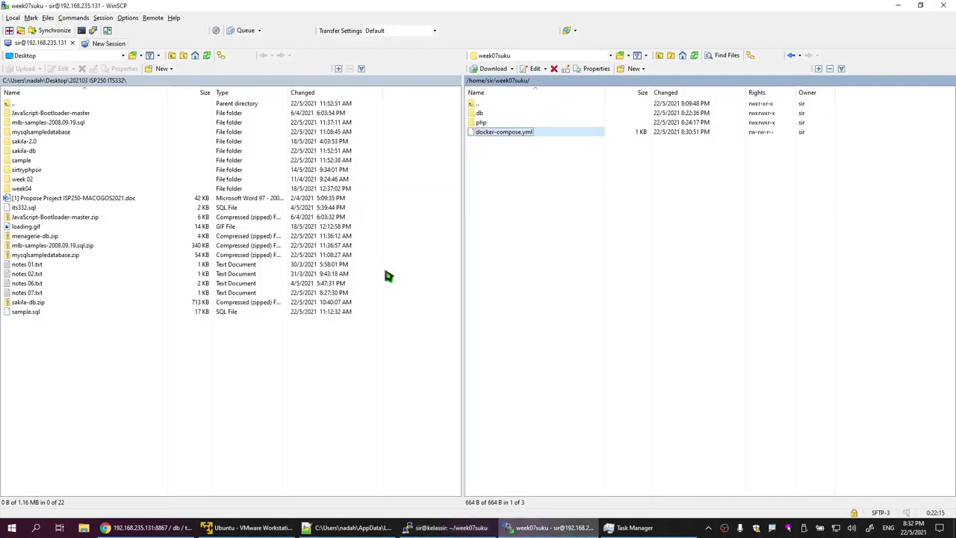
double_click(508, 139)
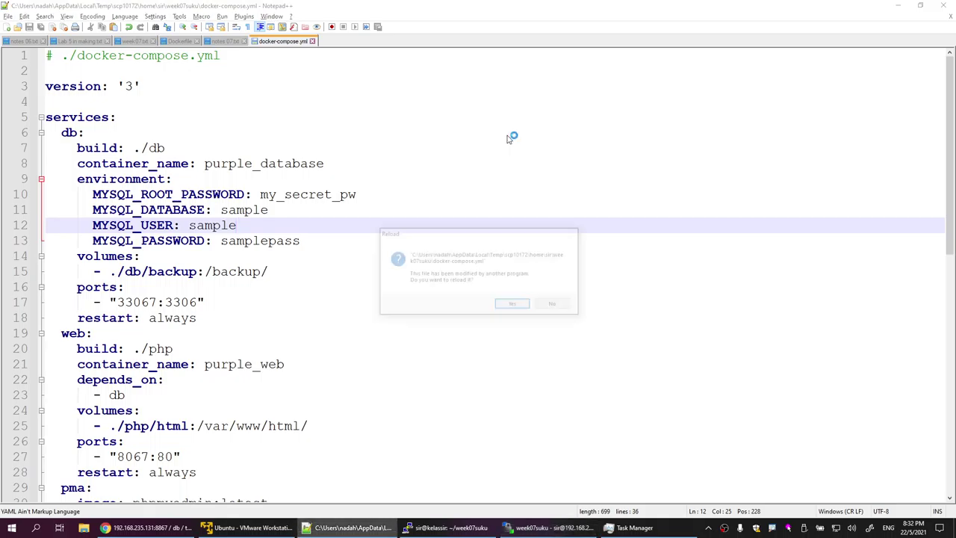
left_click(515, 305)
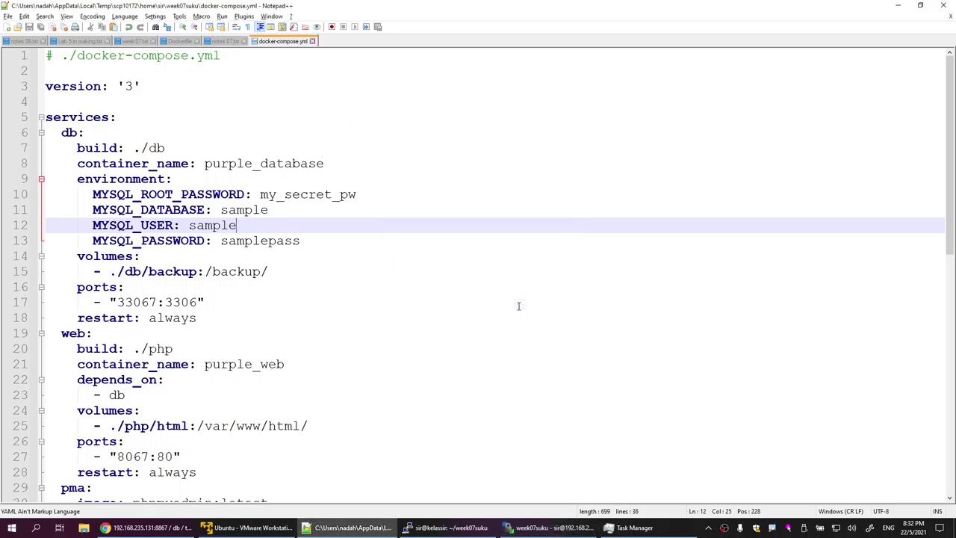
left_click(146, 148)
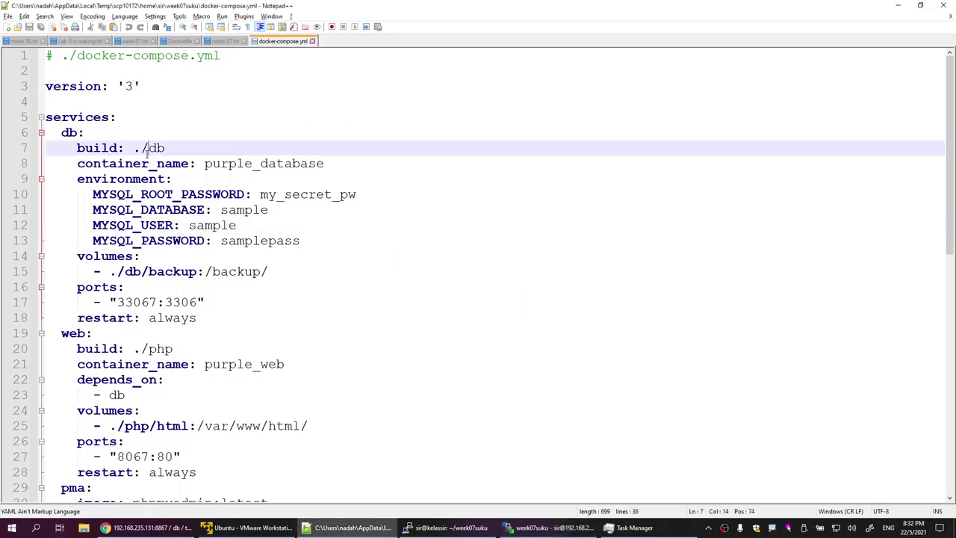
left_click(897, 6)
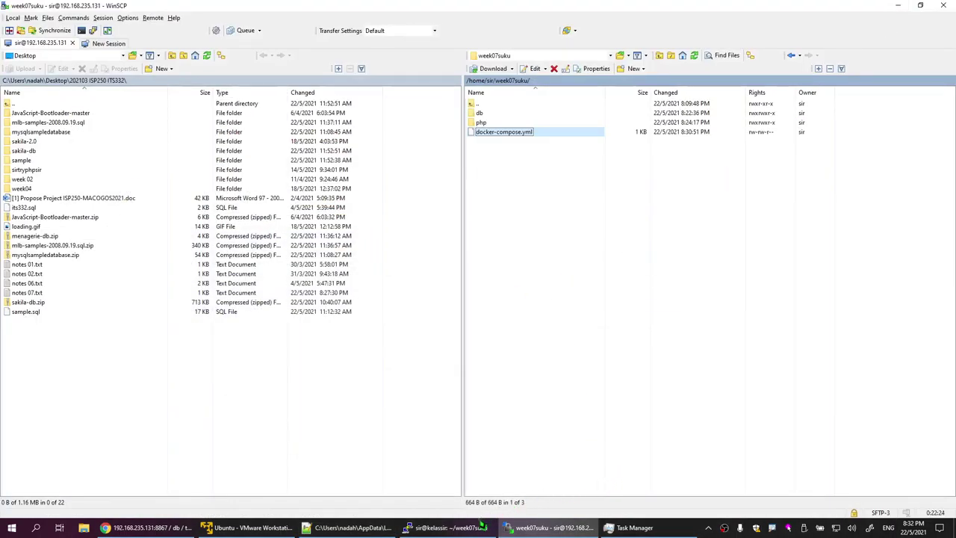
Step: Rerun 'sudo docker-compose up -d --build' in PuTTY to rebuild and restart the containers
left_click(481, 526)
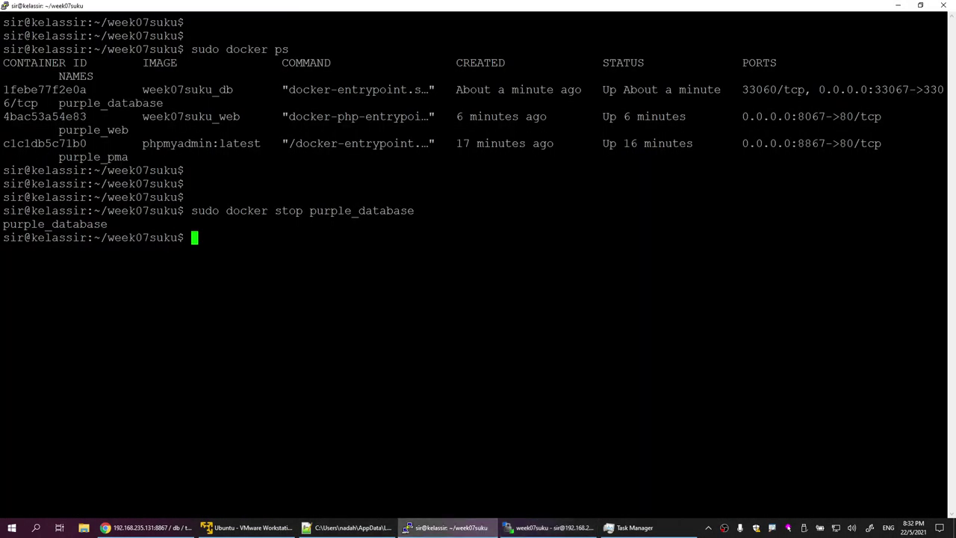
key("Return")
key("Return")
key("Up")
key("Up")
key("Up")
key("Up")
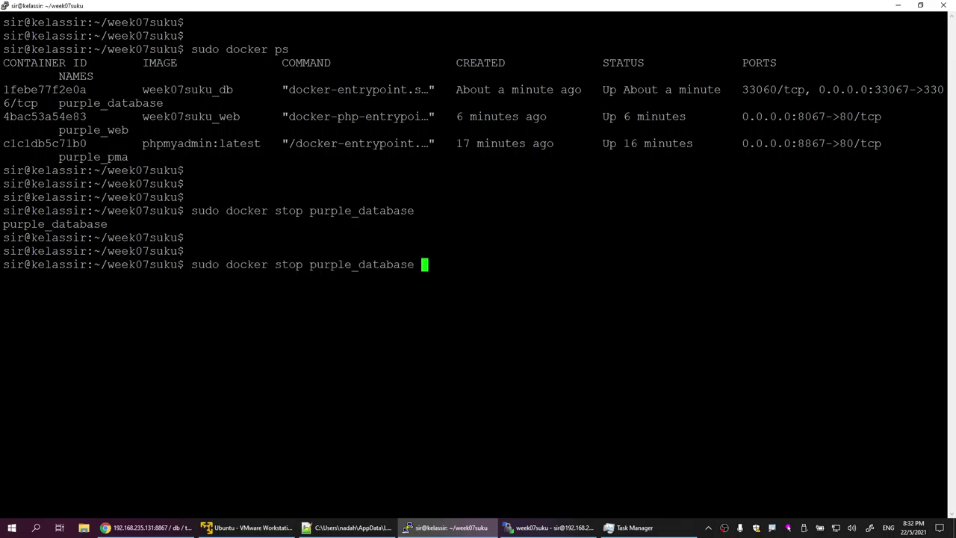
key("Return")
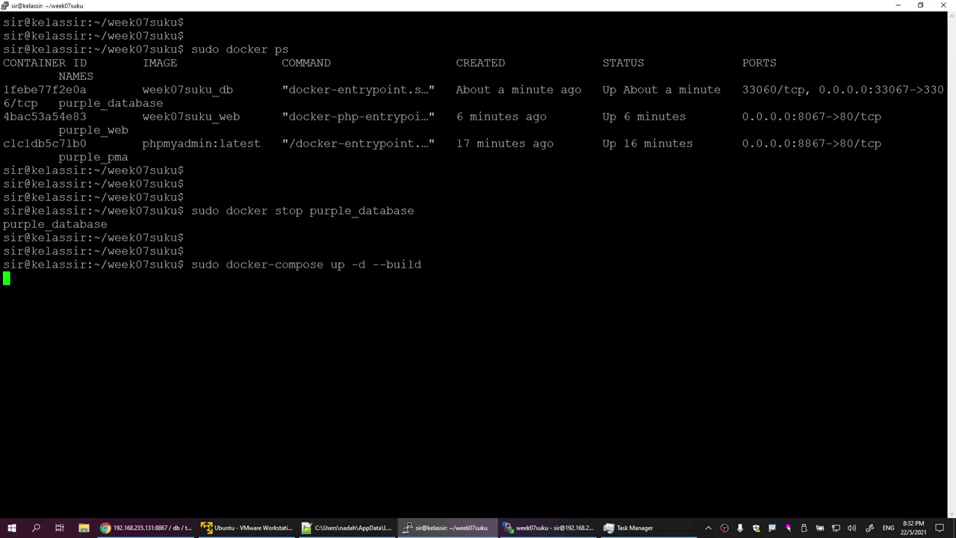
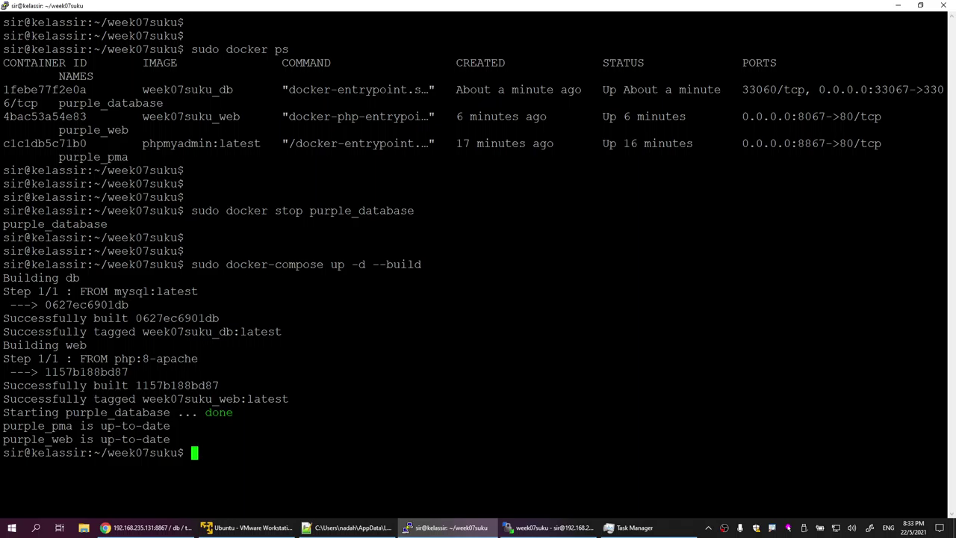
Step: Confirm the purple_database start message, then reload phpMyAdmin and view test_db's tables
left_click_drag(100, 412, 236, 413)
left_click_drag(45, 412, 224, 413)
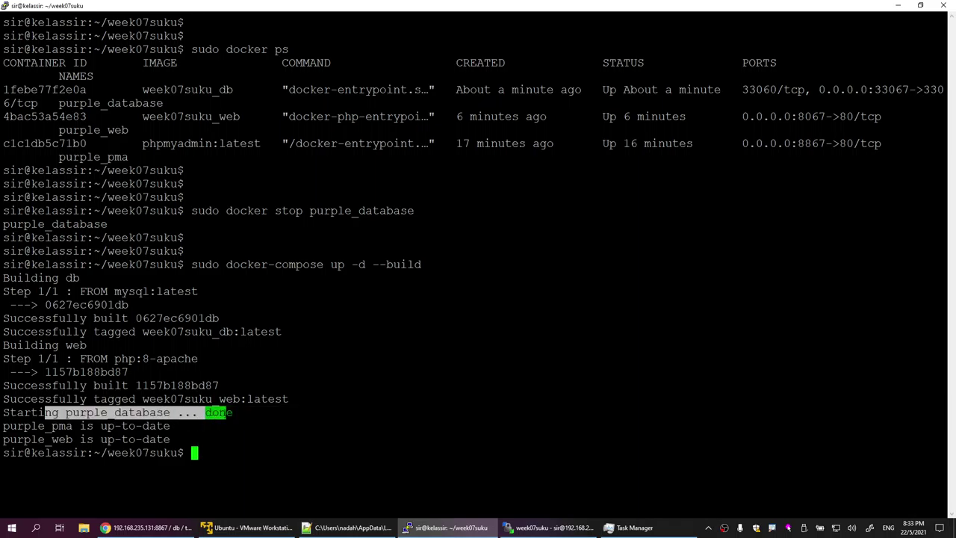
left_click(146, 528)
left_click(45, 27)
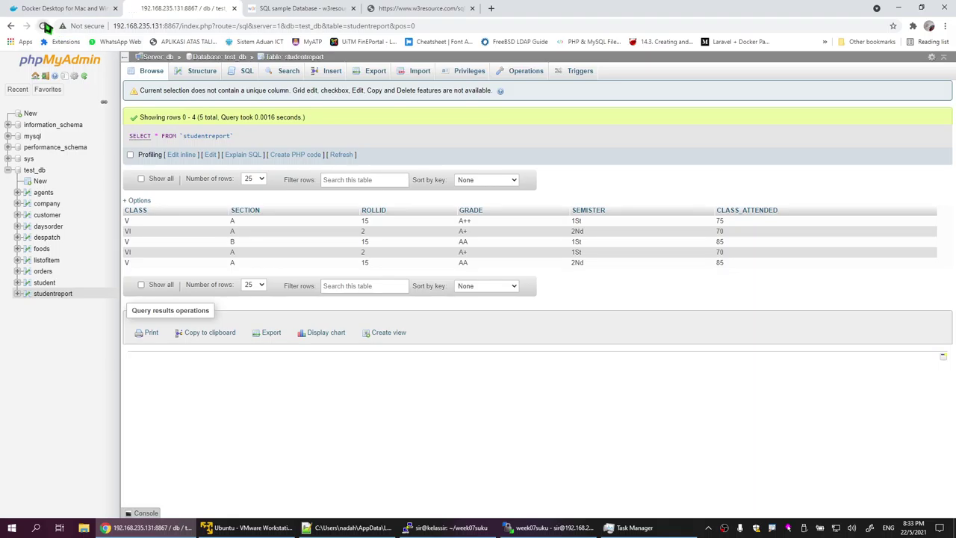
left_click(34, 171)
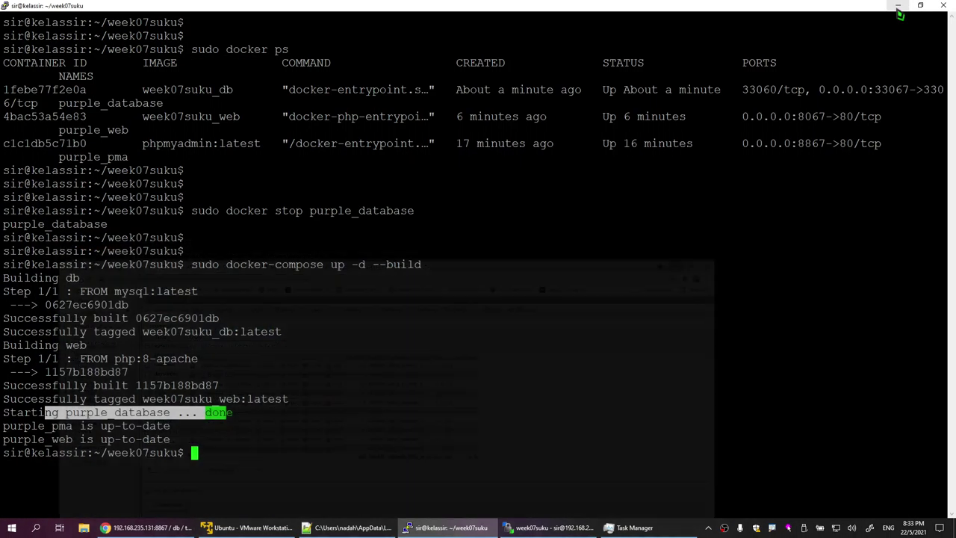
left_click(898, 8)
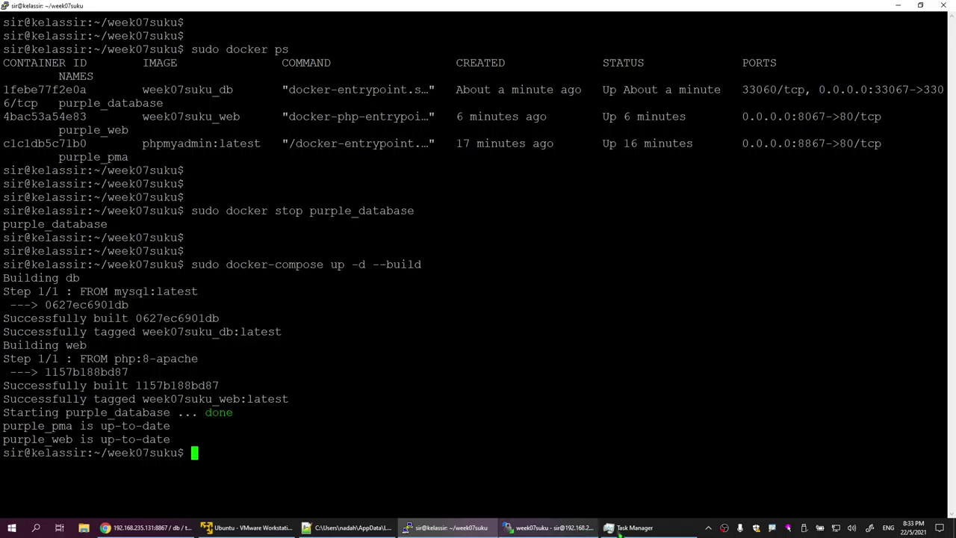
Step: Check in WinSCP that docker-compose.yml names the database sample
left_click(549, 527)
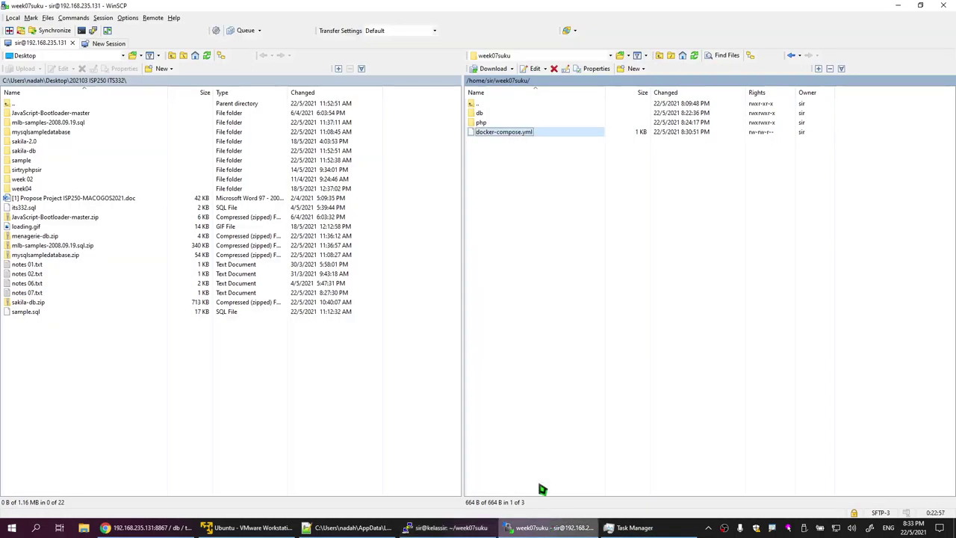
double_click(529, 132)
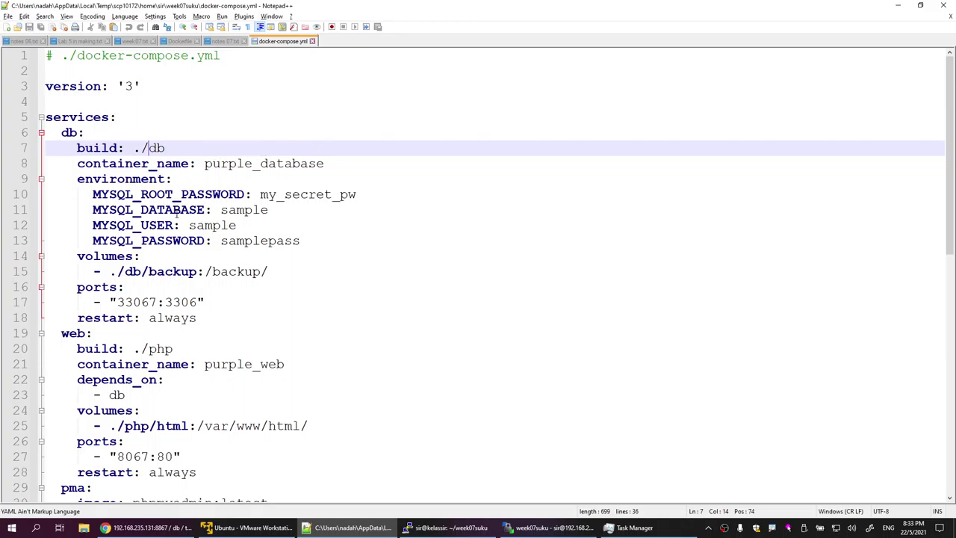
left_click_drag(217, 212, 270, 213)
left_click(898, 5)
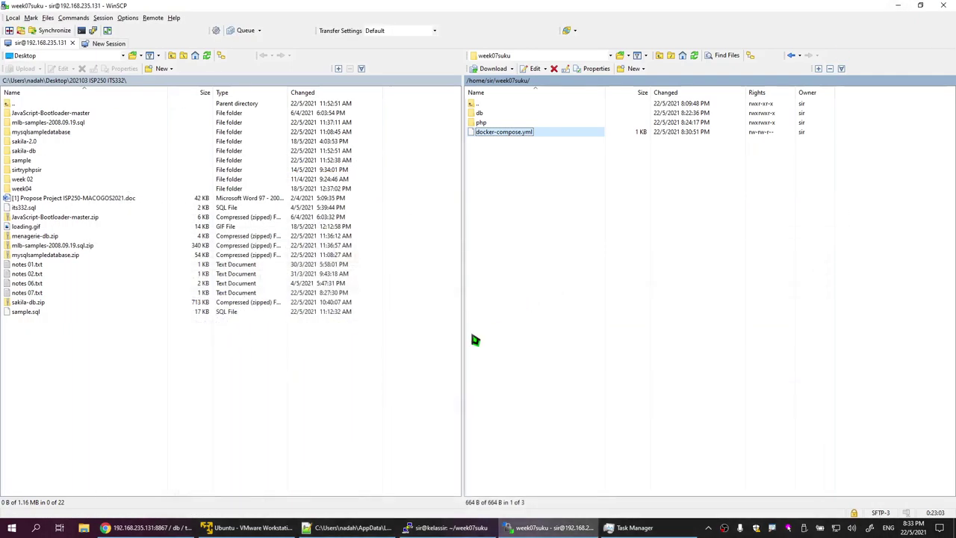
left_click(441, 529)
Step: Clear the terminal and stop the container with sudo docker stop purple_database
type("c")
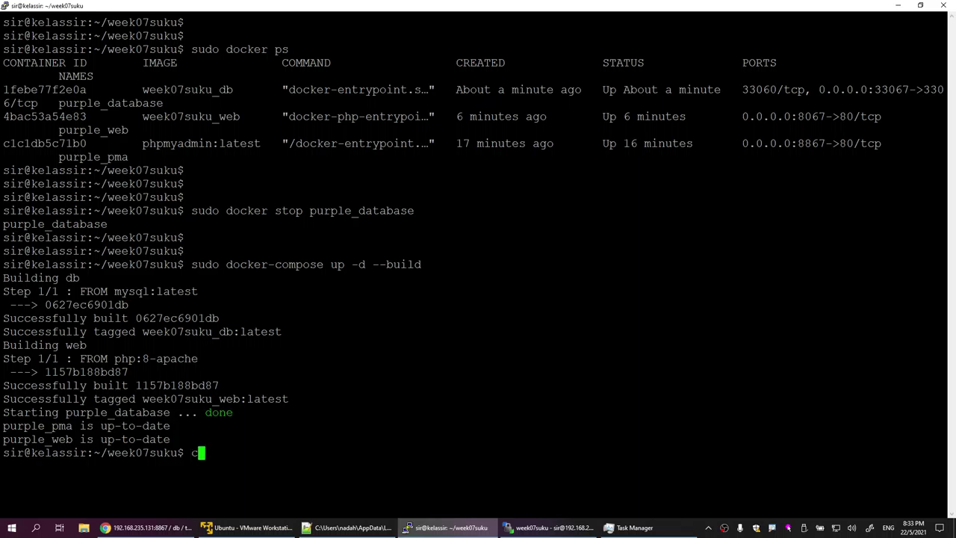
type("lear")
key("Return")
key("Return")
key("Return")
key("Return")
key("Return")
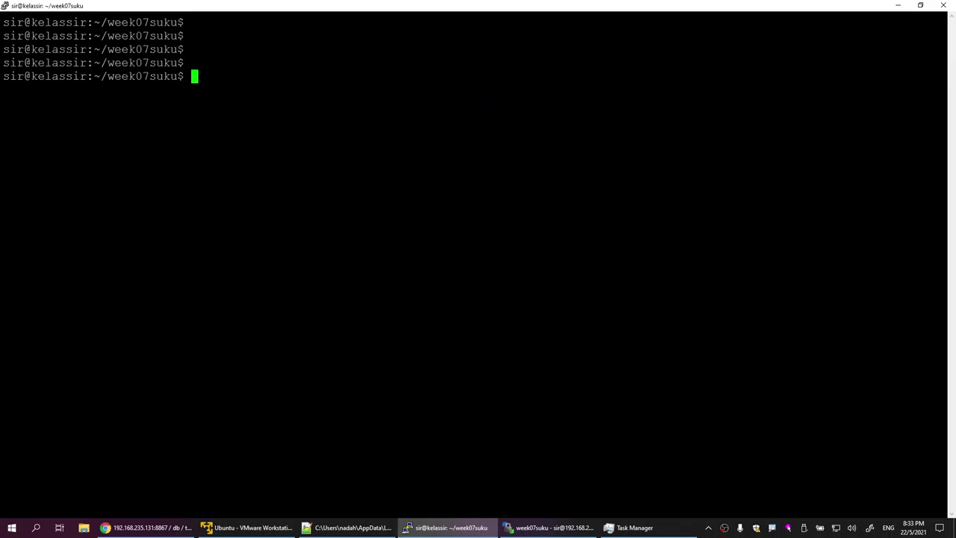
key("Up")
key("Up")
key("Up")
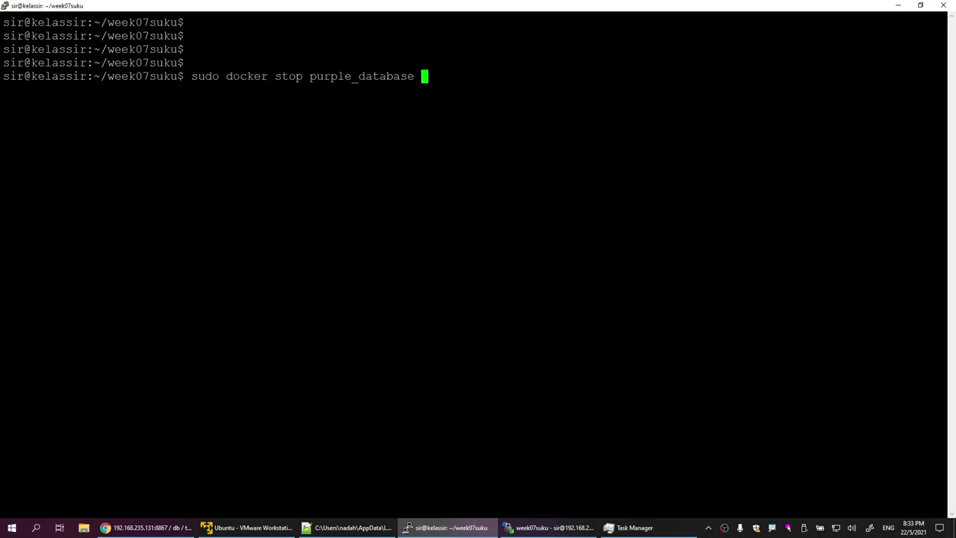
Step: Remove the container with sudo docker rm purple_database
key("Up")
key("Down")
key("Return")
key("Up")
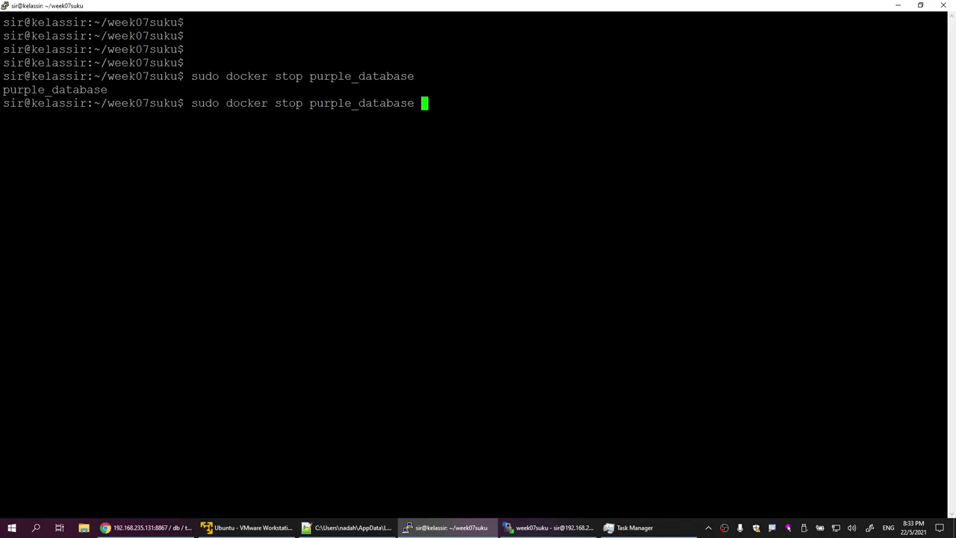
key("Left")
key("Left")
key("Left")
key("Left")
key("Left")
key("Left")
key("Left")
key("Left")
key("Left")
key("Left")
key("Left")
key("Left")
key("Left")
key("Left")
key("Left")
key("Left")
key("BackSpace")
key("BackSpace")
key("BackSpace")
key("BackSpace")
type("rm")
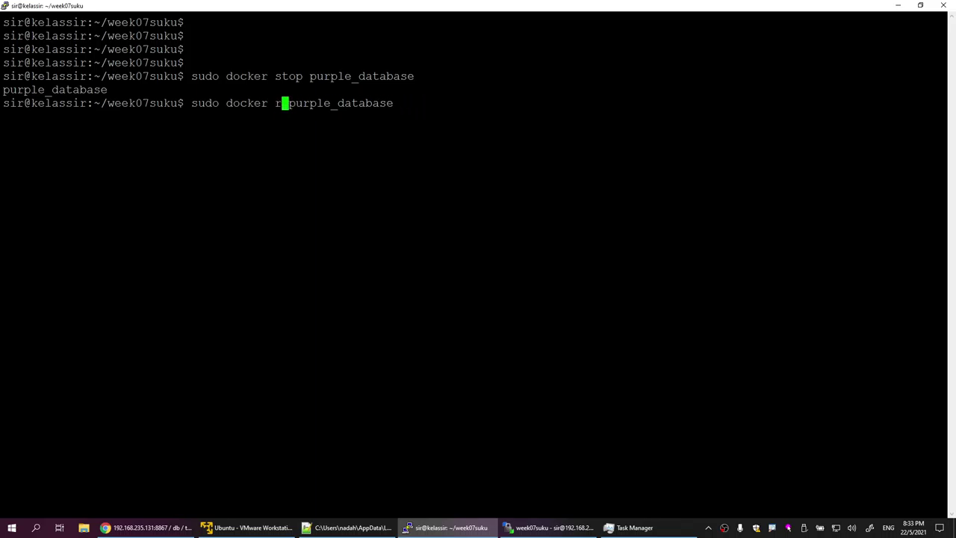
key("Return")
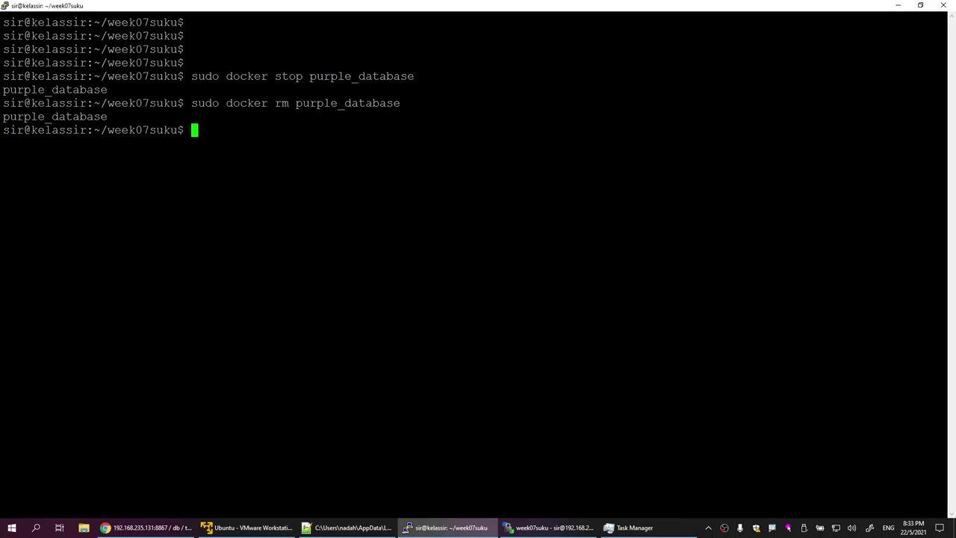
Step: Recreate the containers with sudo docker-compose up -d --build and confirm purple_database was created
key("Return")
key("Return")
key("Up")
key("Up")
key("Up")
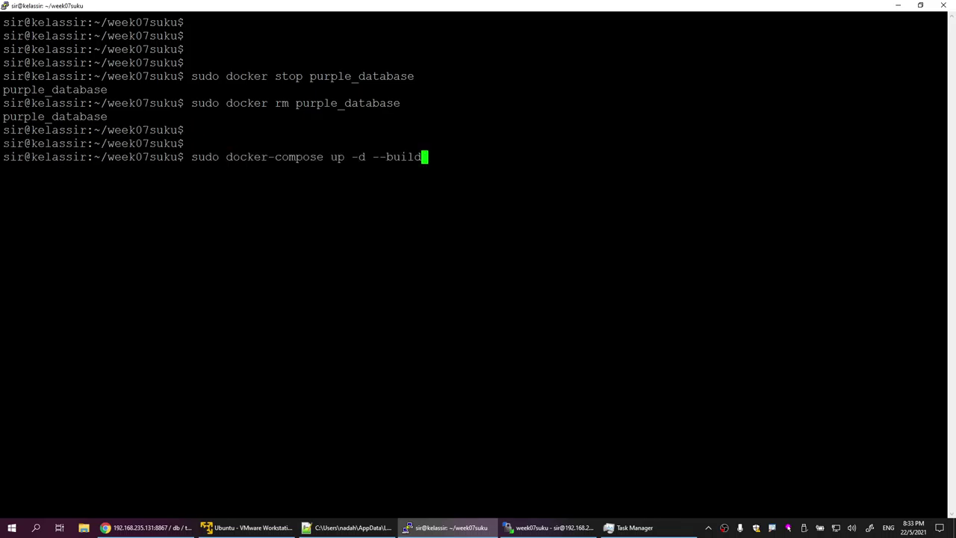
key("Return")
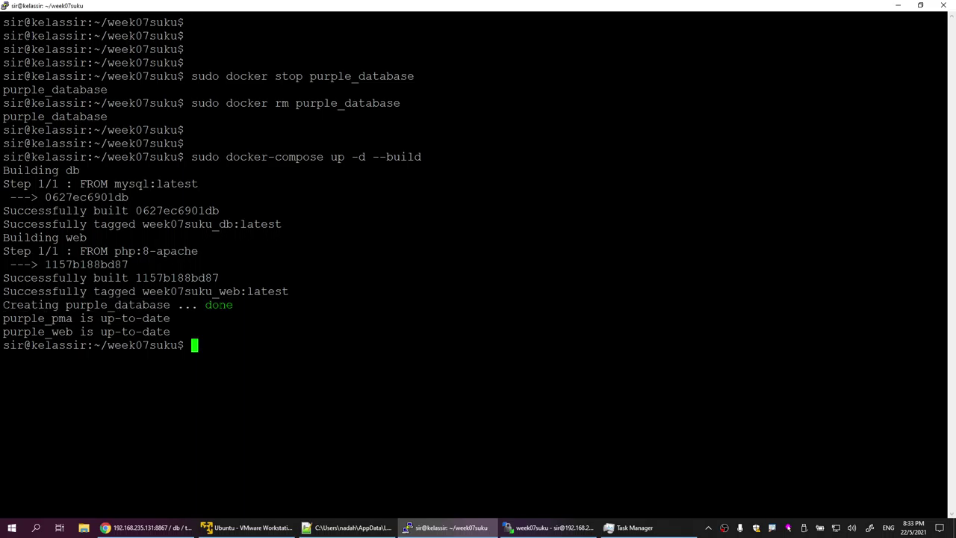
left_click_drag(199, 305, 944, 305)
left_click_drag(3, 304, 233, 305)
left_click(147, 527)
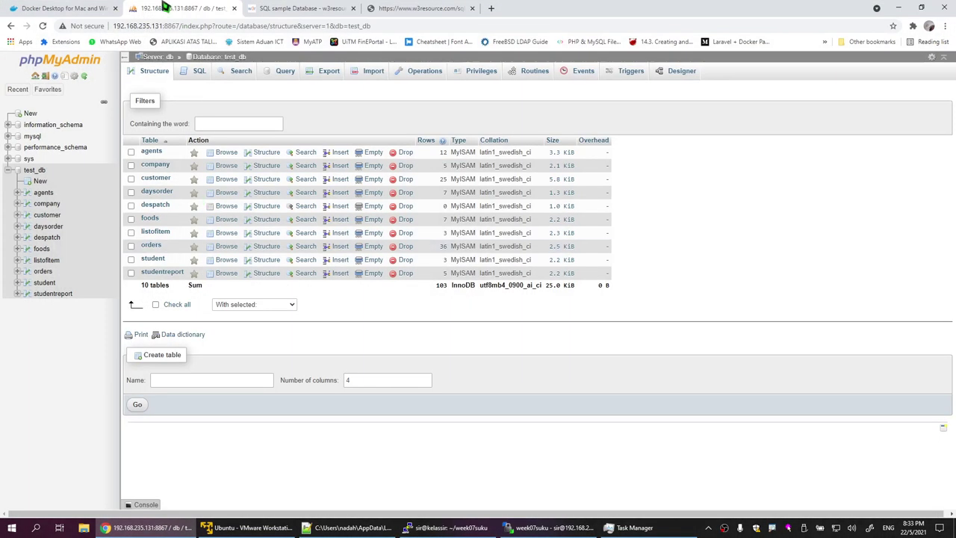
Step: Reload phpMyAdmin and copy the MYSQL_ROOT_PASSWORD value from docker-compose.yml in Notepad++
left_click(43, 25)
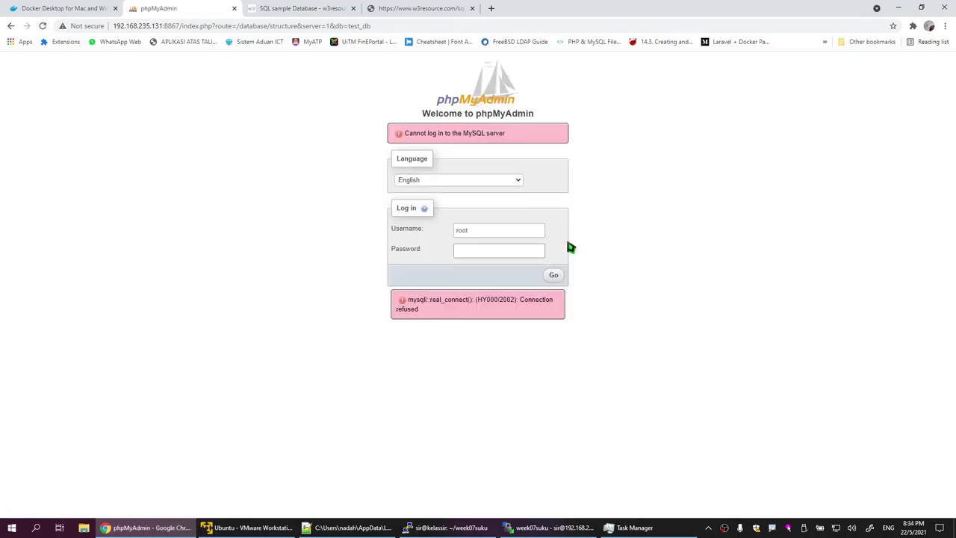
left_click(553, 527)
left_click(349, 527)
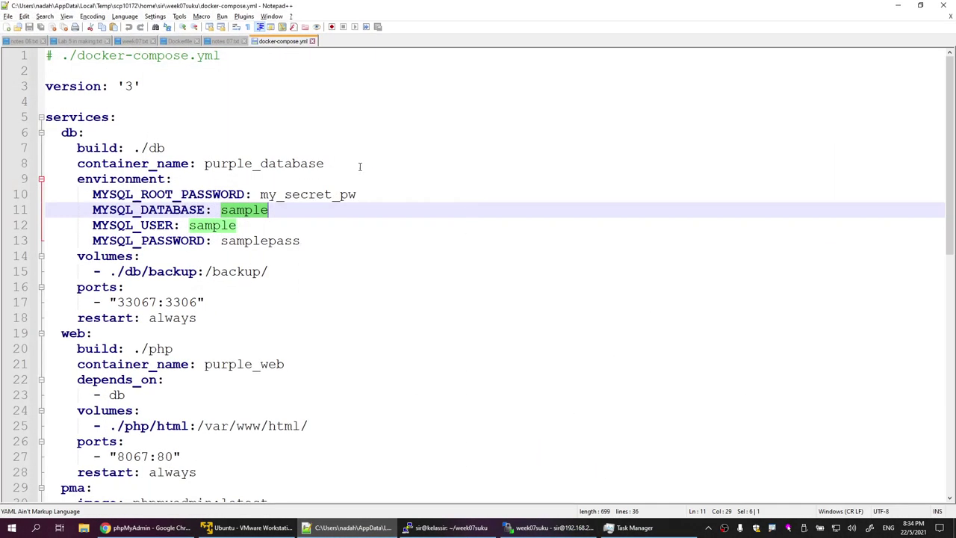
left_click_drag(261, 195, 357, 195)
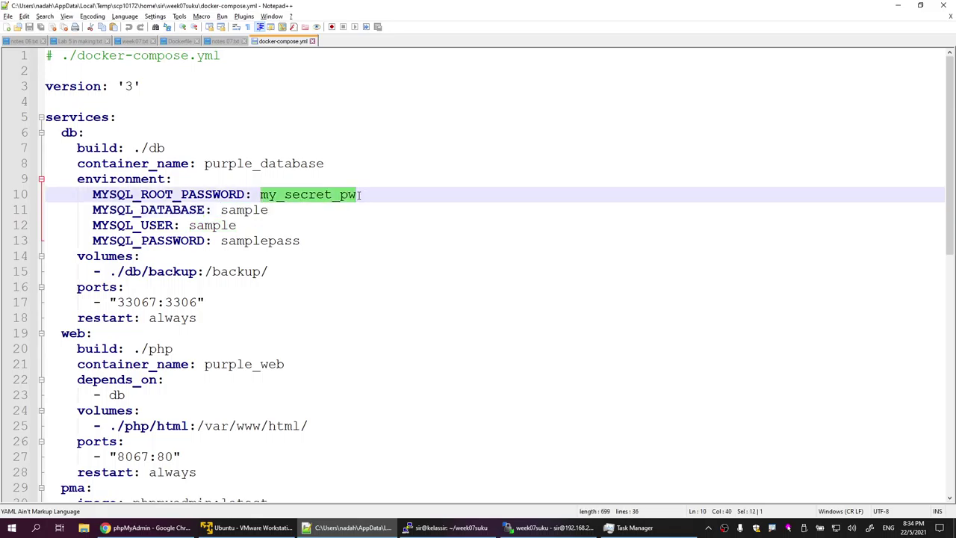
right_click(341, 197)
left_click(368, 214)
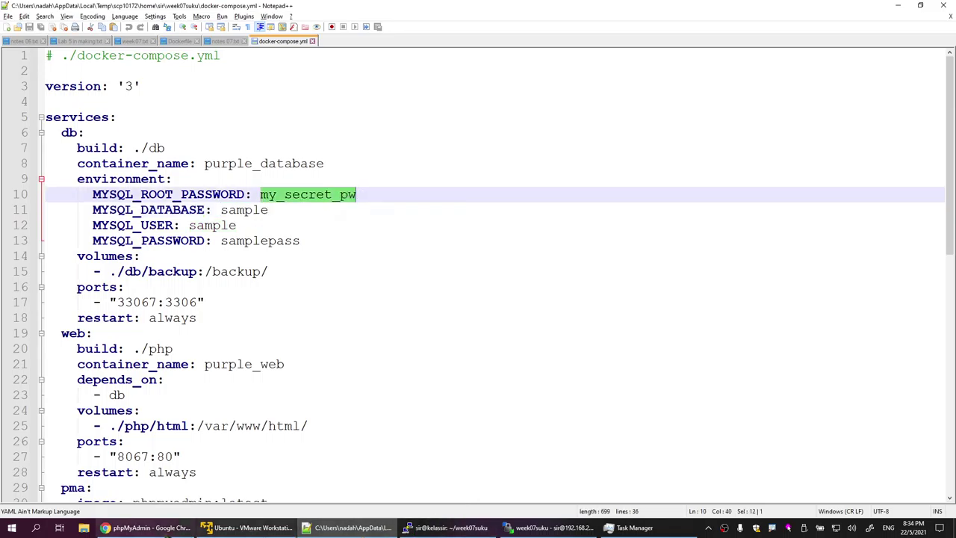
Step: Log in to phpMyAdmin as root with the pasted password and open the empty sample database
left_click(147, 527)
left_click(476, 253)
right_click(478, 252)
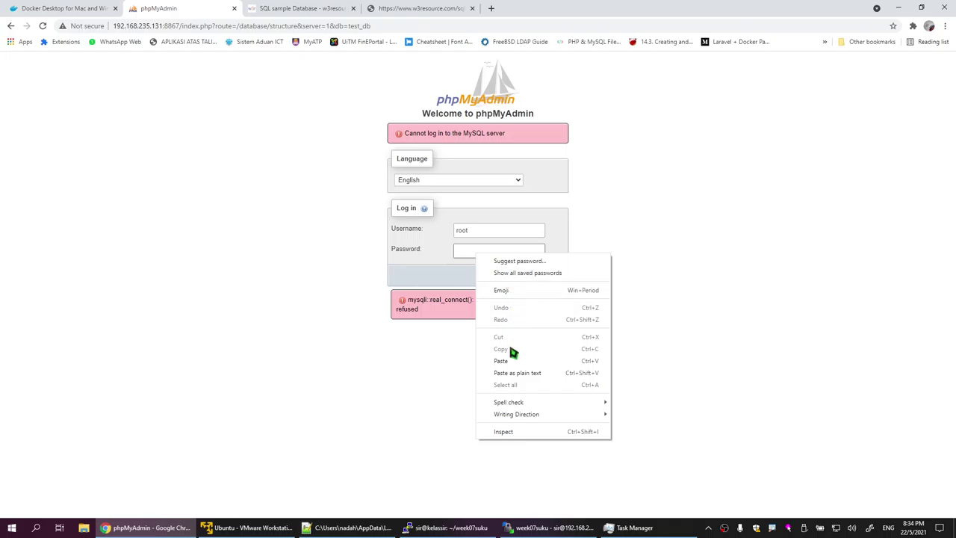
left_click(513, 372)
left_click(553, 275)
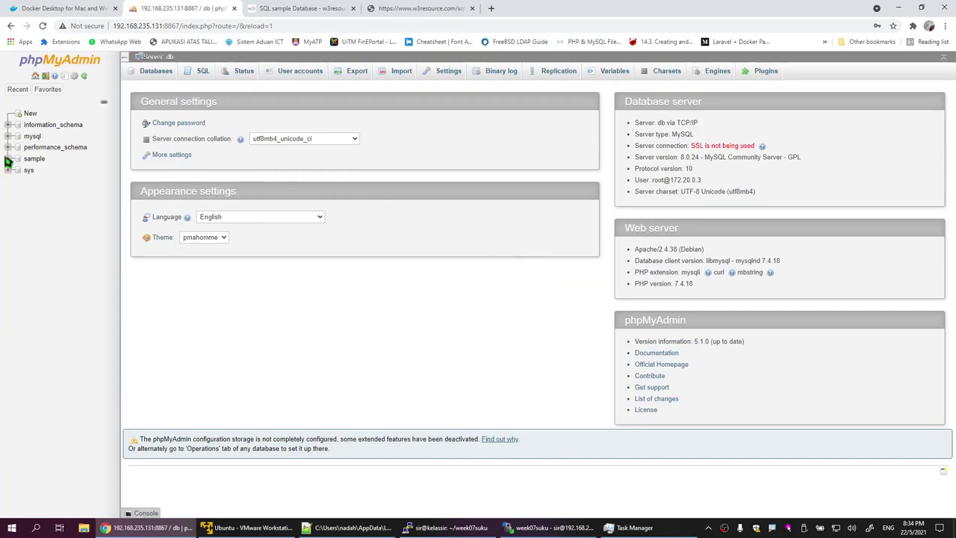
left_click(34, 159)
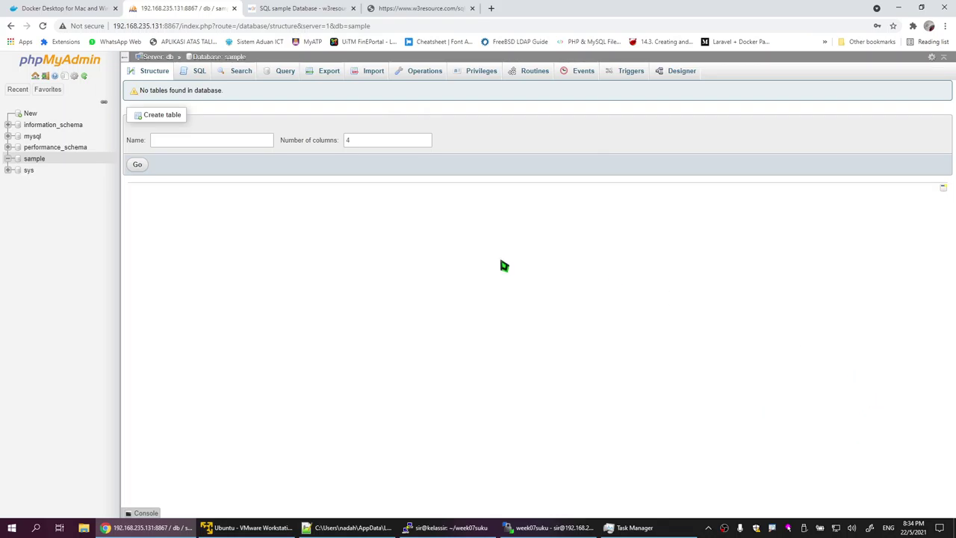
left_click(34, 159)
Step: Review the ./db/backup:/backup/ volume mapping on line 15 of docker-compose.yml
left_click(348, 527)
left_click(434, 276)
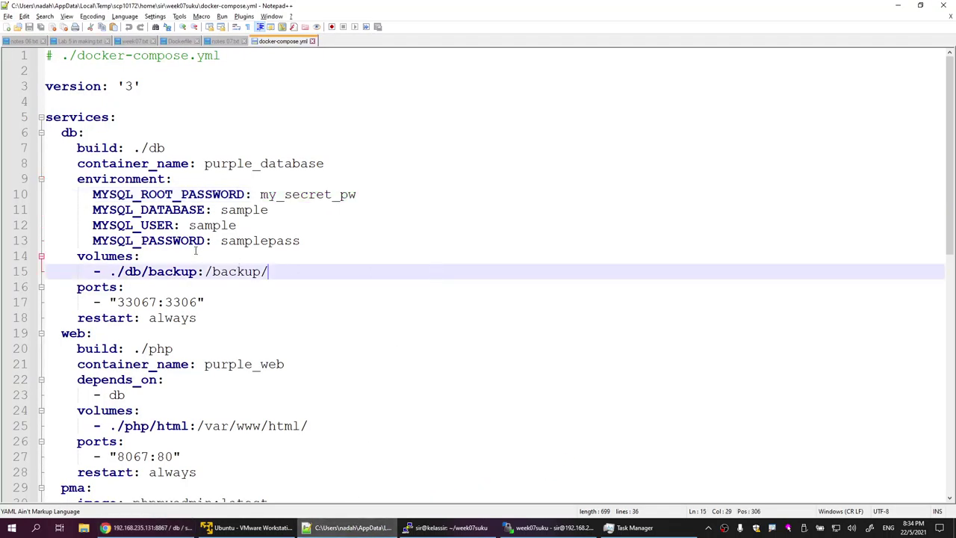
double_click(233, 240)
left_click(329, 270)
left_click_drag(84, 269, 267, 273)
left_click(261, 272)
Step: Clear the PuTTY terminal to a fresh prompt
left_click(446, 528)
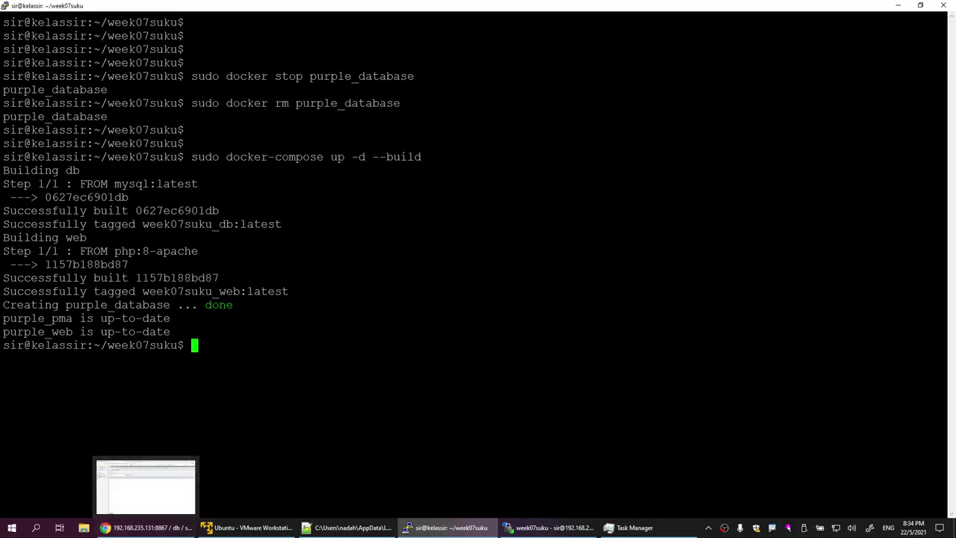
double_click(352, 277)
key("Return")
key("Return")
key("Return")
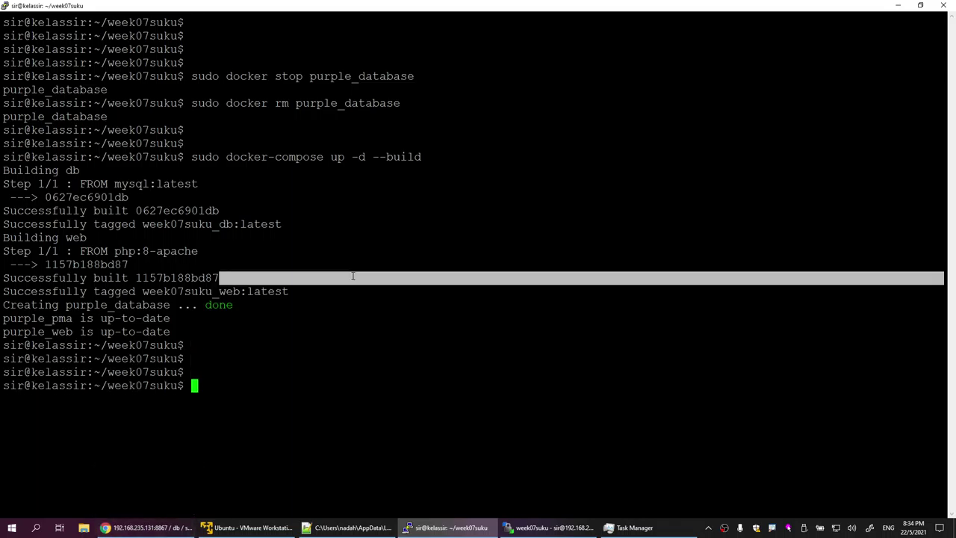
type("clear")
key("Return")
key("Return")
key("Return")
key("Return")
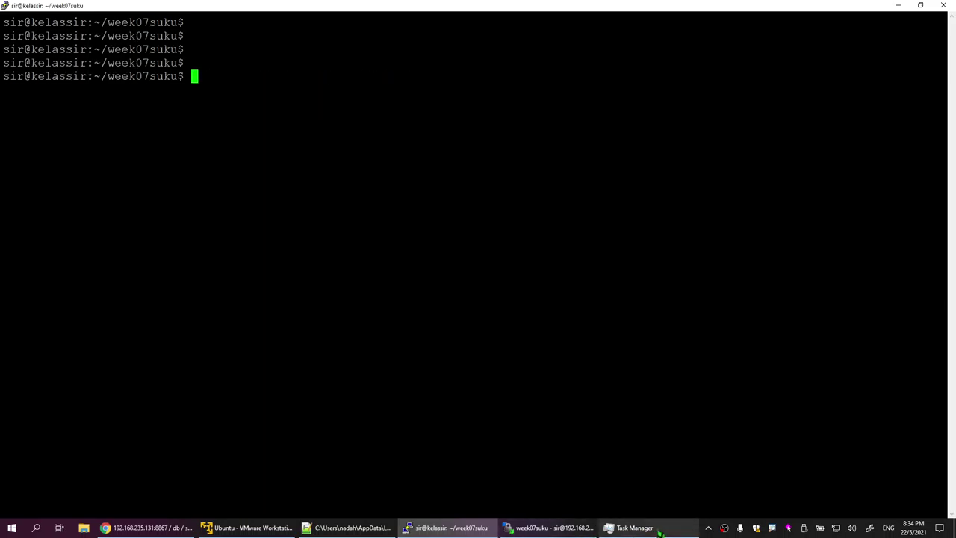
left_click(348, 527)
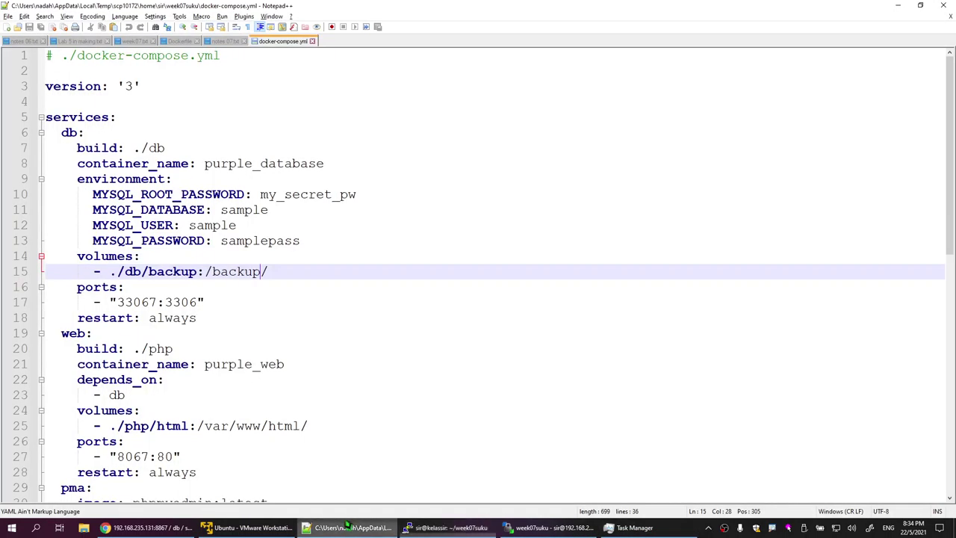
Step: Type 'mysql backu' in notes 07.txt and review its Dockerfile and mysql backup notes
left_click(227, 42)
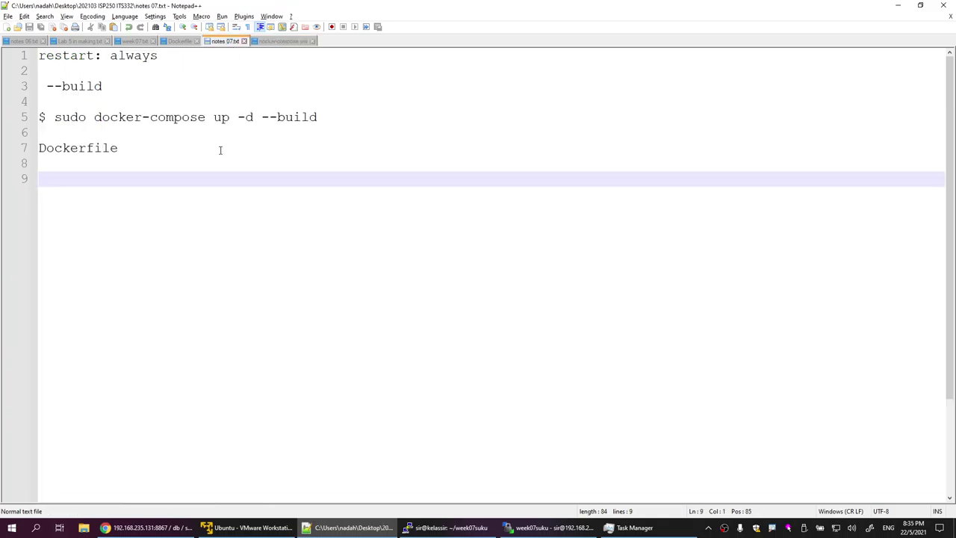
type("mysql backup")
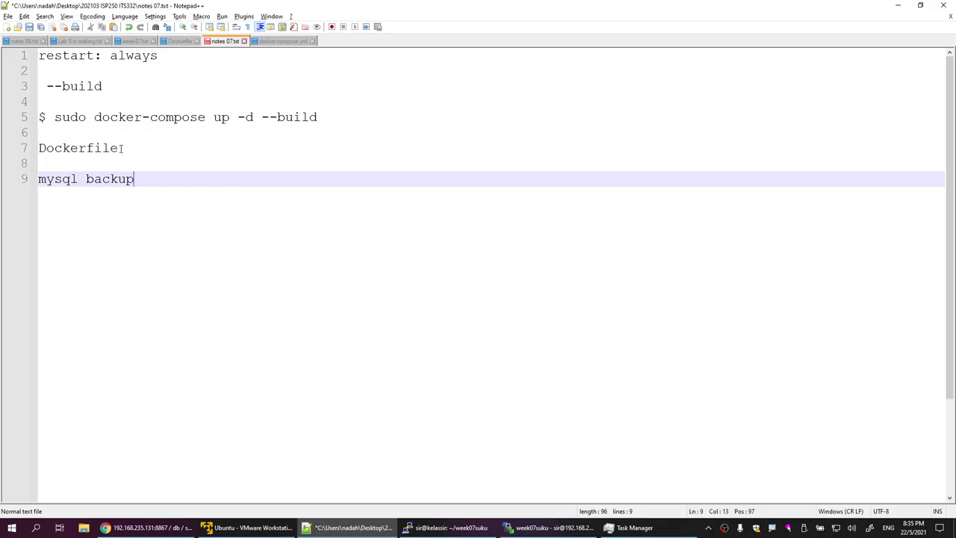
left_click_drag(120, 147, 43, 150)
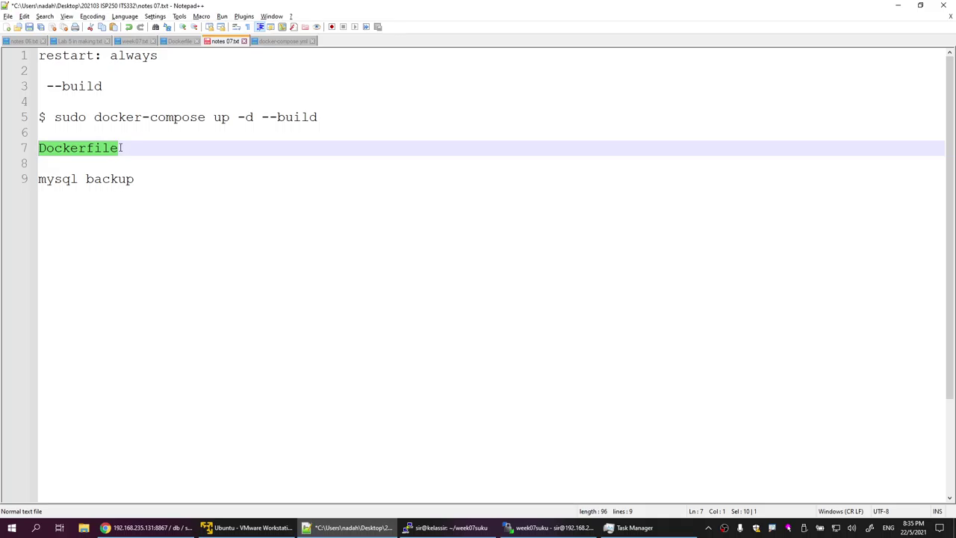
left_click(119, 149)
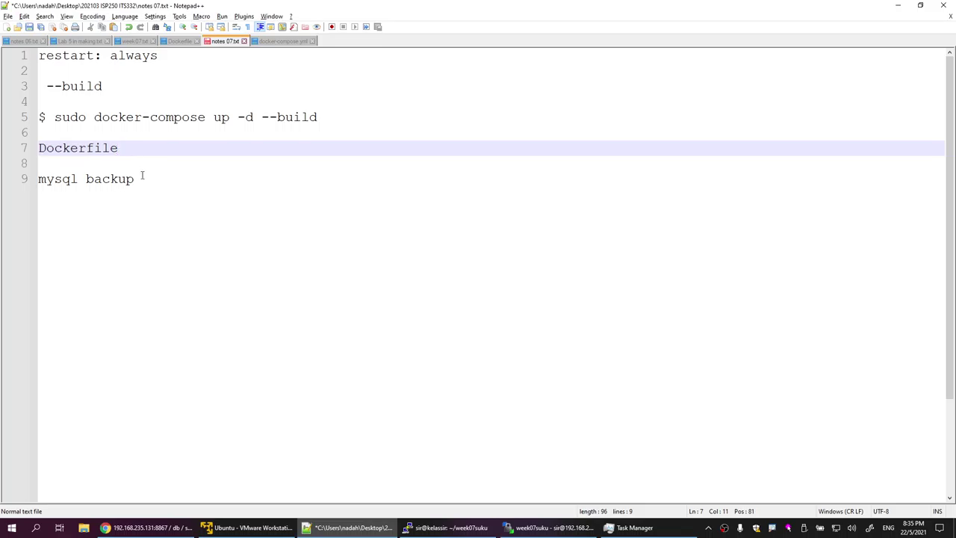
left_click_drag(141, 181, 34, 180)
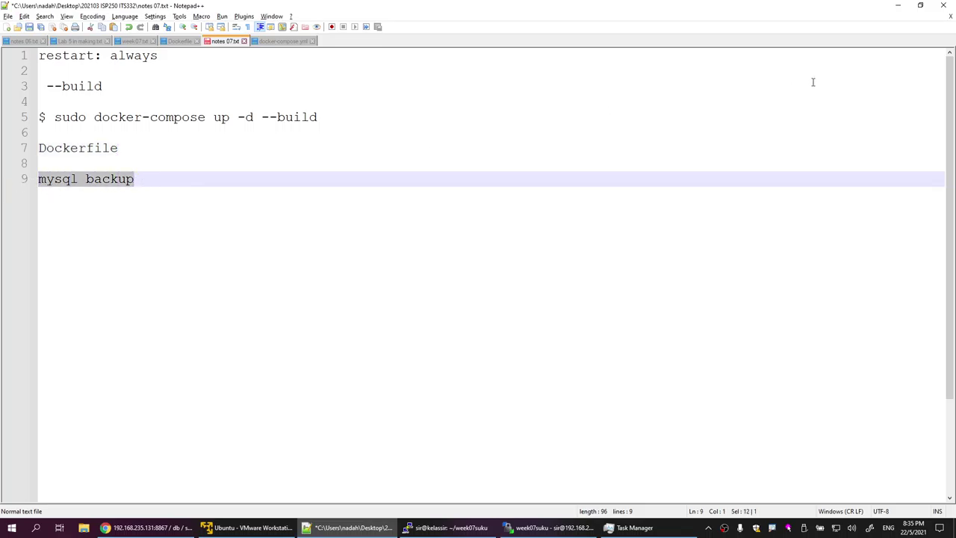
left_click(206, 176)
Step: Open the server's docker-compose.yml from WinSCP and check the /db/backup:/backup/ volume mapping
left_click(897, 5)
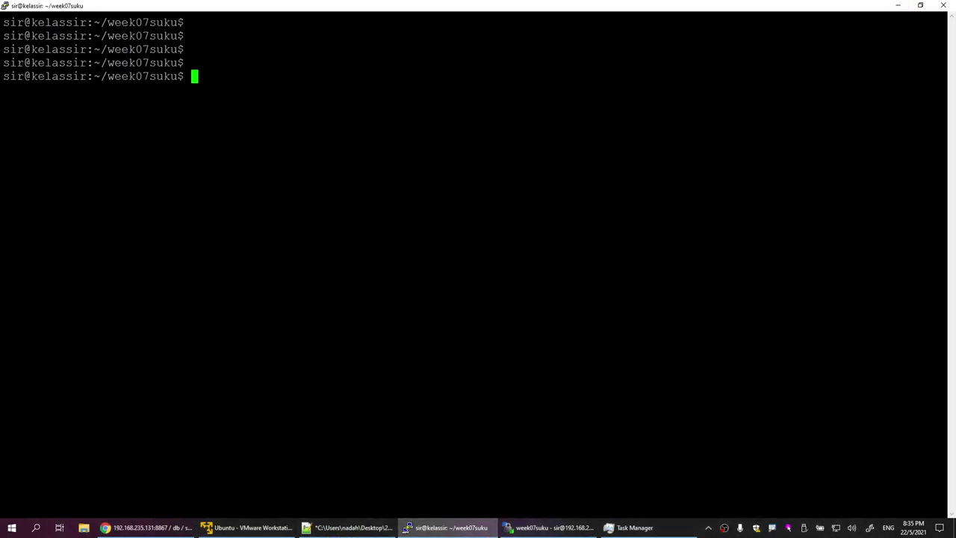
left_click(549, 527)
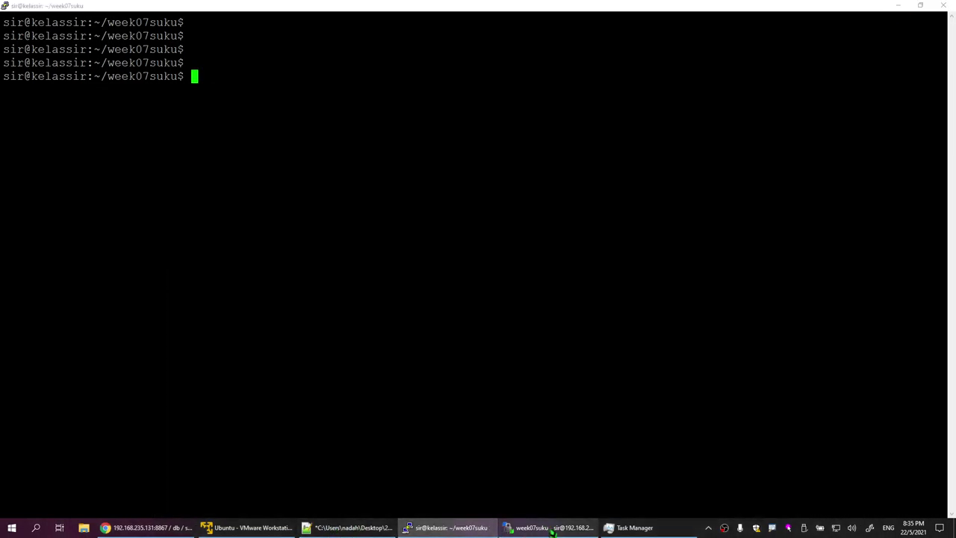
double_click(493, 131)
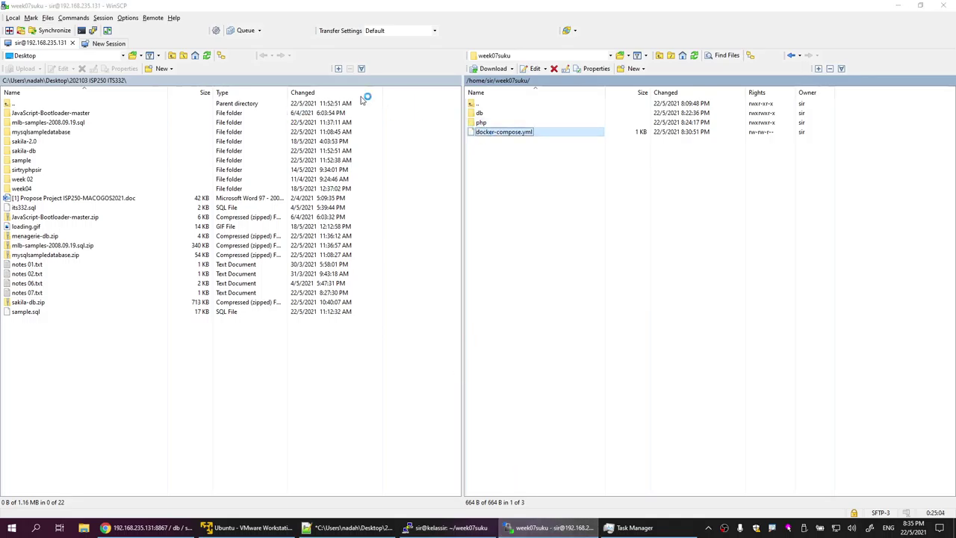
left_click_drag(284, 271, 116, 271)
left_click(897, 6)
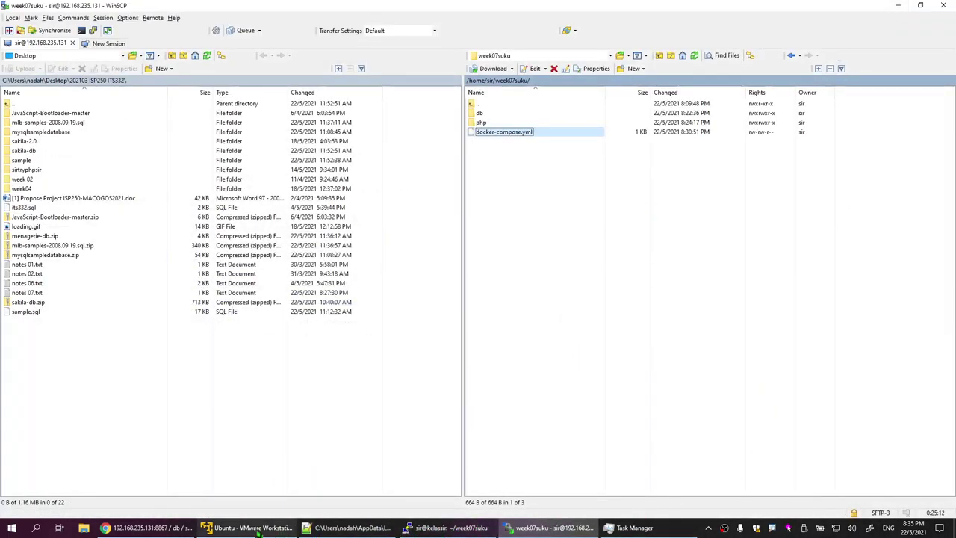
left_click(134, 531)
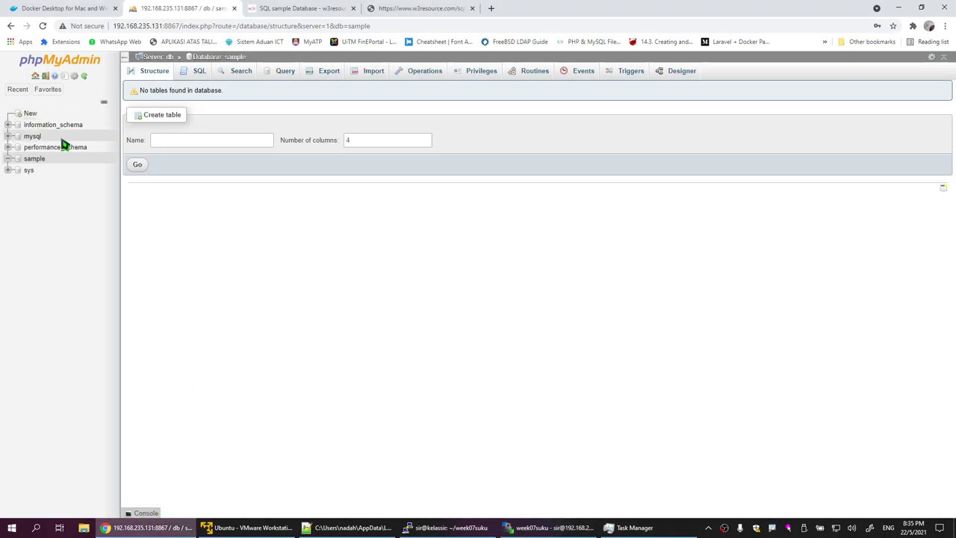
Step: Copy the sample database SQL script from the w3resource tab
left_click(297, 7)
left_click(430, 10)
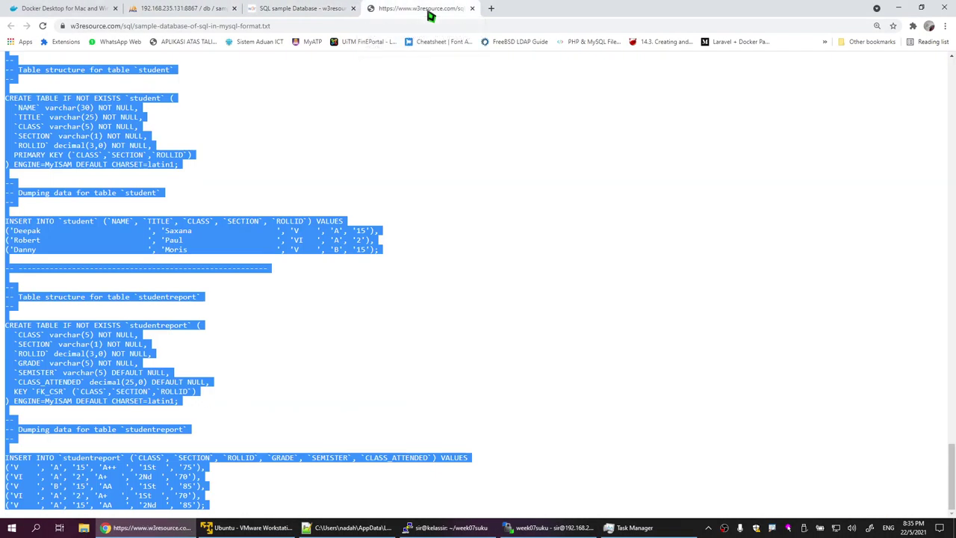
right_click(198, 244)
left_click(251, 251)
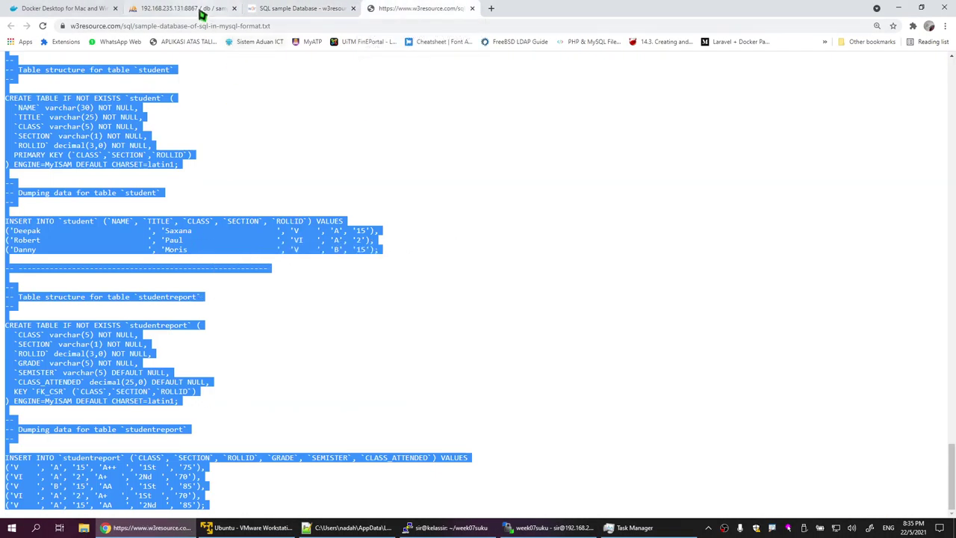
Step: Run the pasted script in phpMyAdmin's SQL tab, filling sample with 10 tables
left_click(199, 10)
left_click(200, 71)
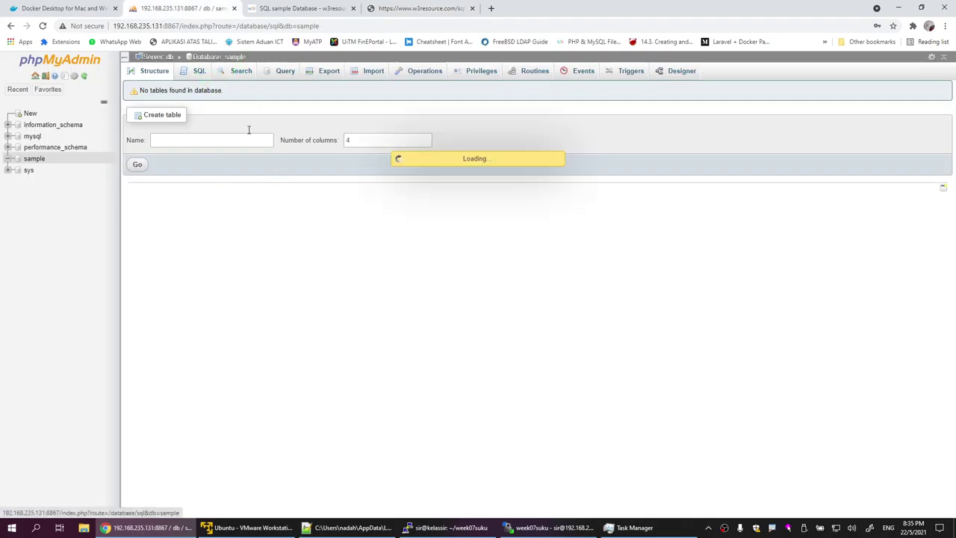
right_click(222, 165)
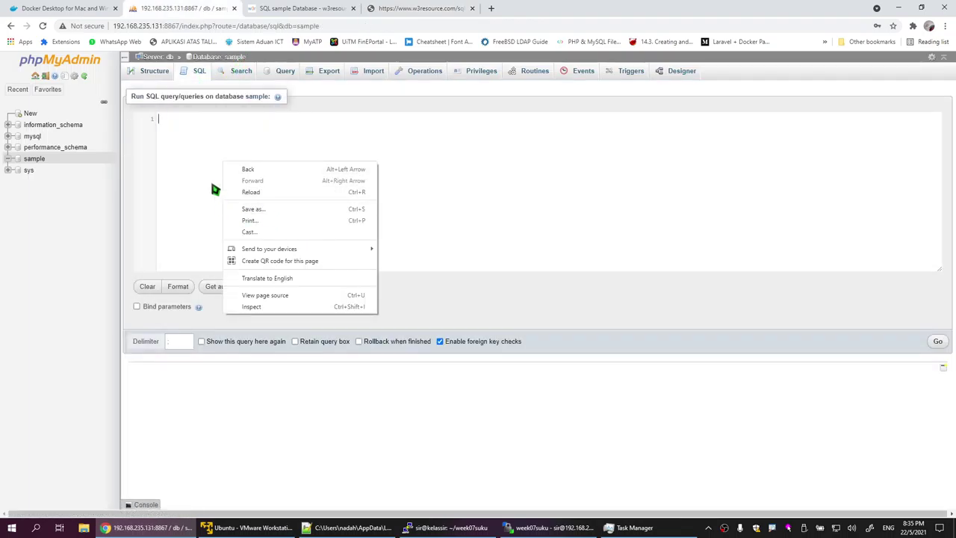
left_click(214, 188)
right_click(207, 135)
left_click(197, 134)
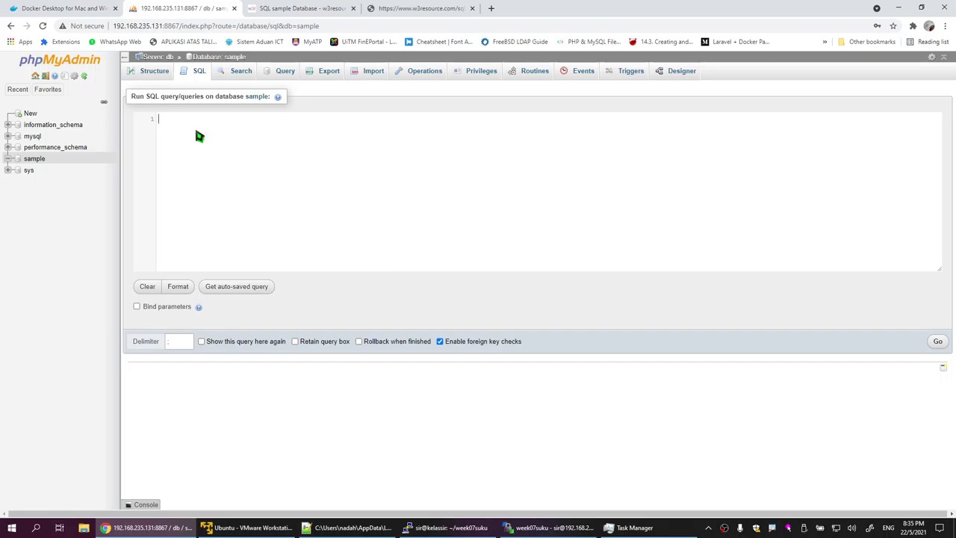
key("ctrl+v")
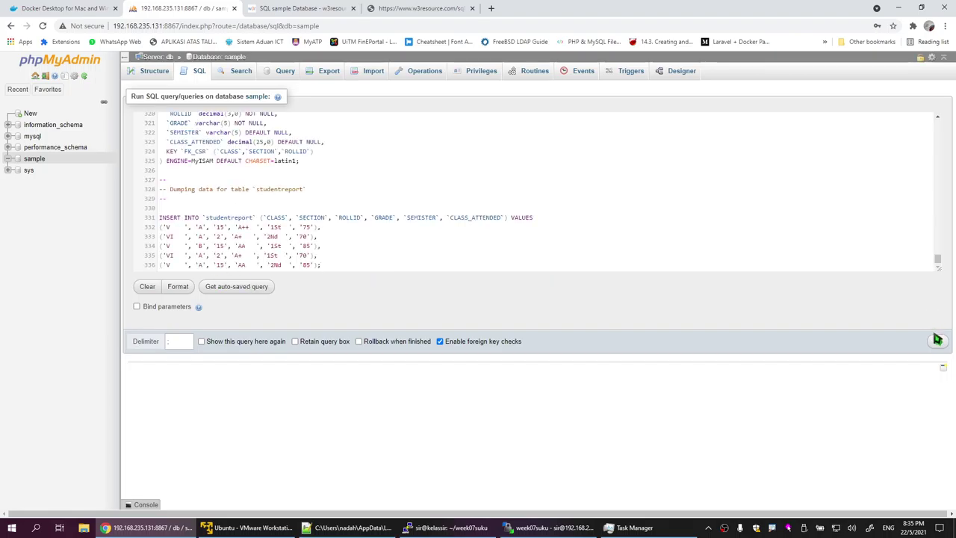
left_click(937, 341)
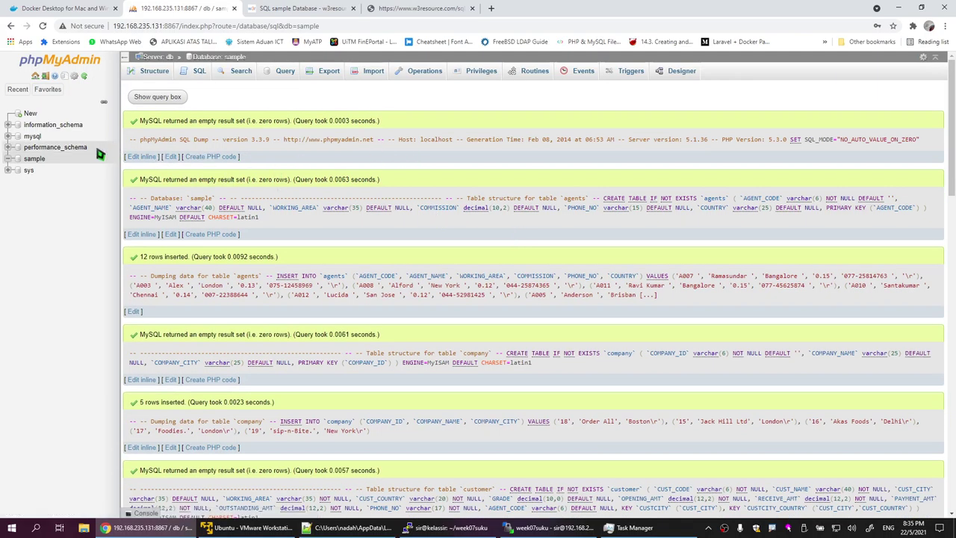
left_click(34, 159)
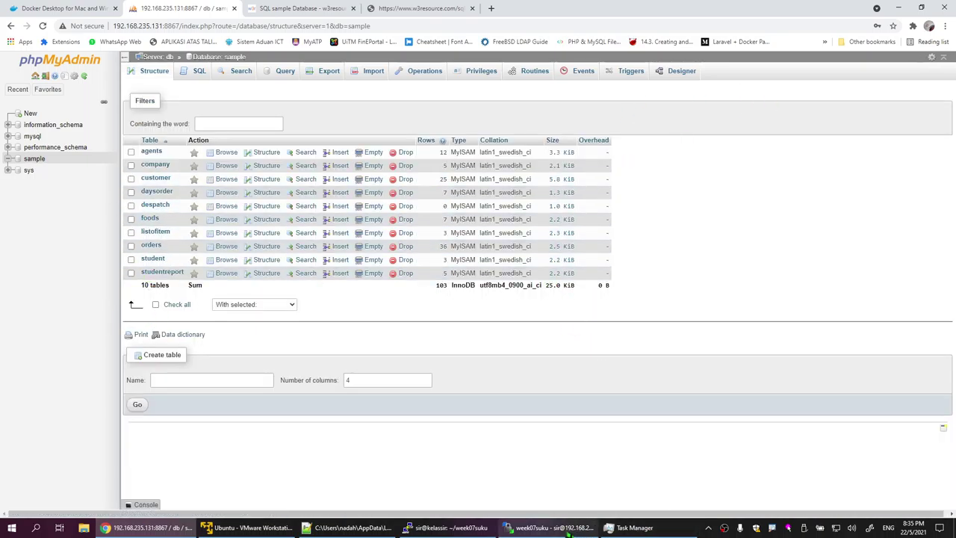
left_click(351, 528)
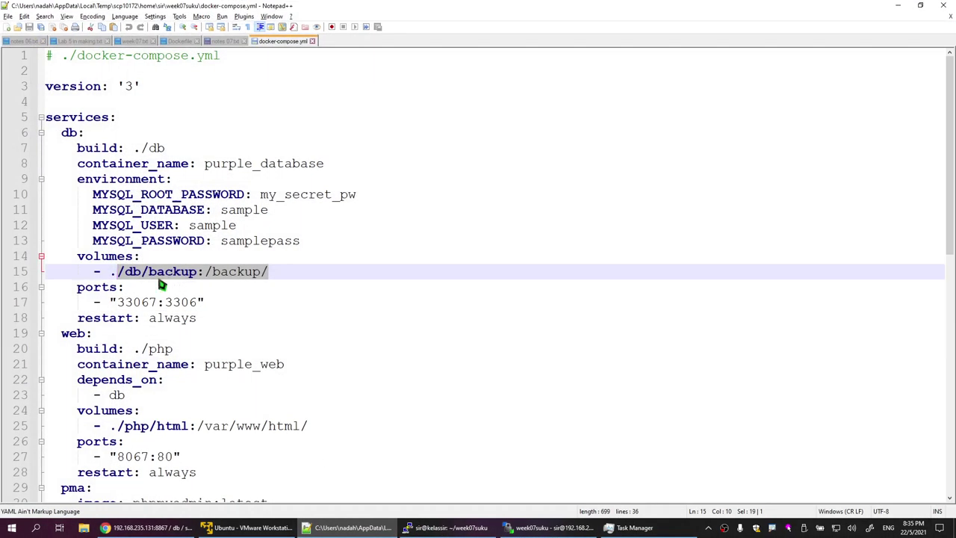
left_click(236, 284)
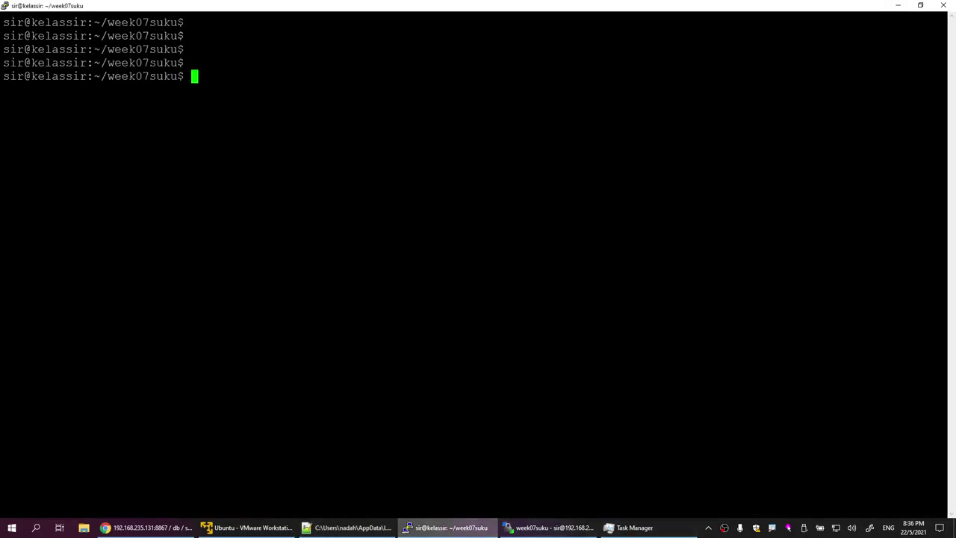
Step: List running containers with sudo docker ps to find purple_database
left_click(447, 528)
key("Return")
key("Return")
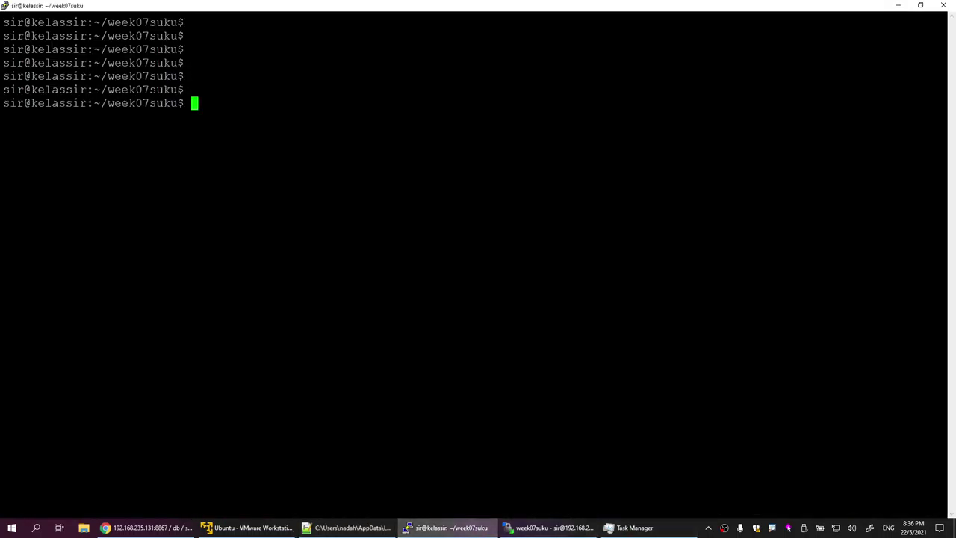
type("sudo docker ps")
key("Return")
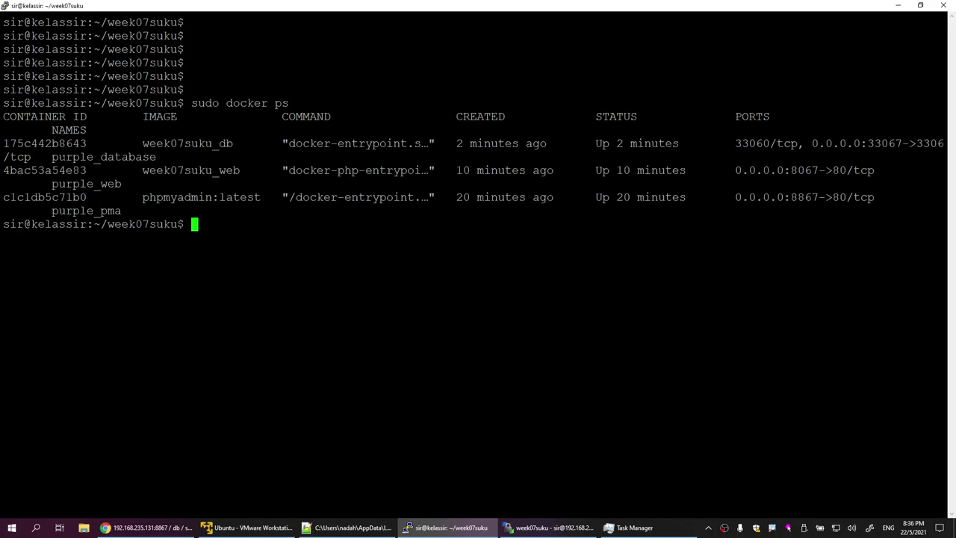
left_click_drag(52, 157, 154, 157)
left_click(154, 157)
Step: Open a bash shell with sudo docker exec -it purple_database bash and cd into /backup
key("Return")
key("Return")
key("Return")
type("sudo do")
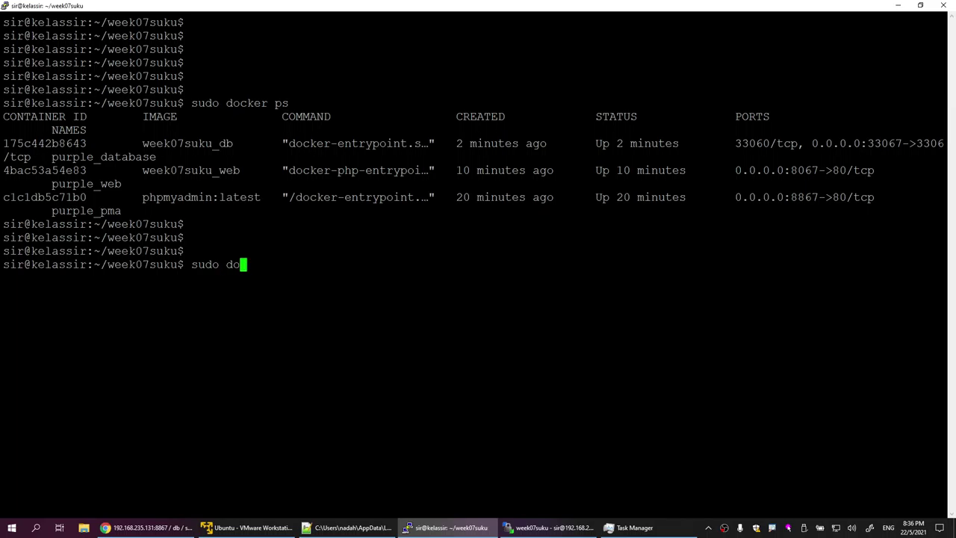
type("cker exec -")
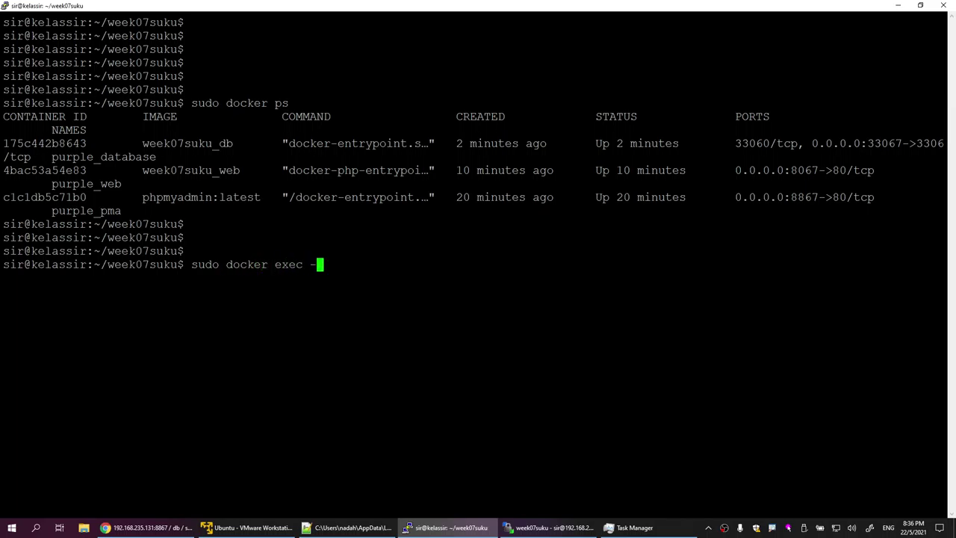
type("it purple_database")
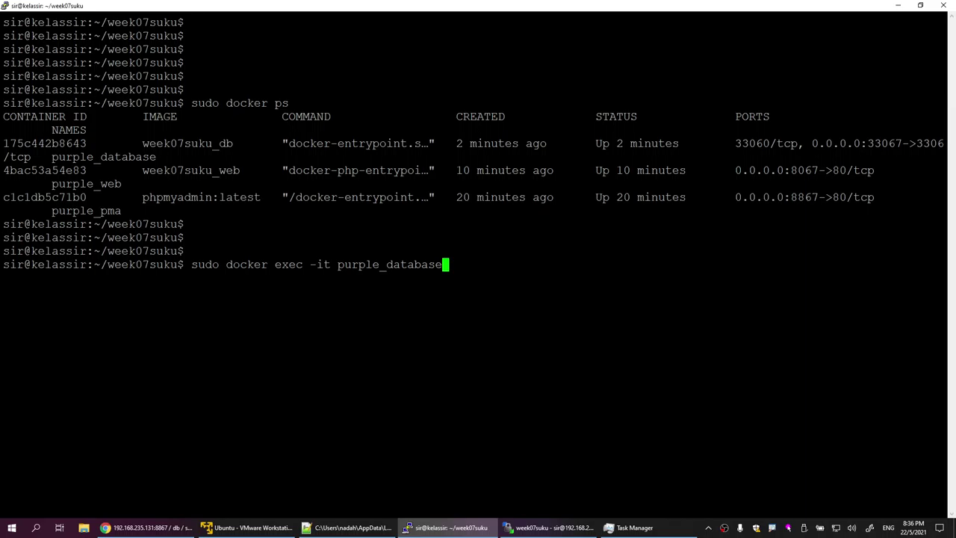
type(" bash")
key("Return")
key("Return")
key("Return")
key("Return")
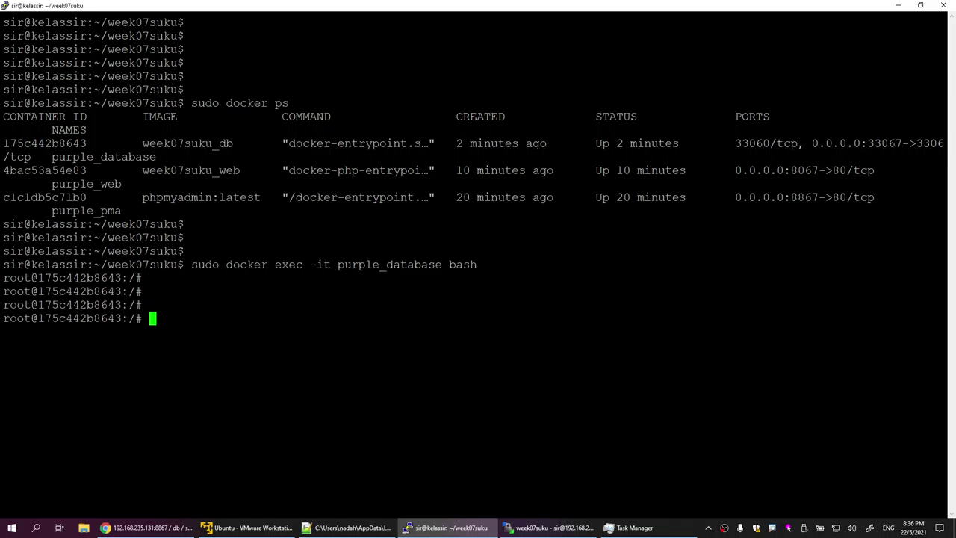
type("cd /ba")
key("Tab")
key("Return")
key("Return")
key("Return")
key("Return")
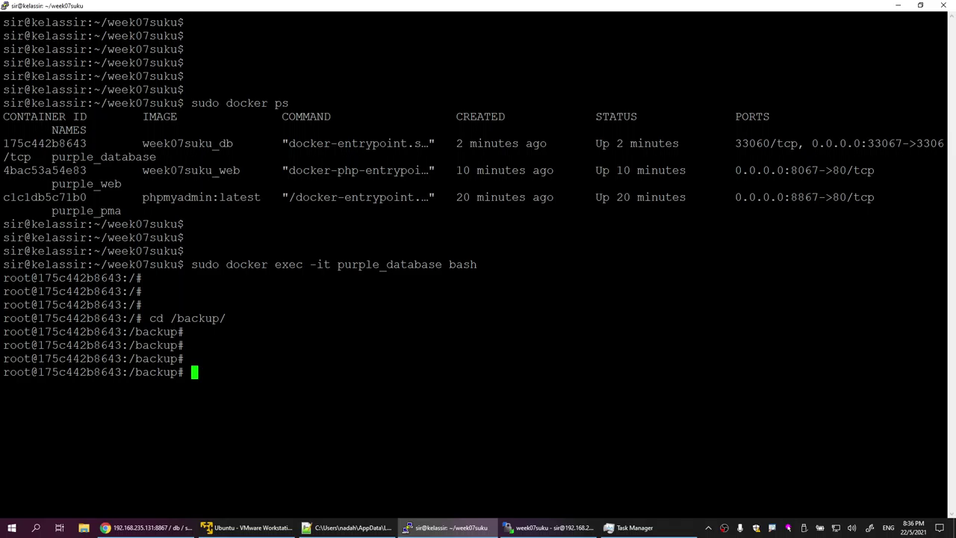
Step: Type the command mysqdump -u root -p sample > /backup/backup-sample01.sql
type("mysqdump")
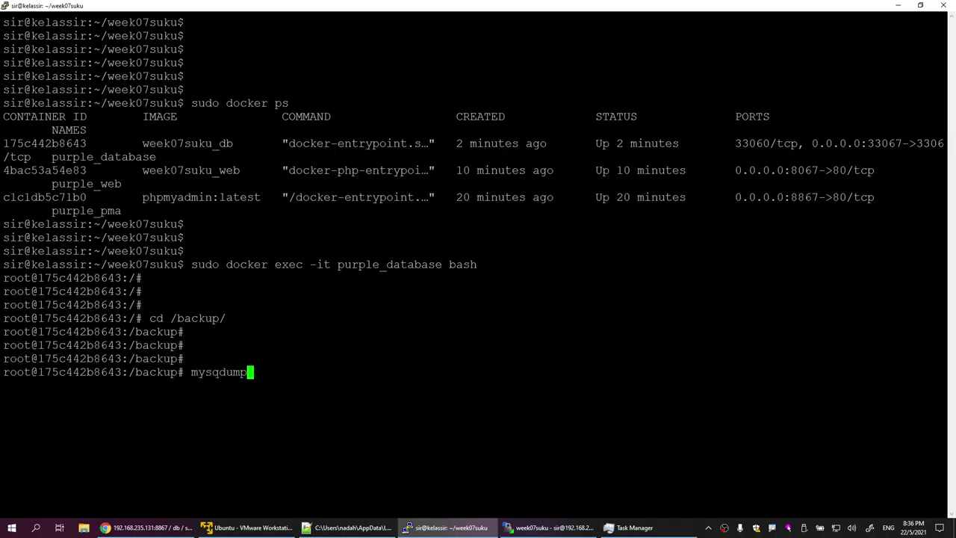
type(" -u root -p sample")
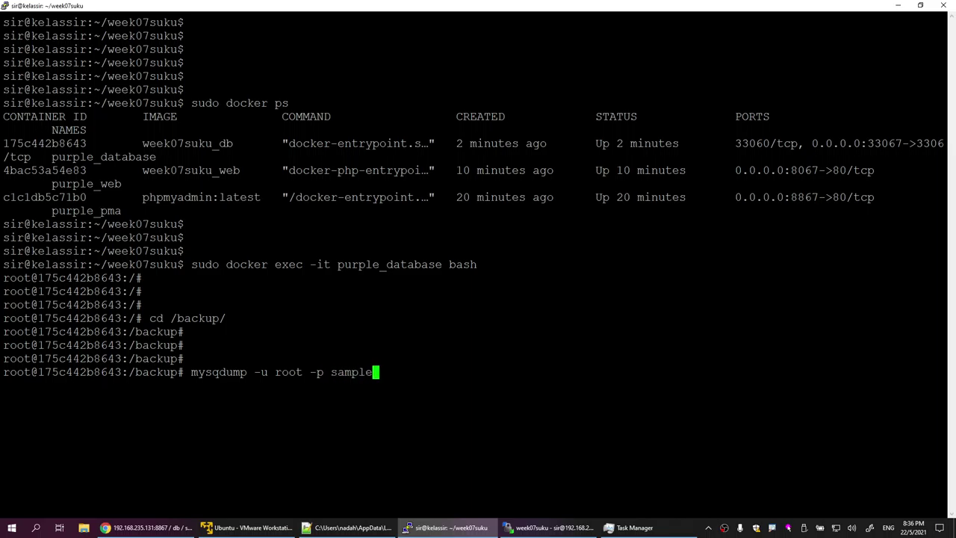
left_click(146, 527)
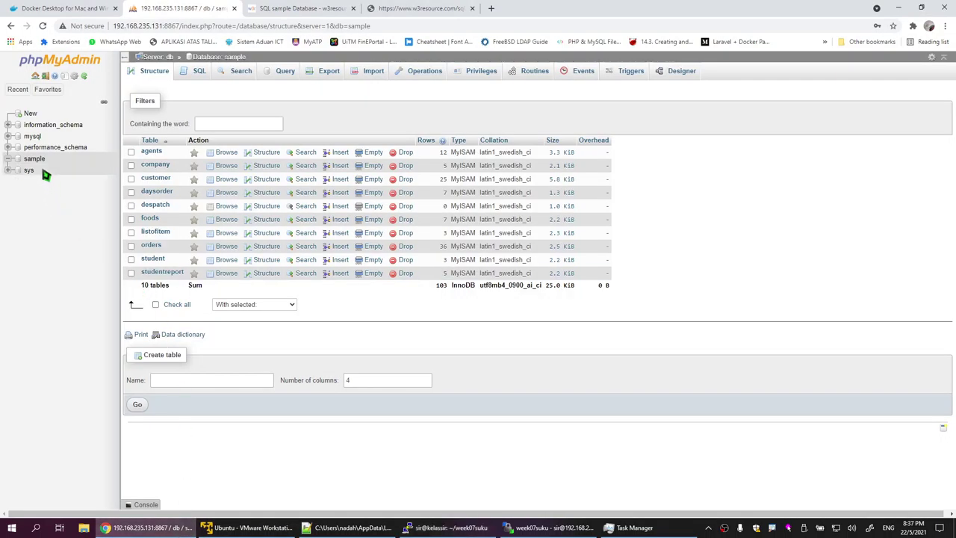
key("alt+Tab")
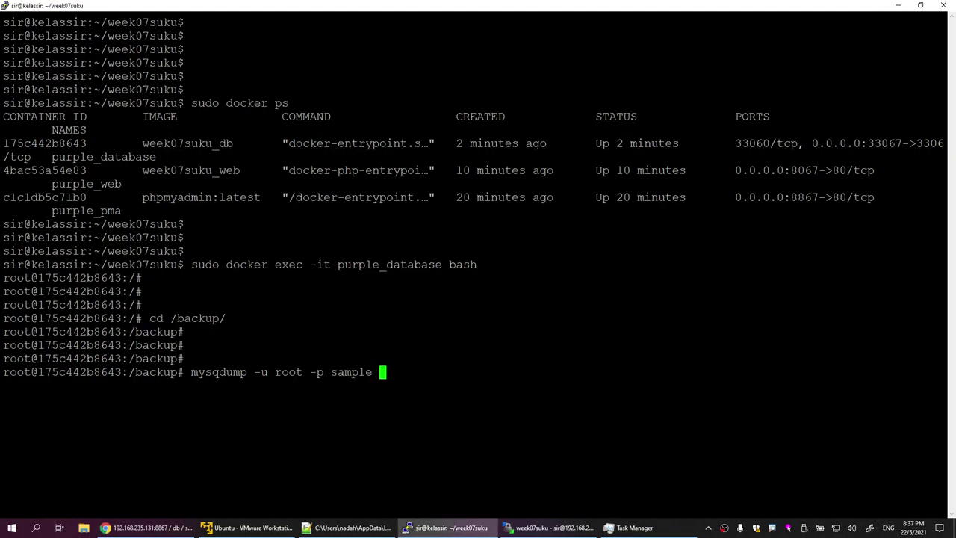
type(">")
left_click_drag(135, 372, 178, 372)
type("/backup")
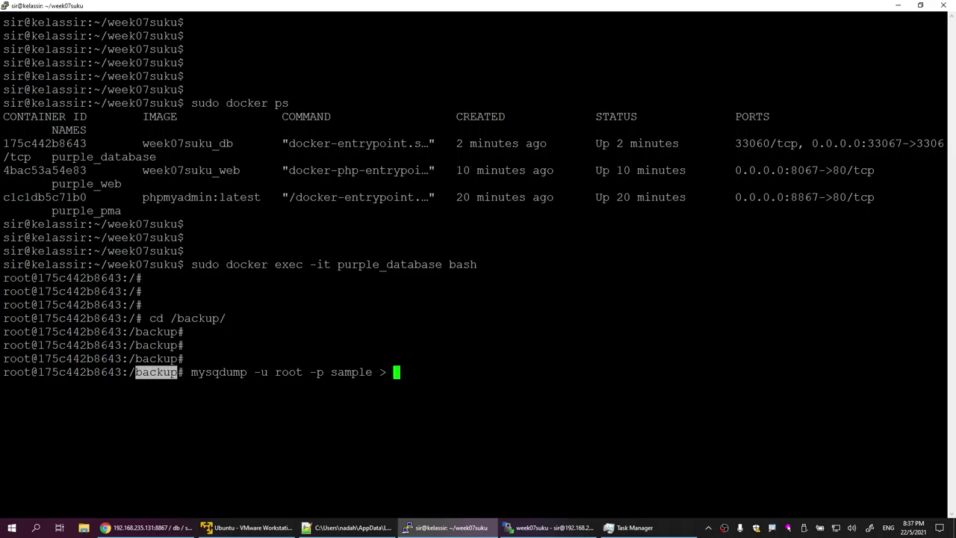
type("/")
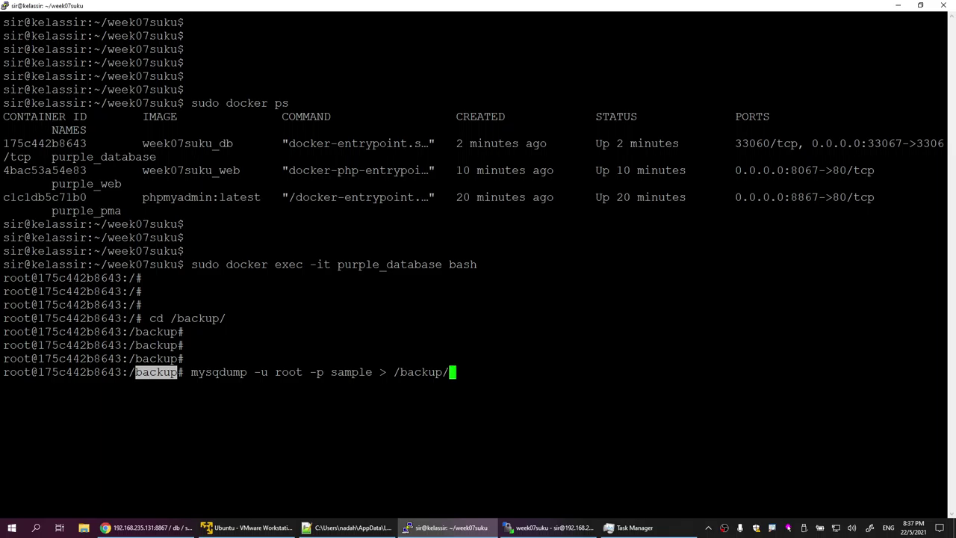
type("backup-sample01.sql")
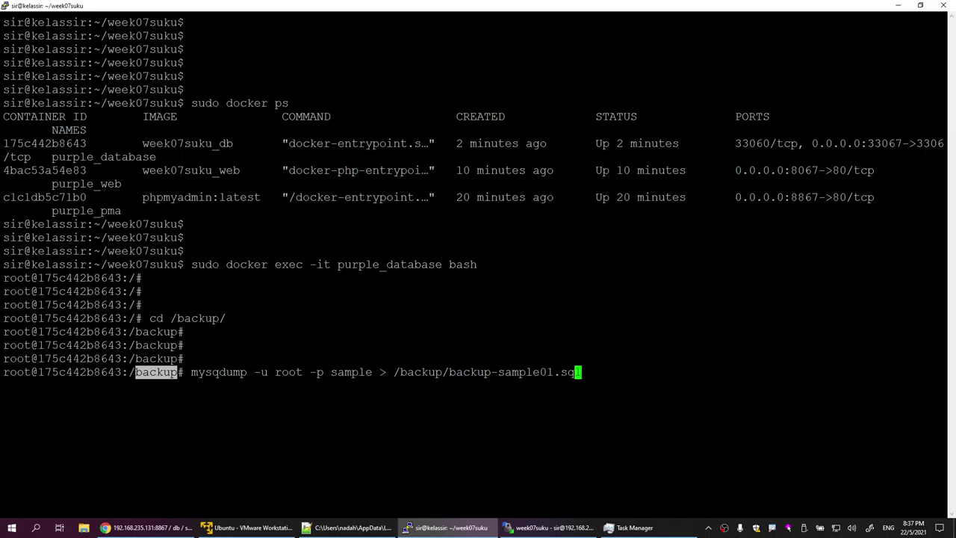
Step: Drop the /backup/ prefix and run it, which fails with 'mysqdump: command not found'
key("Left")
key("Left")
key("Left")
key("Left")
key("Left")
key("Left")
key("Left")
key("Left")
key("Left")
key("Left")
key("Left")
key("Left")
key("Left")
key("Left")
key("Left")
key("Left")
key("Left")
key("Left")
key("Left")
key("Left")
key("Right")
left_click_drag(129, 371, 178, 372)
key("ctrl+c")
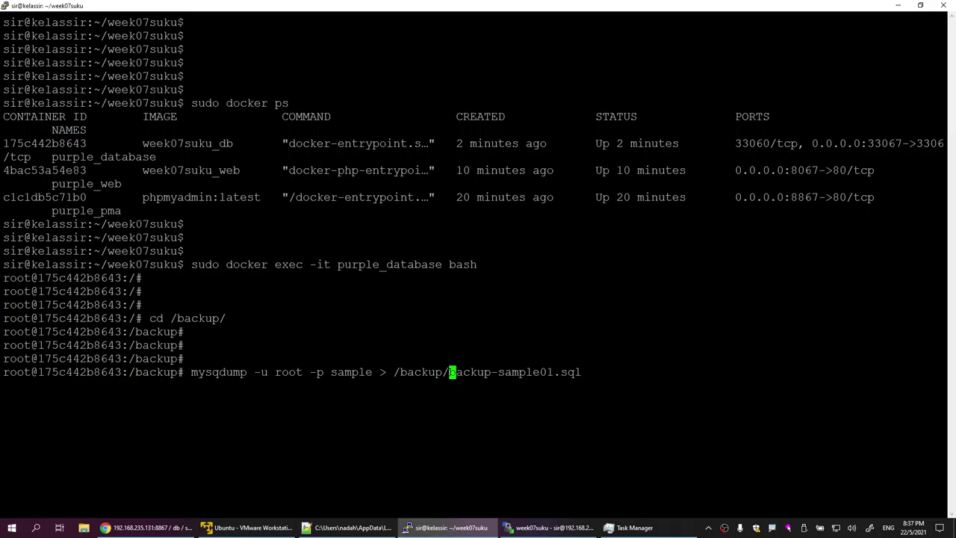
key("BackSpace")
key("BackSpace")
key("BackSpace")
key("BackSpace")
key("BackSpace")
key("BackSpace")
key("BackSpace")
key("BackSpace")
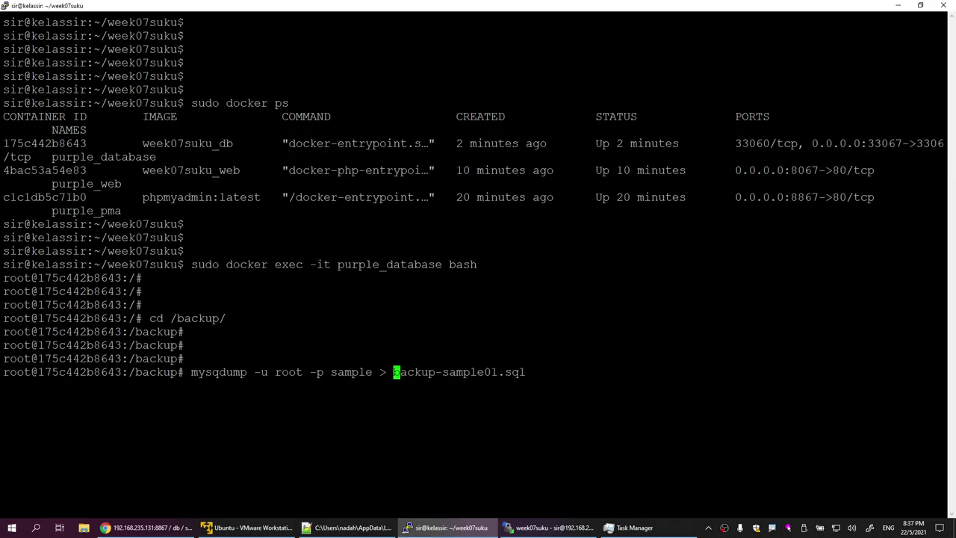
key("Right")
key("Right")
key("Right")
key("Right")
key("Right")
key("Right")
key("Right")
key("Right")
key("Right")
key("Right")
key("Right")
key("Right")
key("Right")
key("Right")
key("Right")
key("Right")
key("Right")
key("Right")
key("Right")
key("Return")
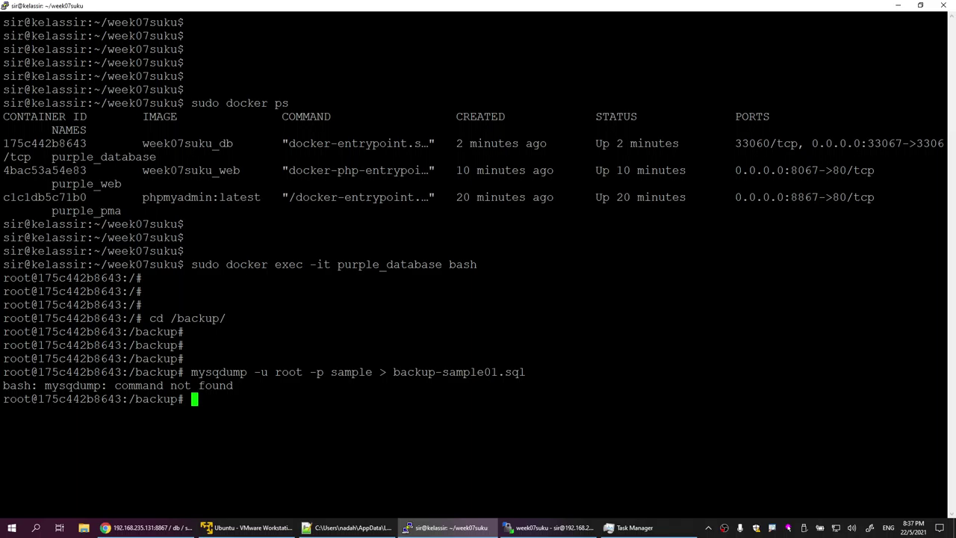
Step: Correct the command name to mysqldump and rerun the dump to backup-sample01.sql
key("Up")
key("Left")
key("Left")
key("Left")
key("Left")
key("Left")
key("Left")
key("Left")
key("Left")
key("Left")
key("Left")
key("Left")
key("Left")
key("Left")
key("Left")
key("Left")
key("Left")
key("Left")
key("Left")
key("Left")
key("Left")
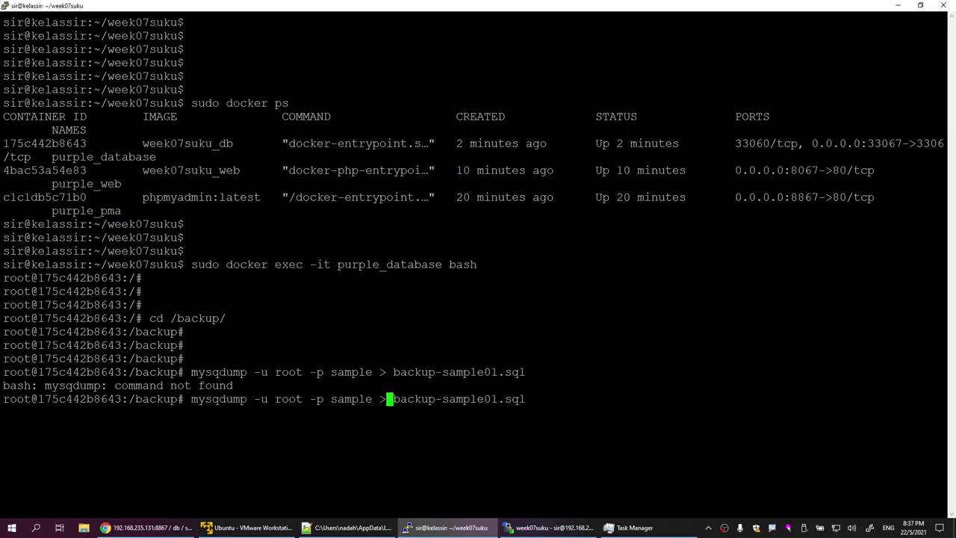
key("Left")
key("Left")
key("Left")
key("Left")
key("Left")
key("Left")
key("Left")
key("Left")
key("Left")
type("l")
key("Right")
key("Right")
key("Right")
key("Right")
key("Right")
key("Right")
key("Right")
key("Right")
key("Right")
key("Right")
key("Right")
key("Right")
key("Right")
key("Right")
key("Right")
key("Right")
key("Right")
key("Right")
key("Right")
key("Right")
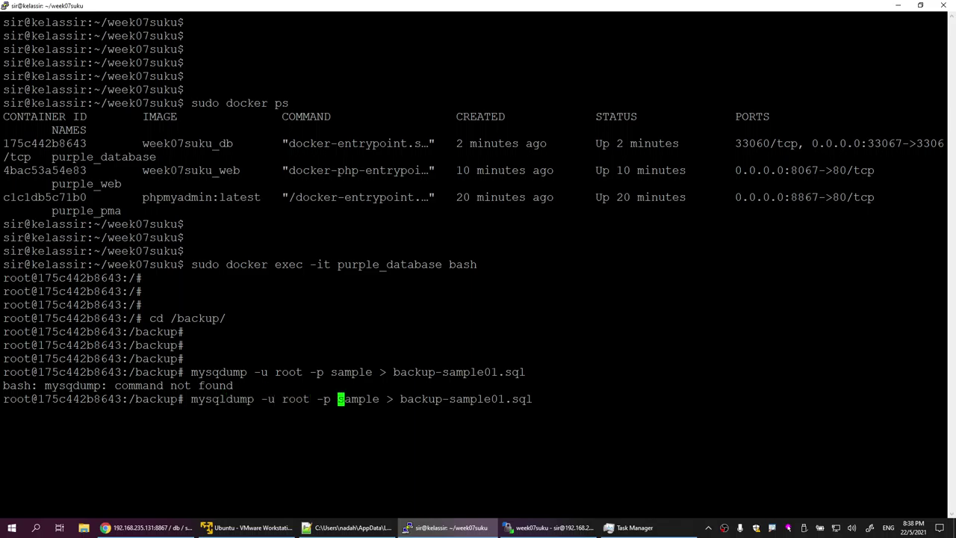
key("Return")
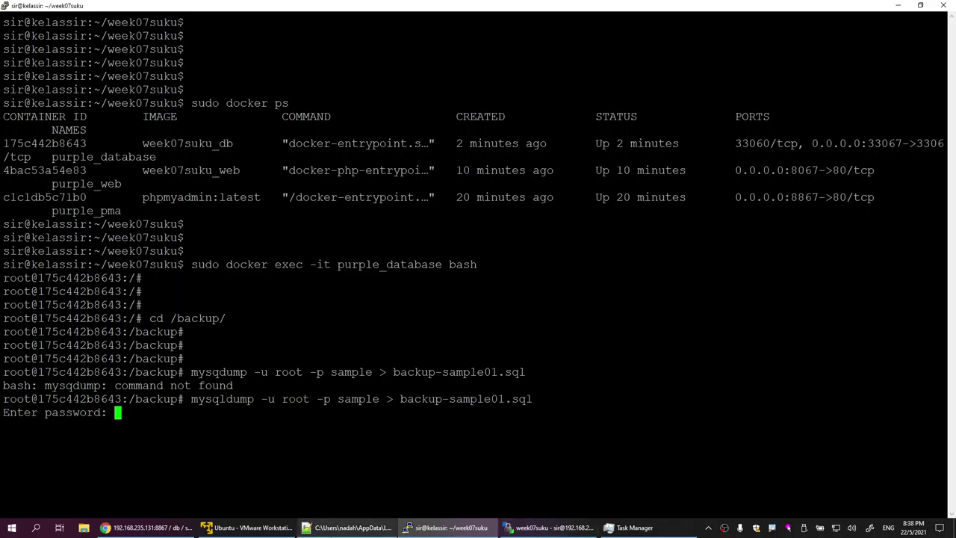
Step: Enter the root password copied from docker-compose.yml at the dump's password prompt
left_click(348, 527)
left_click_drag(260, 195, 357, 195)
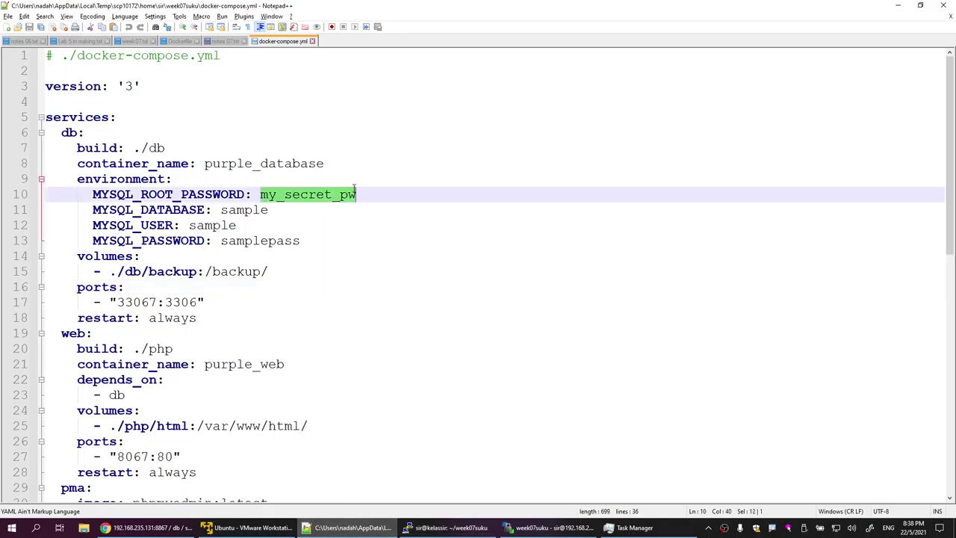
right_click(349, 197)
left_click(371, 213)
key("alt+Tab")
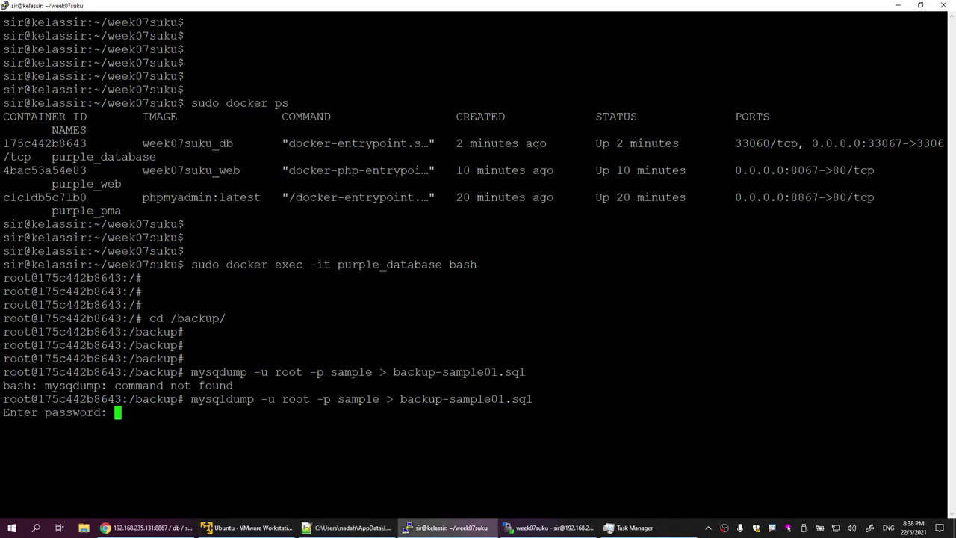
key("shift+Insert")
key("Return")
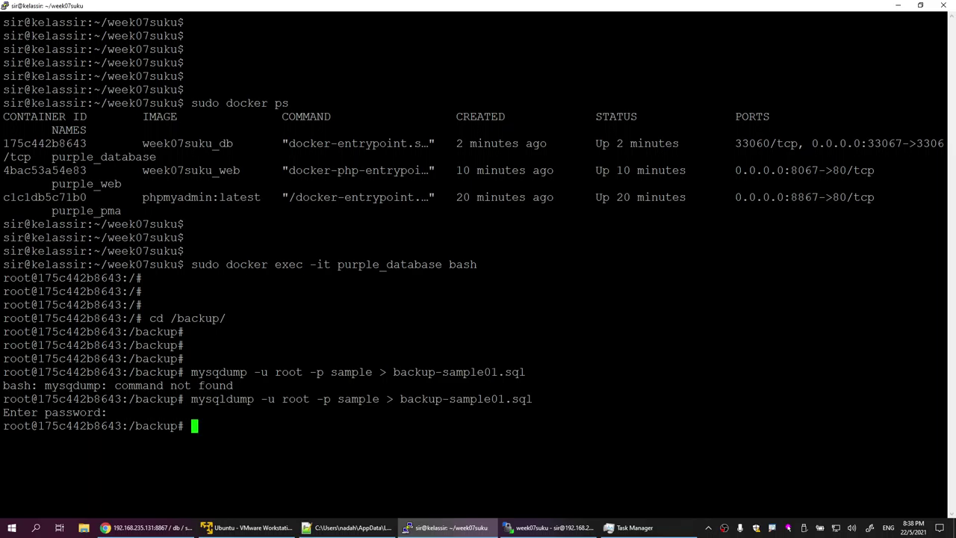
Step: List /backup with ls to confirm backup-sample01.sql exists
type("ls")
key("Return")
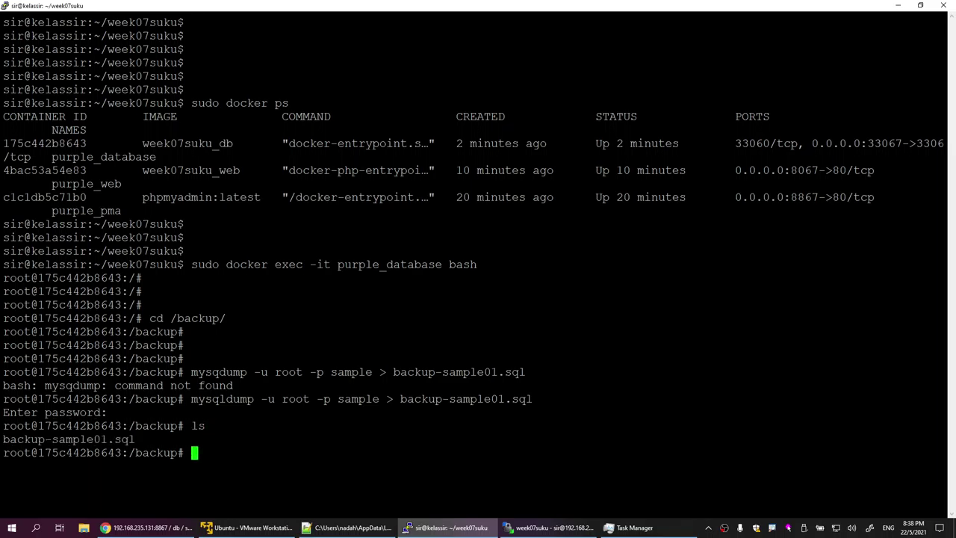
left_click_drag(4, 441, 140, 442)
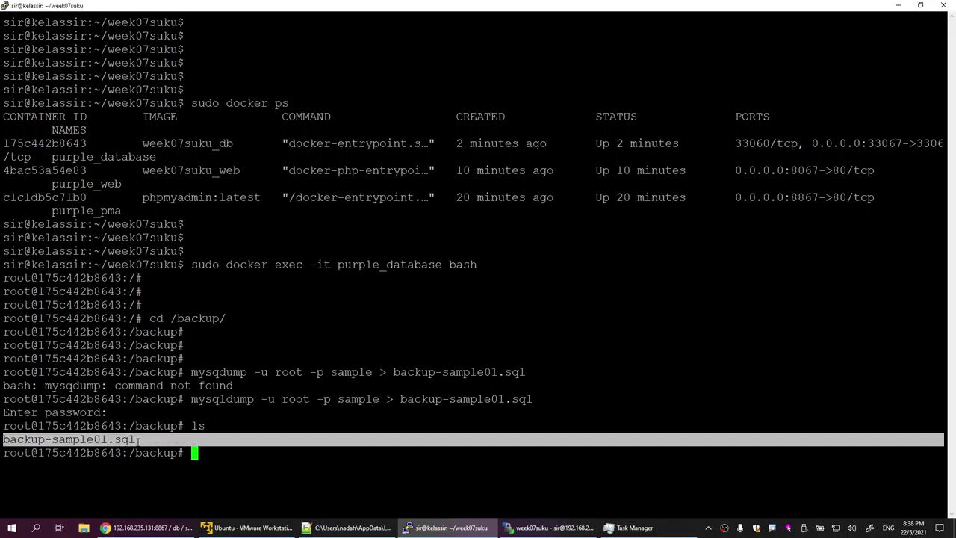
left_click(140, 443)
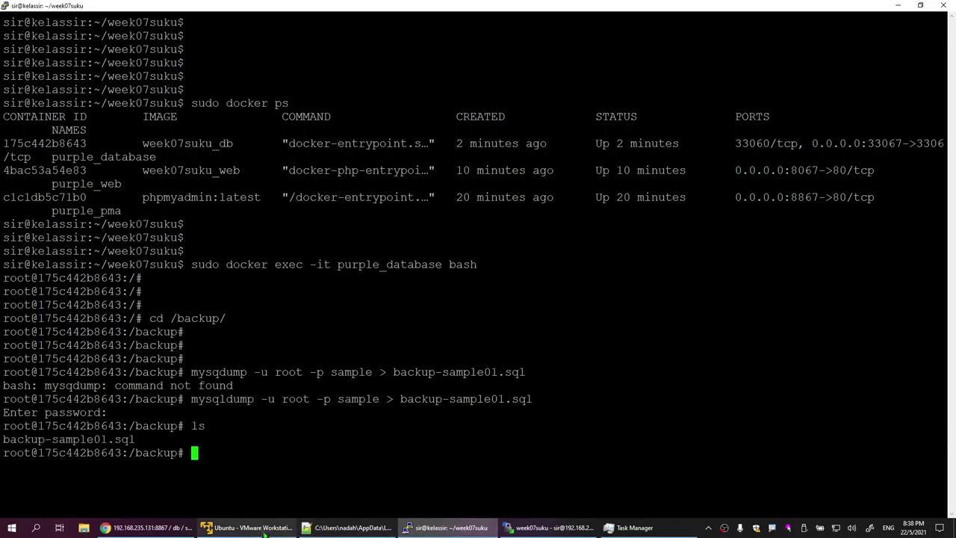
Step: Browse WinSCP to db/backup and select the 18 KB backup-sample01.sql file
mouse_move(265, 527)
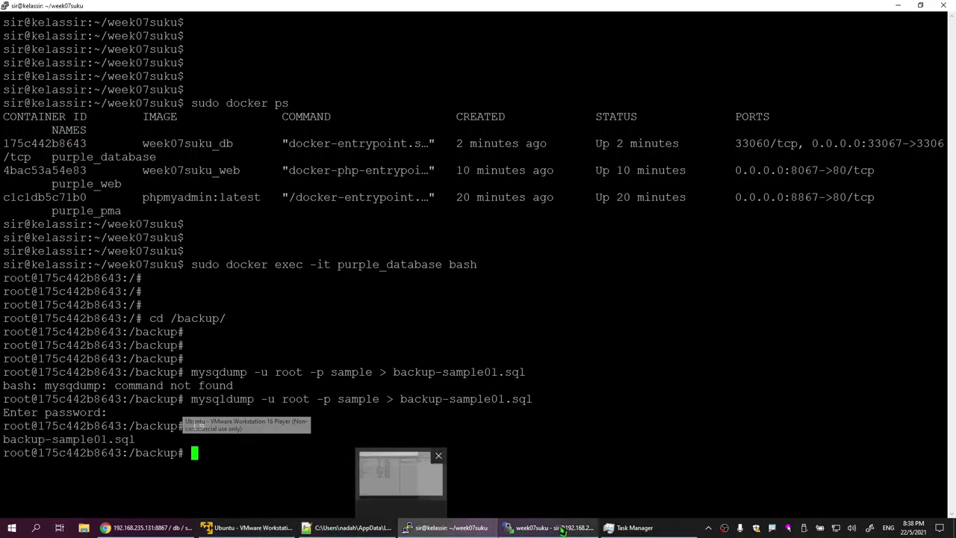
left_click(549, 527)
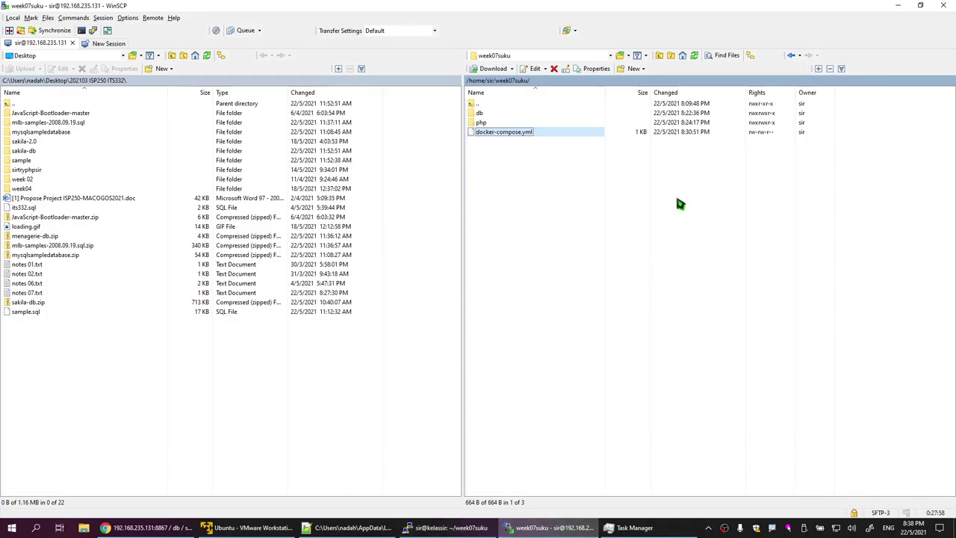
double_click(484, 115)
double_click(483, 115)
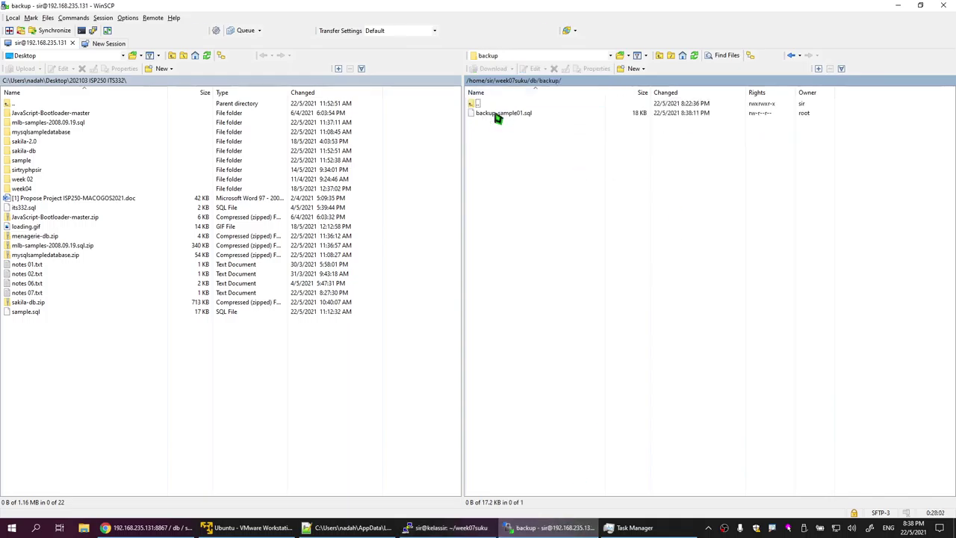
left_click(518, 116)
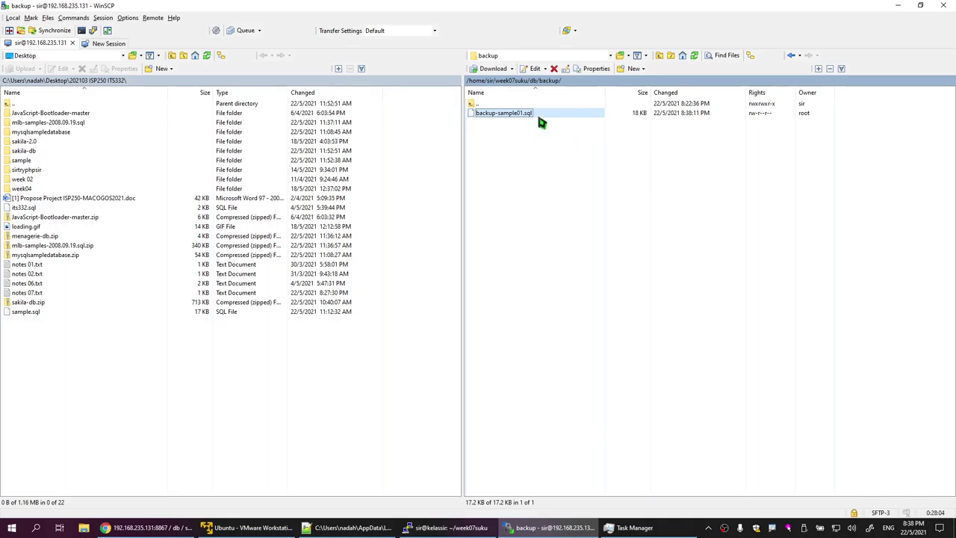
left_click(446, 527)
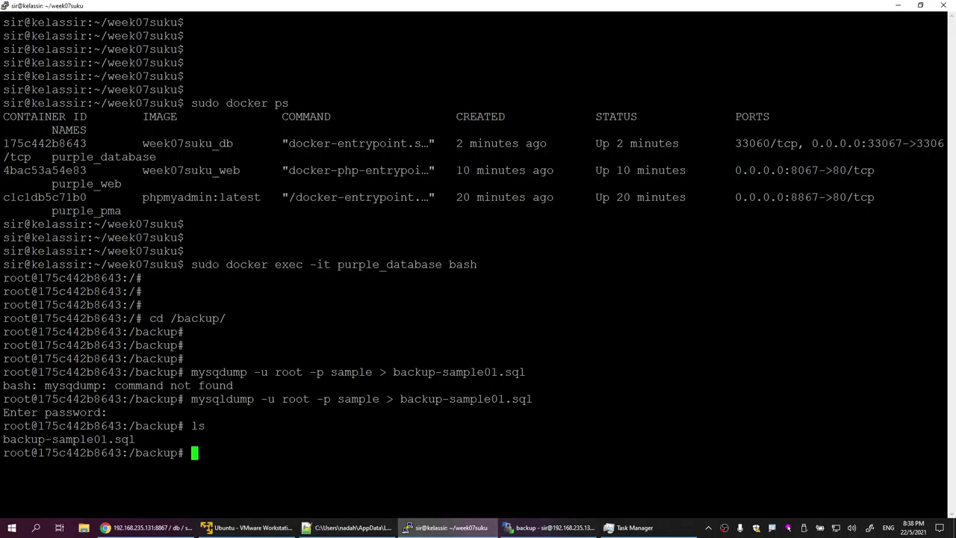
Step: In Chrome, return to the 'mysql database sample' search results and browse the MySQL Sample Database page
left_click(147, 529)
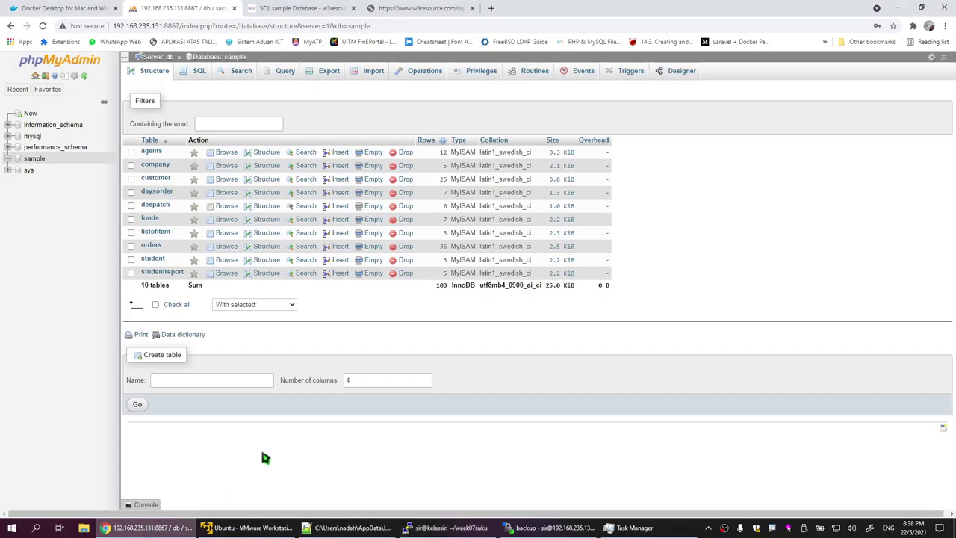
left_click(298, 9)
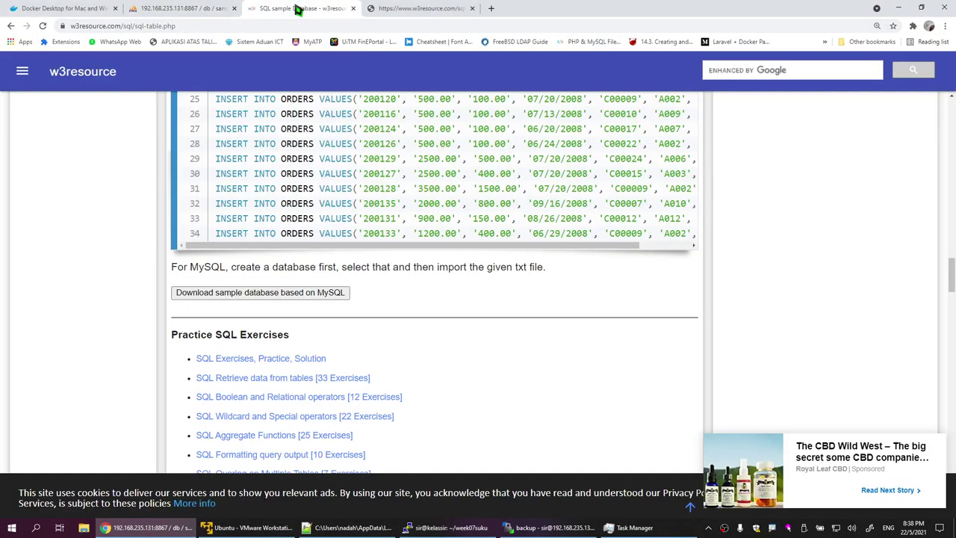
left_click(11, 25)
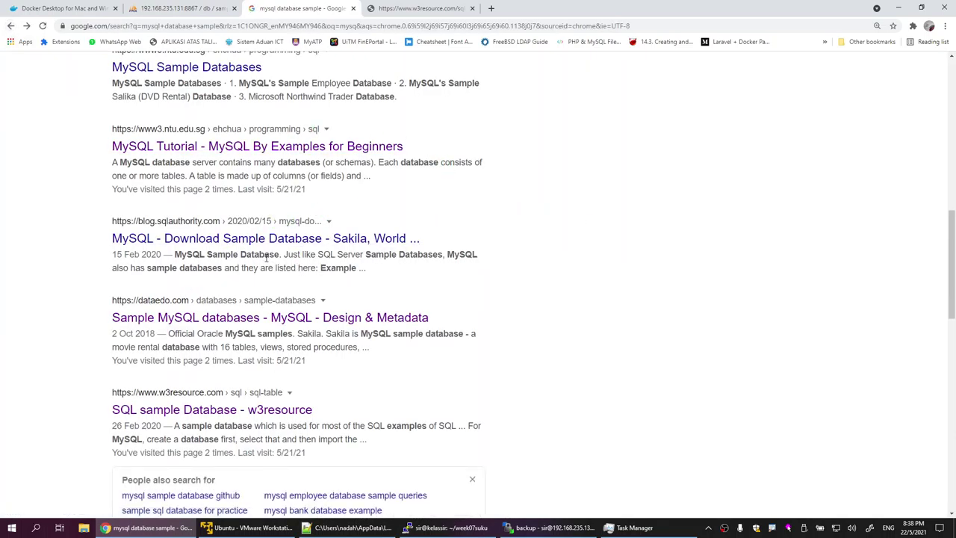
scroll(268, 260, "up", 1)
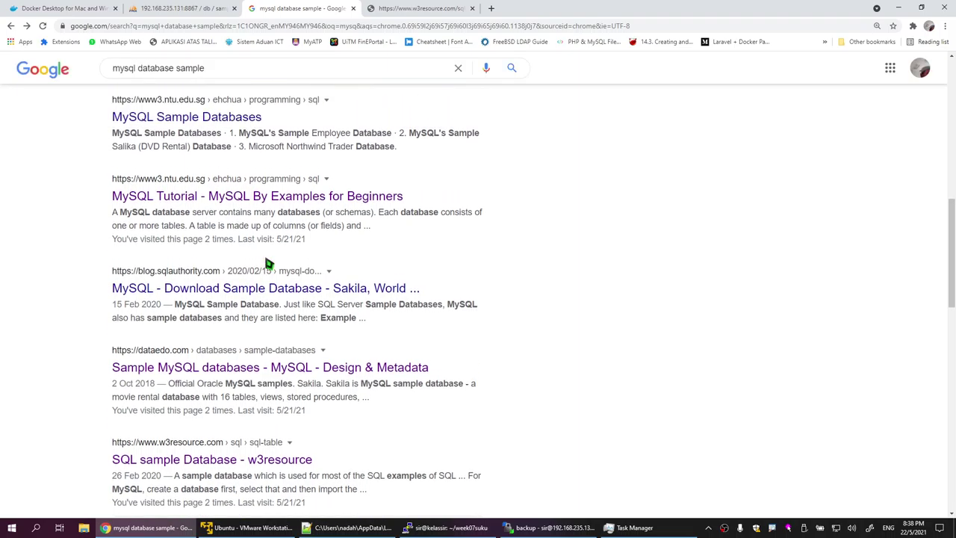
scroll(267, 261, "down", 1)
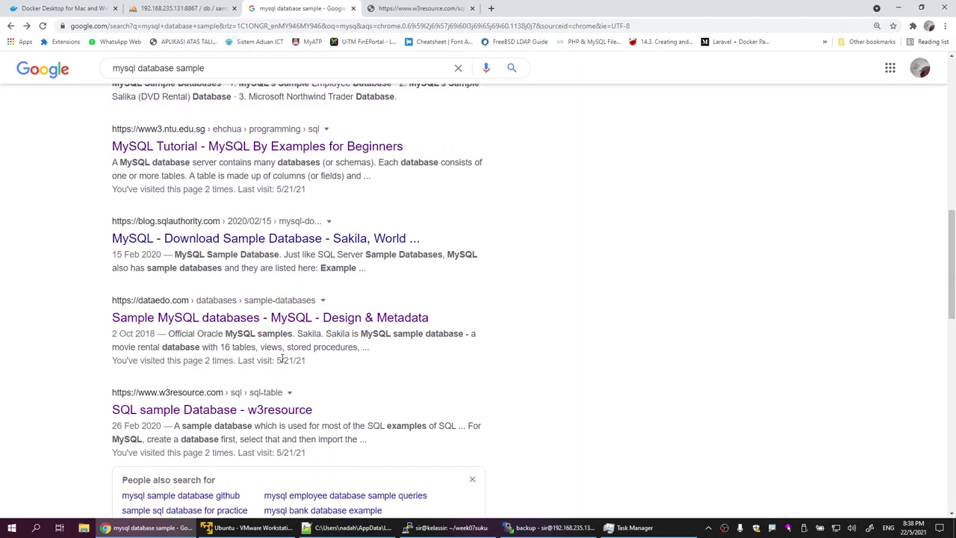
scroll(363, 415, "down", 6)
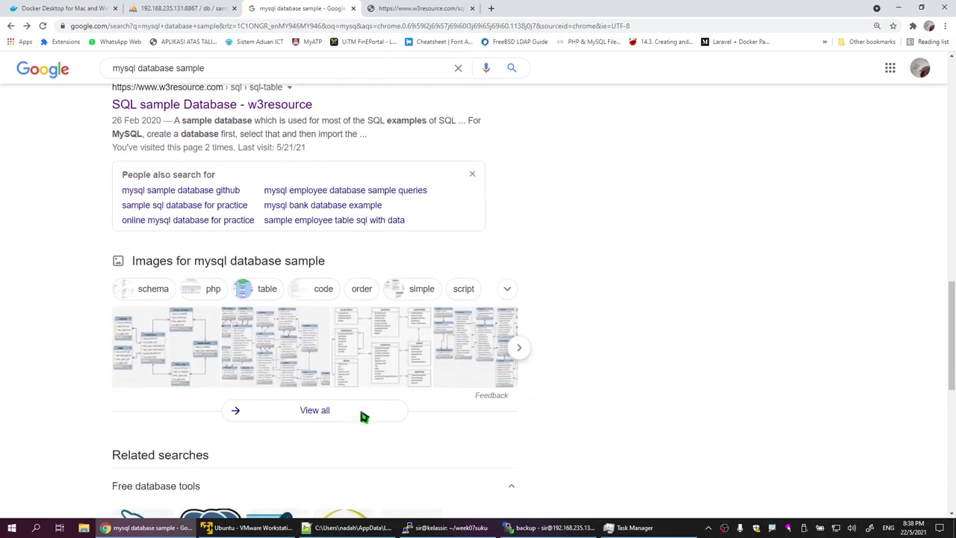
scroll(363, 415, "down", 6)
scroll(363, 415, "up", 13)
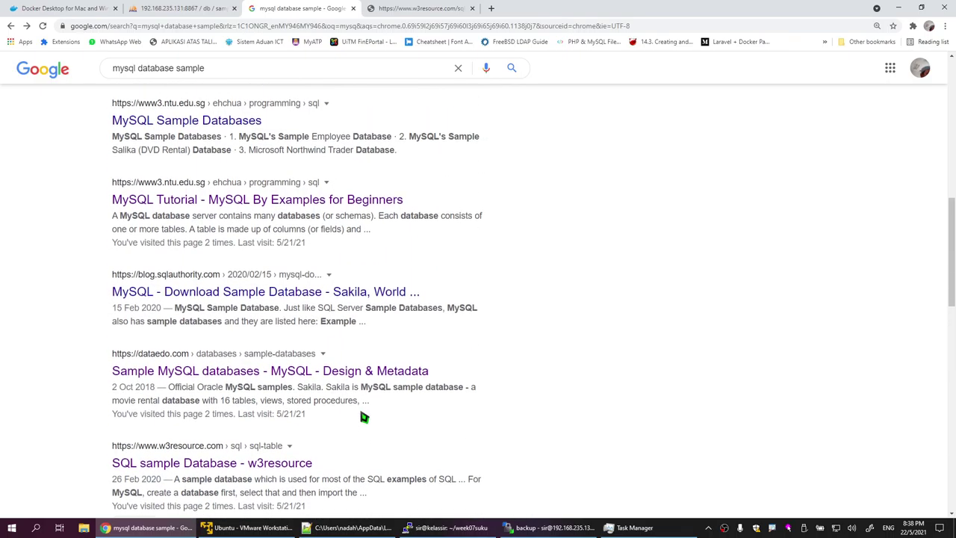
scroll(364, 416, "up", 4)
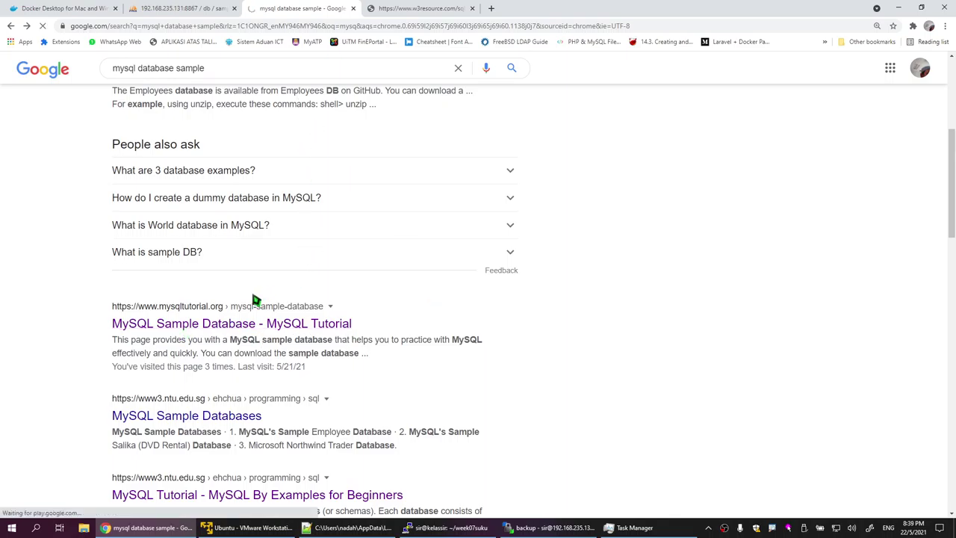
scroll(254, 301, "up", 4)
scroll(416, 341, "down", 5)
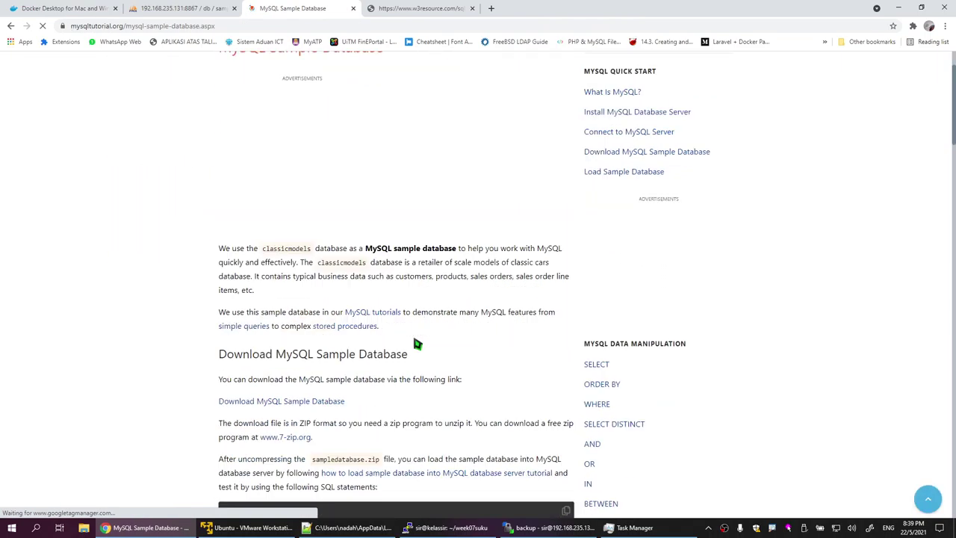
scroll(430, 314, "down", 2)
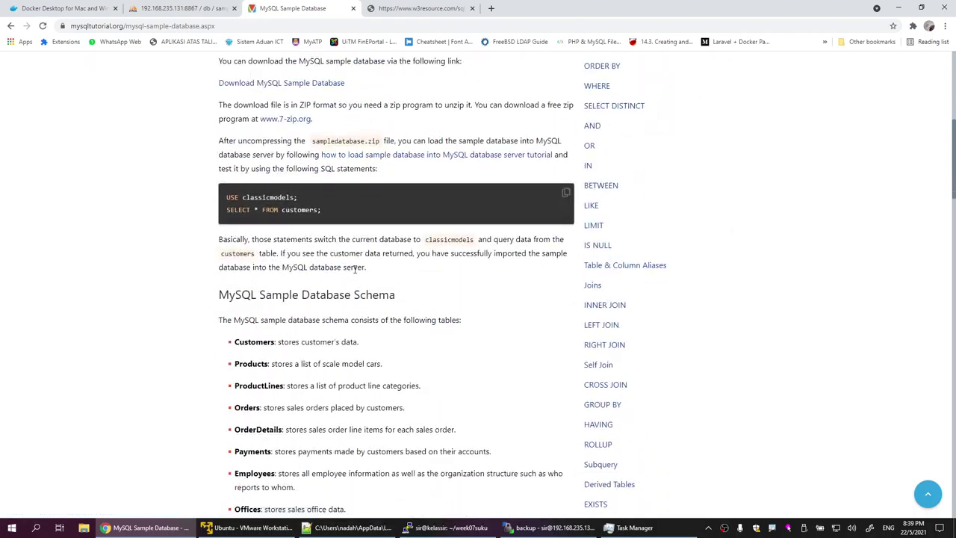
scroll(277, 211, "up", 2)
scroll(328, 238, "up", 2)
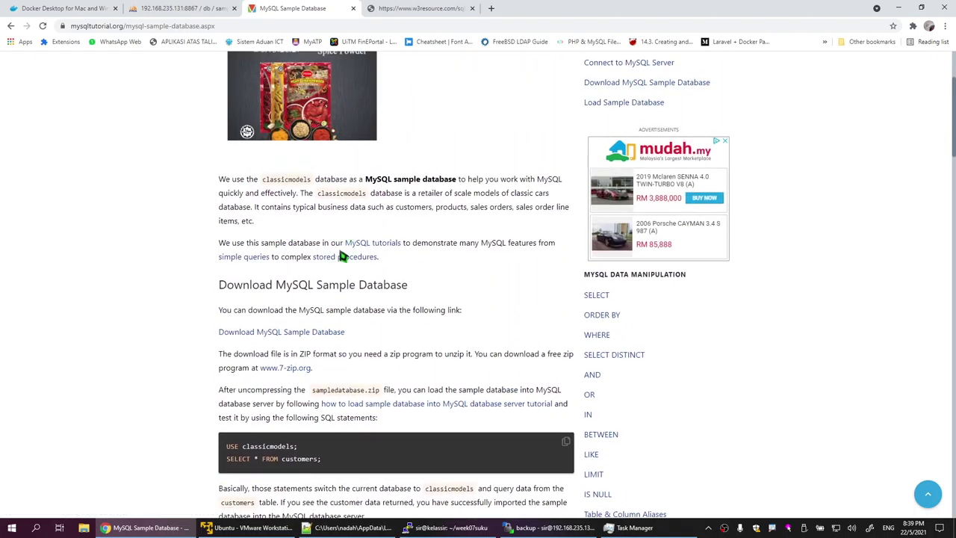
scroll(361, 304, "down", 10)
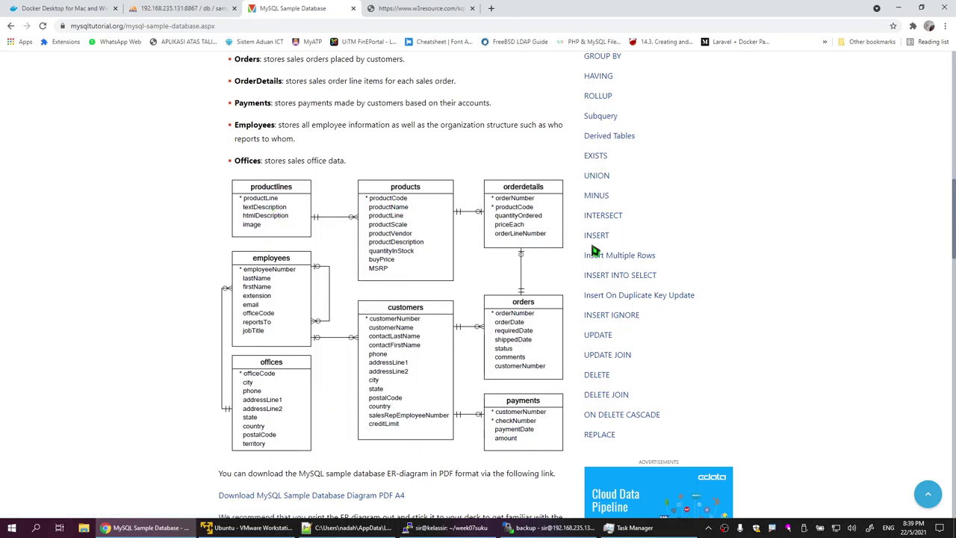
scroll(481, 291, "down", 3)
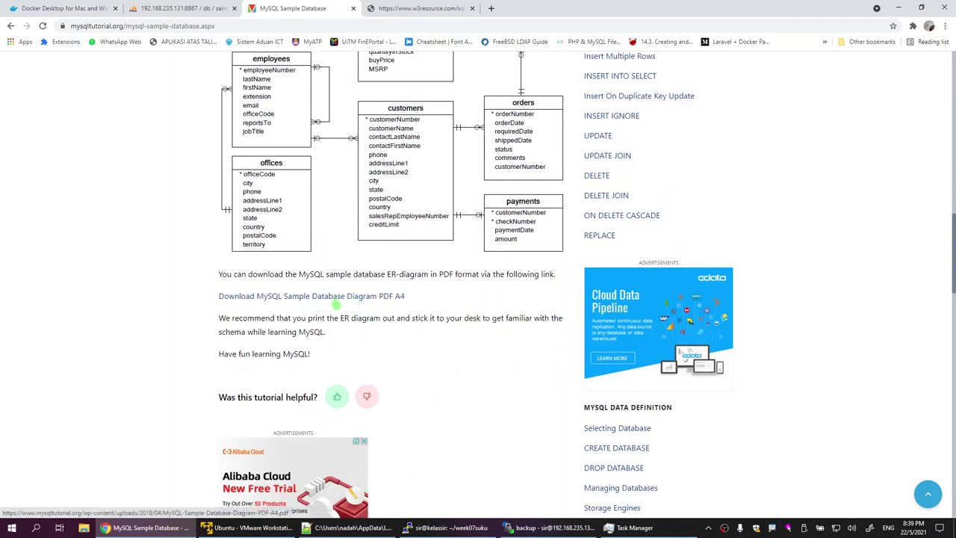
scroll(367, 335, "down", 5)
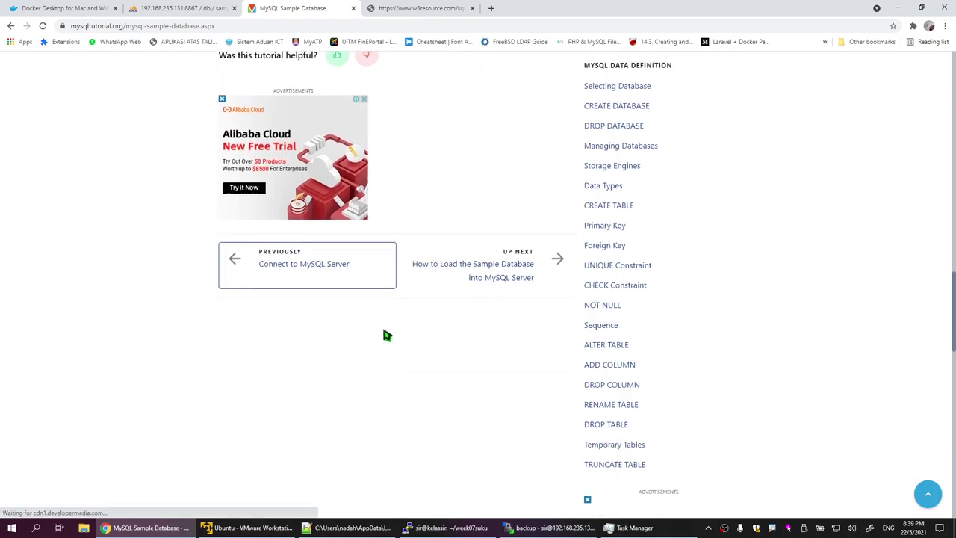
scroll(391, 327, "up", 3)
scroll(384, 274, "up", 10)
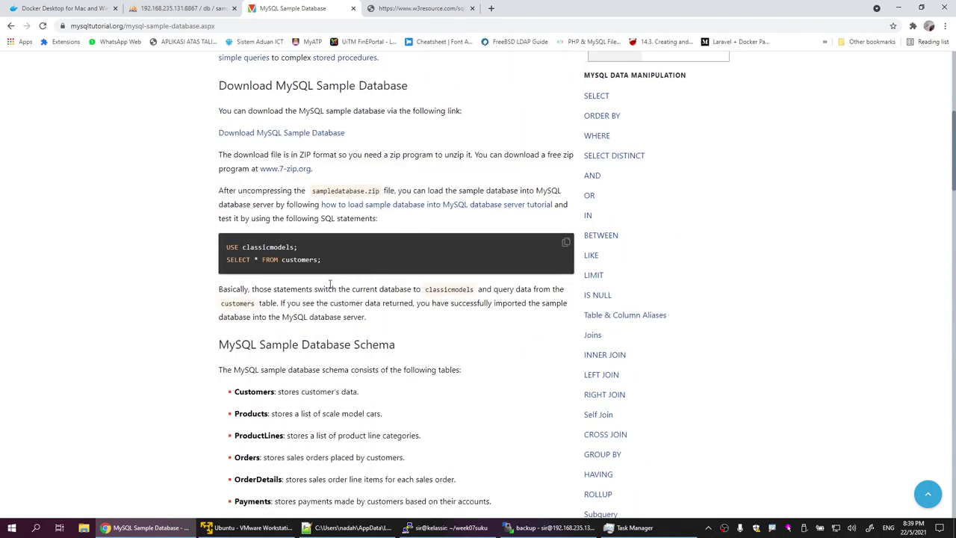
Step: Download mysqlsampledatabase.zip to the Desktop and show it in File Explorer
left_click(334, 135)
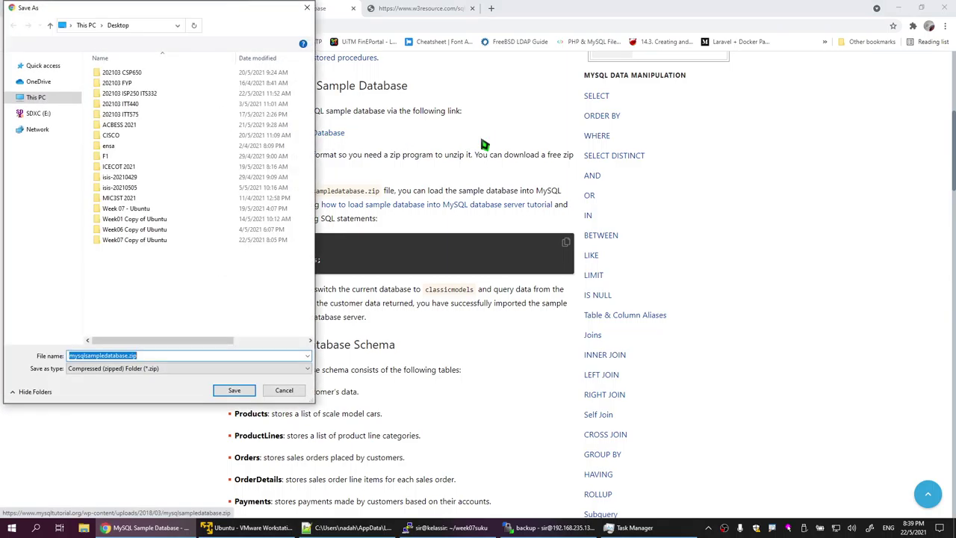
left_click(241, 391)
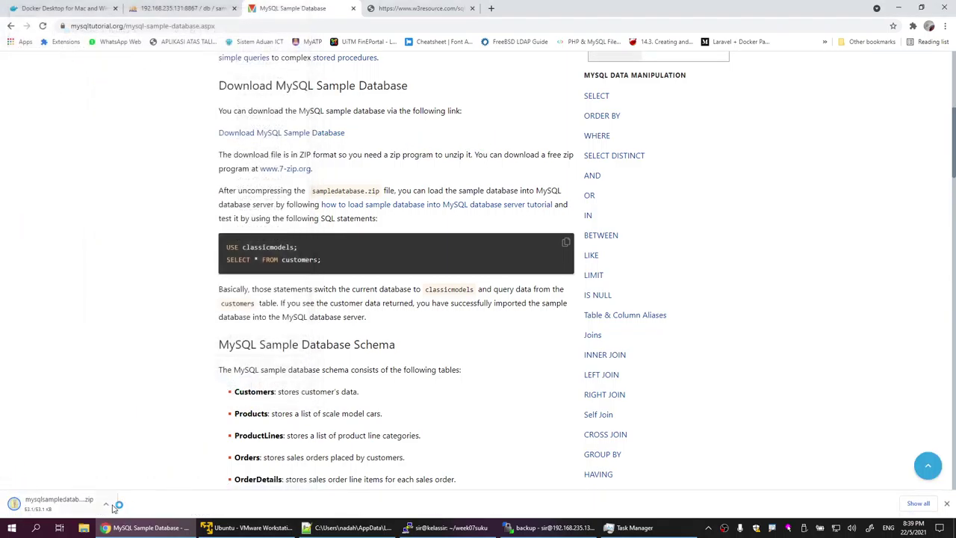
left_click(106, 504)
left_click(148, 472)
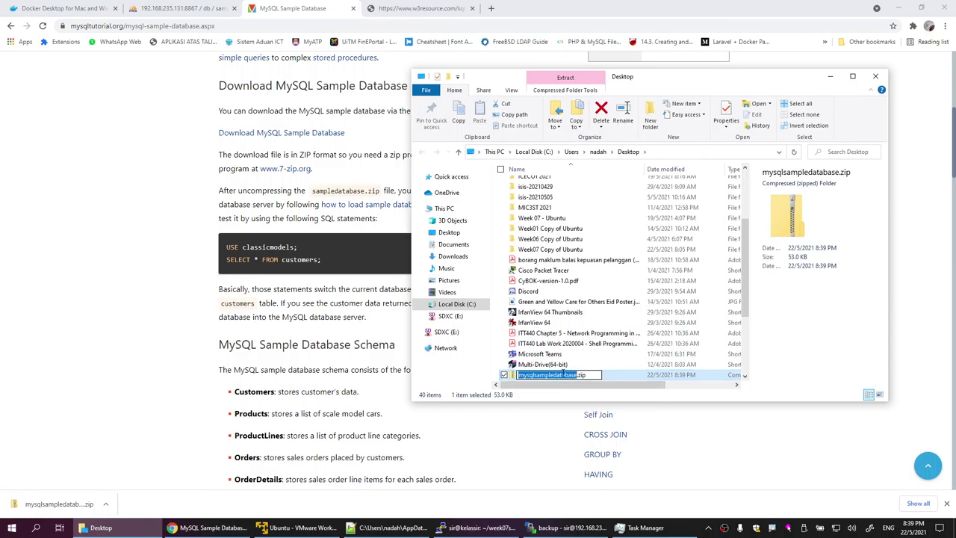
Step: Extract mysqlsampledatabase.sql from the zip straight onto the Desktop and select the extracted file
double_click(604, 374)
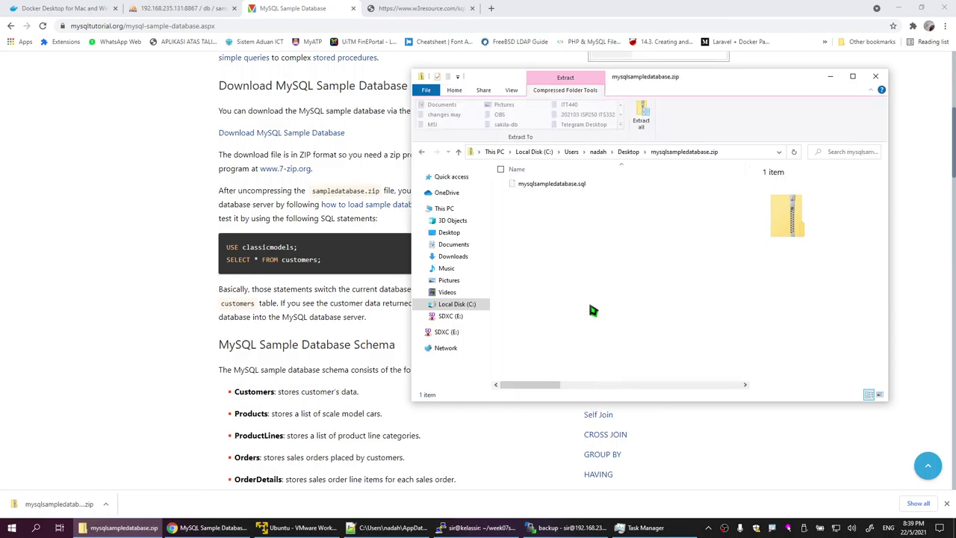
left_click(596, 186)
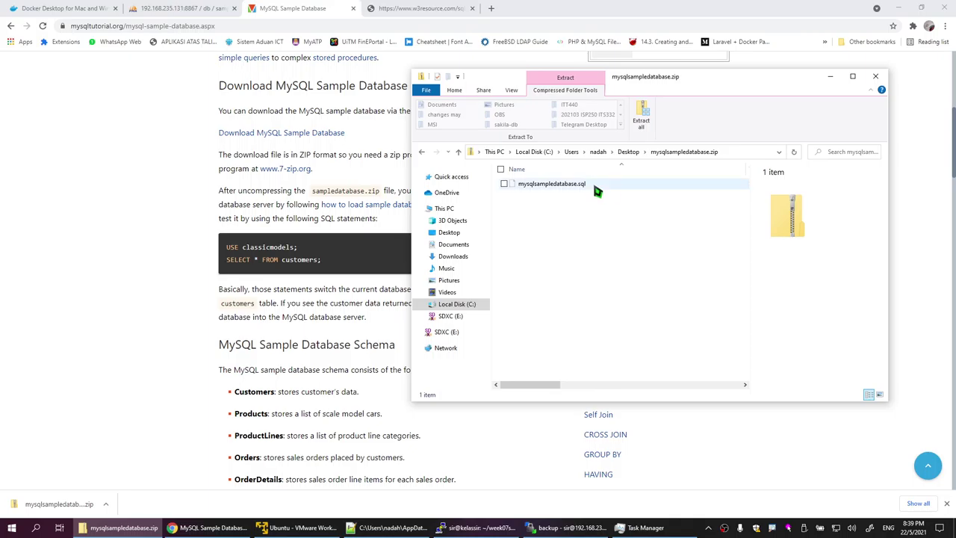
left_click(642, 118)
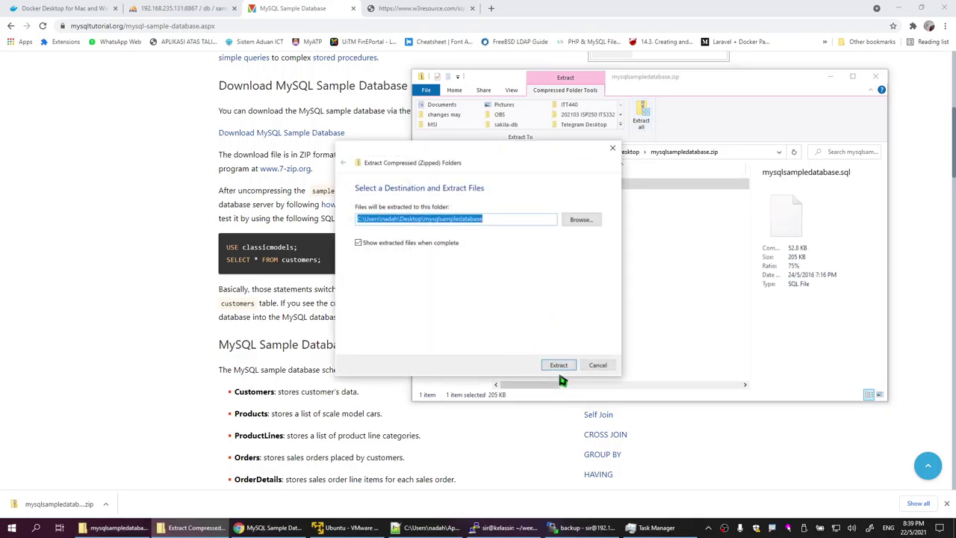
left_click(536, 221)
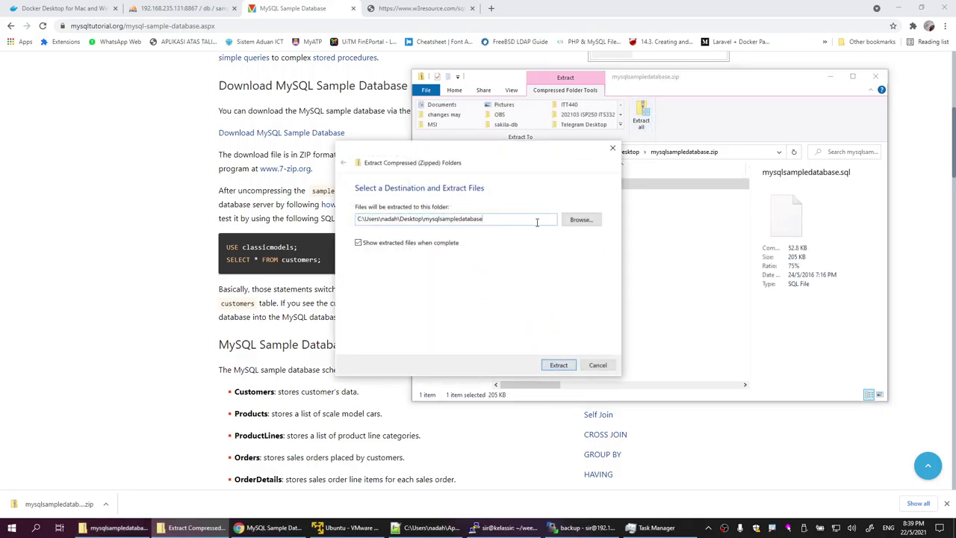
key("BackSpace")
key("BackSpace")
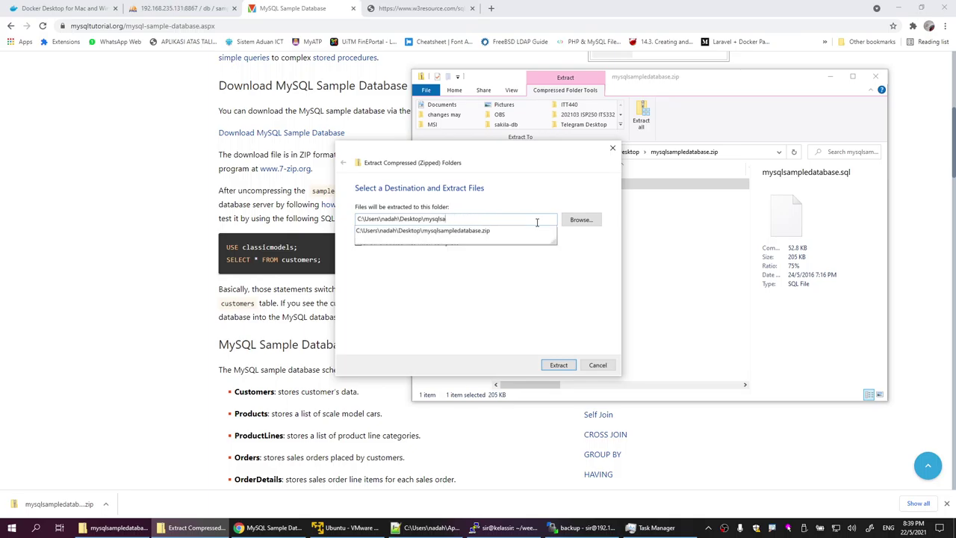
key("BackSpace")
key("BackSpace")
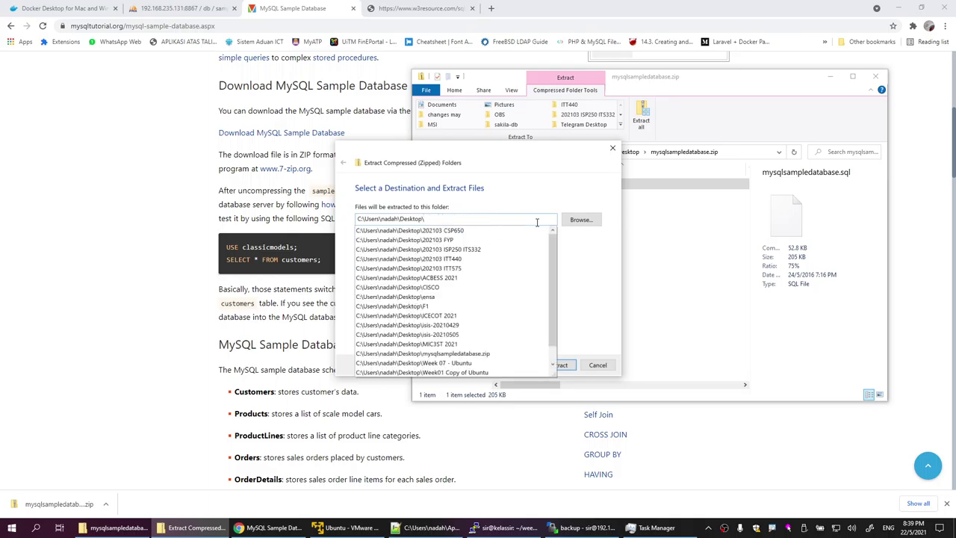
left_click(595, 256)
left_click(557, 365)
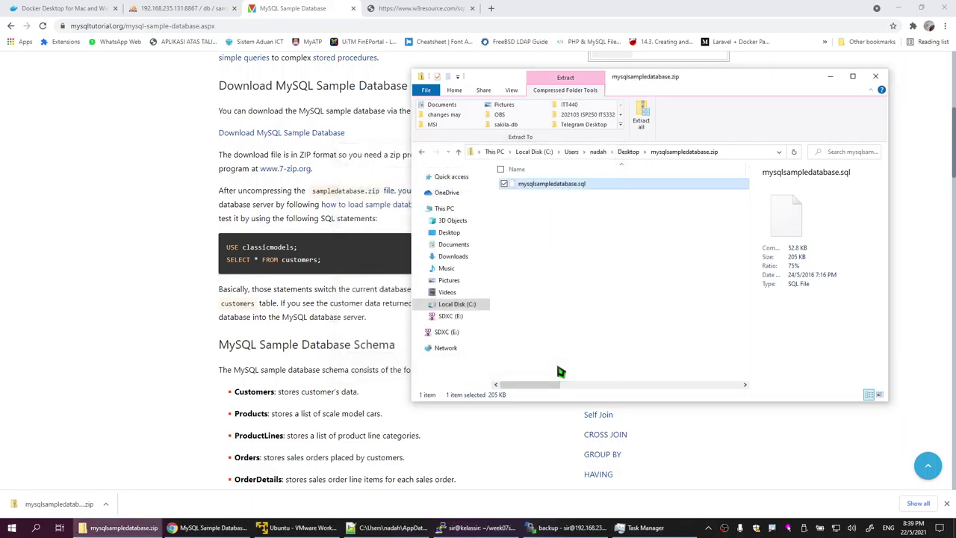
scroll(649, 336, "down", 3)
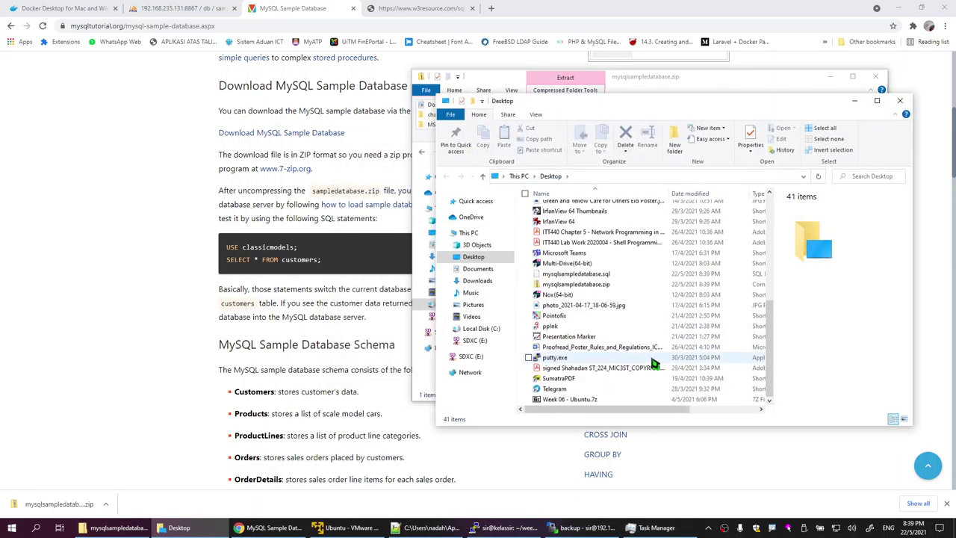
left_click(598, 274)
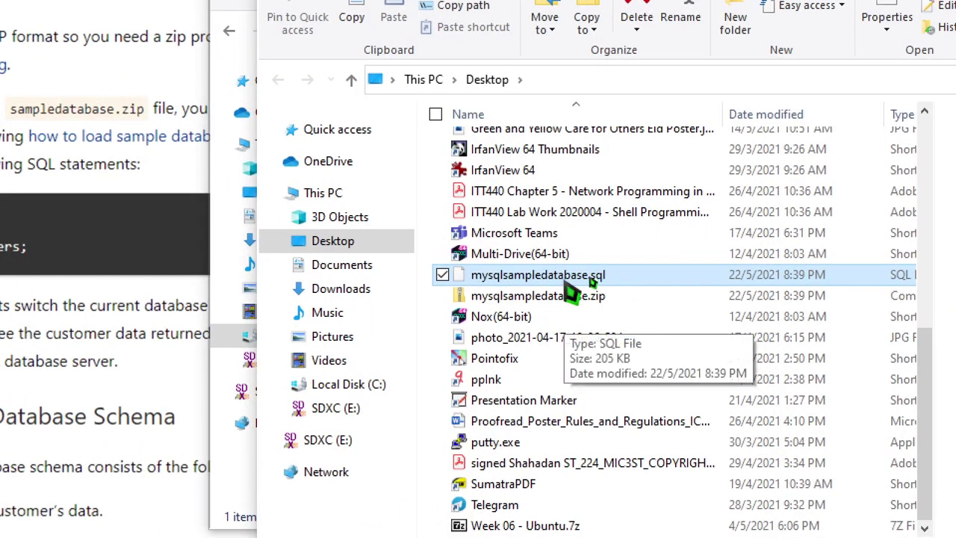
Step: Open mysqlsampledatabase.sql in Notepad++ and scroll to its database creation lines
right_click(569, 284)
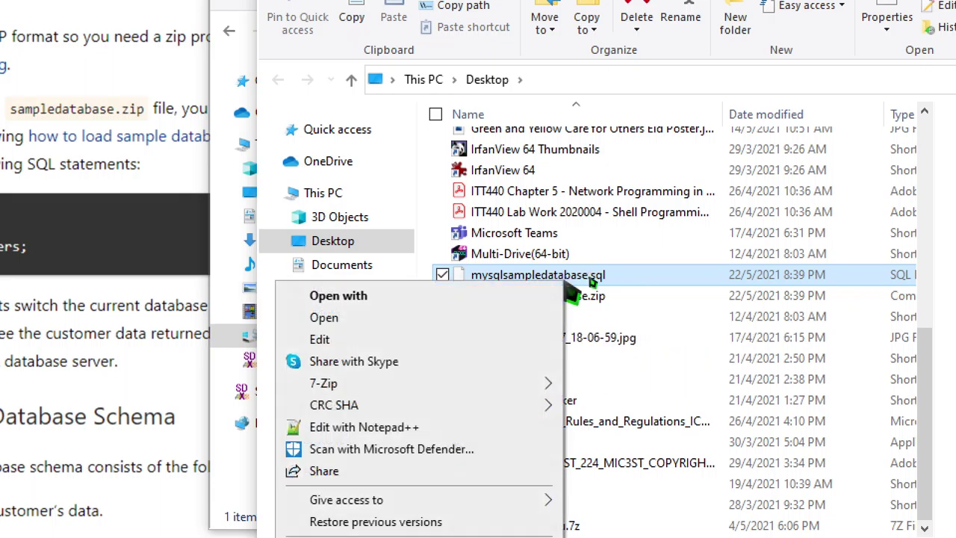
left_click(321, 427)
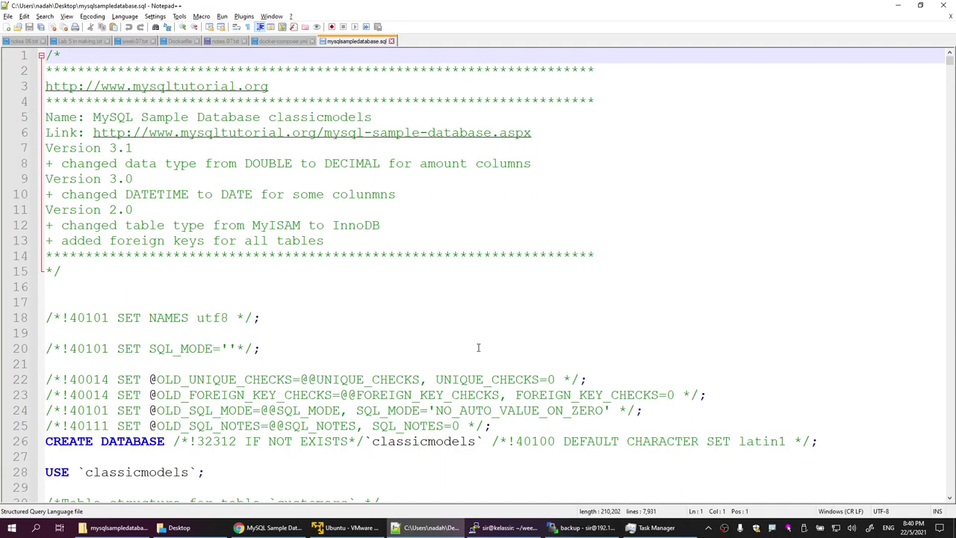
scroll(466, 340, "down", 2)
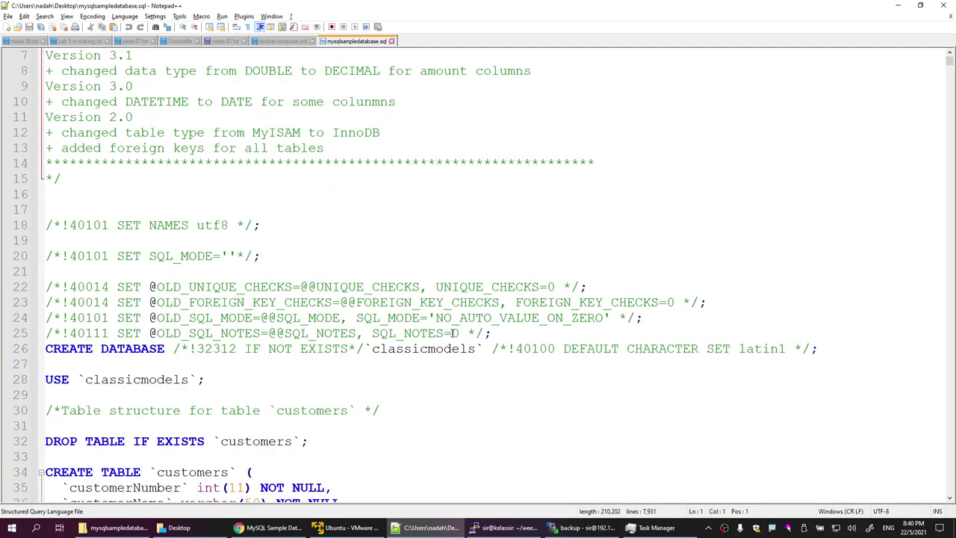
Step: Copy the database name 'classicmodels' from line 28 and return to the PuTTY terminal
left_click_drag(83, 380, 190, 380)
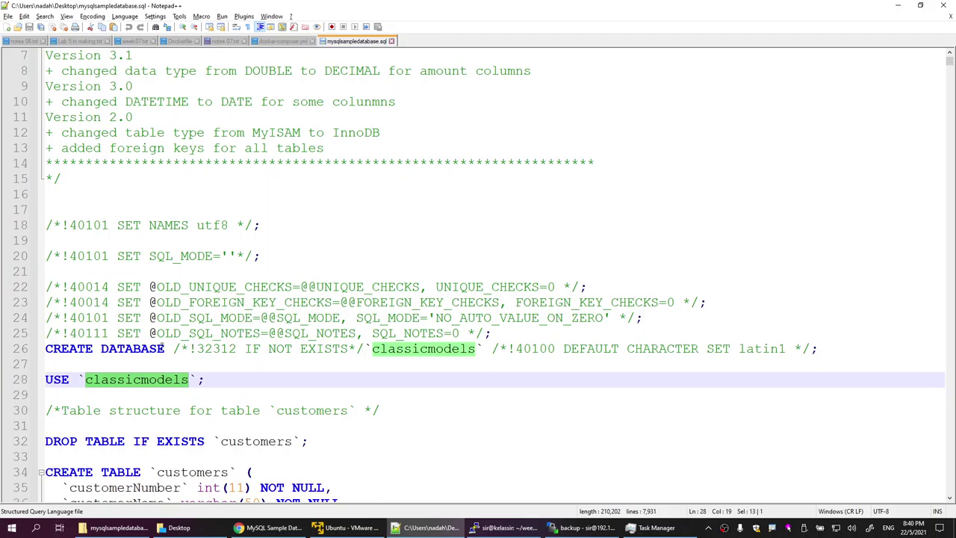
left_click(142, 349)
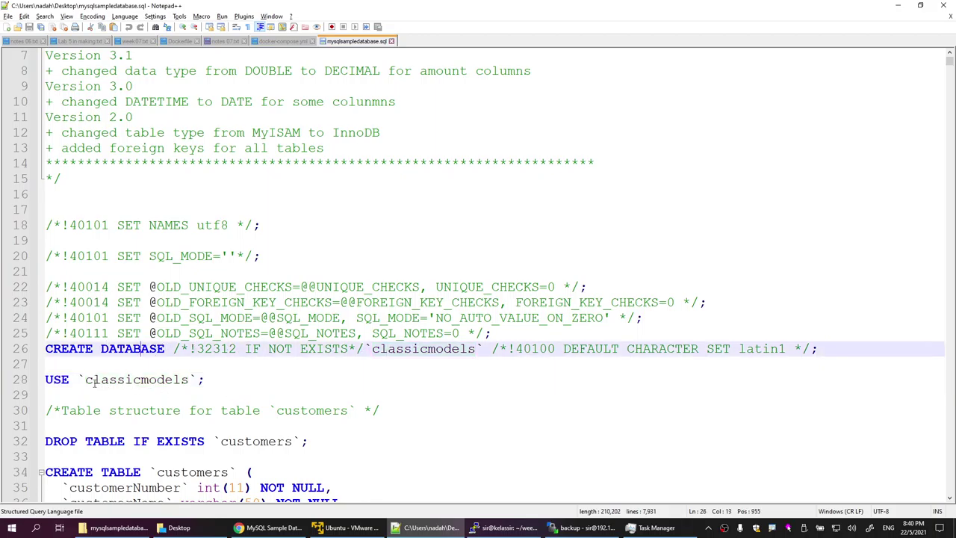
left_click_drag(85, 379, 190, 380)
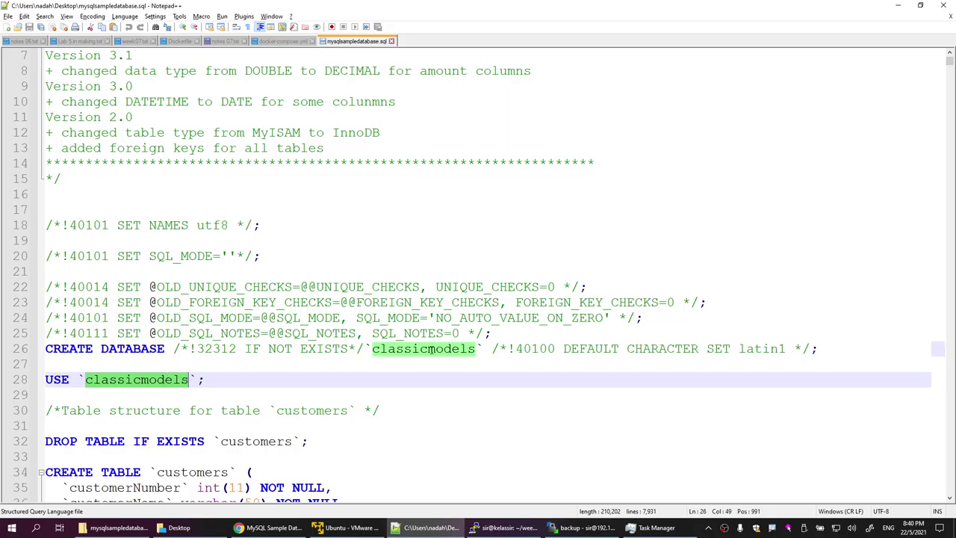
right_click(426, 349)
left_click(89, 380)
left_click_drag(86, 379, 190, 380)
key("ctrl+c")
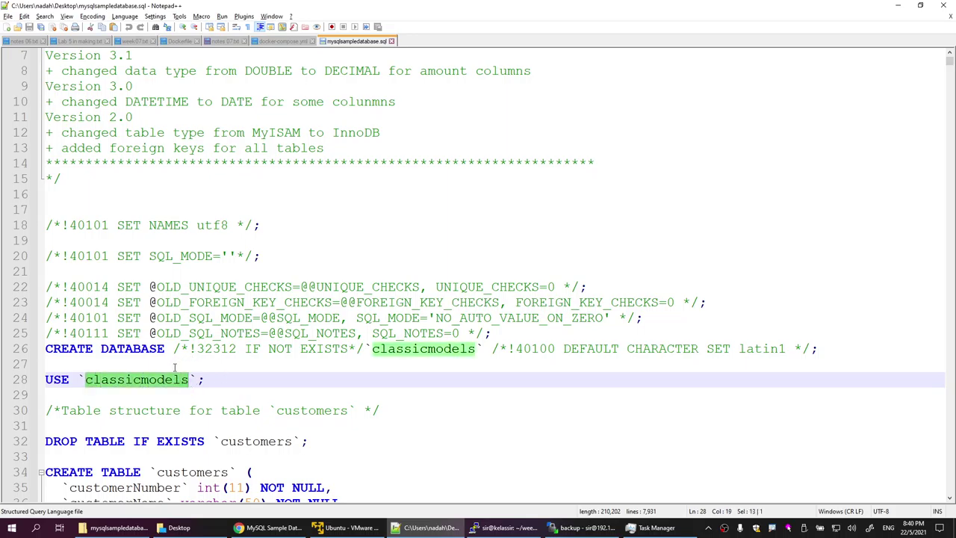
right_click(169, 382)
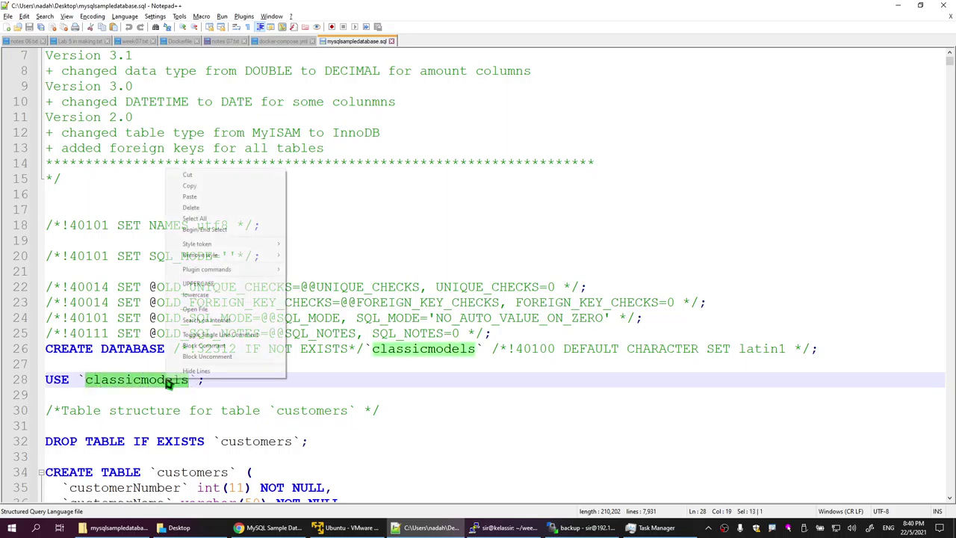
left_click(226, 186)
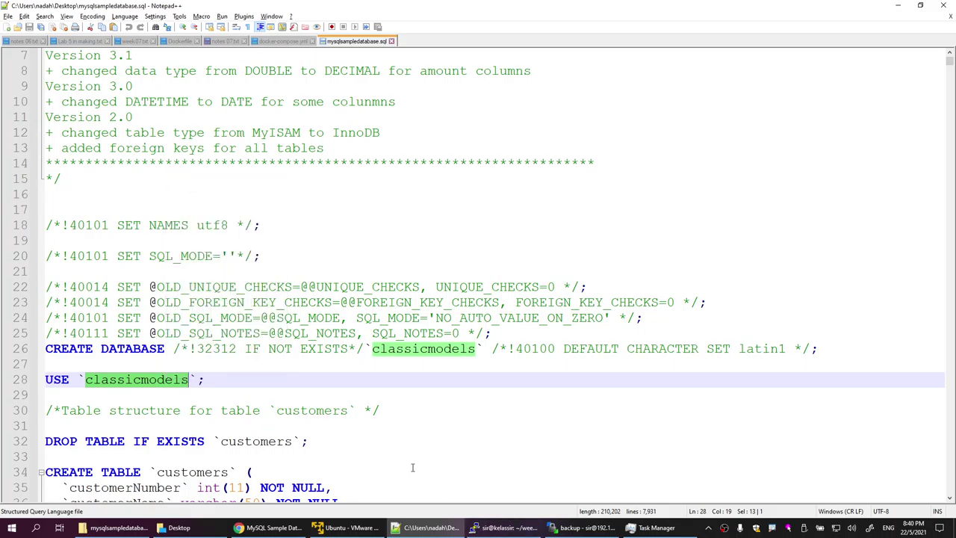
left_click(505, 527)
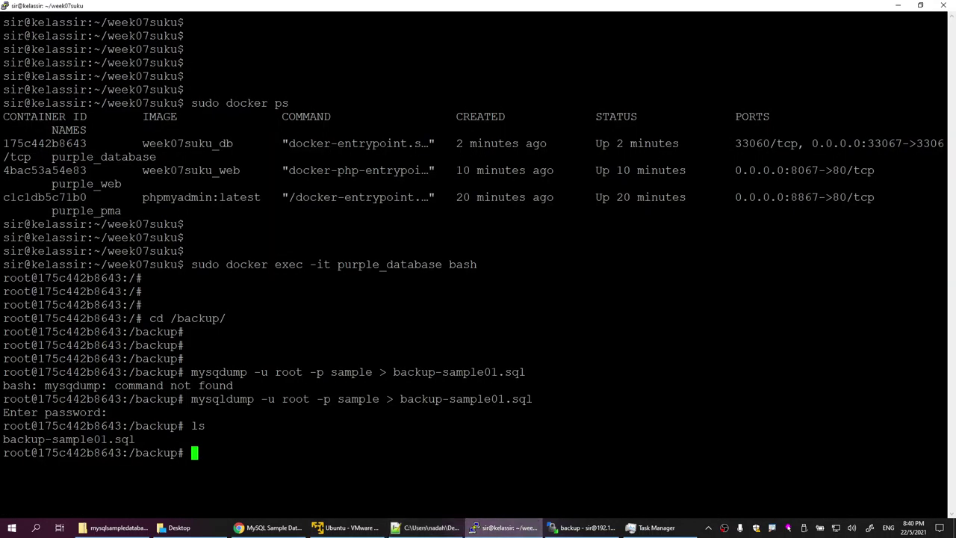
Step: Open docker-compose.yml from the week07suku folder and set MYSQL_DATABASE to classicmodels
left_click(582, 527)
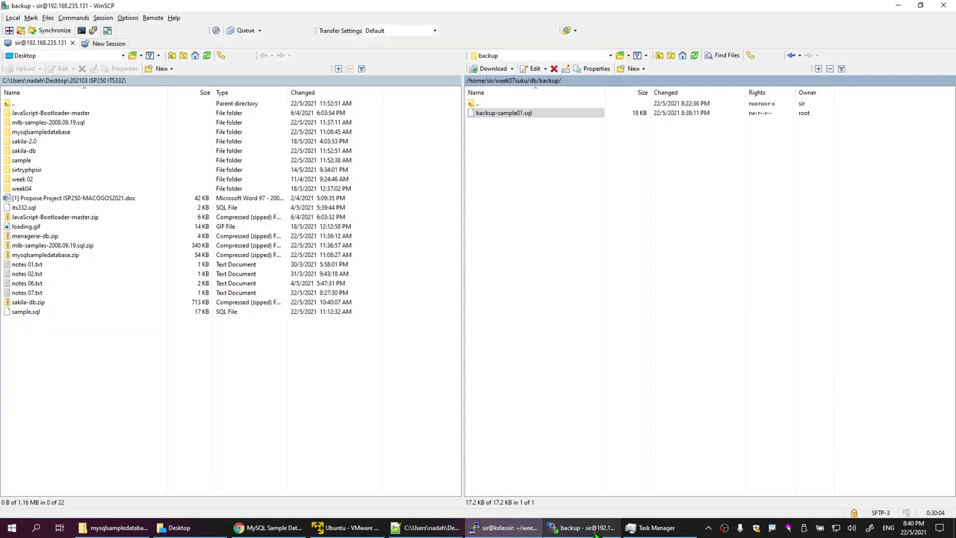
left_click(525, 80)
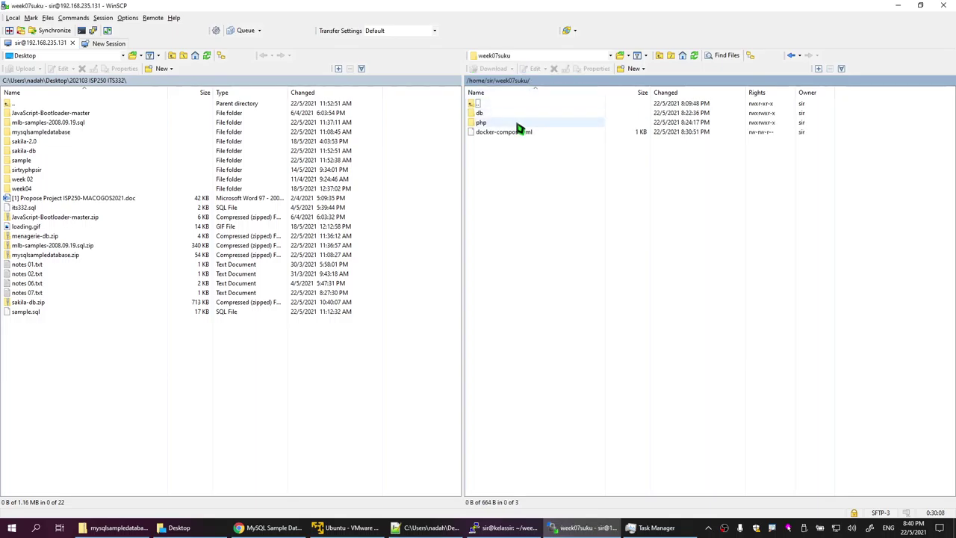
double_click(515, 131)
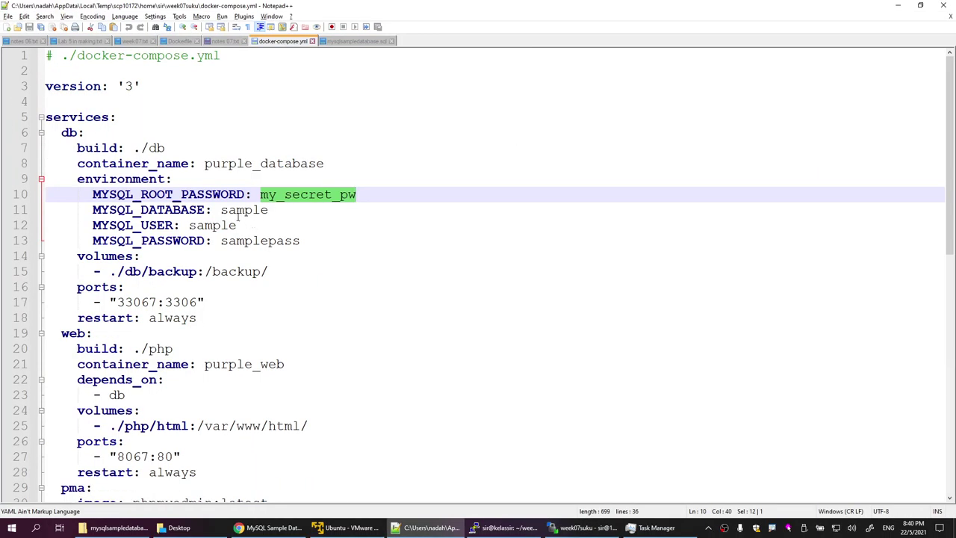
double_click(240, 211)
key("ctrl+v")
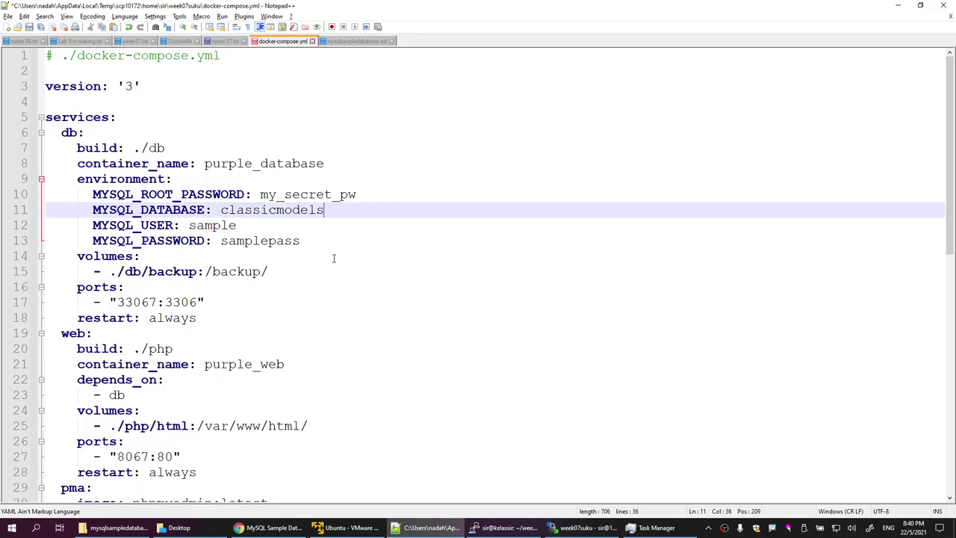
Step: Set MYSQL_USER to classic, update MYSQL_PASSWORD to match, and save the compose file
double_click(212, 227)
type("classic")
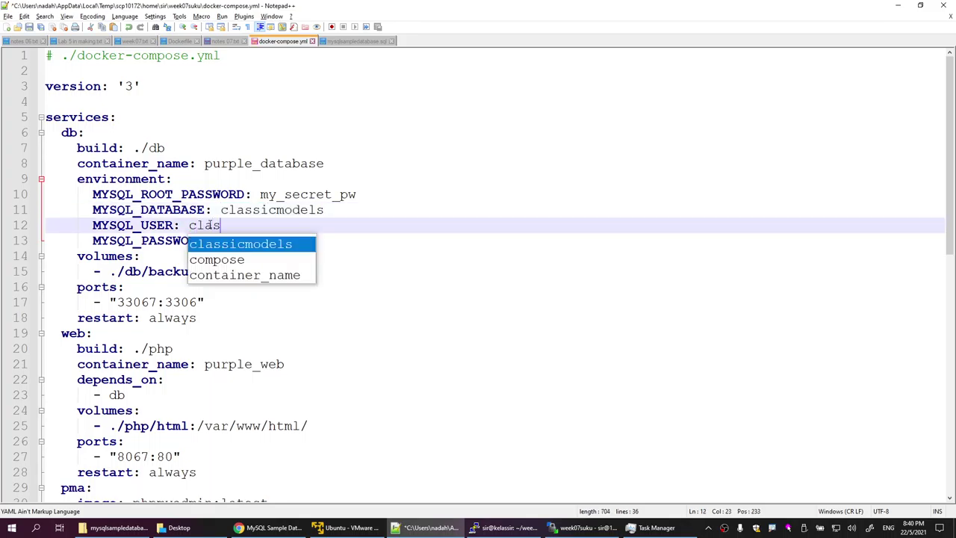
left_click(394, 241)
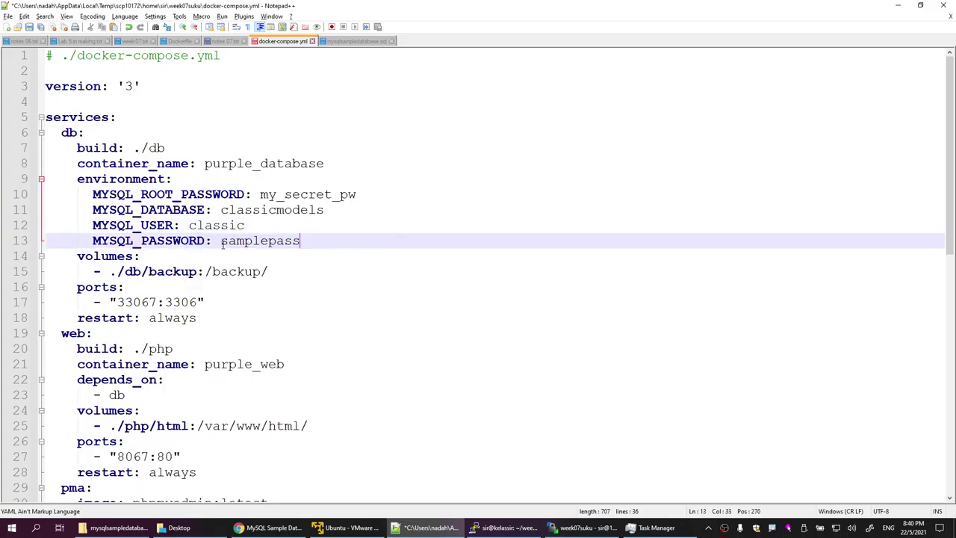
left_click_drag(222, 243, 269, 245)
type("class")
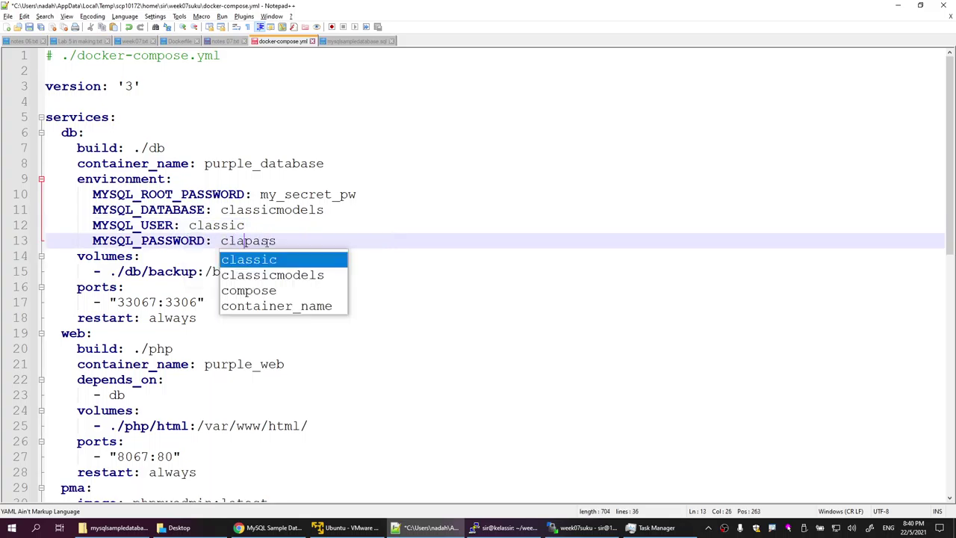
type("ic")
left_click(528, 260)
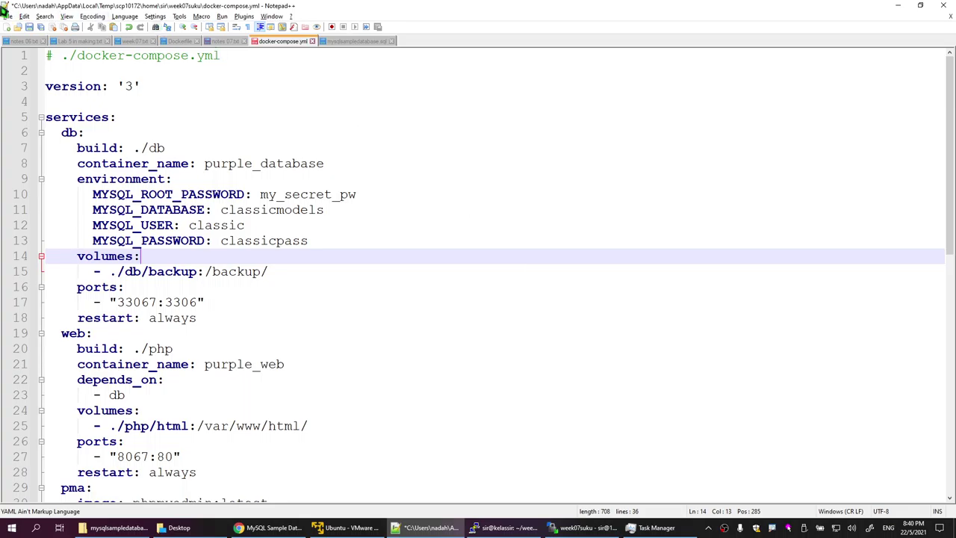
left_click(30, 26)
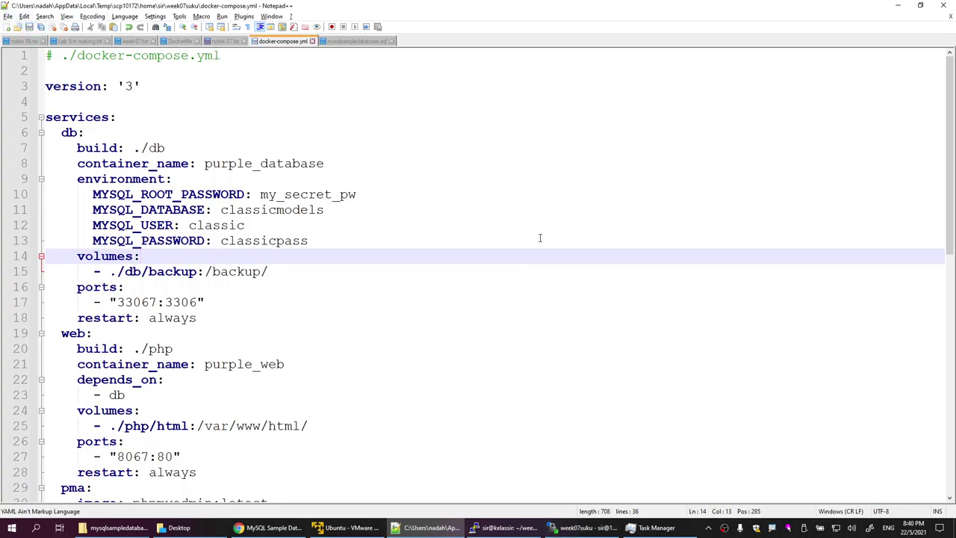
left_click(502, 528)
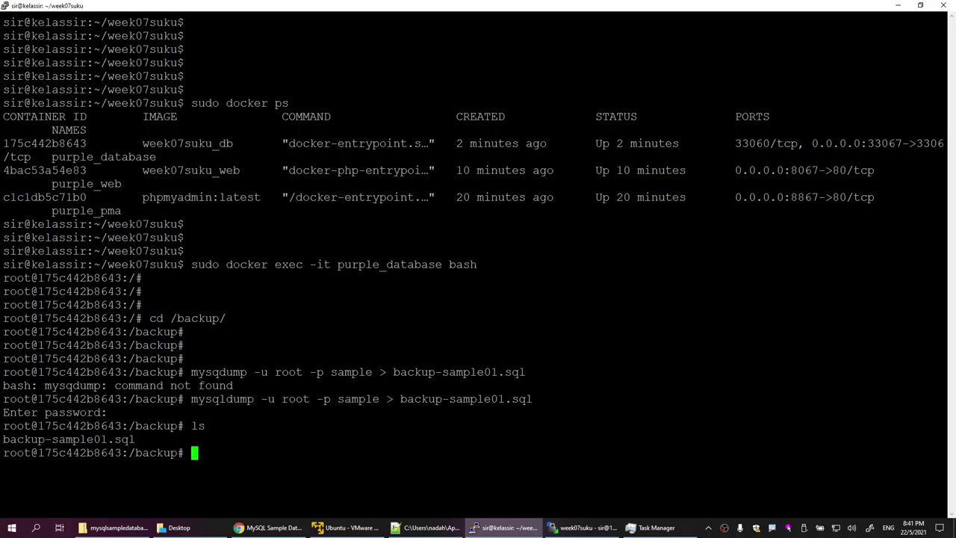
Step: Run sudo docker stop with the week07suku_db name pasted from the container list
type("sudo dock")
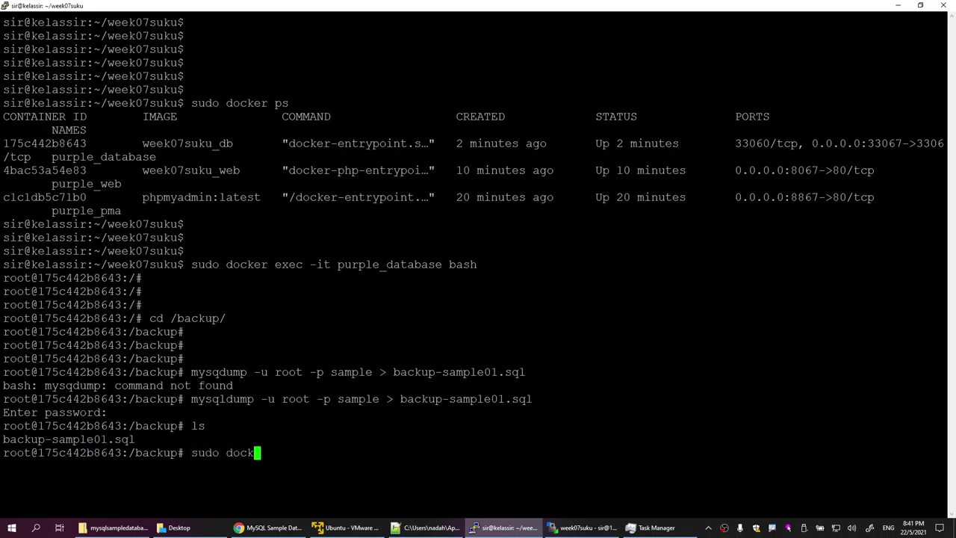
type("er stop")
double_click(204, 143)
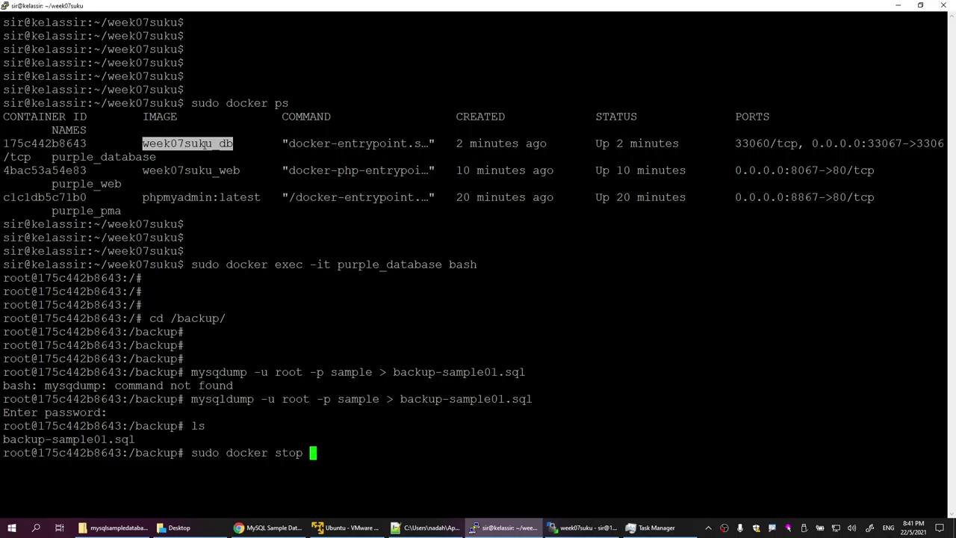
right_click(204, 143)
key("Return")
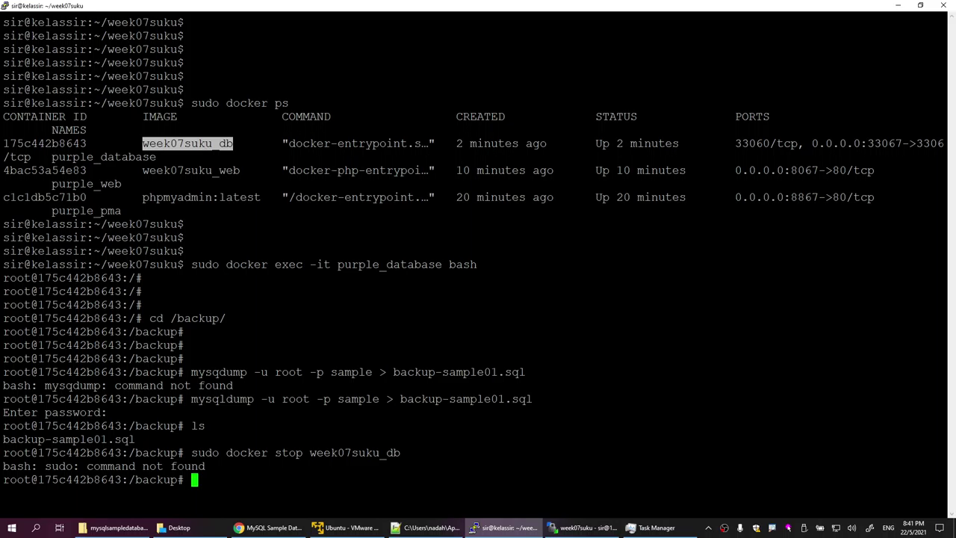
Step: Copy the earlier docker exec command, exit the container shell, then re-enter and exit it again
left_click_drag(3, 399, 135, 399)
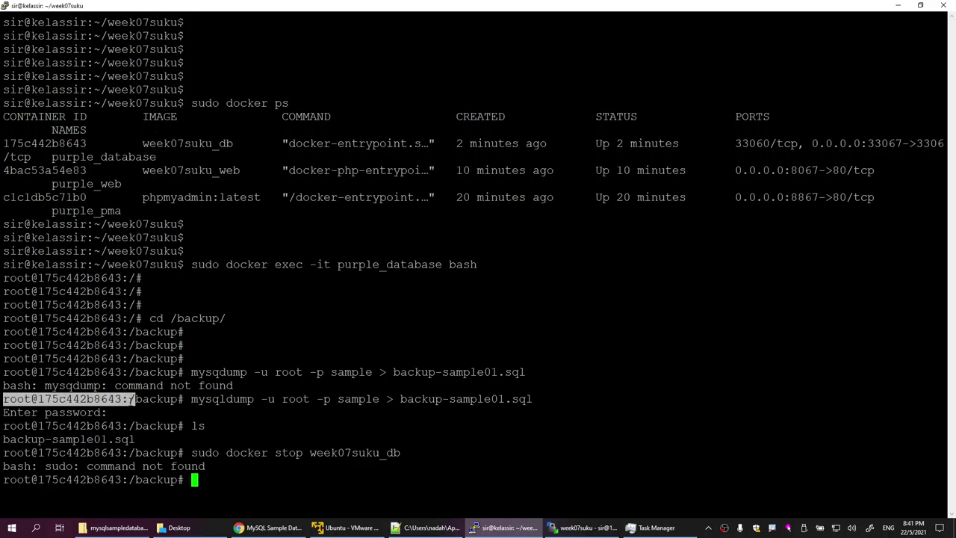
left_click_drag(4, 264, 99, 265)
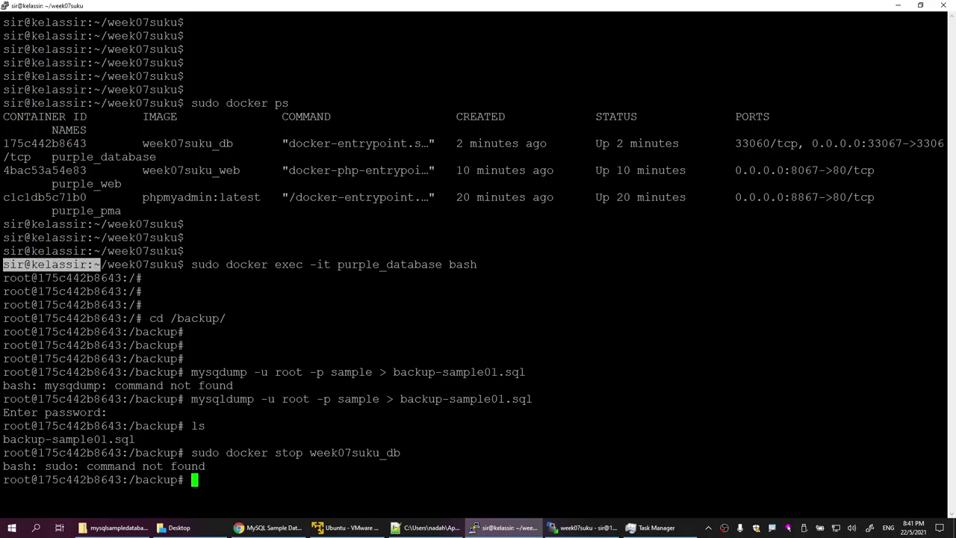
left_click_drag(191, 264, 345, 248)
left_click_drag(465, 256, 477, 265)
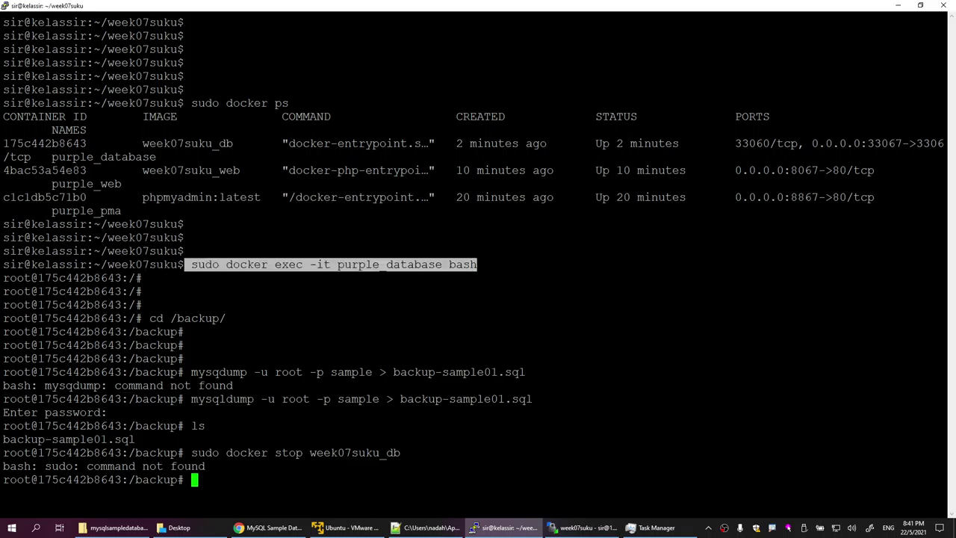
key("ctrl+c")
type("c")
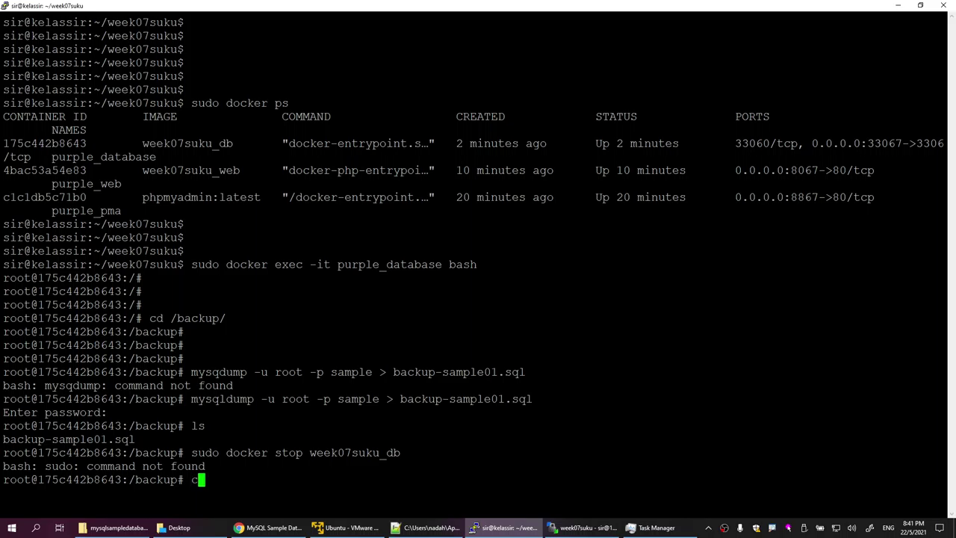
key("BackSpace")
type("exit")
key("Return")
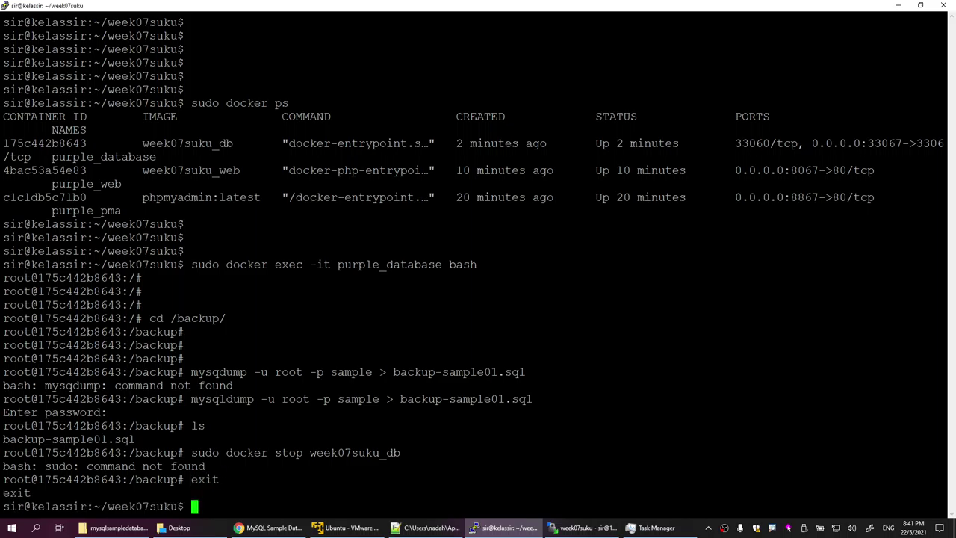
key("Return")
key("Return")
key("Return")
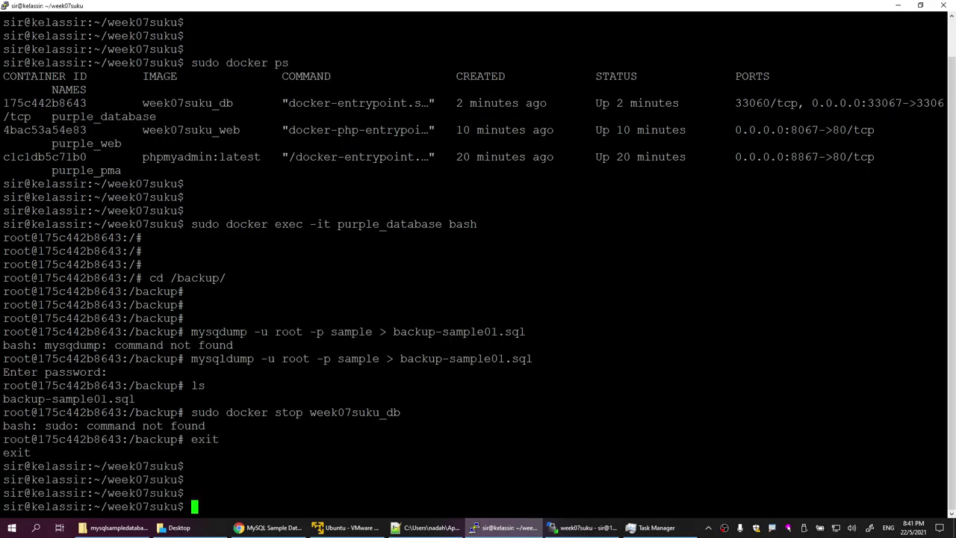
key("Up")
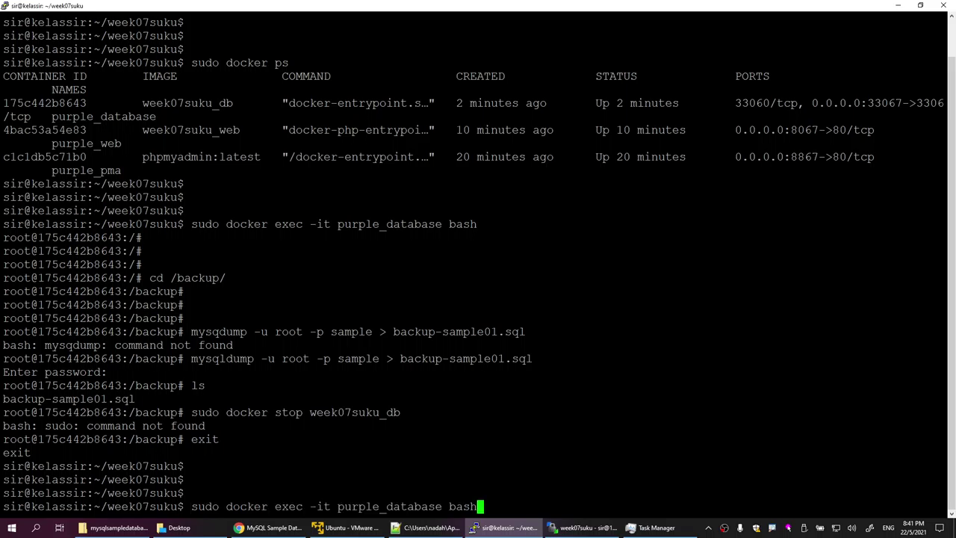
key("Return")
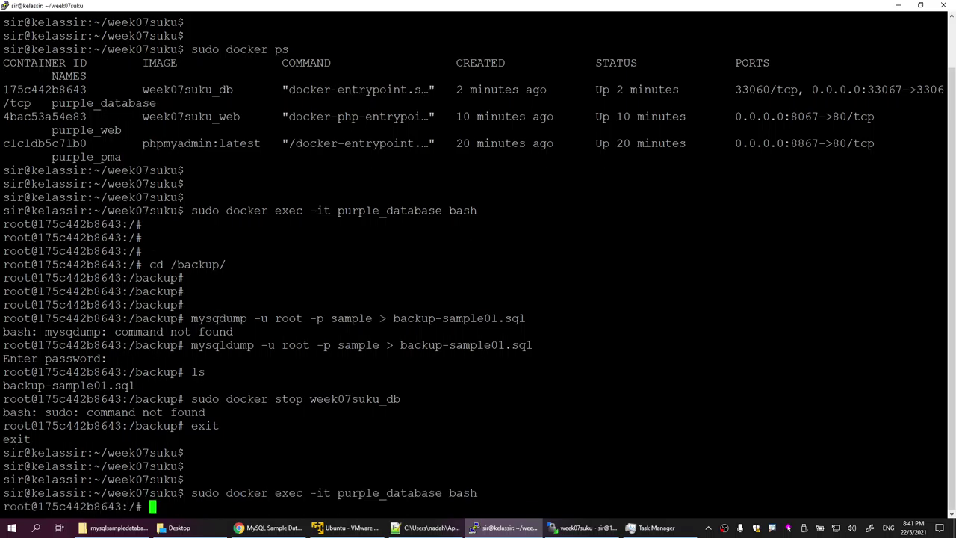
key("Return")
key("Return")
key("Return")
key("Return")
key("Return")
key("Return")
key("Return")
key("Return")
key("Return")
key("Return")
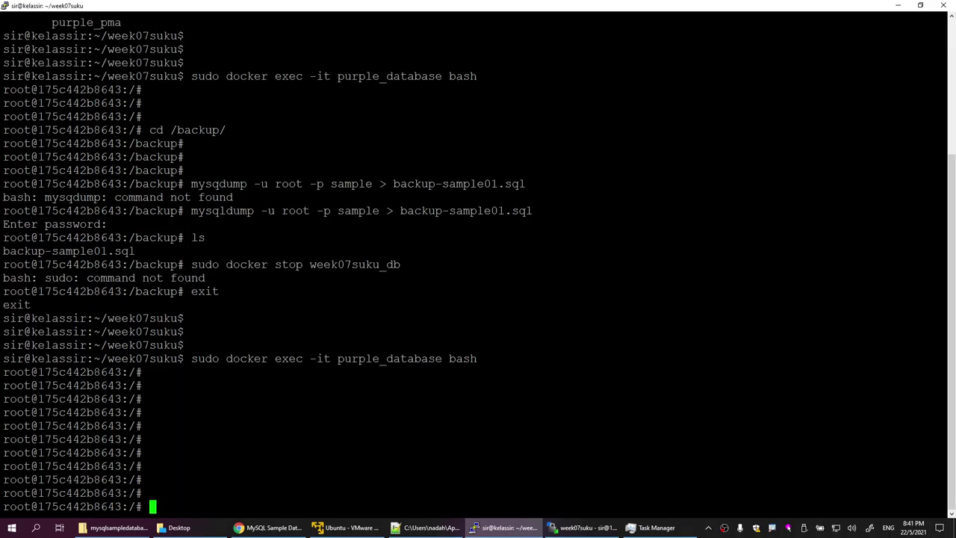
type("exit")
key("Return")
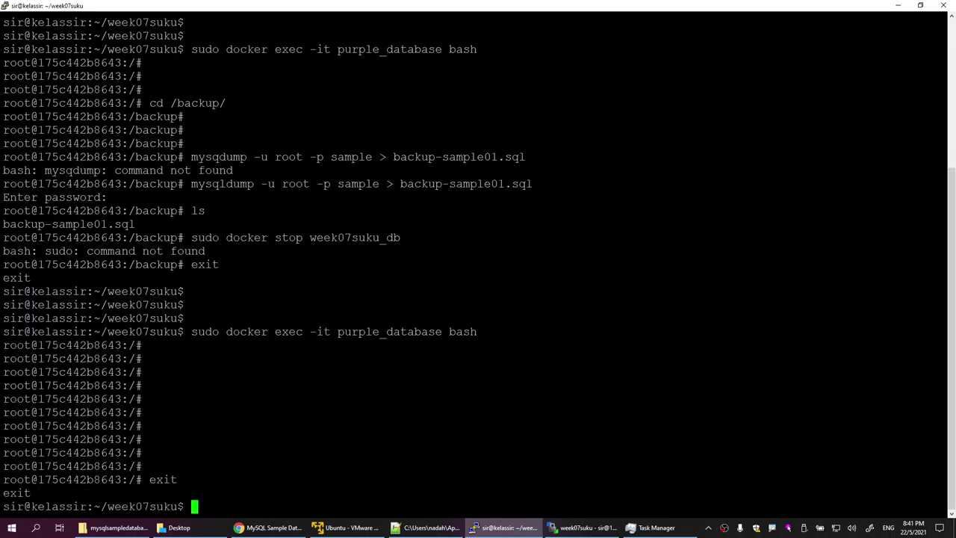
key("Return")
key("Return")
key("Return")
Step: Stop the purple_database container with sudo docker stop purple_database
key("Up")
key("Up")
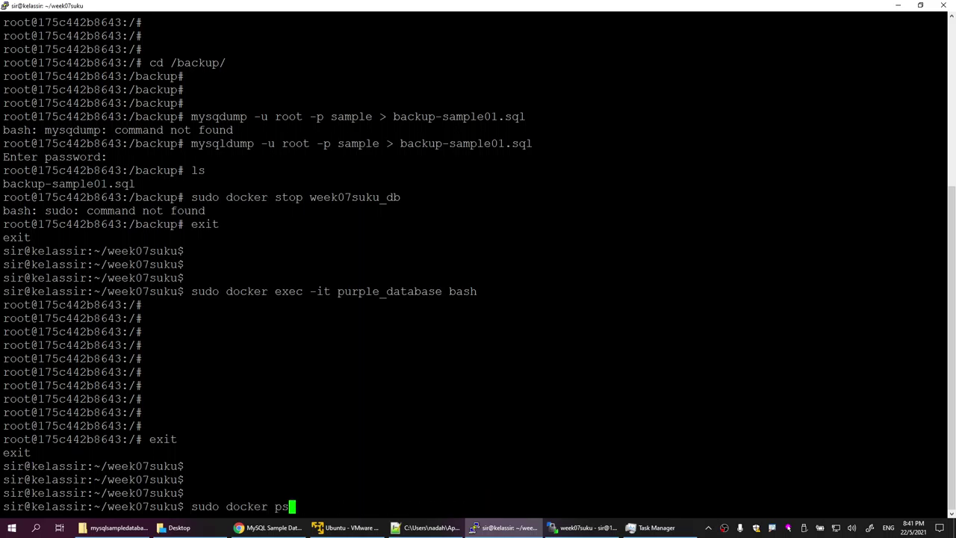
key("Up")
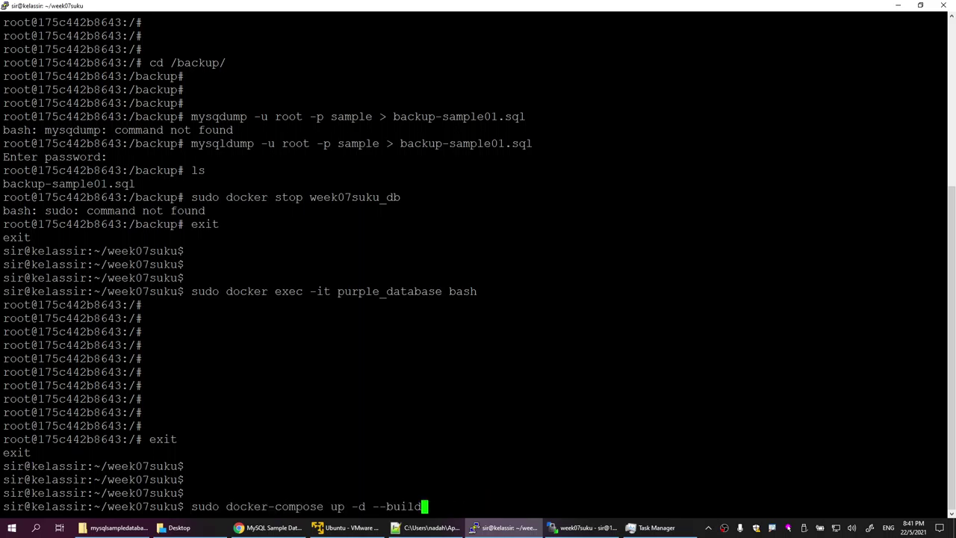
key("Up")
key("Up")
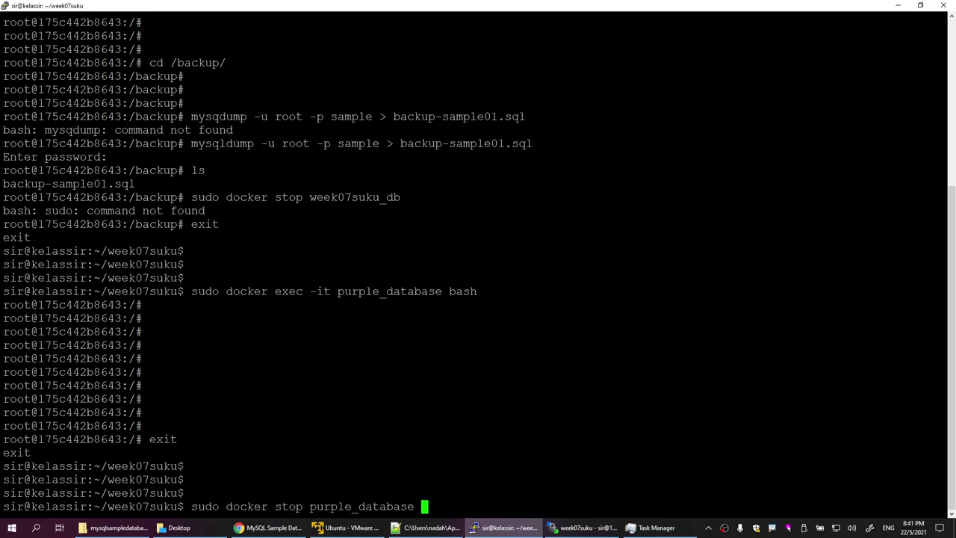
key("Return")
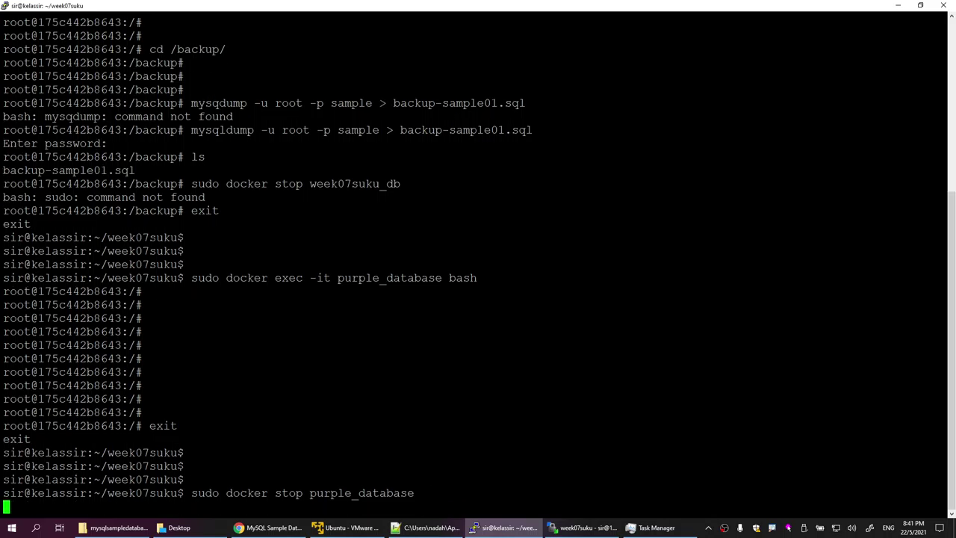
key("Return")
key("Return")
key("Return")
key("Return")
key("Return")
key("Return")
key("Return")
key("Return")
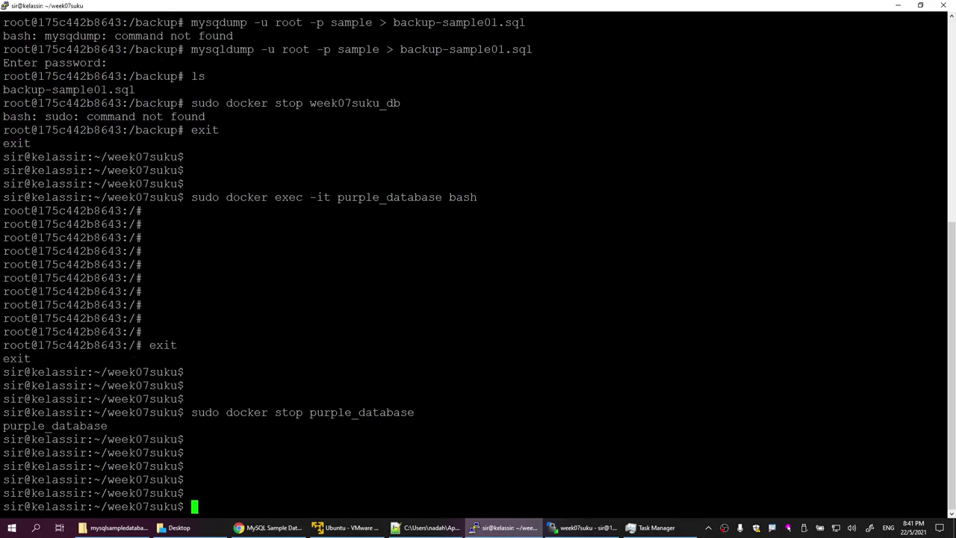
key("Return")
Step: Remove the purple_database container with sudo docker rm purple_database
key("Up")
key("Left")
key("Left")
key("Left")
key("Left")
key("Left")
key("Left")
key("Left")
key("Left")
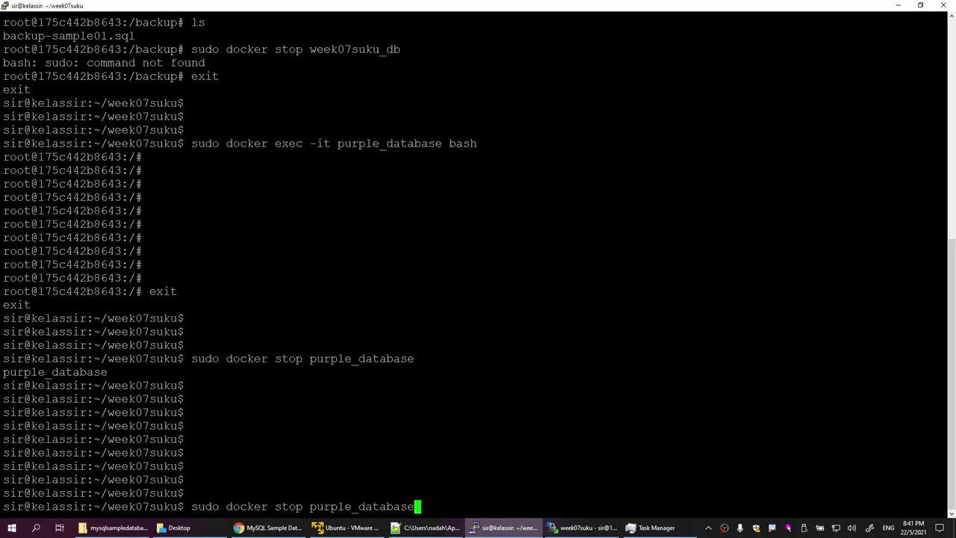
key("Left")
key("Left")
key("Left")
key("Left")
key("Left")
key("Left")
key("Left")
key("Left")
key("Left")
key("Left")
key("Right")
key("Right")
key("BackSpace")
key("BackSpace")
key("BackSpace")
type("rm")
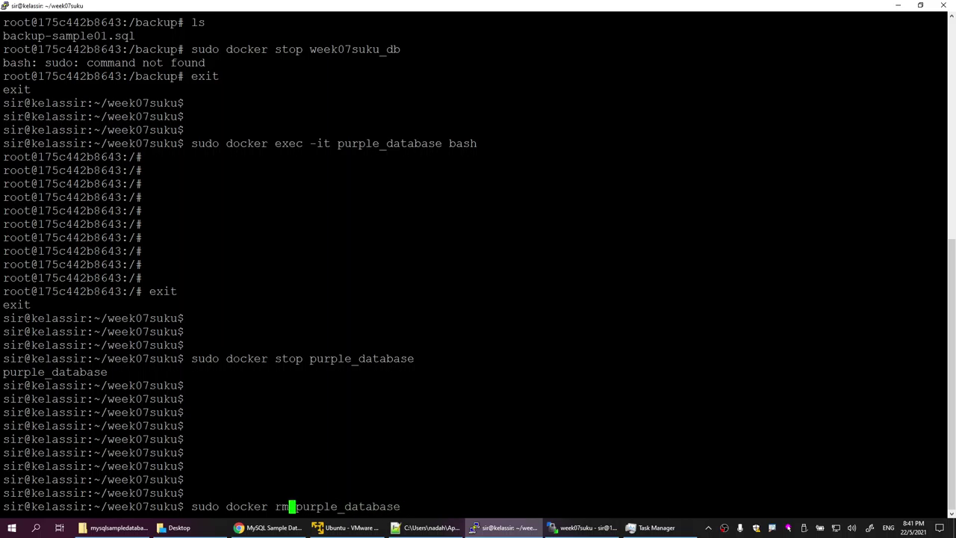
key("Return")
key("Return")
key("Return")
key("Return")
key("Return")
key("Return")
key("Return")
key("Return")
key("Return")
key("Return")
key("Return")
key("Return")
key("Return")
key("Return")
key("Return")
key("Return")
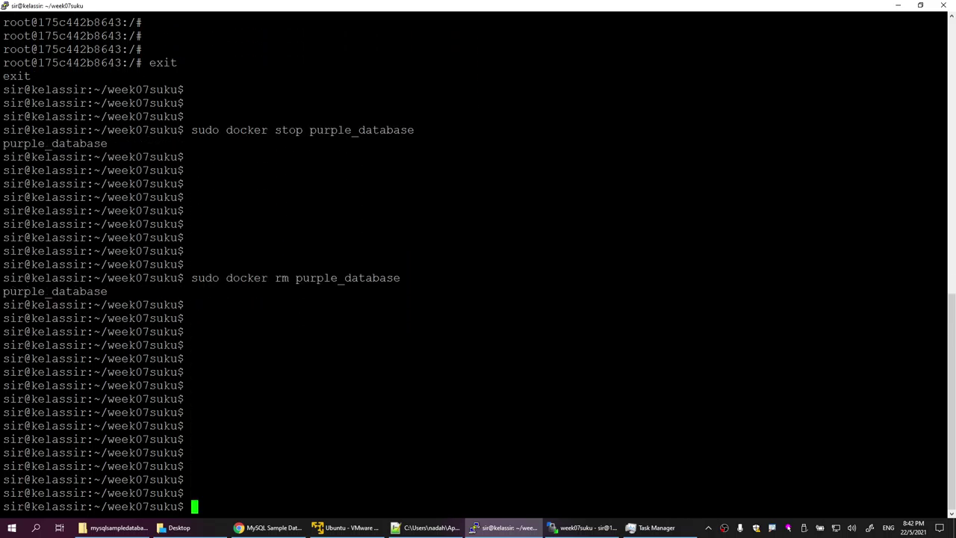
Step: Recreate the containers with sudo docker-compose up -d --build and confirm purple_database was created
key("Up")
key("Up")
key("Up")
key("Up")
key("Up")
key("Up")
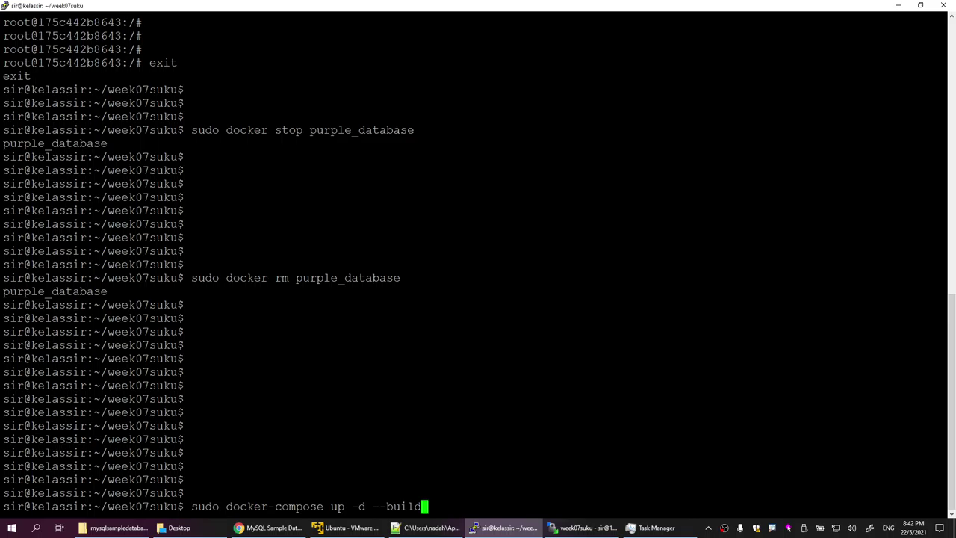
key("Return")
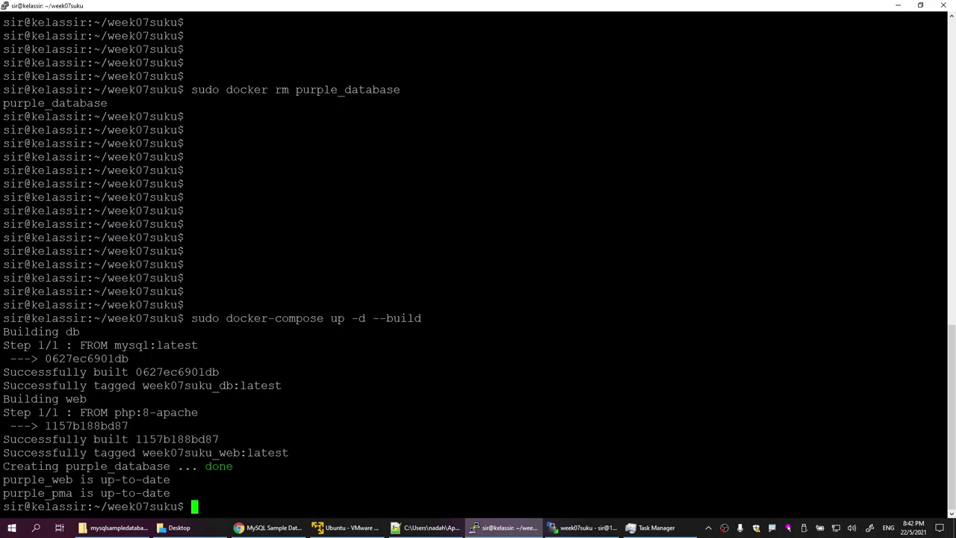
triple_click(279, 466)
left_click(279, 466)
mouse_move(357, 529)
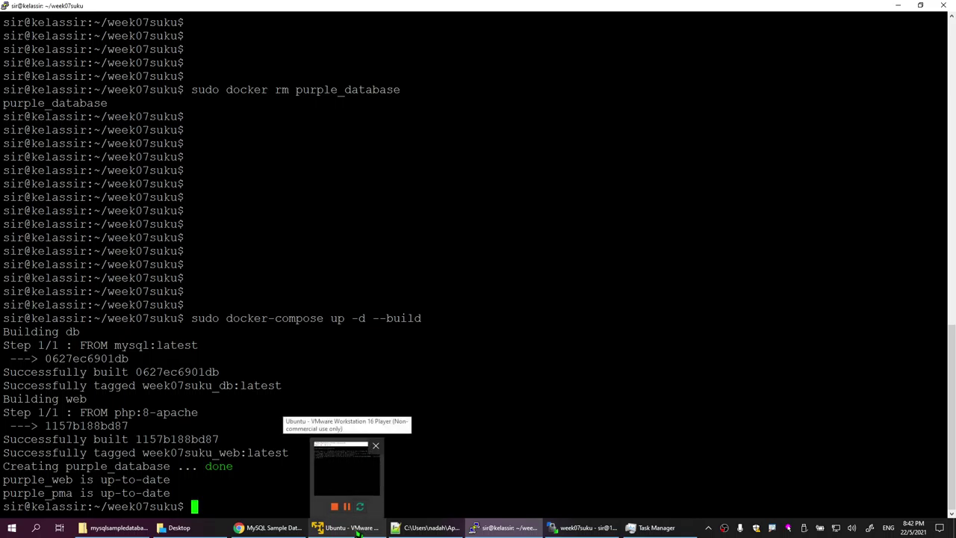
left_click(427, 527)
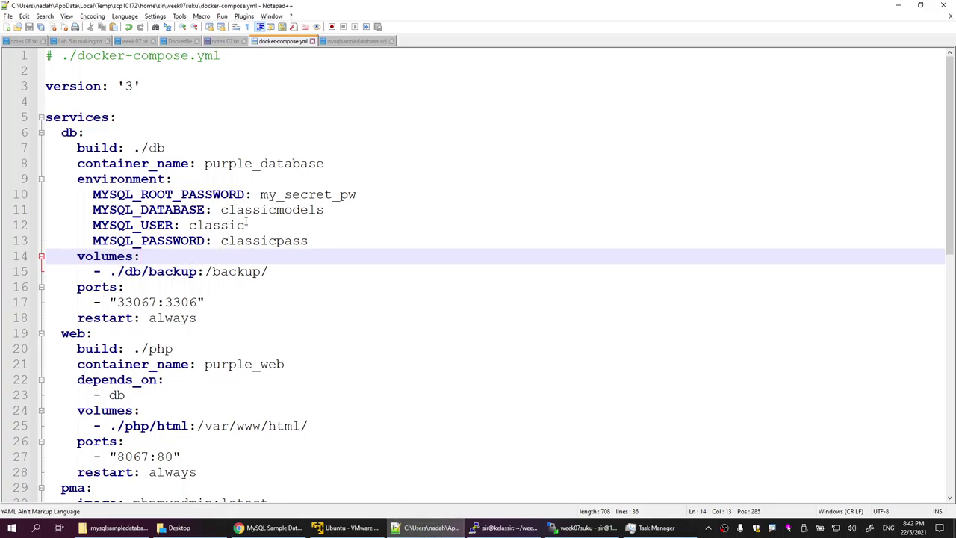
Step: Select the classic user value in docker-compose.yml, then bring forward phpMyAdmin showing the 10-table sample database
left_click_drag(190, 225, 249, 225)
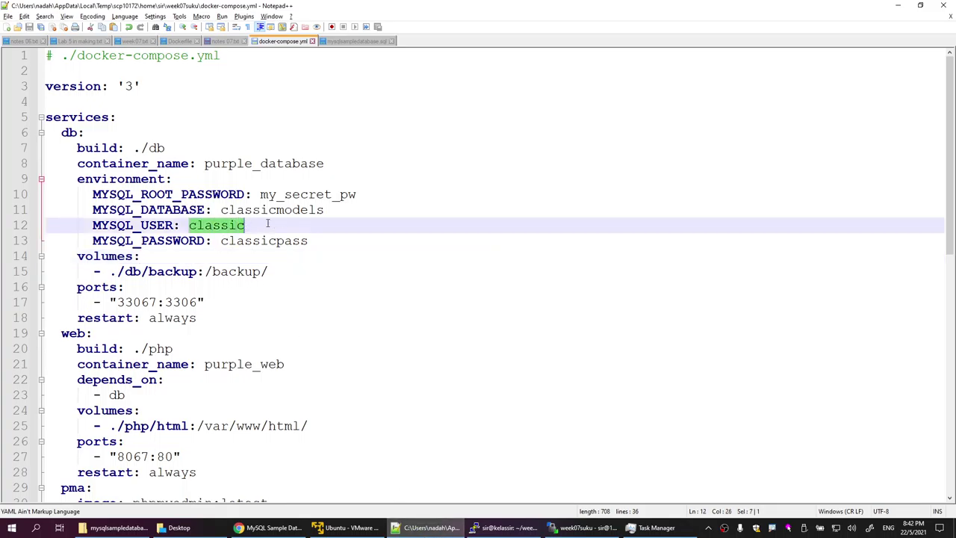
left_click(259, 528)
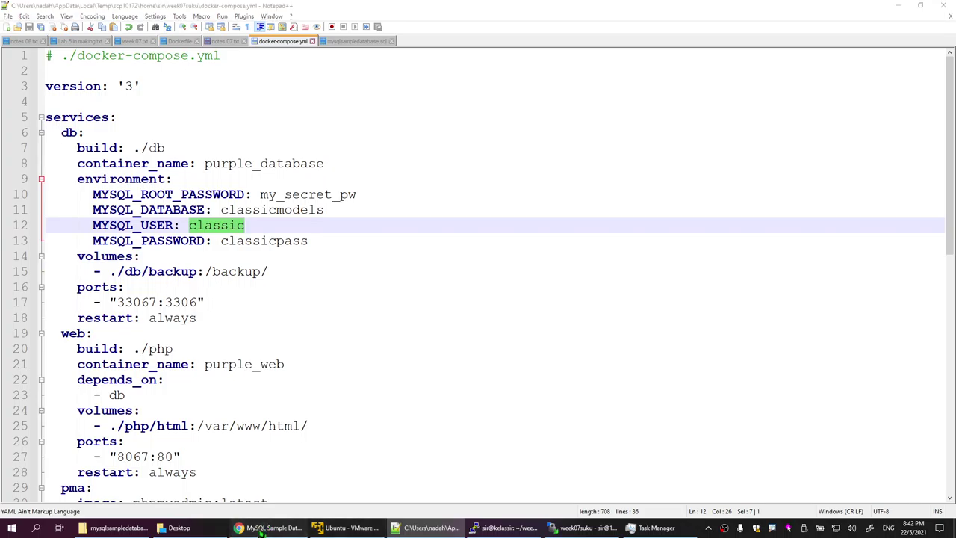
left_click(191, 9)
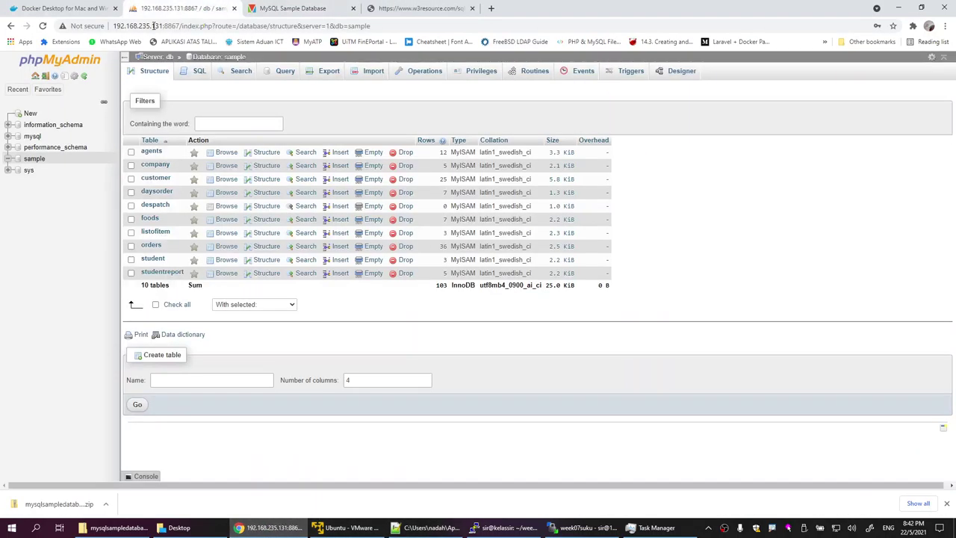
Step: Reload phpMyAdmin, log out, log back in as user classic, and open the empty classicmodels database
left_click(45, 27)
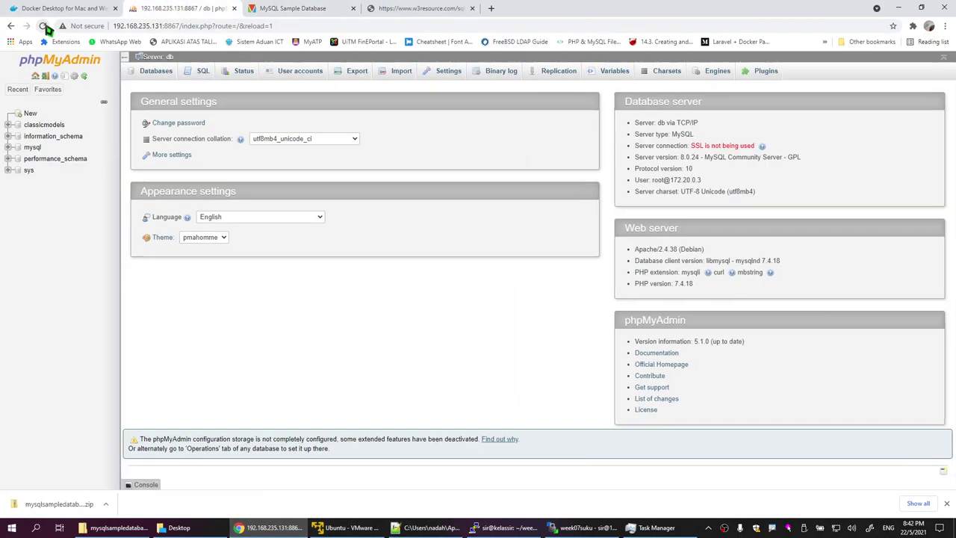
left_click(54, 125)
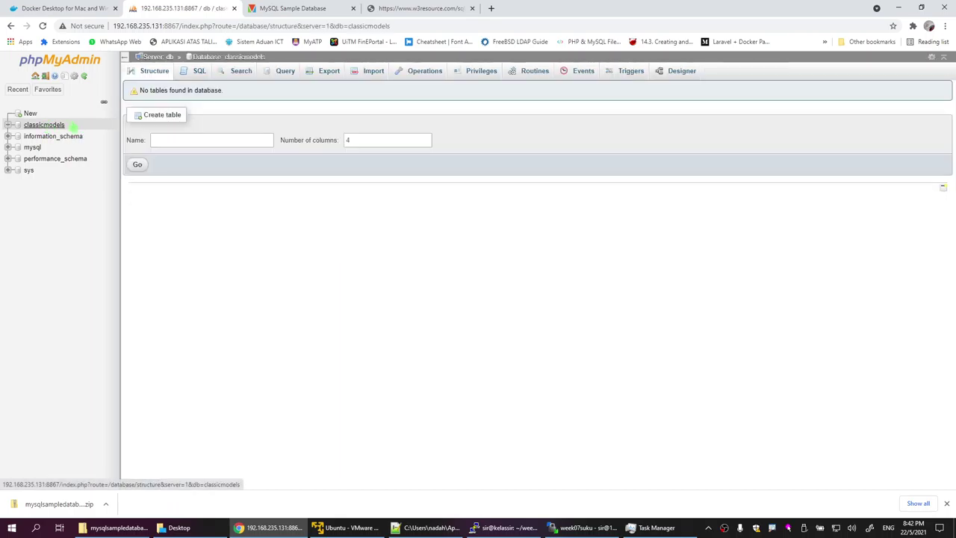
left_click(45, 77)
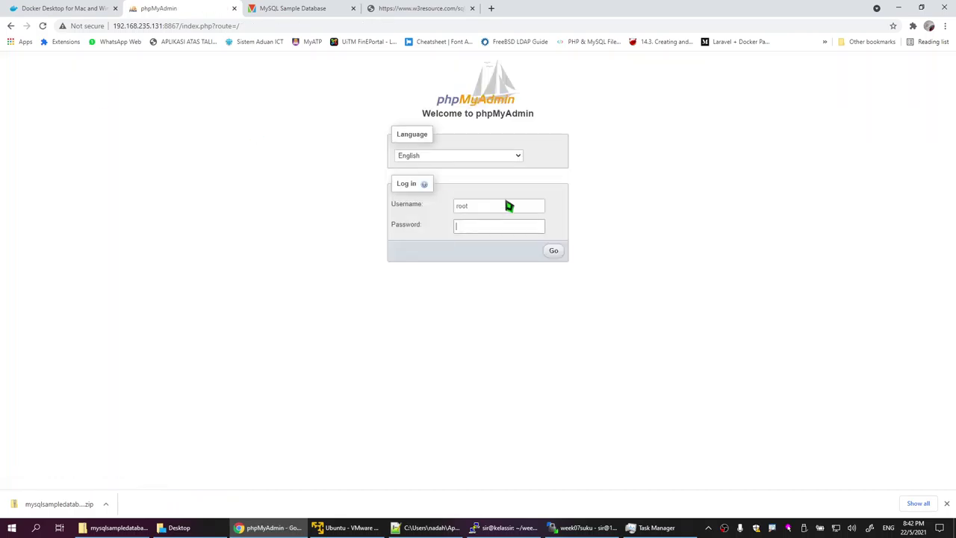
left_click_drag(508, 205, 391, 207)
type("cla")
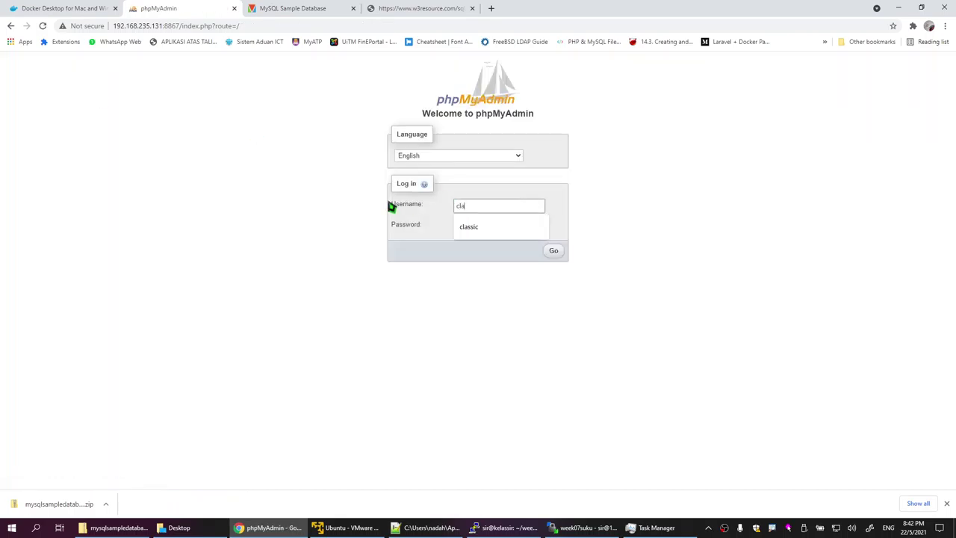
type("ssicc")
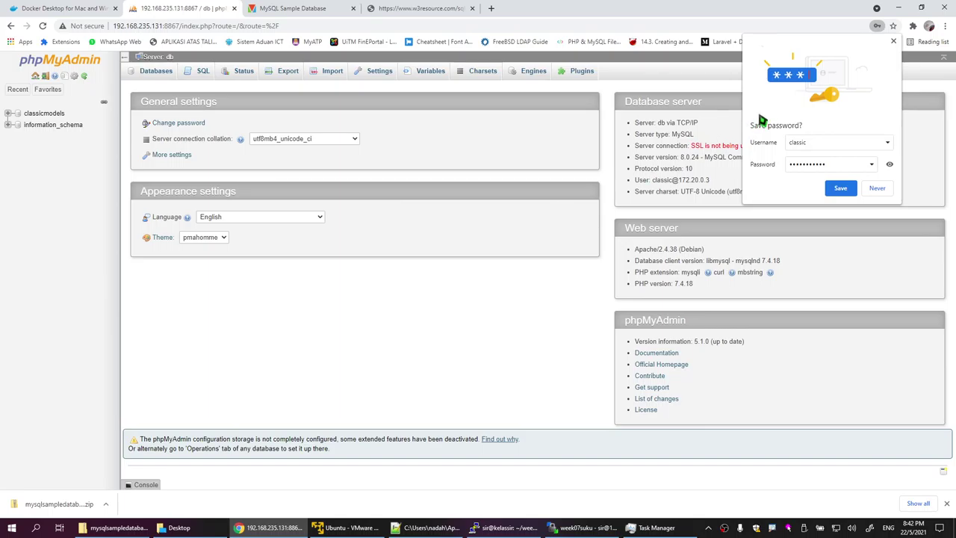
left_click(893, 41)
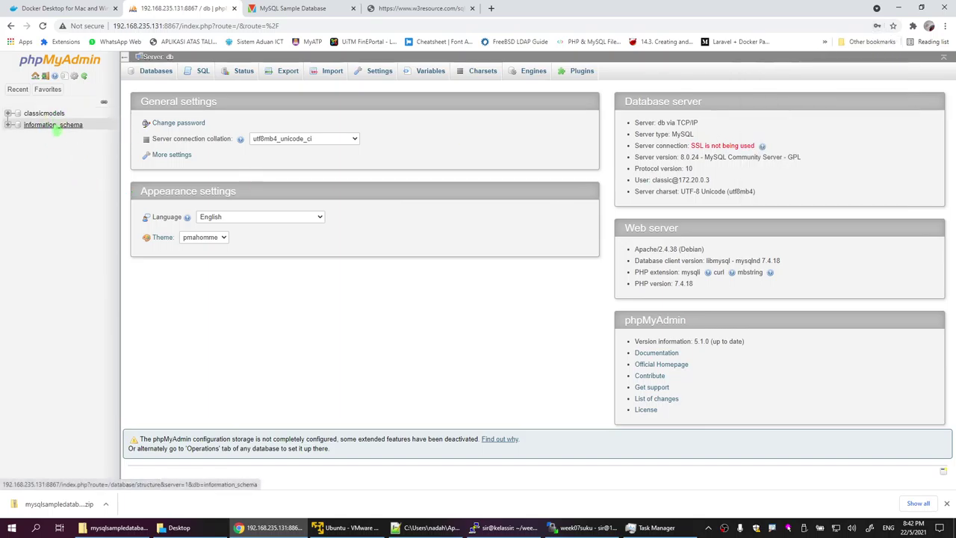
left_click(44, 113)
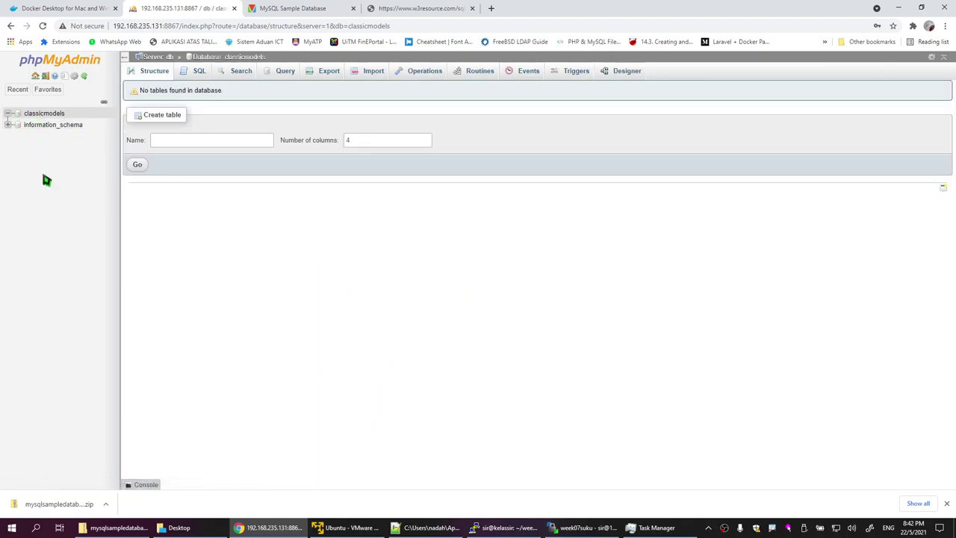
left_click(573, 526)
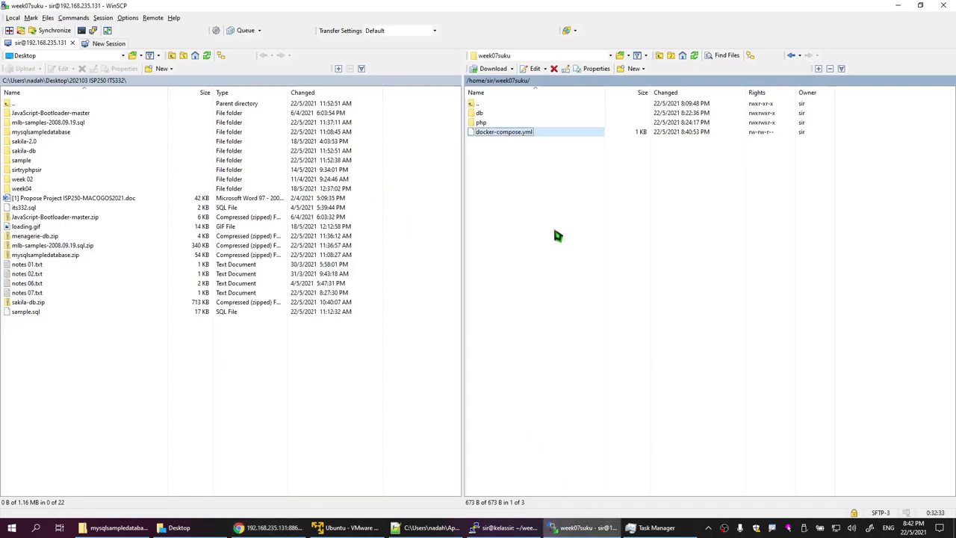
Step: Go into week07suku/db/backup on the server and open backup-sample01.sql in Notepad++
double_click(482, 113)
double_click(485, 113)
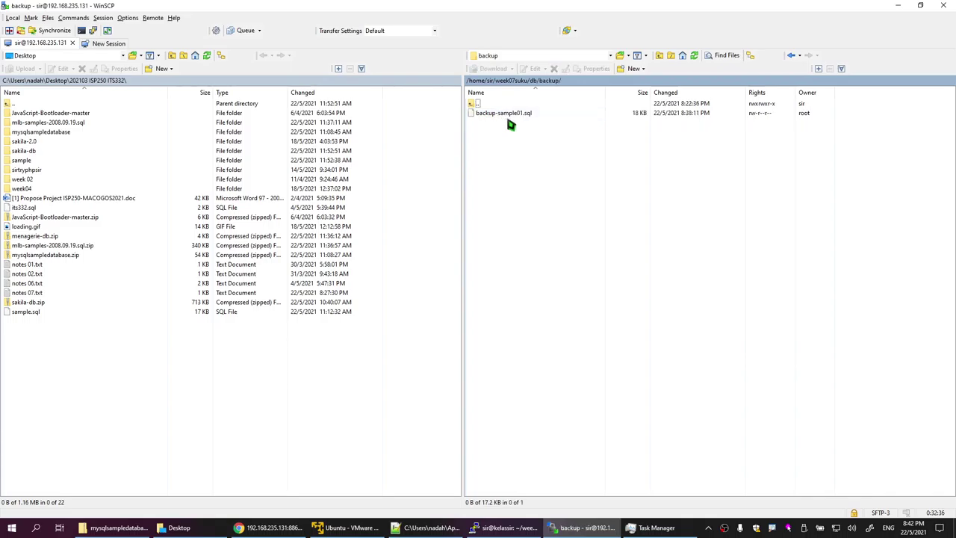
left_click(529, 118)
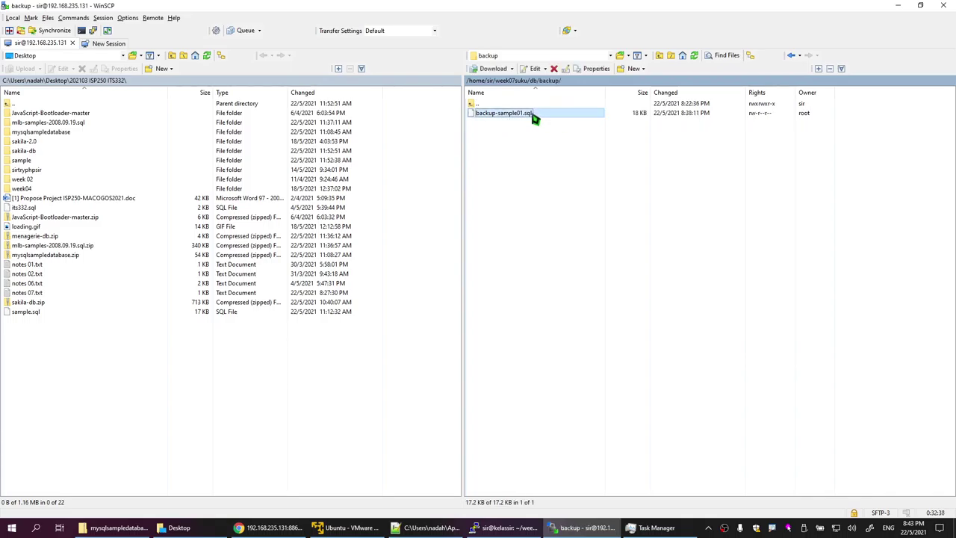
right_click(534, 118)
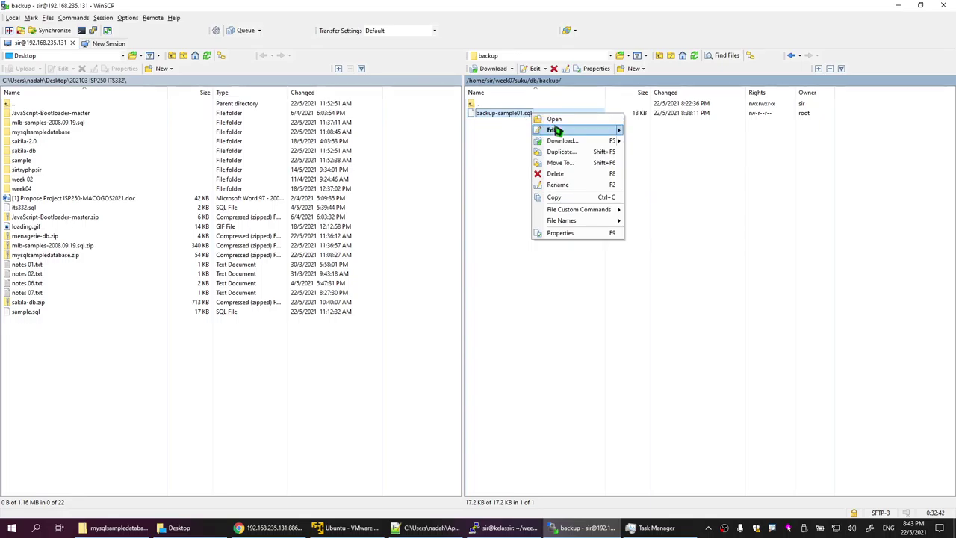
mouse_move(558, 130)
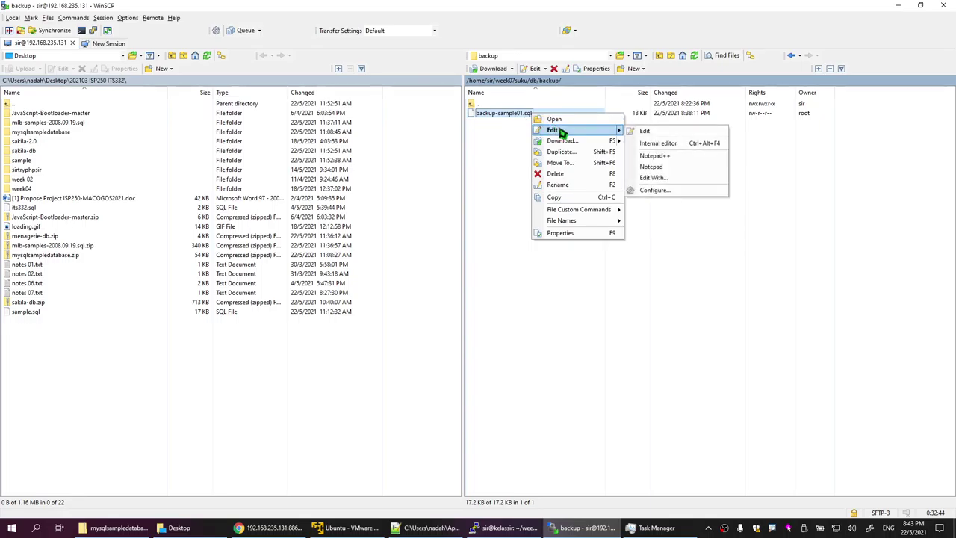
left_click(560, 130)
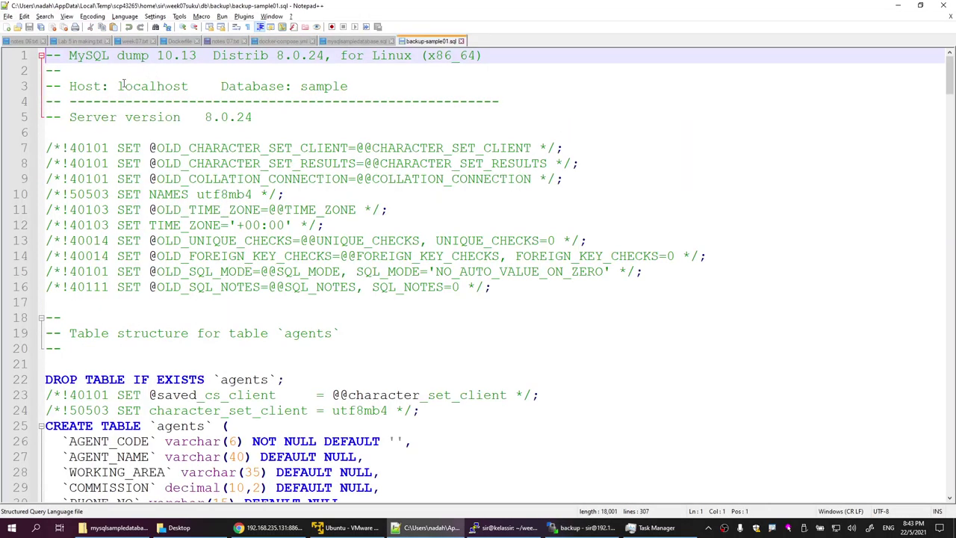
Step: Scroll through the backup-sample01.sql dump, then close its tab
double_click(302, 87)
scroll(283, 233, "down", 9)
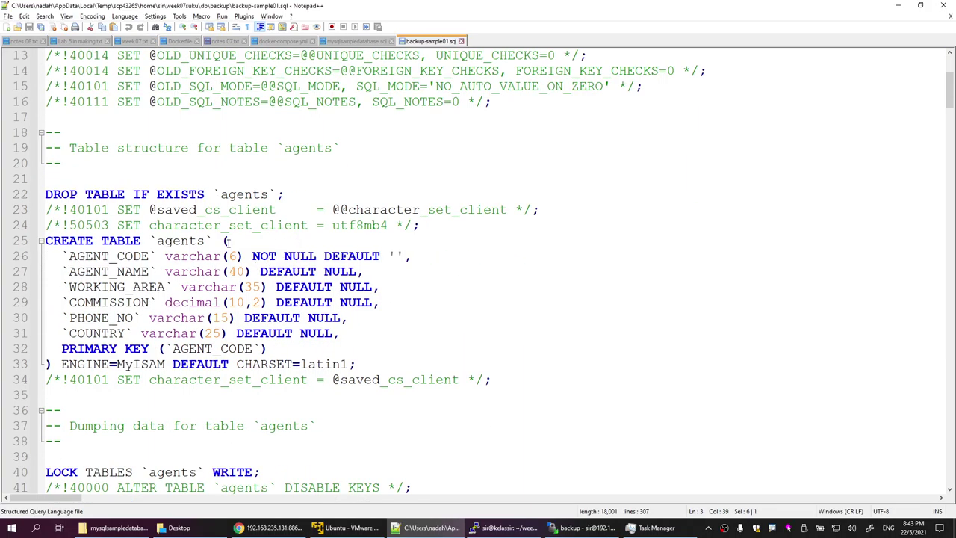
scroll(283, 233, "down", 20)
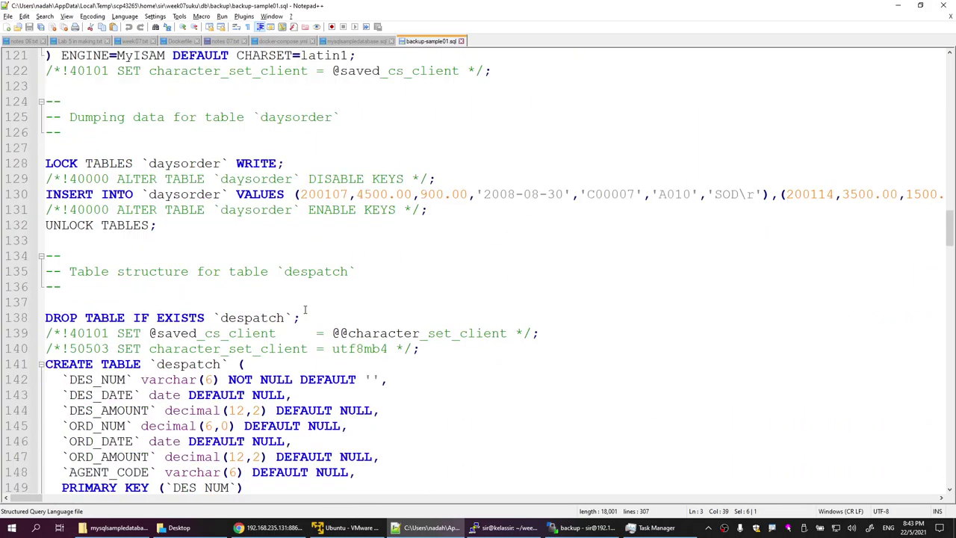
scroll(304, 308, "down", 20)
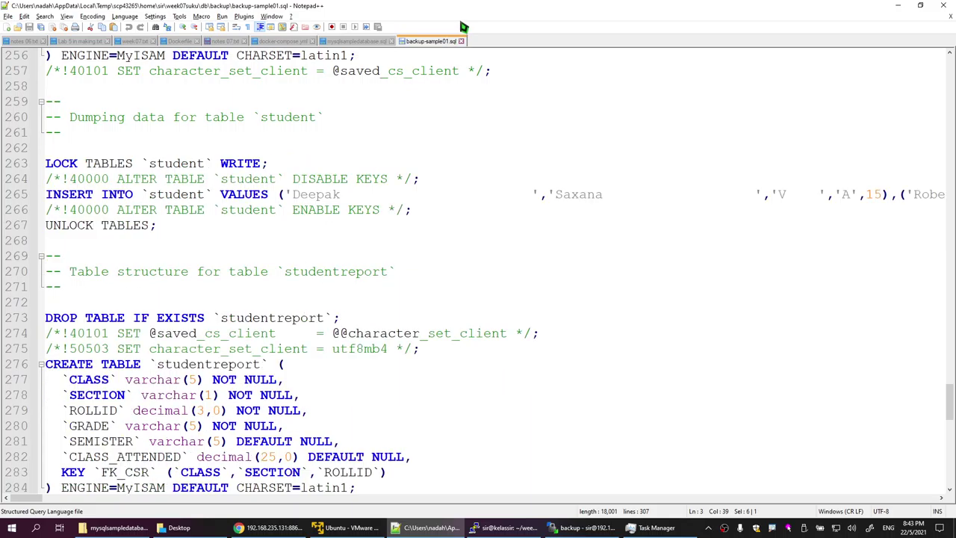
left_click(462, 41)
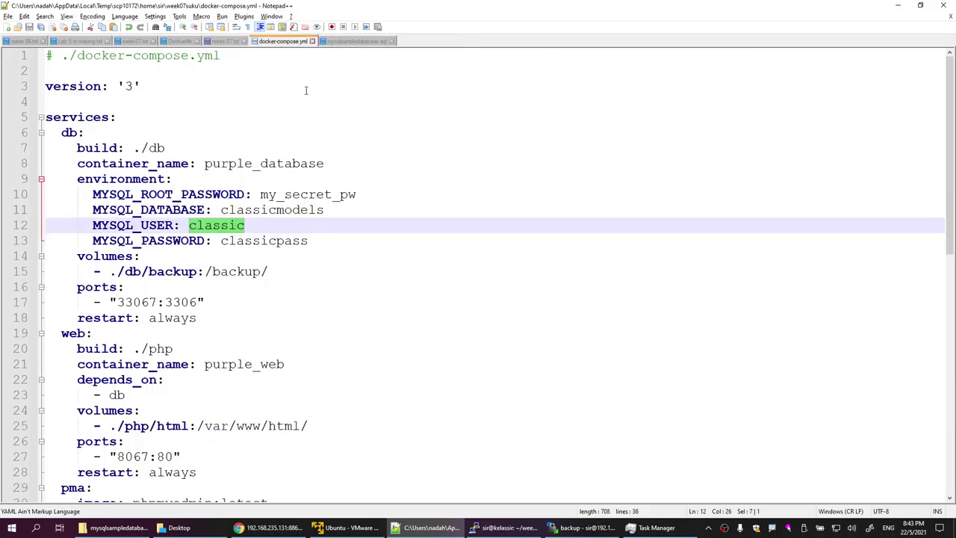
key("Right")
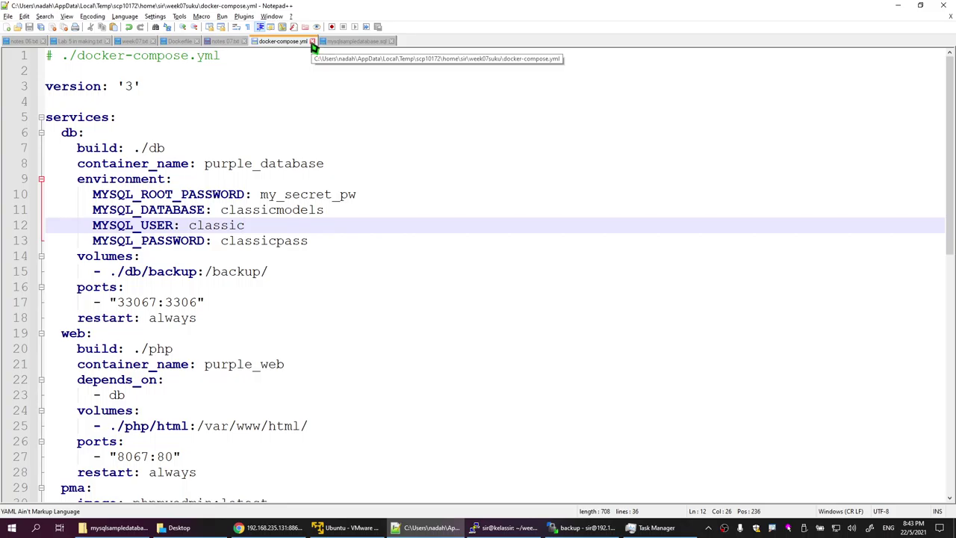
left_click(484, 101)
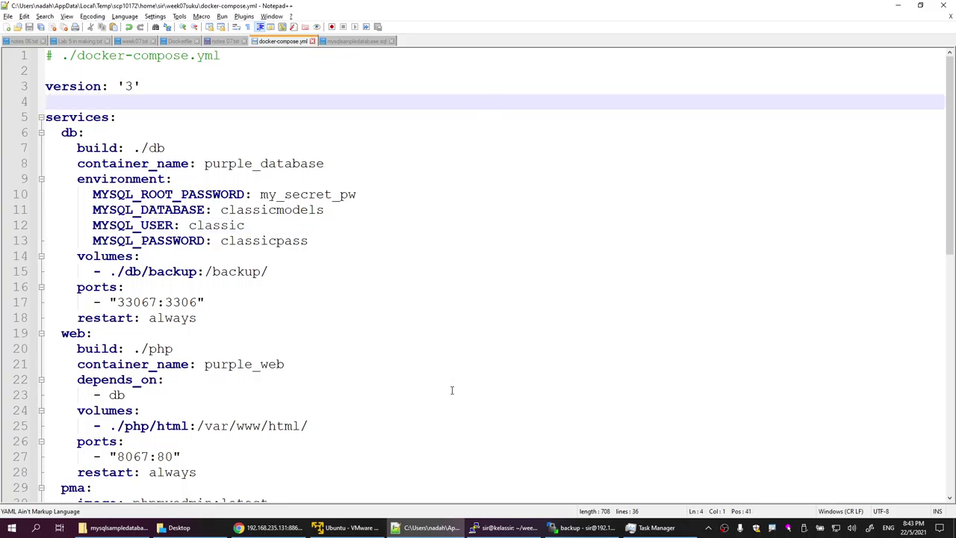
Step: Review mysqlsampledatabase.sql in Notepad++, then return to phpMyAdmin's empty classicmodels database page
left_click(269, 527)
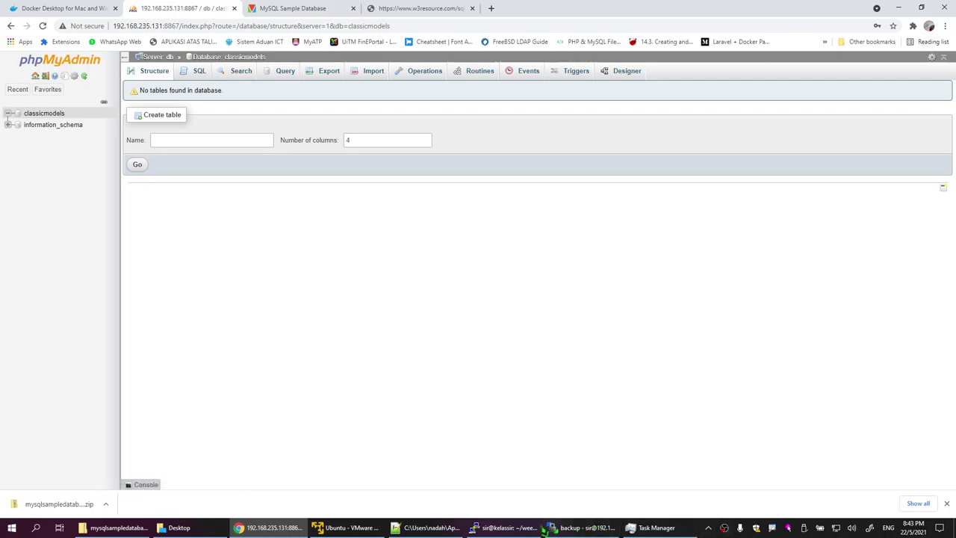
left_click(444, 529)
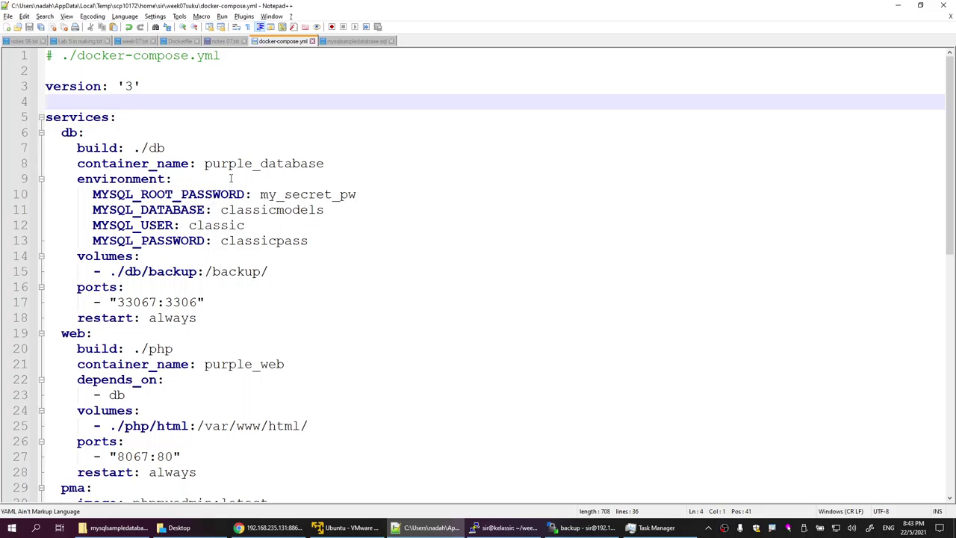
left_click(356, 42)
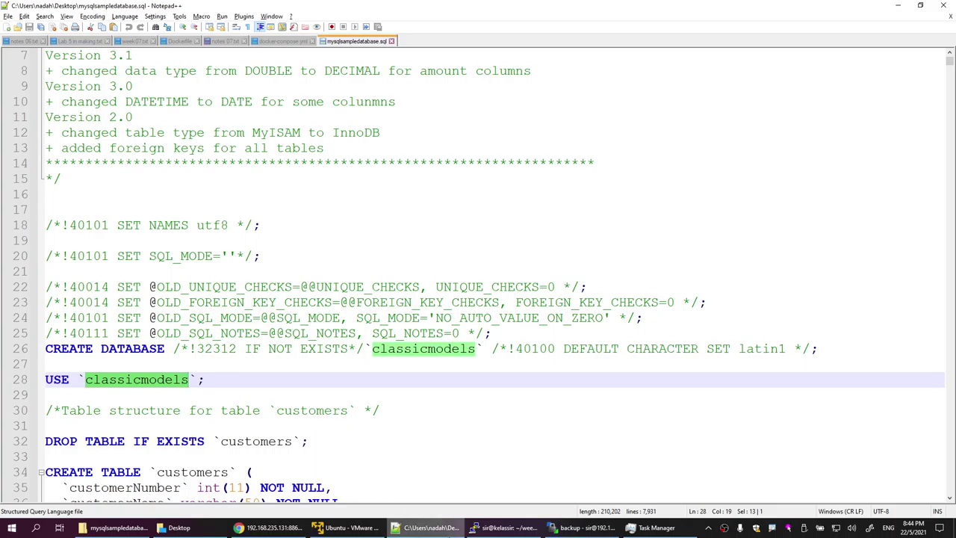
left_click(429, 527)
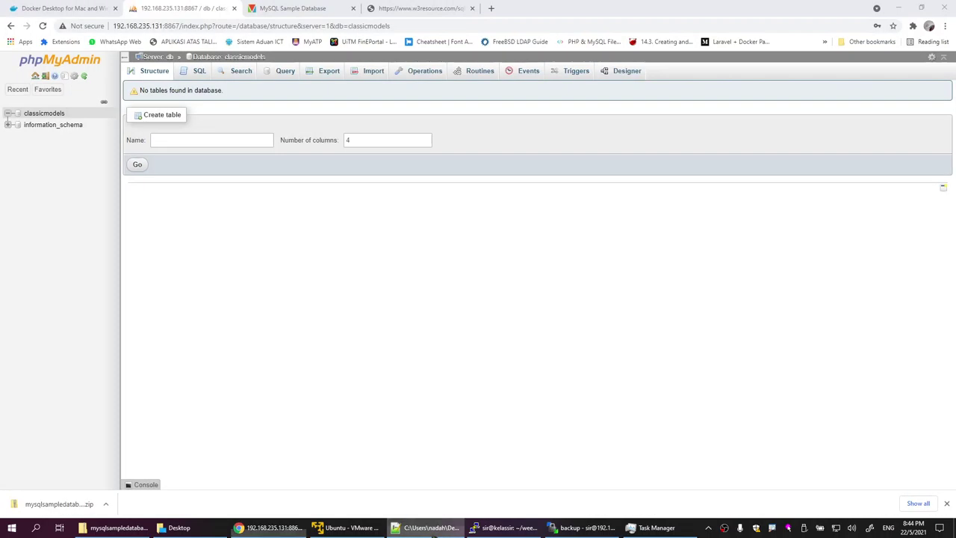
left_click(303, 8)
left_click(441, 8)
left_click(312, 11)
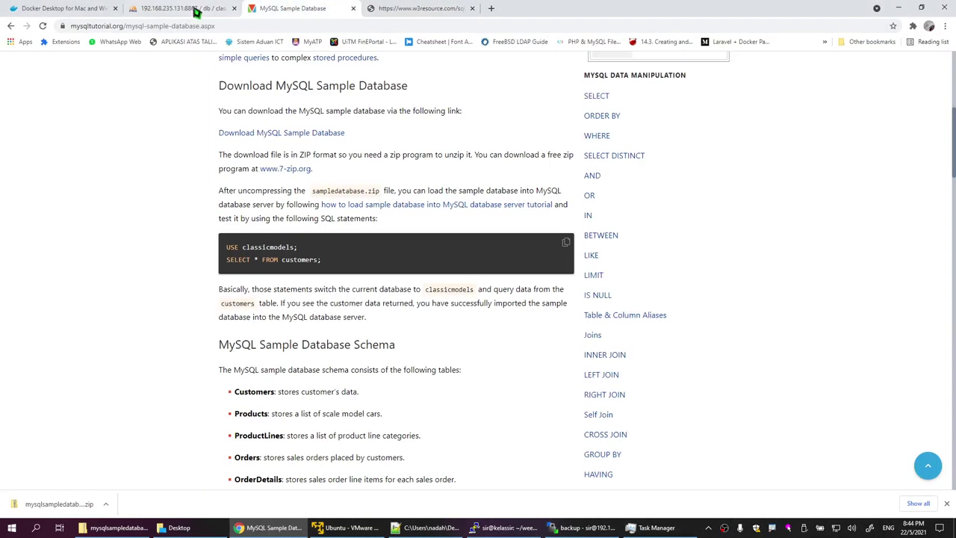
left_click(197, 8)
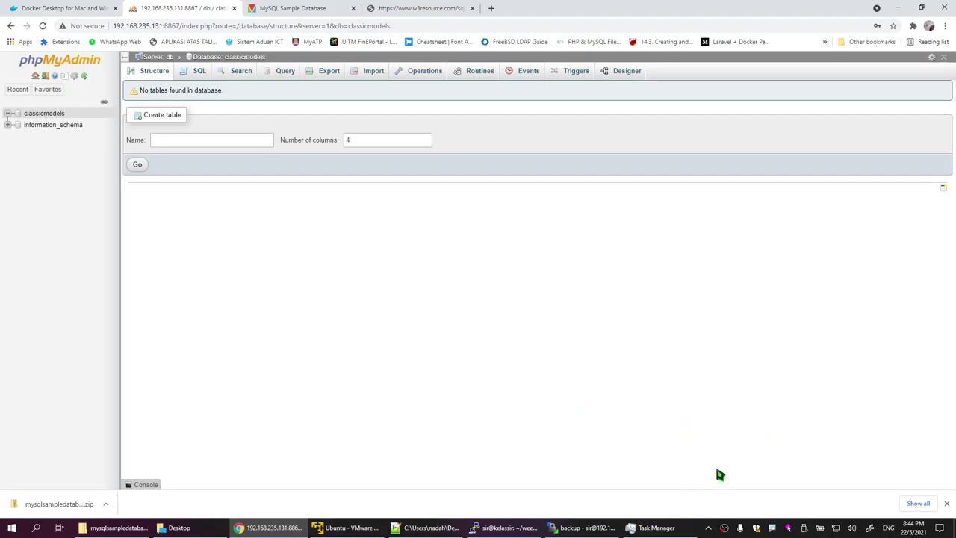